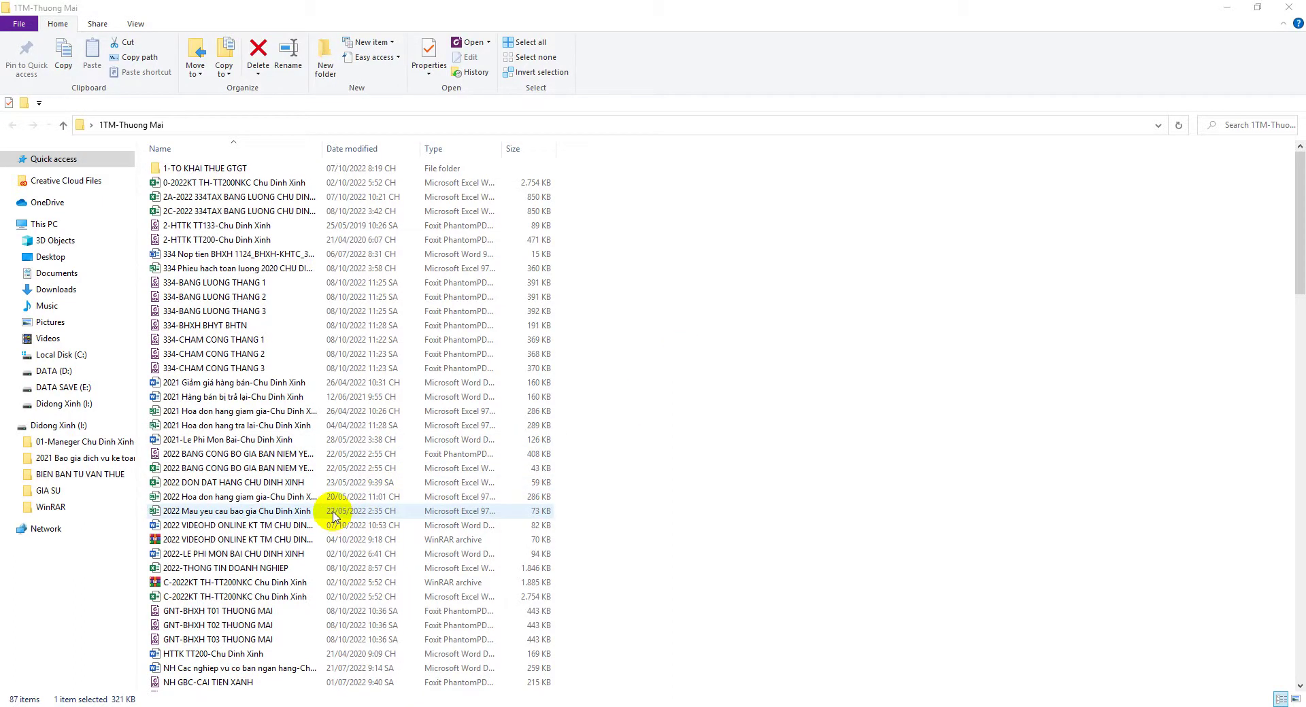
- Open the 'NH Cac nghiep vu co ban ngan hang' Word notes from the 1TM-Thuong Mai folder
scroll(333, 517, down, 3)
scroll(303, 520, down, 4)
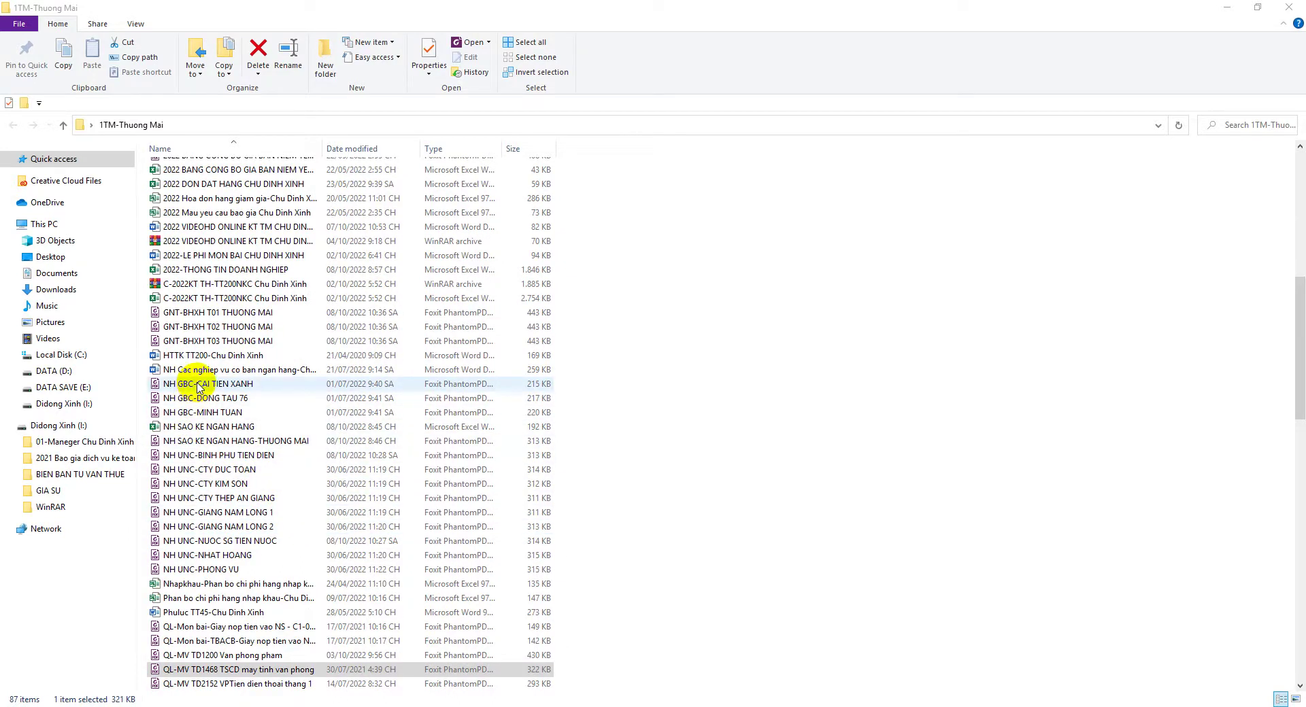
double_click(217, 370)
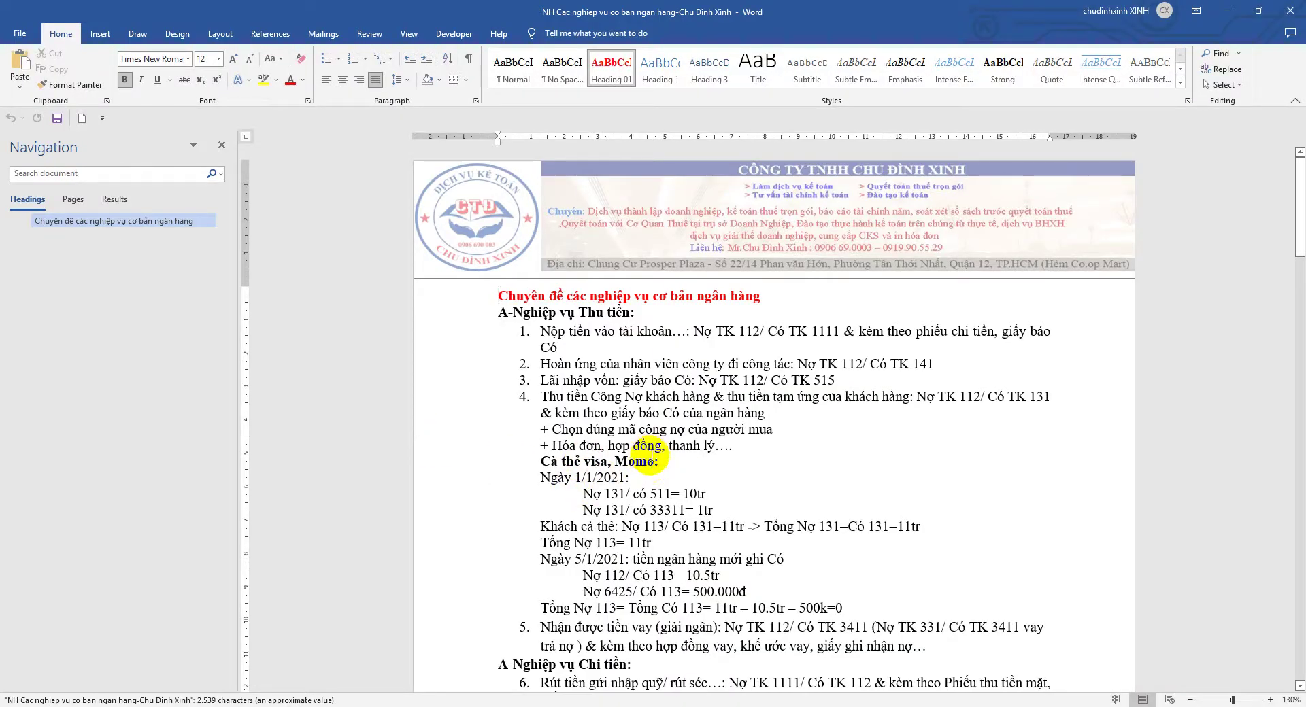
- Read the banking notes down to the TK 515 financial-revenue section, then close Word
scroll(651, 457, down, 6)
scroll(652, 457, down, 1)
scroll(651, 457, down, 3)
scroll(650, 459, up, 3)
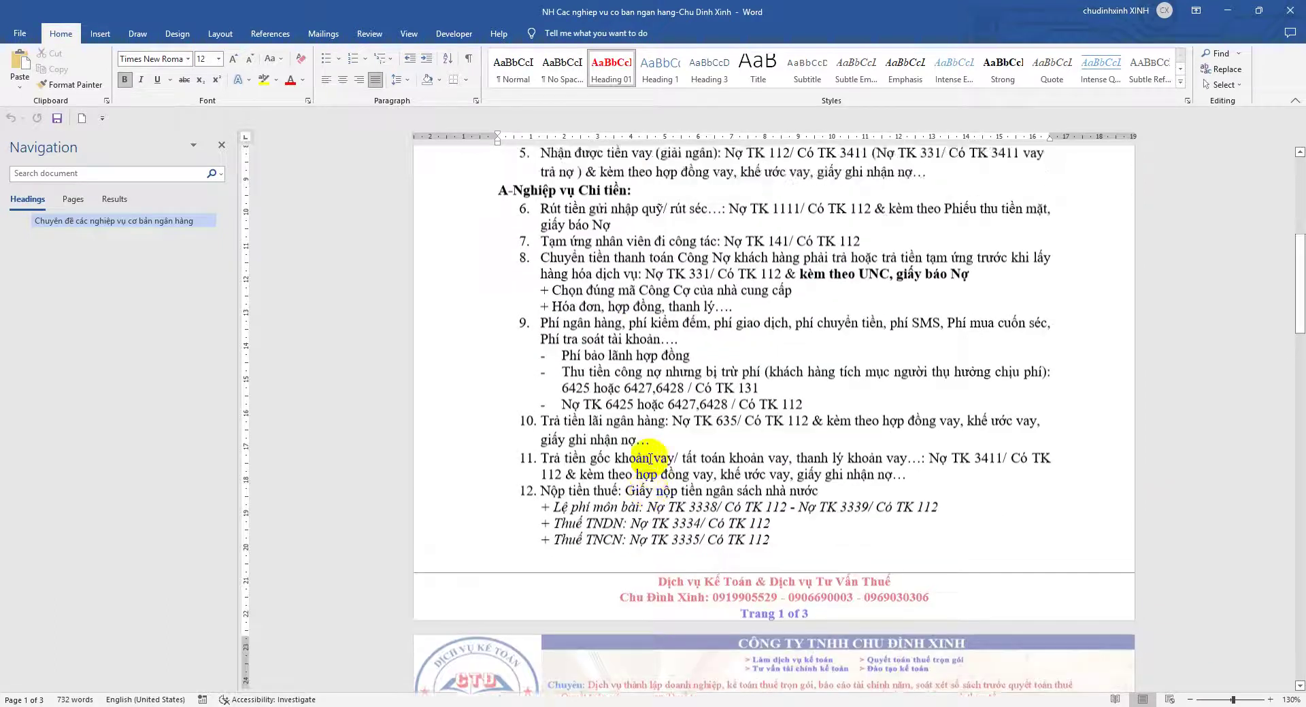
scroll(649, 459, up, 3)
scroll(649, 459, up, 3)
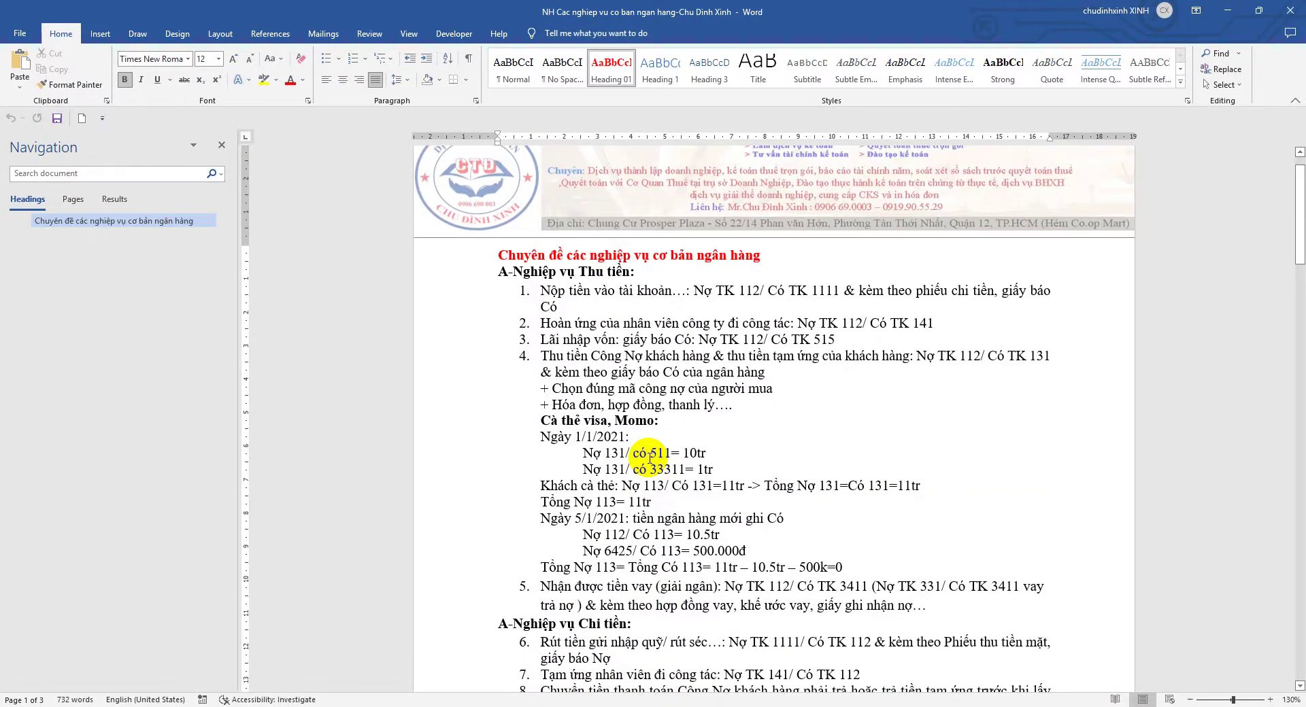
scroll(649, 459, down, 3)
scroll(649, 460, down, 3)
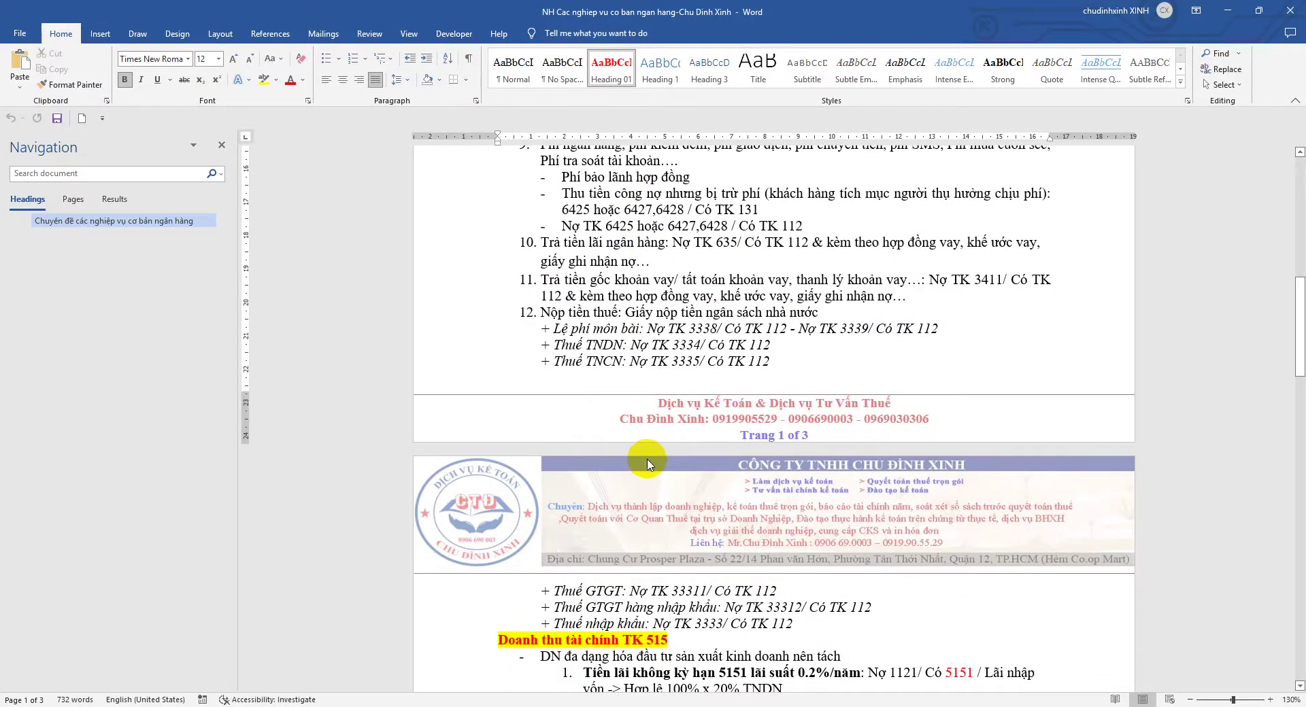
scroll(647, 464, down, 5)
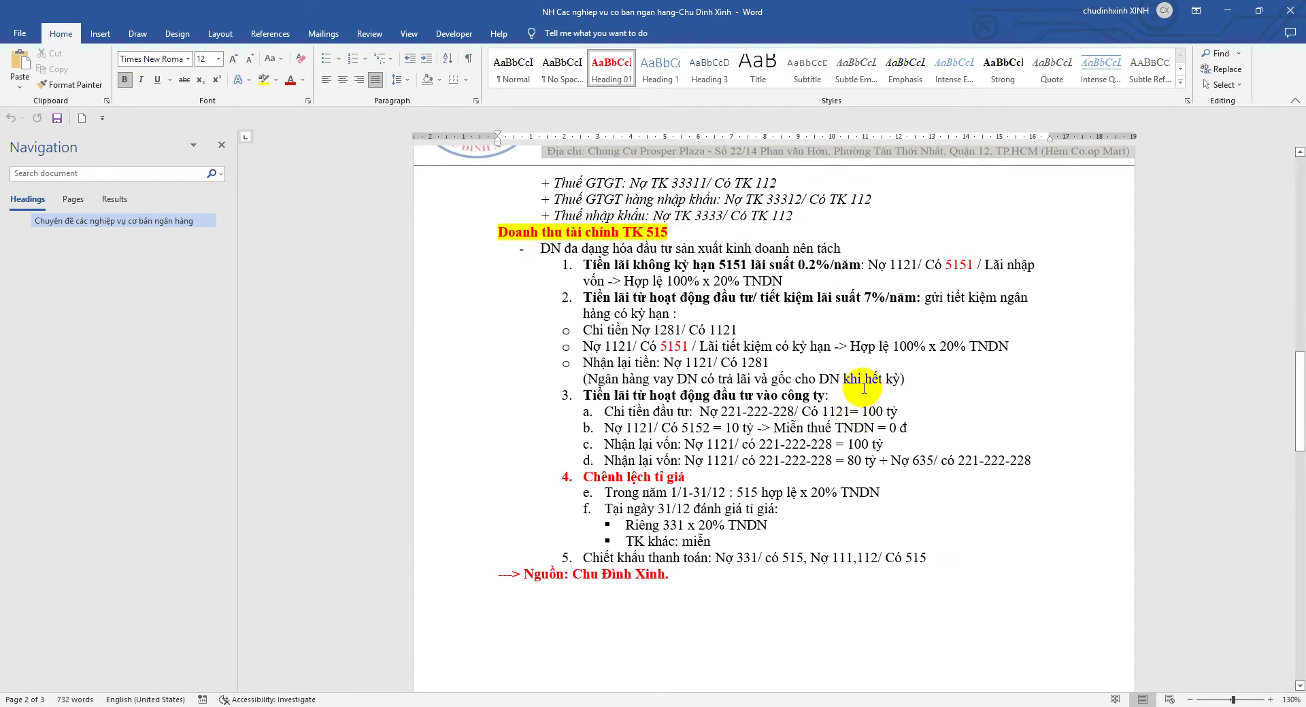
click(1291, 15)
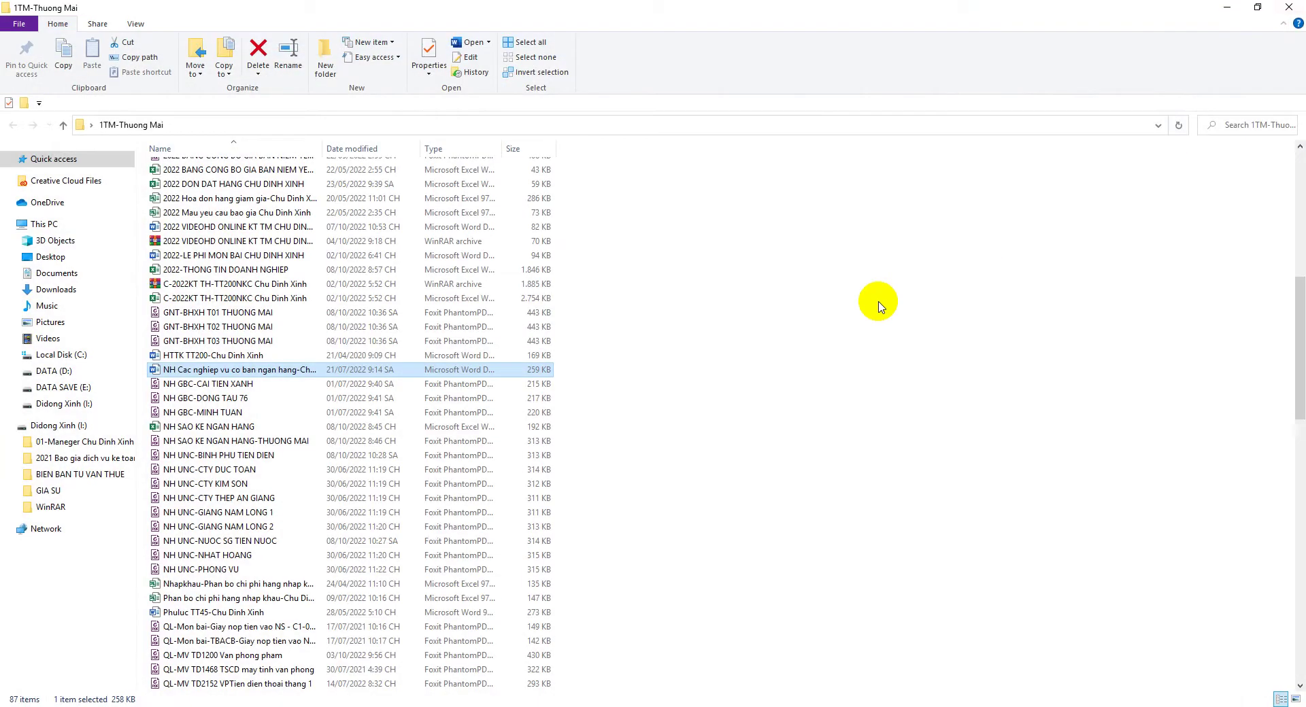
- Open the 'NH SAO KE NGAN HANG-THUONG MAI' statement in Foxit at 125% and restore its window
double_click(276, 444)
scroll(945, 402, down, 5)
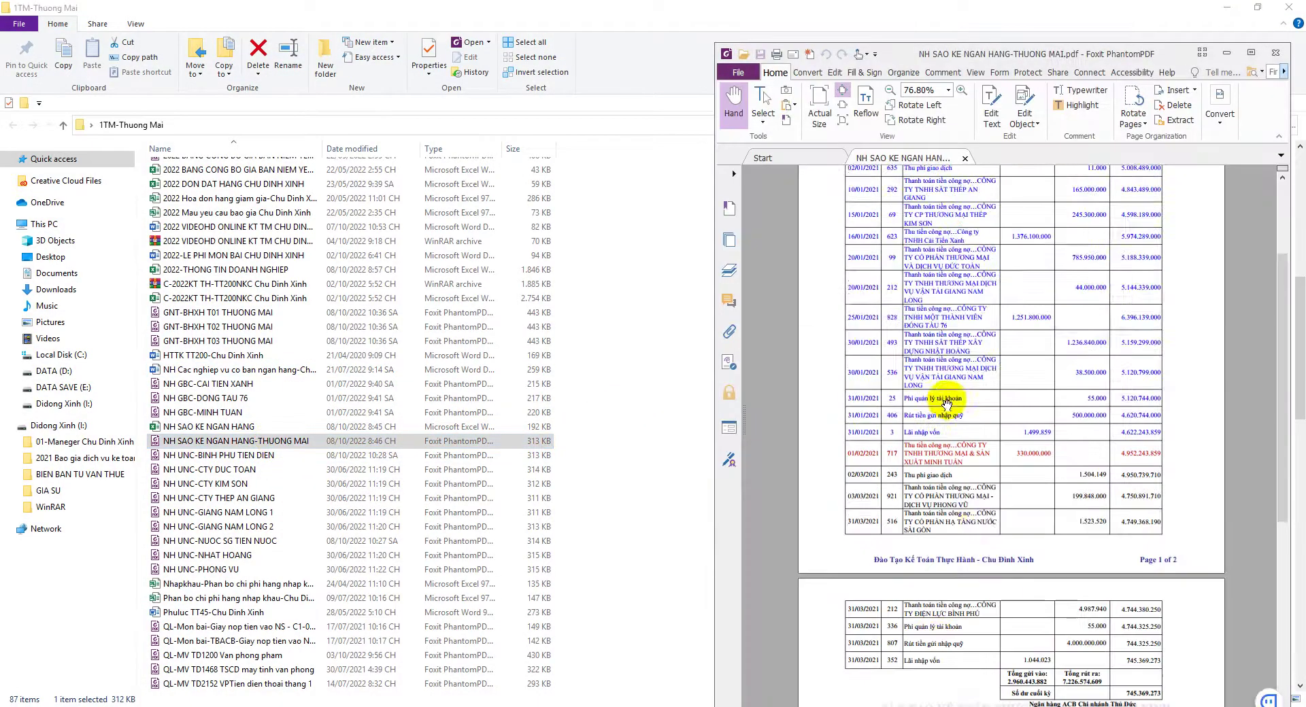
scroll(946, 403, up, 10)
click(1257, 6)
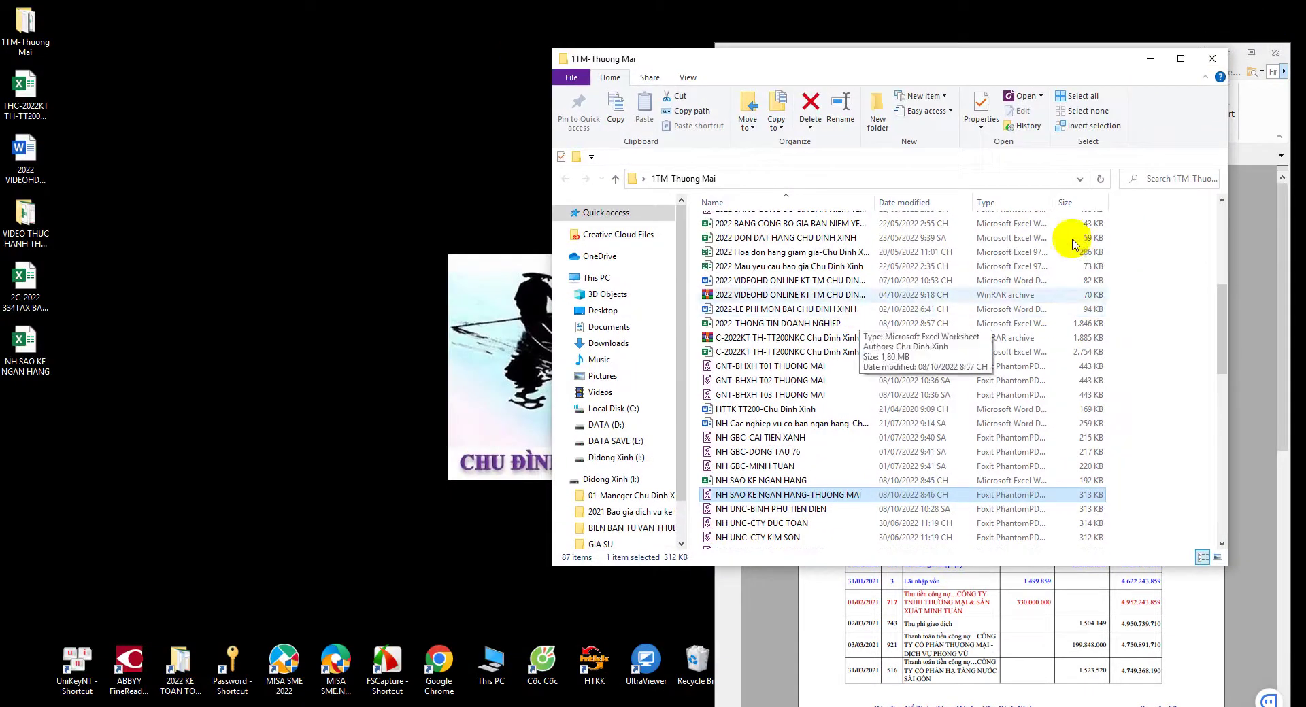
click(1250, 52)
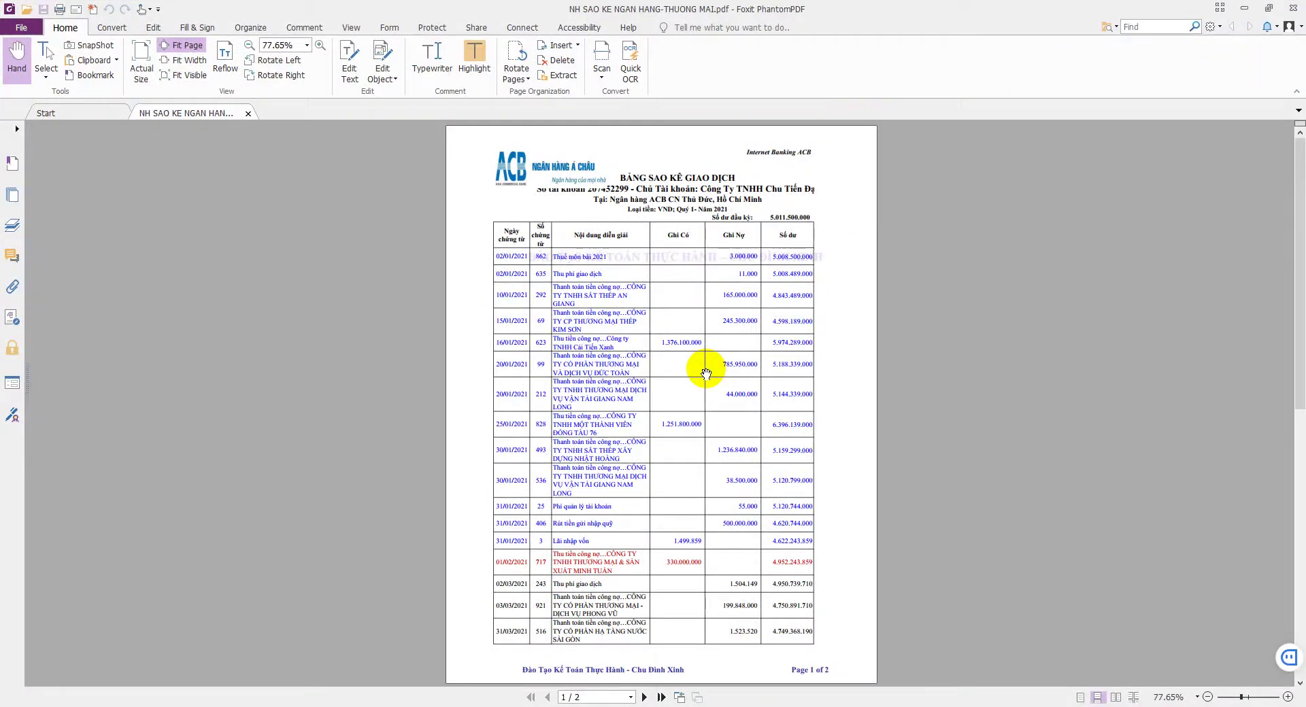
scroll(706, 373, up, 4)
scroll(694, 289, up, 3)
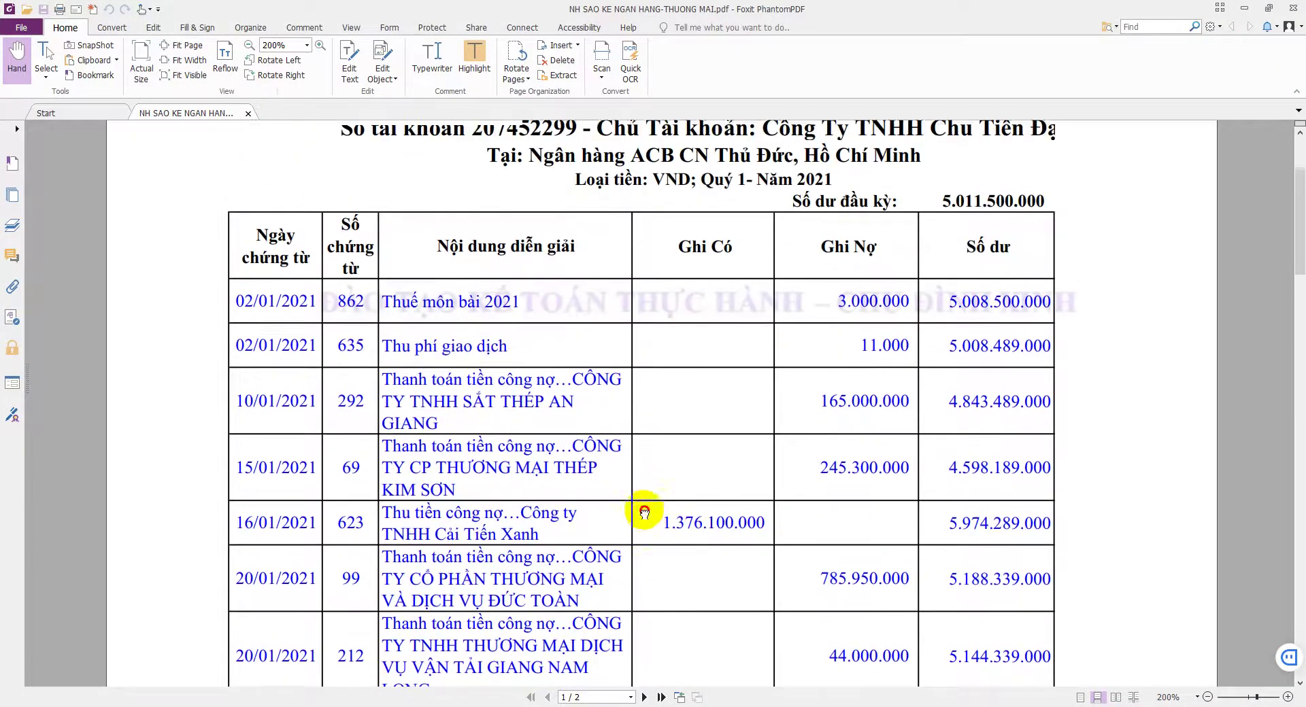
scroll(673, 425, down, 2)
scroll(682, 408, up, 1)
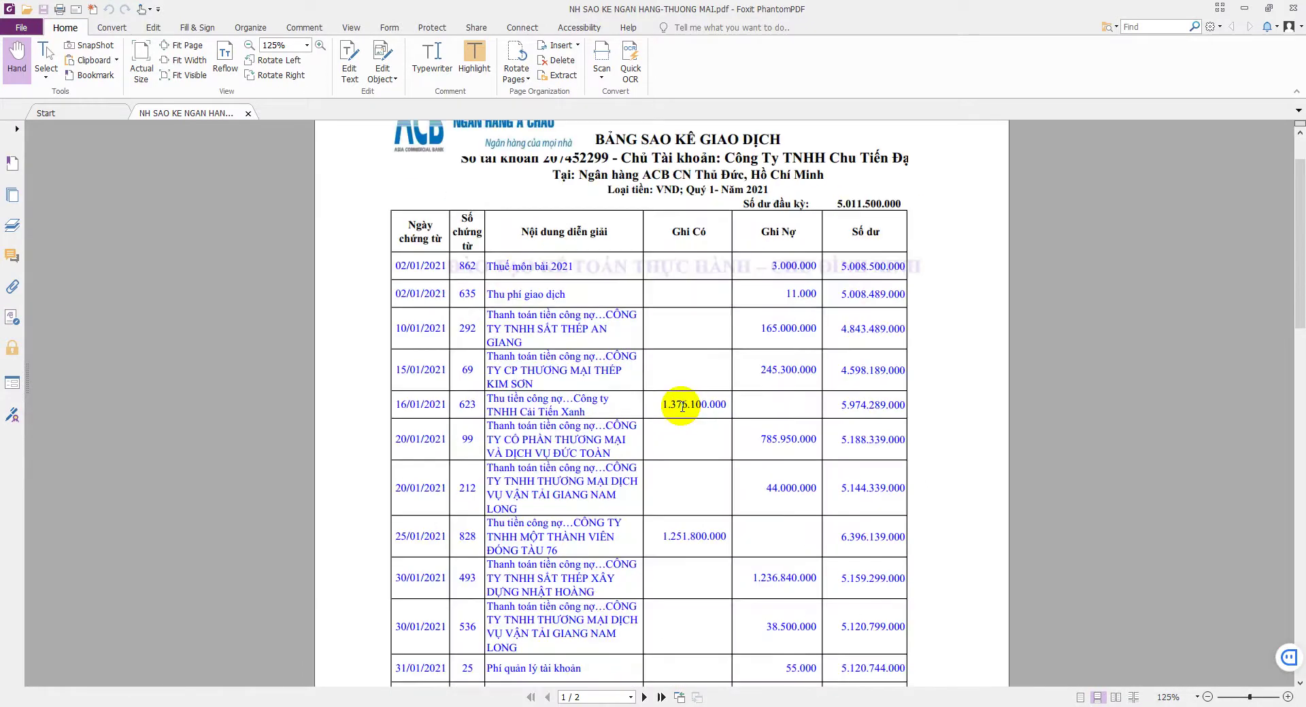
scroll(682, 406, up, 2)
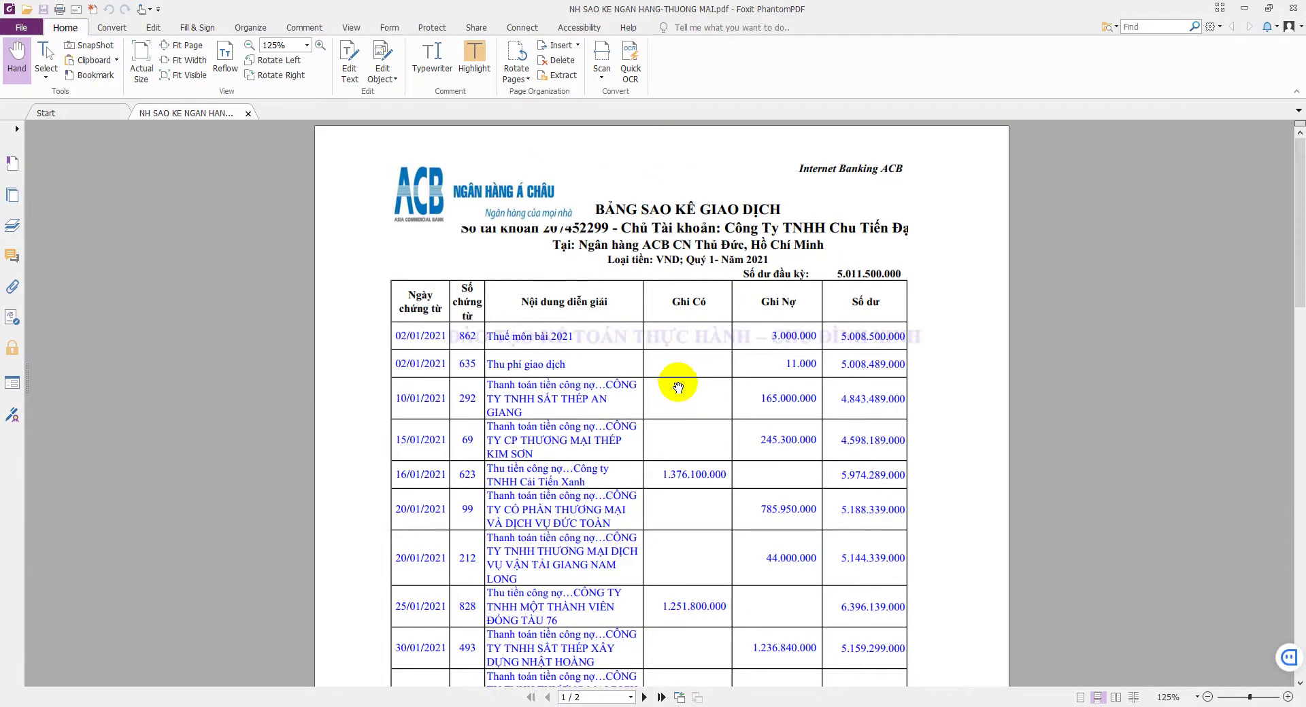
click(1268, 12)
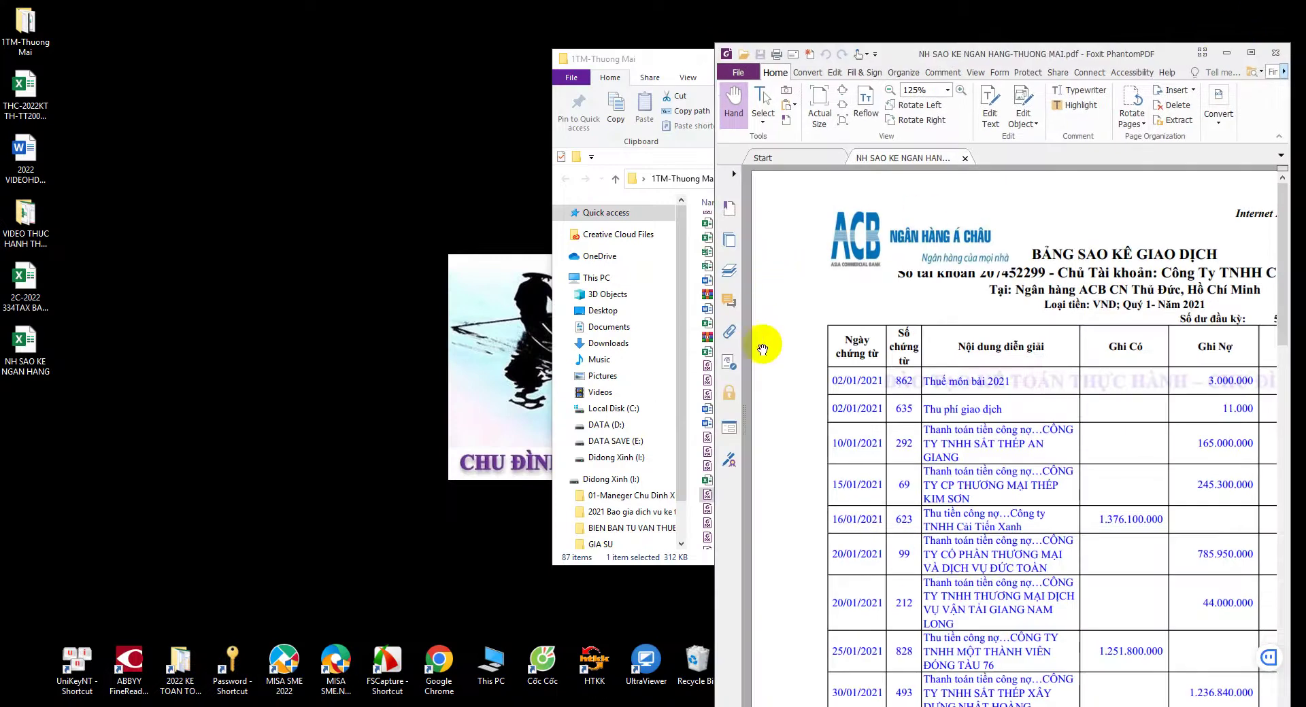
- Open the BINH PHU TIEN DIEN and THEP AN GIANG payment orders and the CAI TIEN XANH credit notice
mouse_move(663, 57)
mouse_down()
mouse_move(481, 62)
mouse_move(232, 38)
mouse_move(246, 48)
mouse_up()
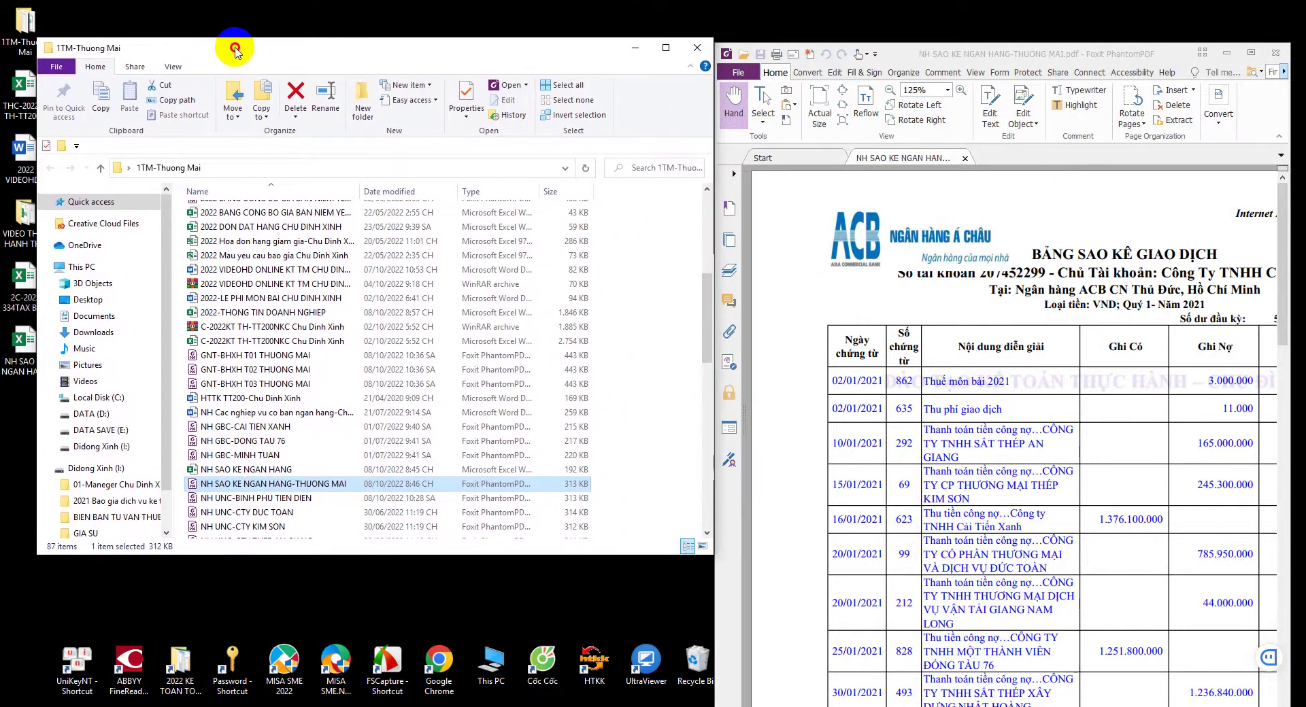
drag(317, 574, 317, 676)
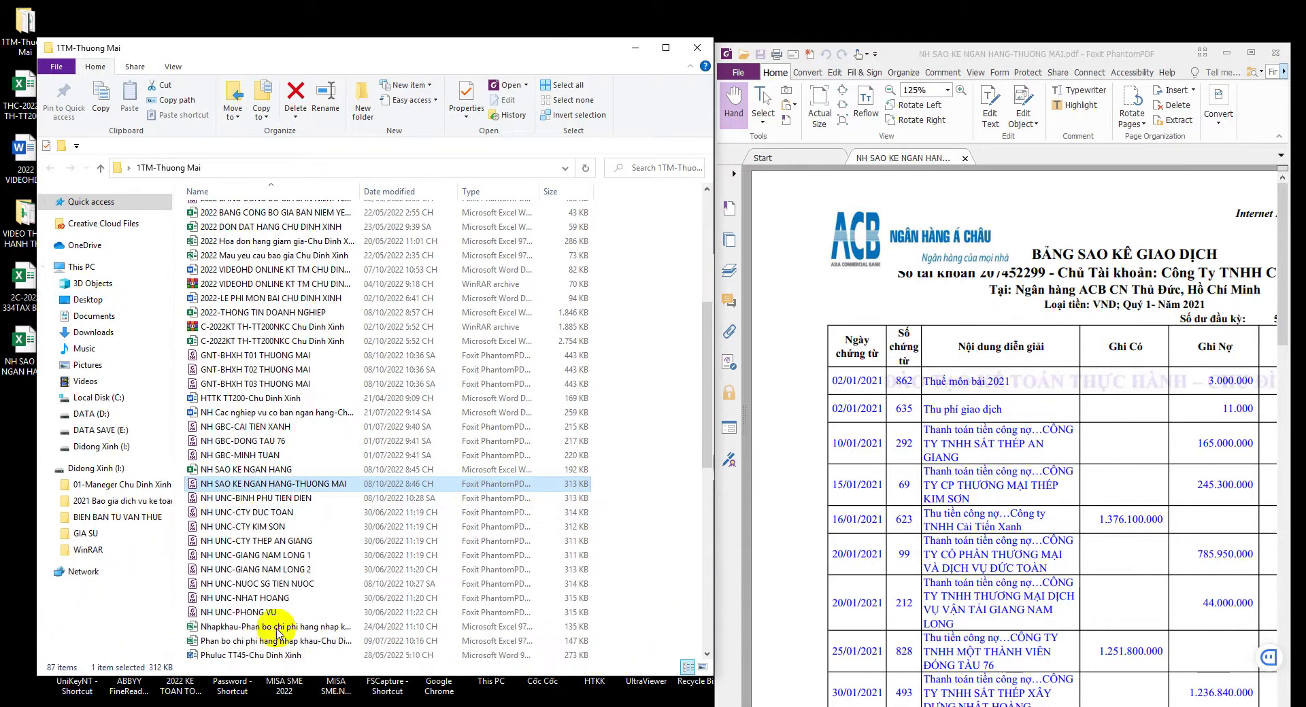
double_click(254, 499)
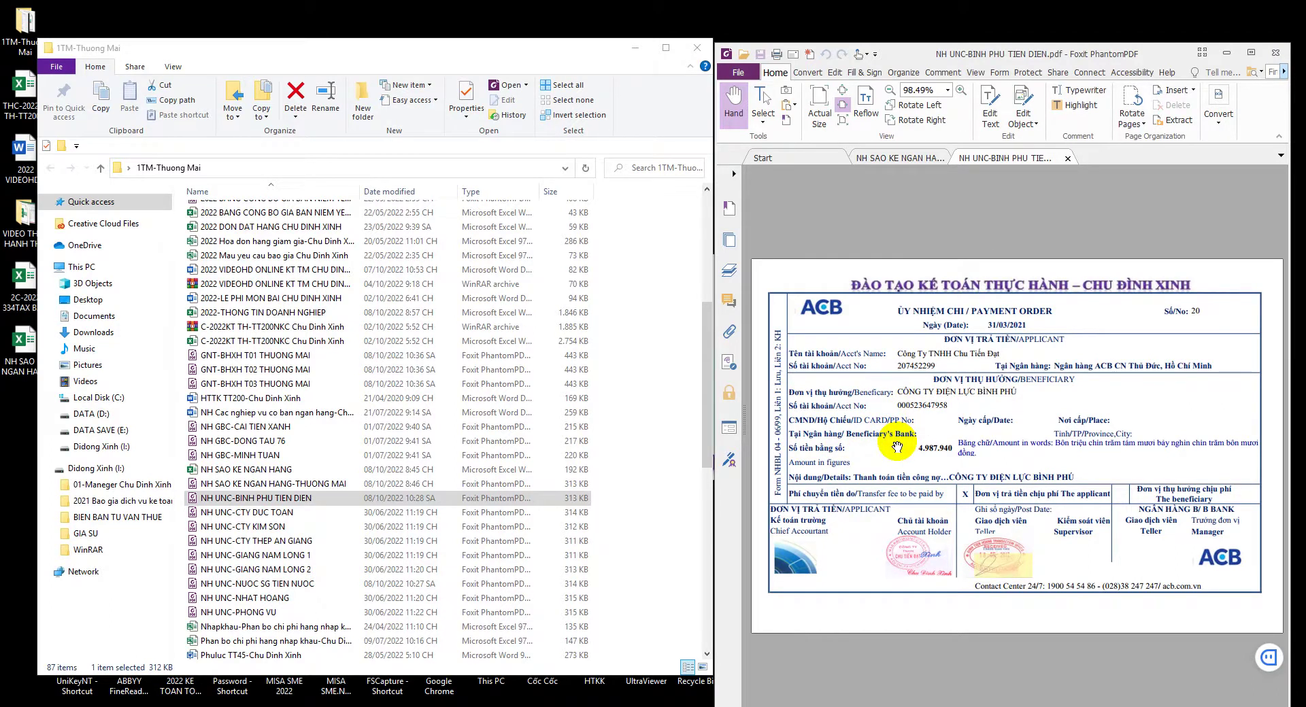
double_click(283, 541)
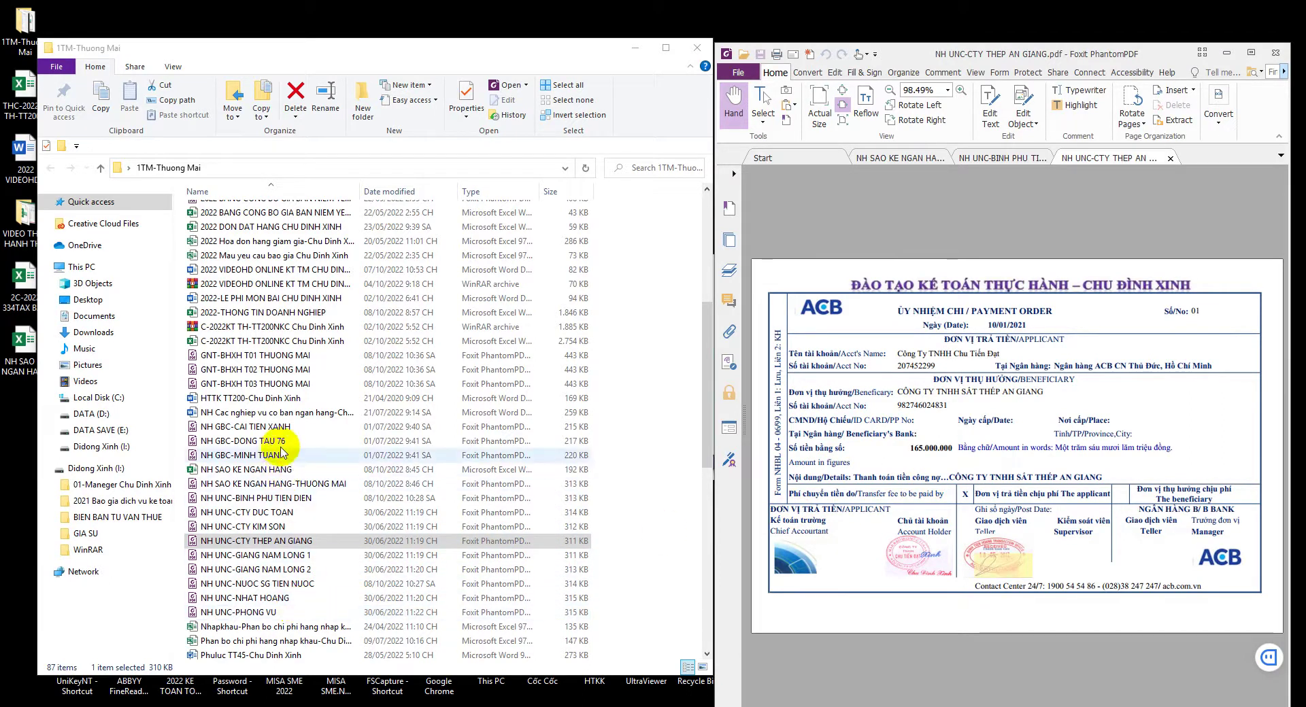
double_click(265, 427)
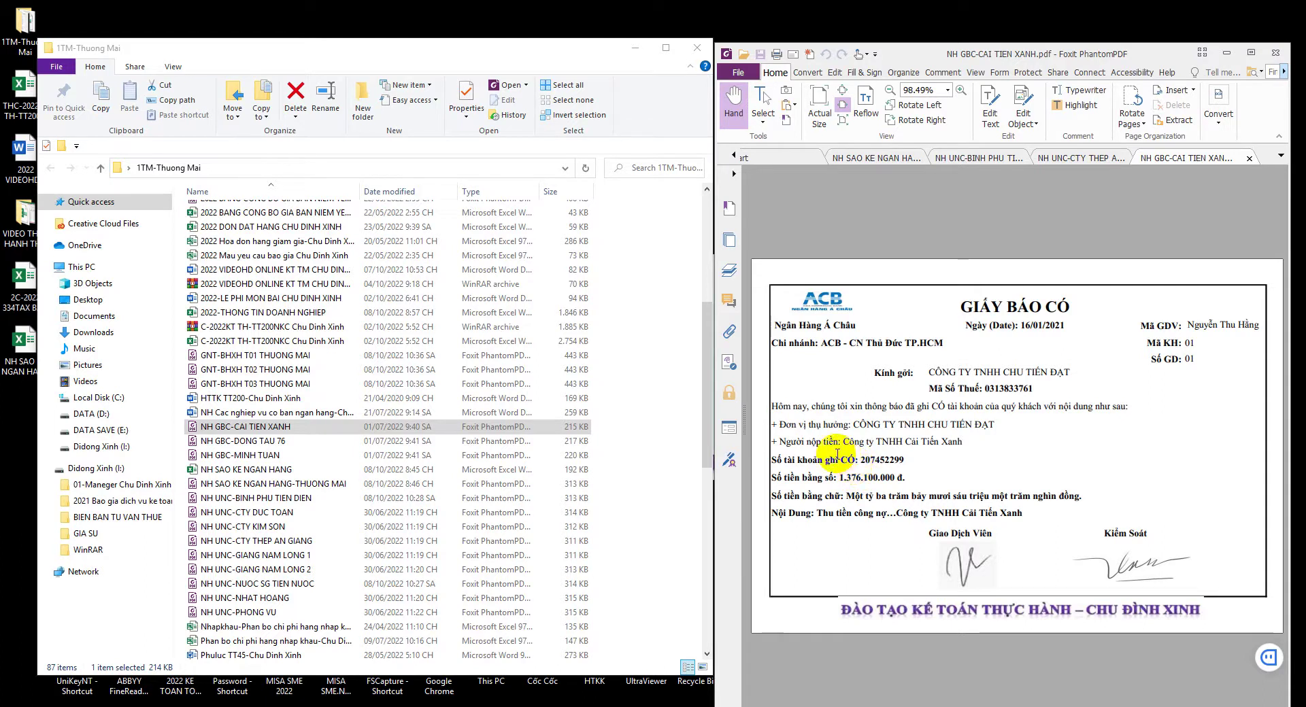
- Return to the bank statement tab and zoom it to 120%
click(881, 164)
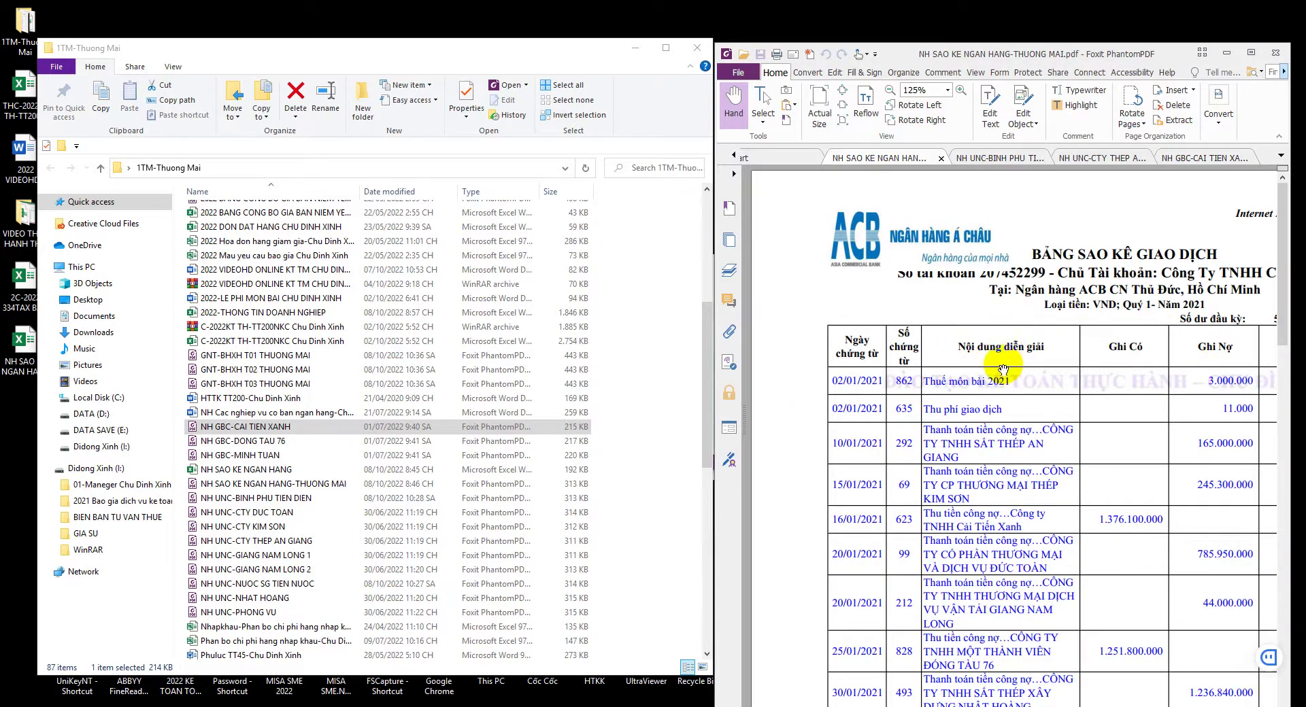
scroll(1034, 265, down, 1)
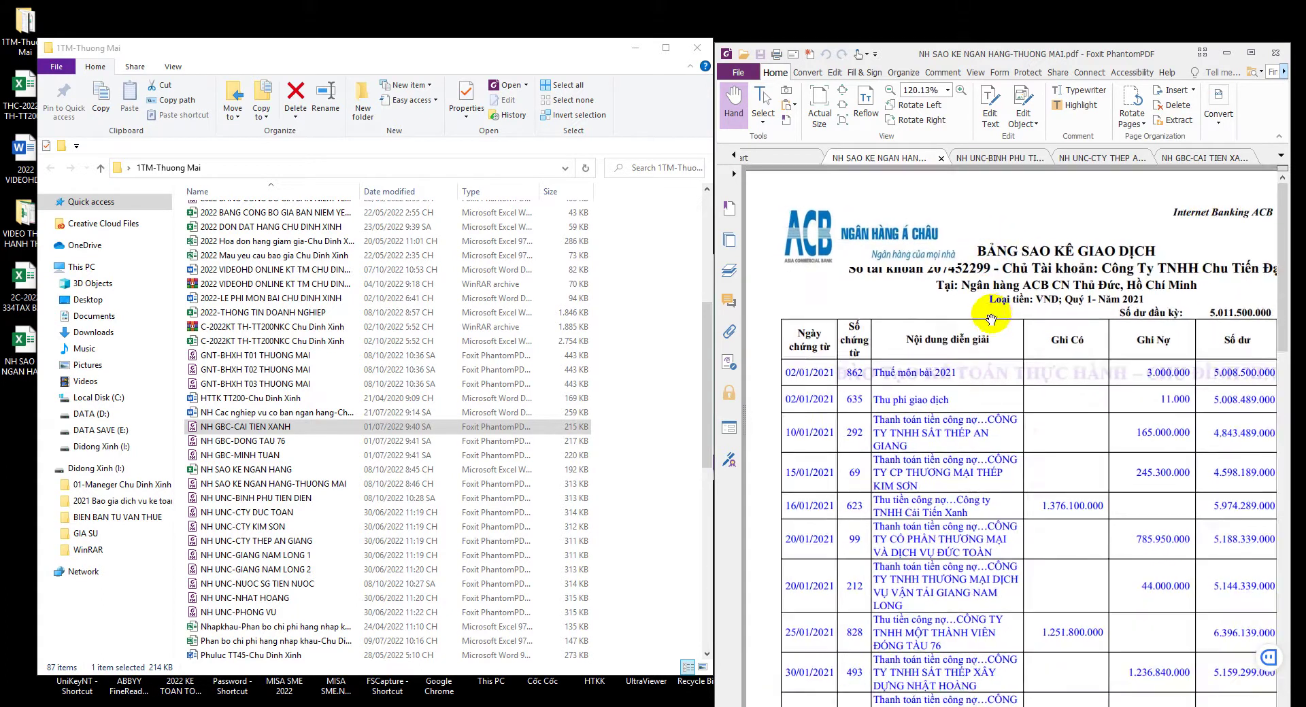
scroll(991, 316, down, 1)
scroll(993, 321, up, 1)
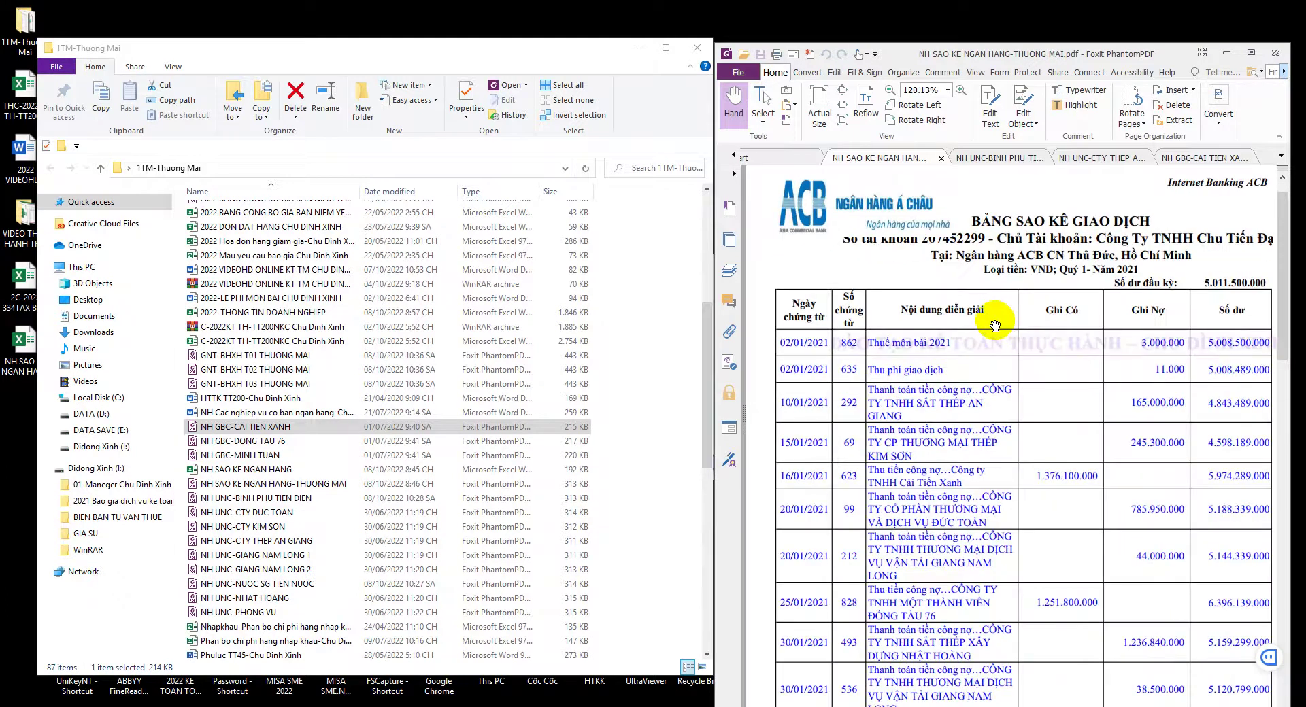
- Open the accounting workbook on its Sp112 sheet, restored beside the statement PDF
double_click(204, 700)
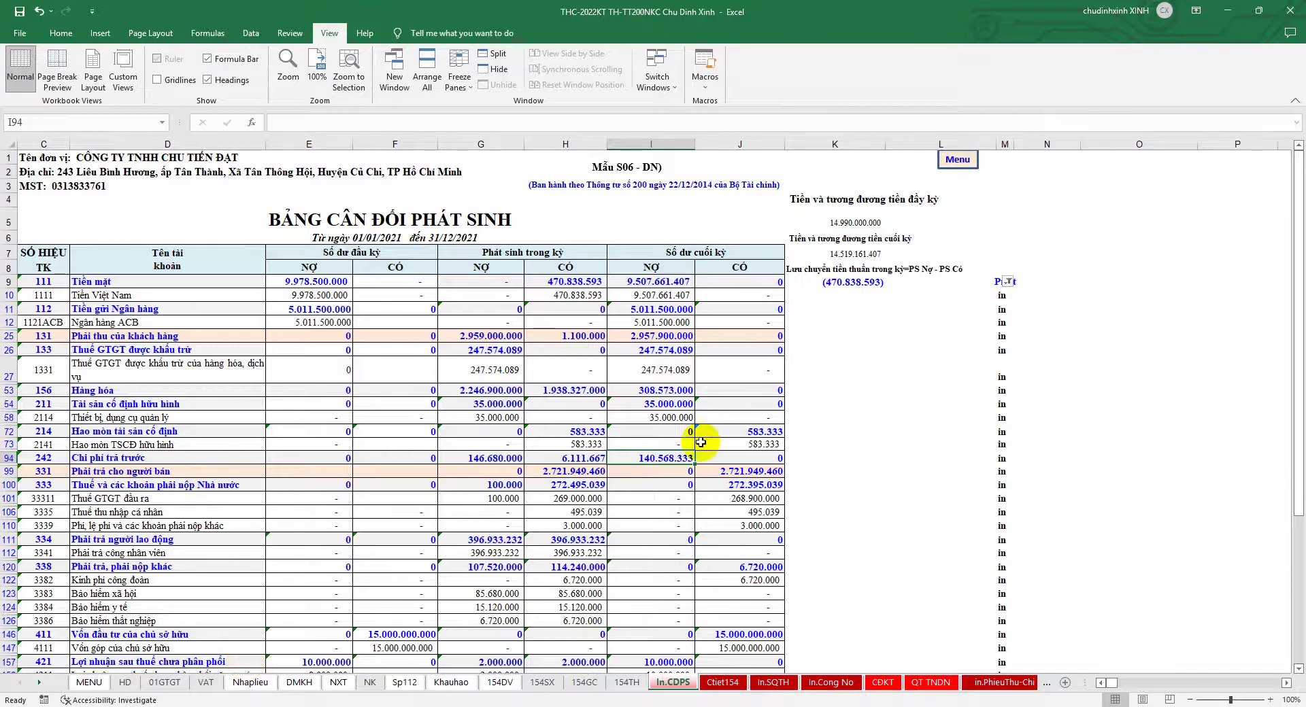
click(404, 682)
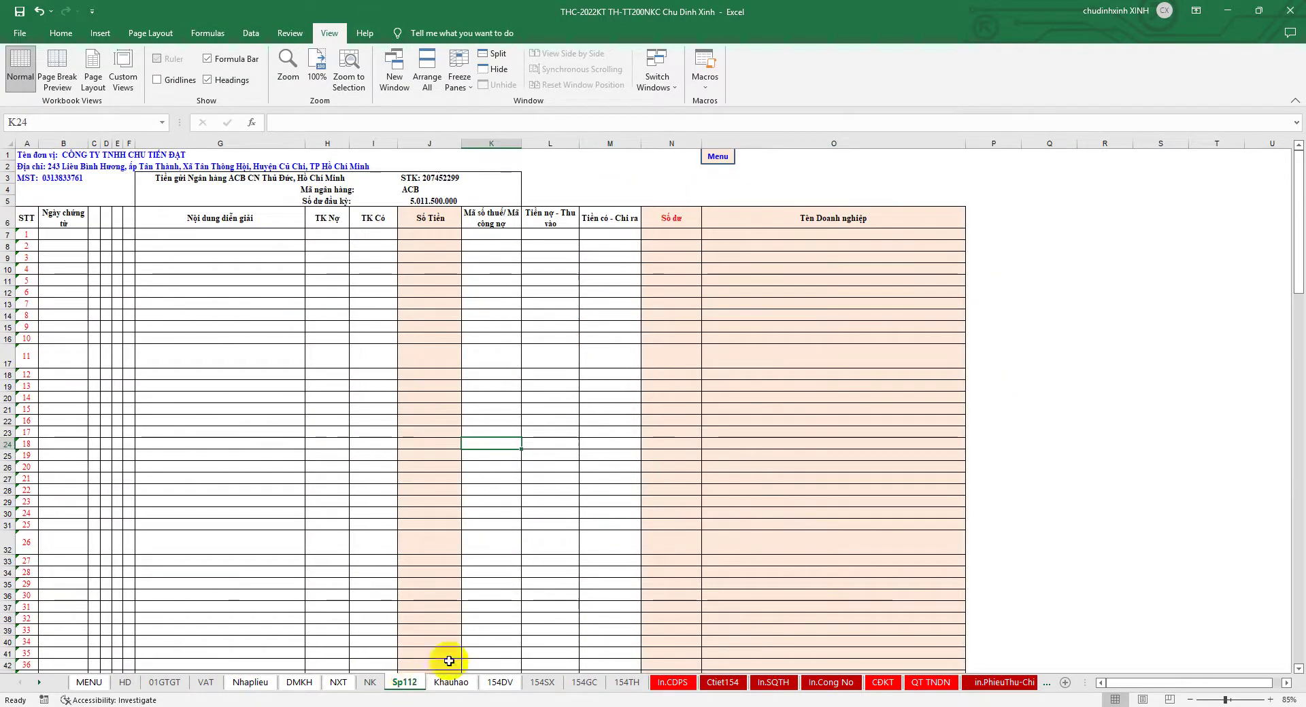
click(1258, 10)
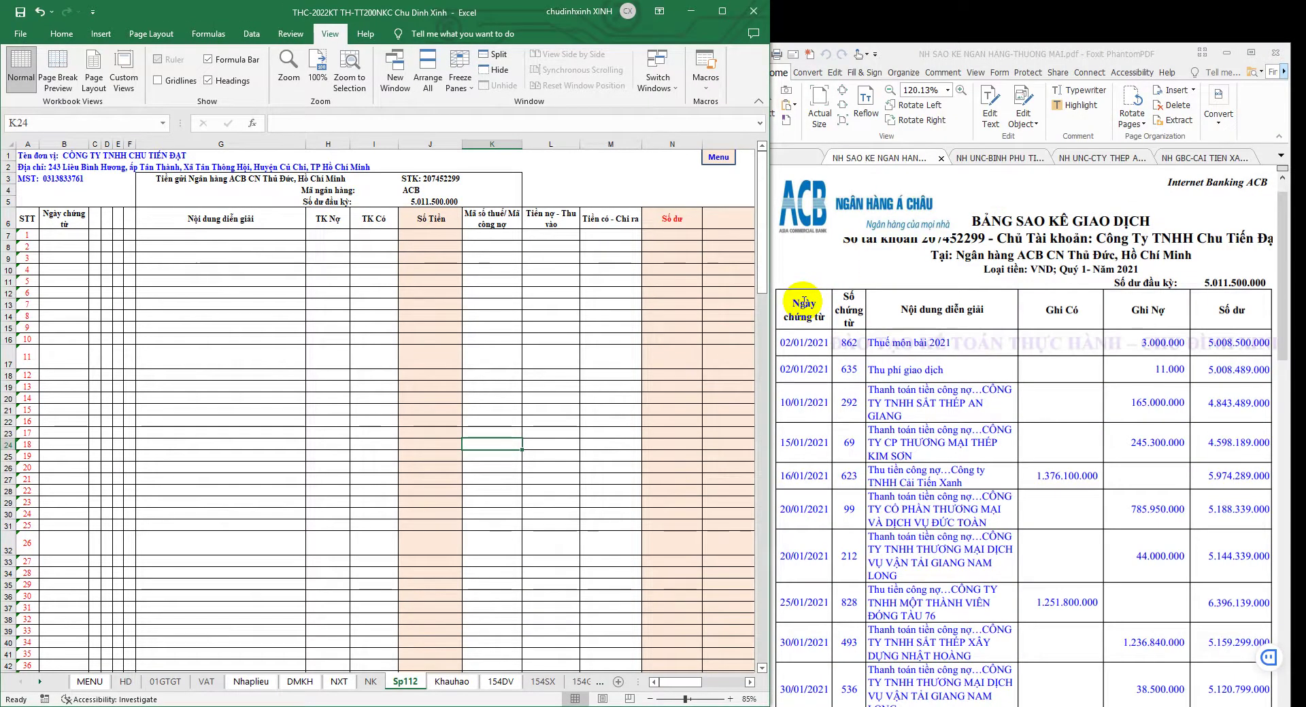
- Copy the first statement date 02/01/2021 into ledger cell B7
click(922, 343)
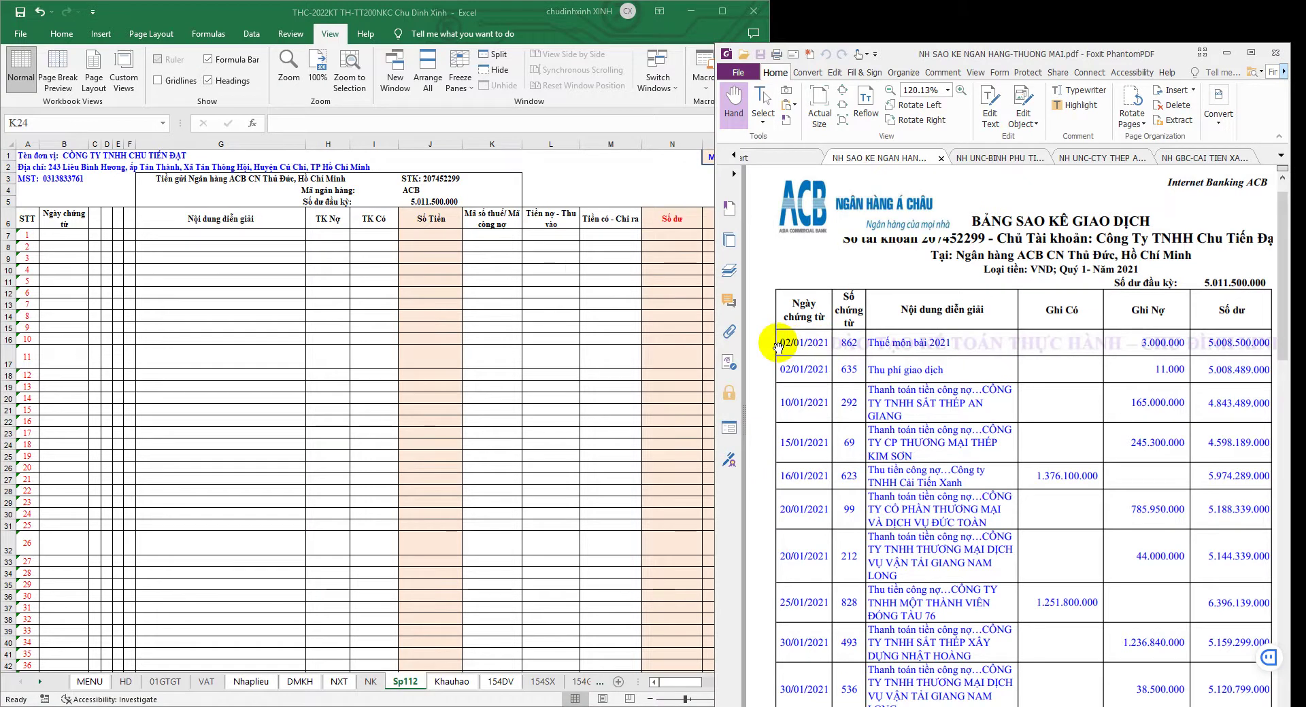
drag(779, 342, 825, 342)
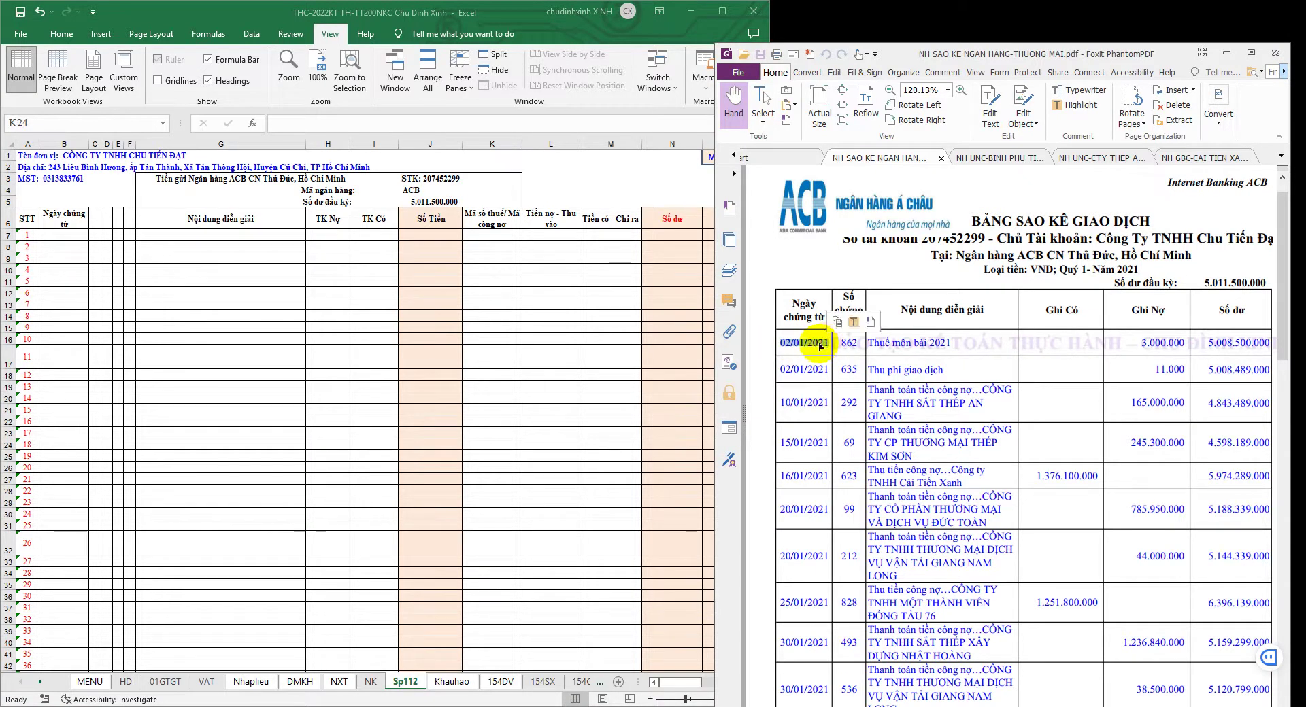
right_click(819, 346)
click(843, 355)
key(alt+Tab)
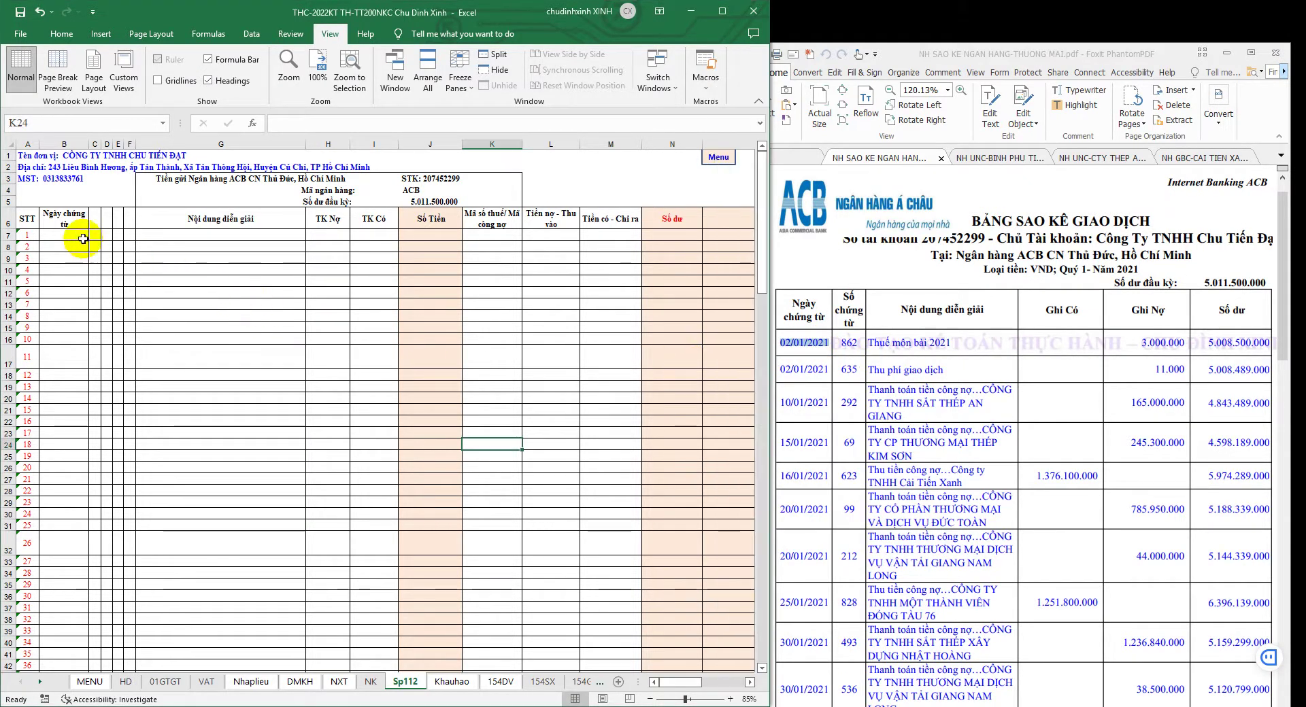
click(74, 237)
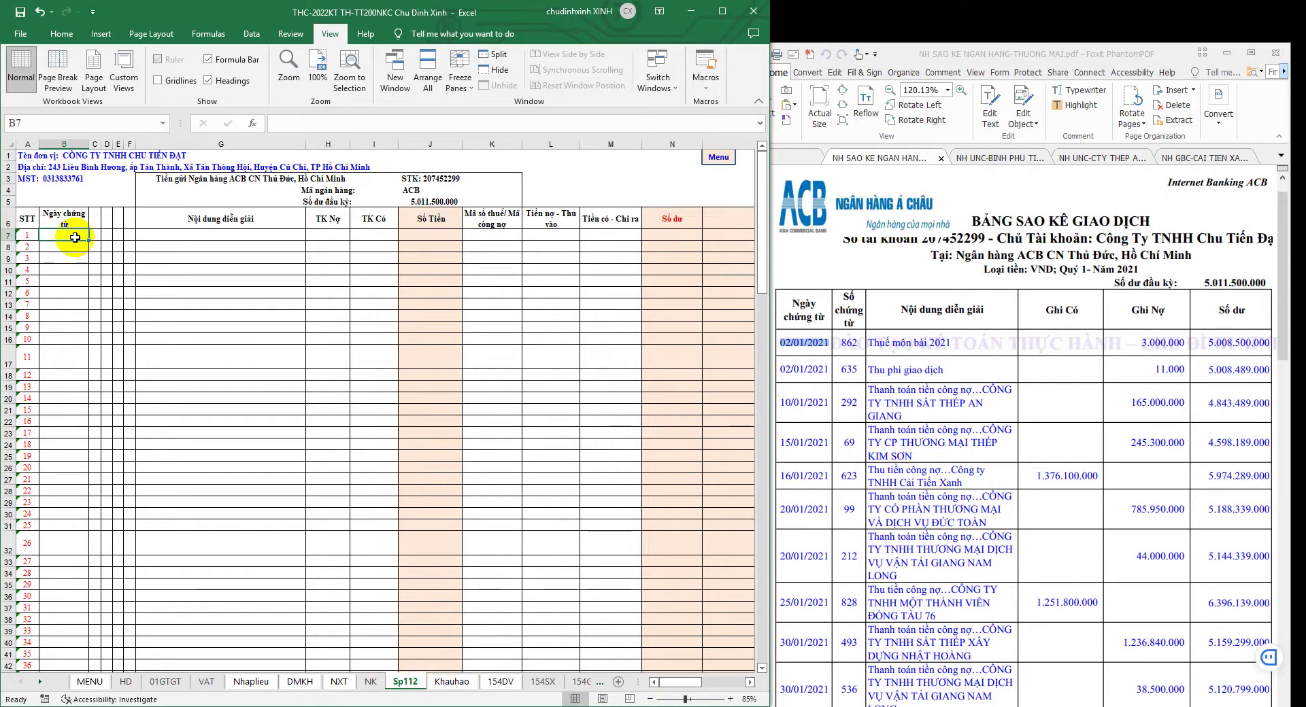
right_click(75, 237)
click(115, 306)
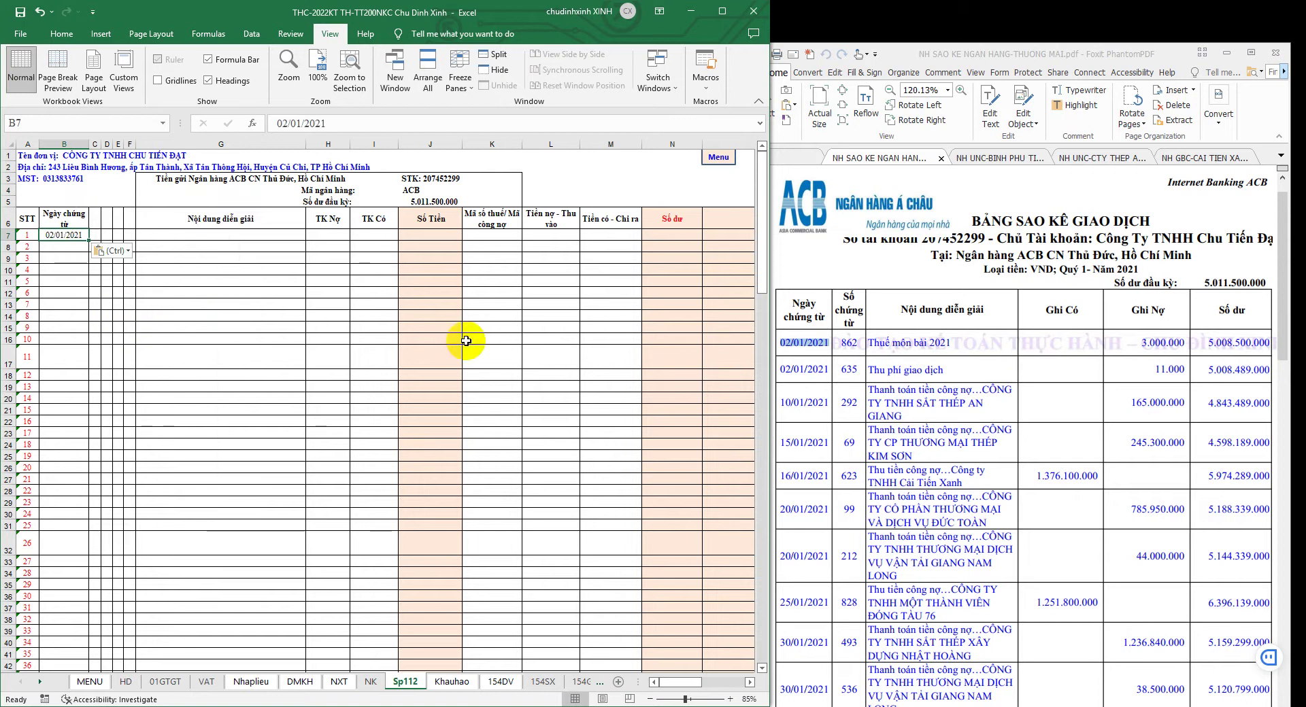
- Copy the 'Thuế môn bài 2021' description from the statement into G7
drag(955, 342, 869, 342)
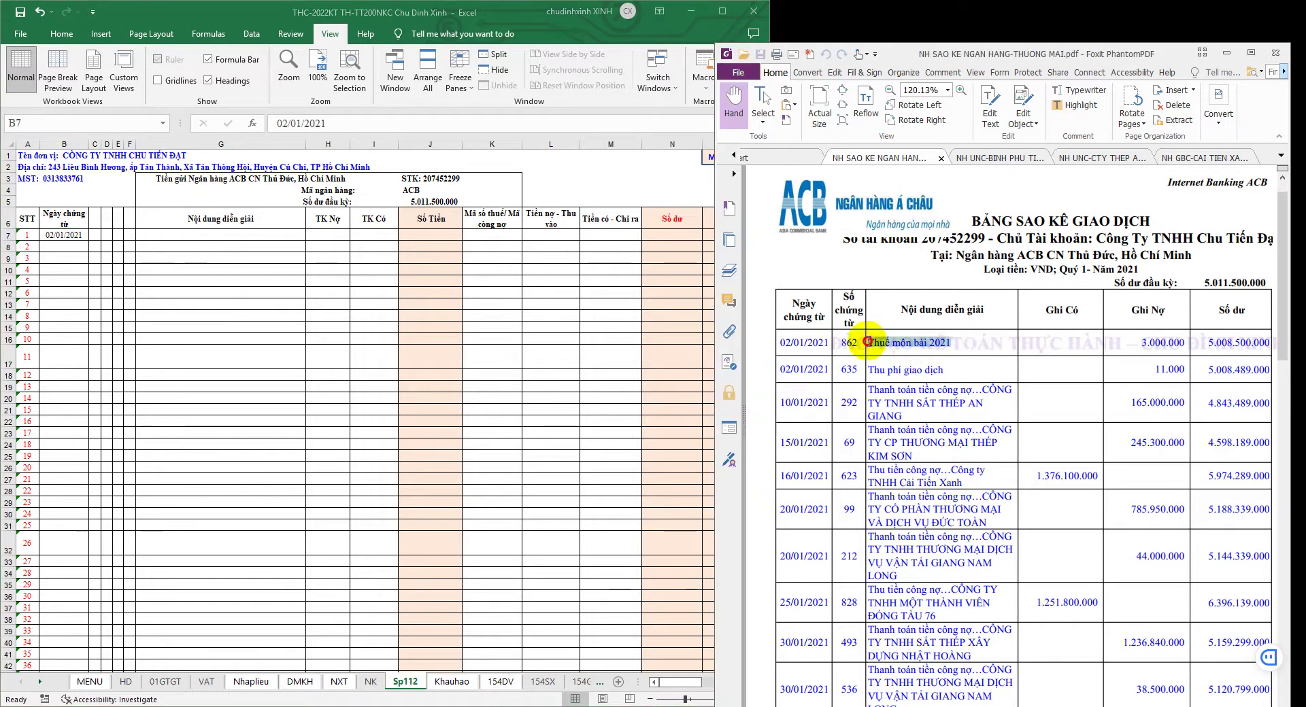
right_click(896, 342)
click(924, 348)
click(231, 237)
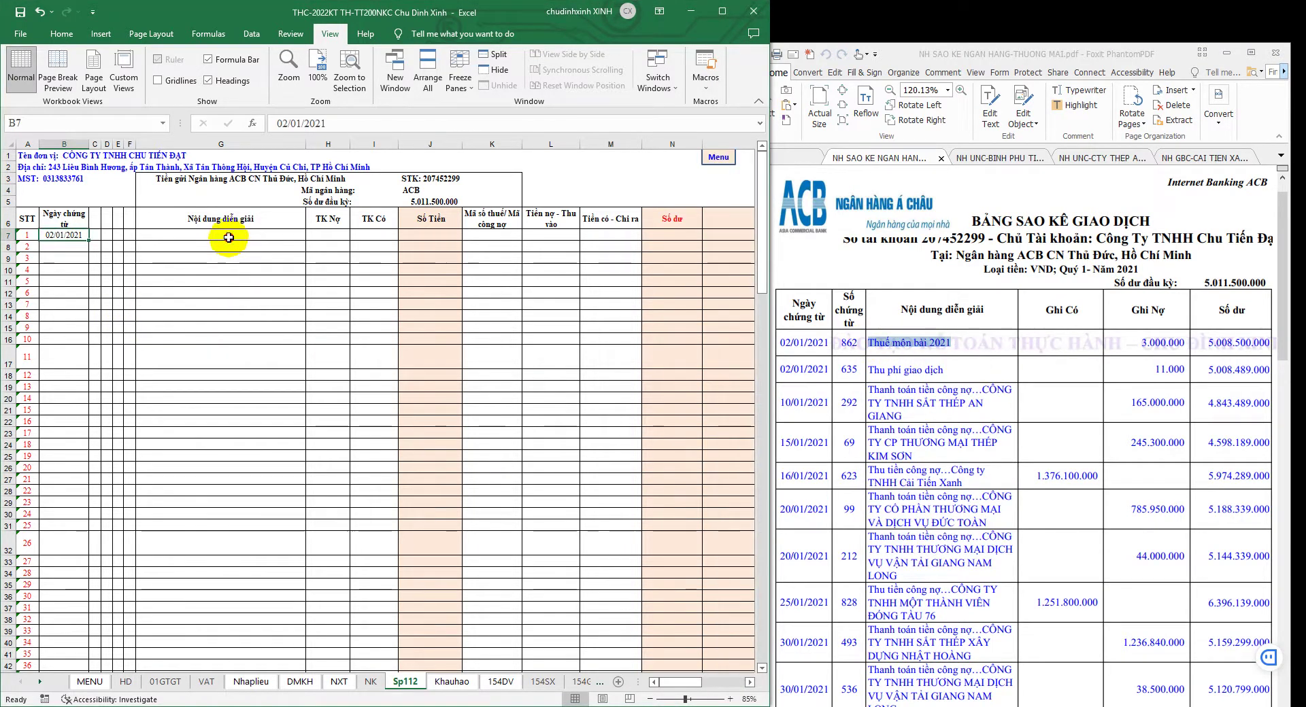
right_click(231, 236)
click(272, 289)
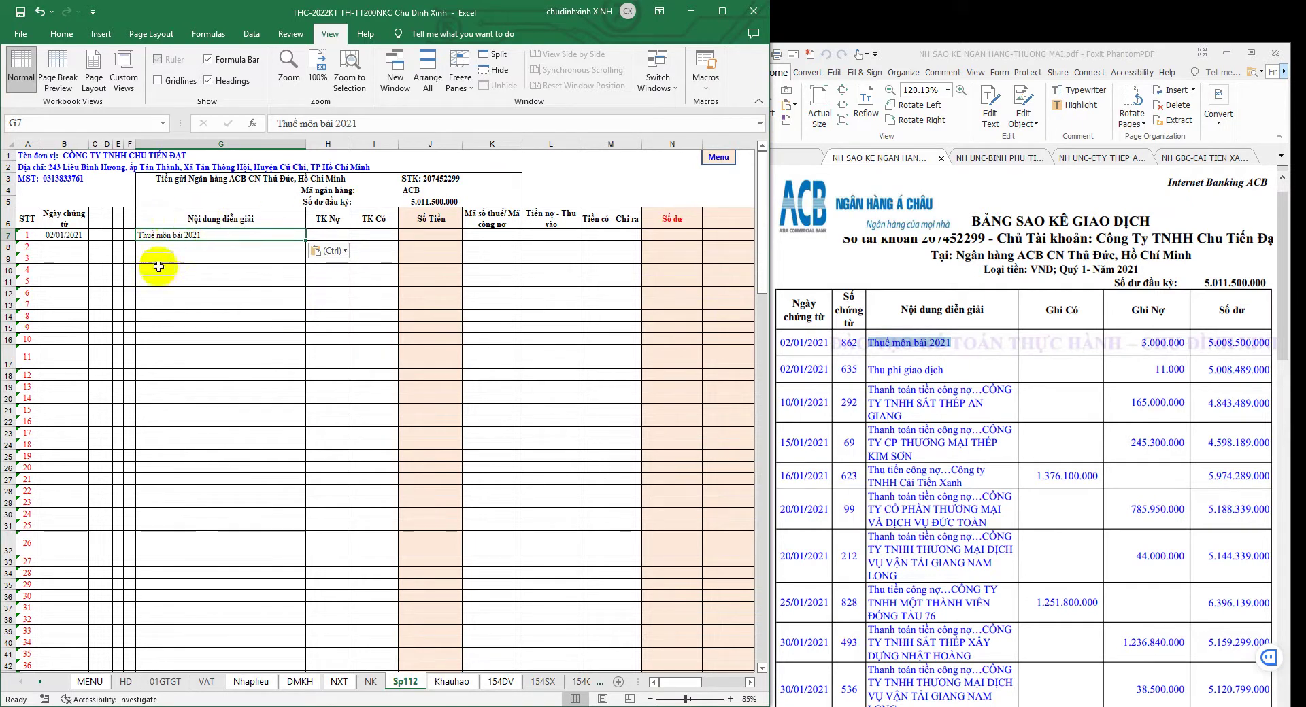
drag(61, 219, 62, 398)
drag(221, 219, 214, 385)
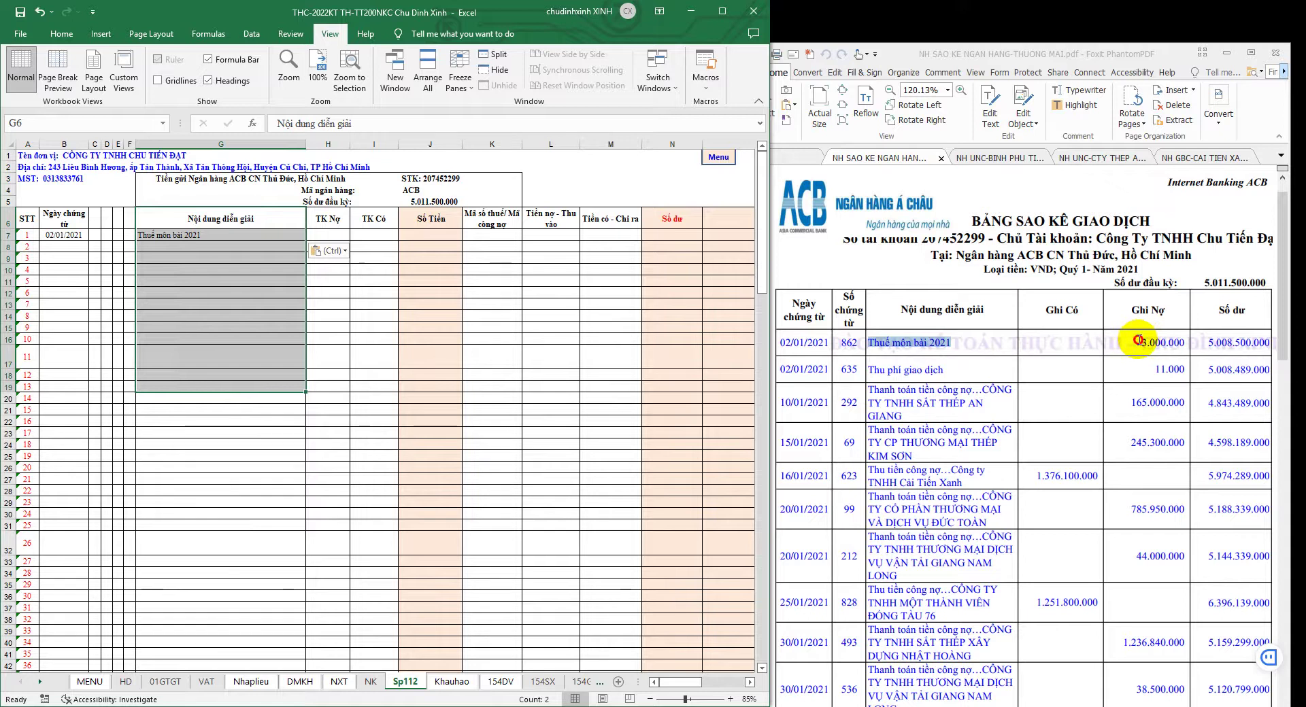
- Enter the 3.000.000 debit amount from the statement into M7
drag(1138, 340, 1183, 342)
right_click(1183, 342)
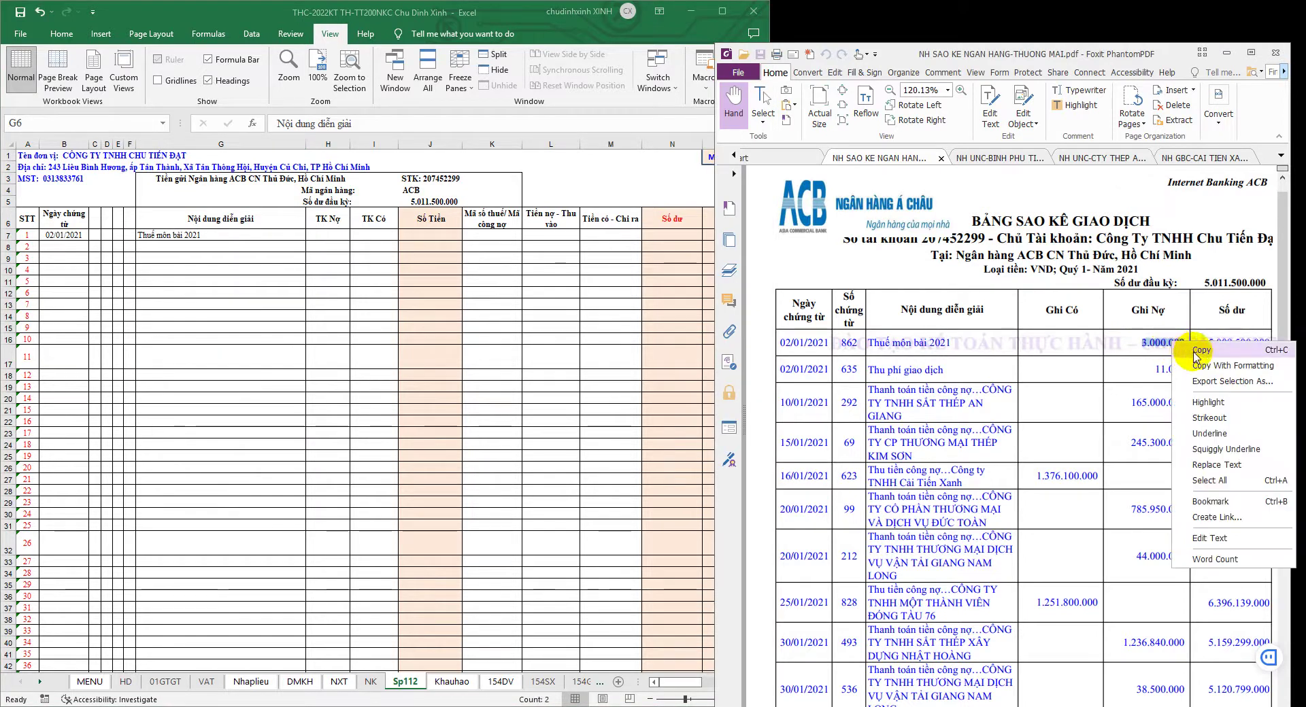
click(1224, 352)
key(alt+Tab)
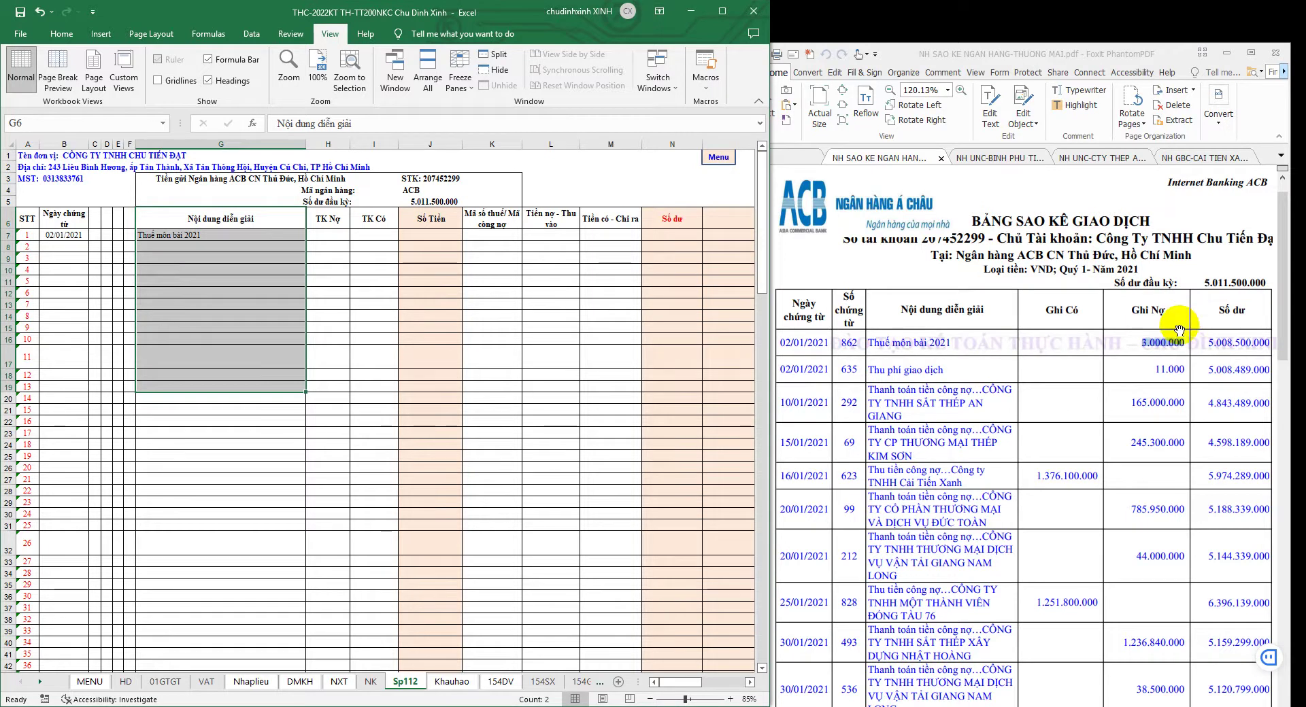
click(621, 234)
right_click(620, 235)
click(672, 312)
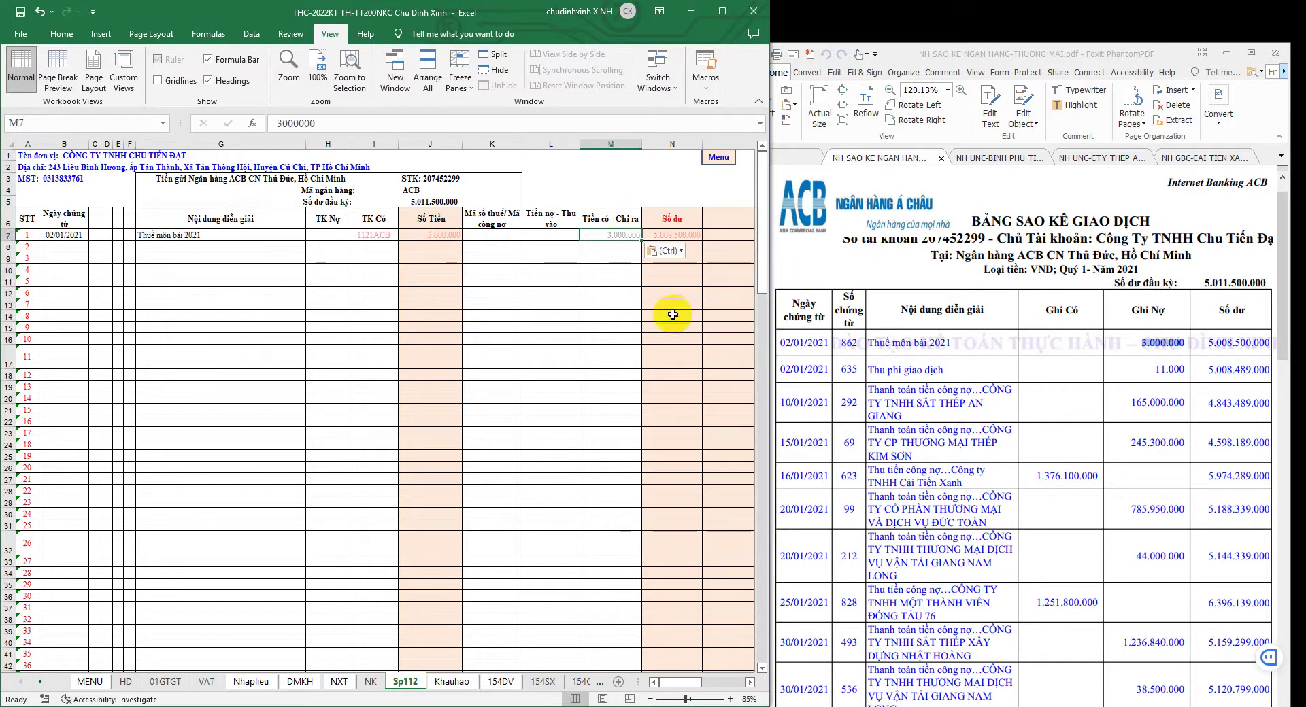
- Fill row 8 with date 02/01/2021 in B8 and 'Thu phí giao dịch' in G8
click(873, 373)
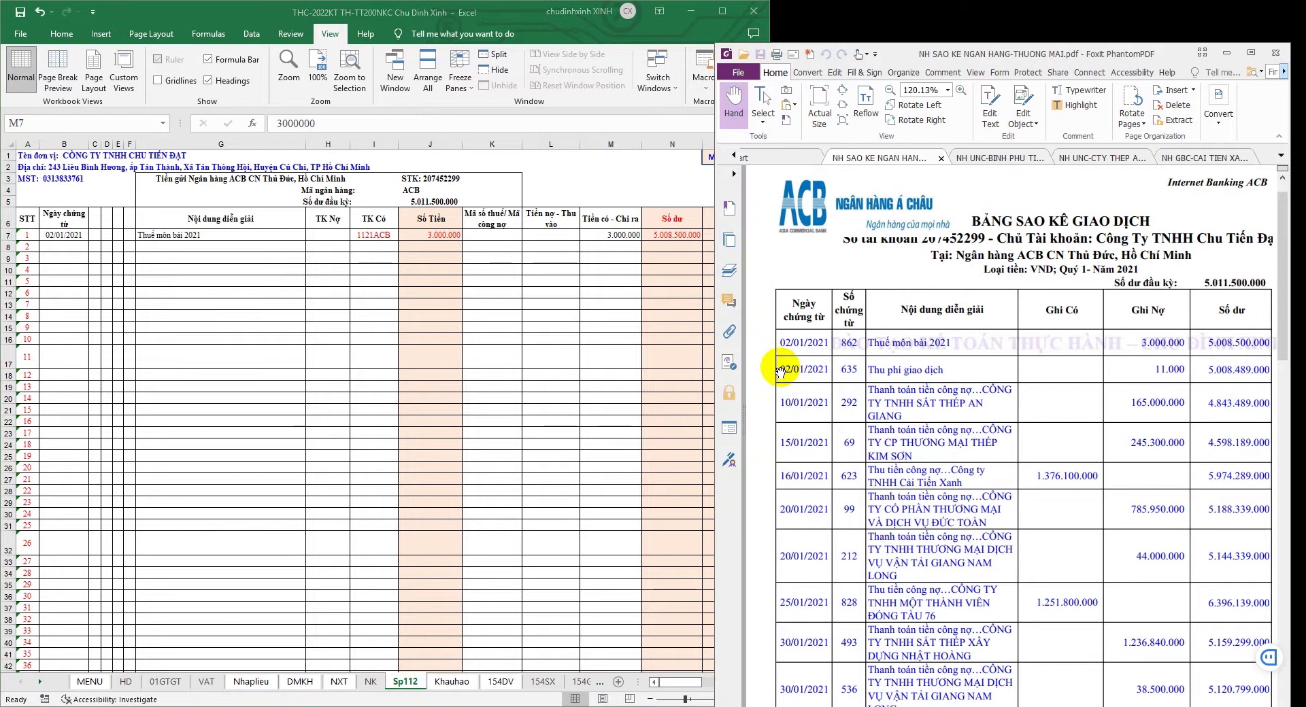
click(70, 236)
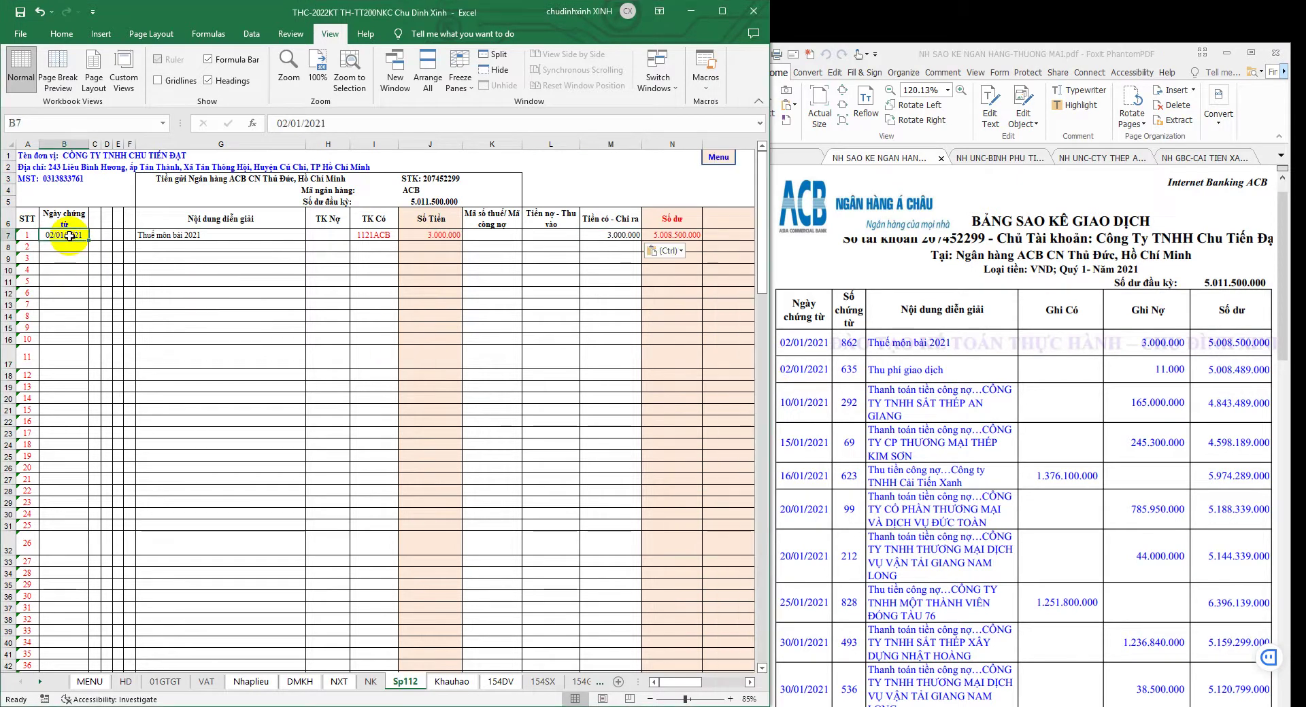
key(ctrl+c)
click(64, 247)
key(ctrl+v)
click(220, 258)
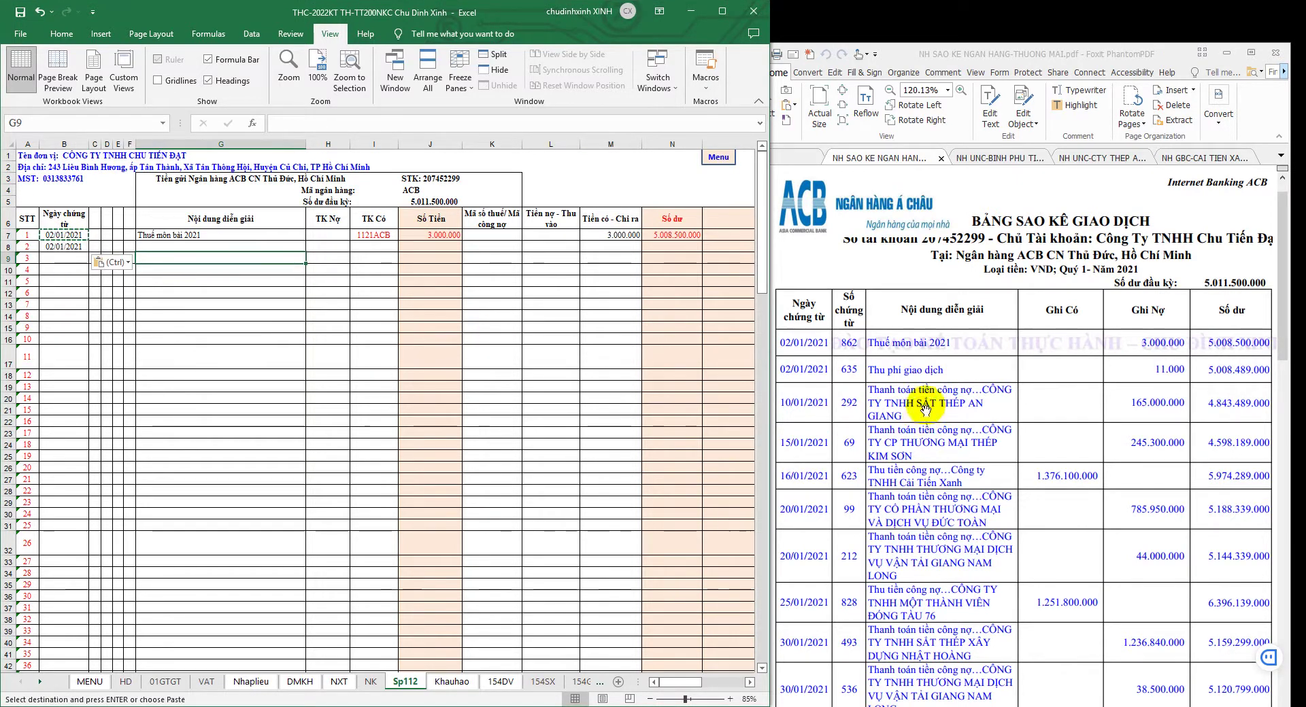
drag(944, 368, 868, 369)
right_click(874, 371)
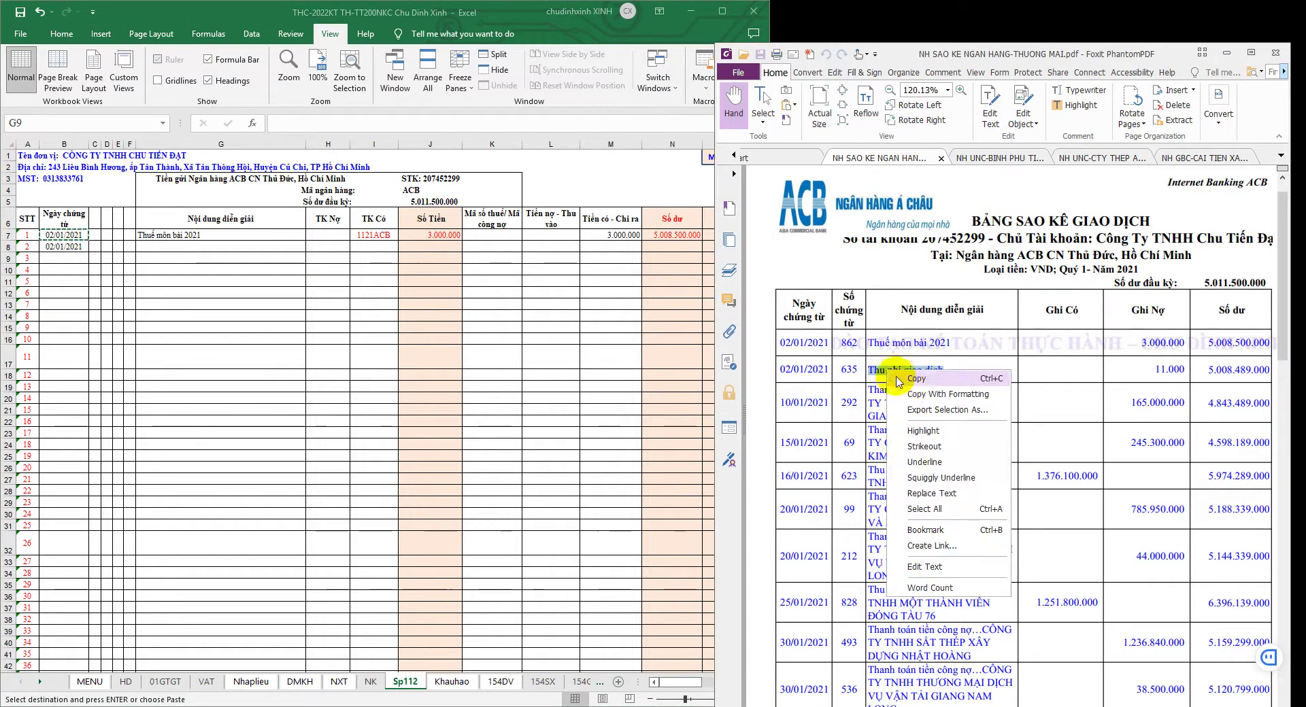
click(911, 381)
click(254, 246)
right_click(227, 246)
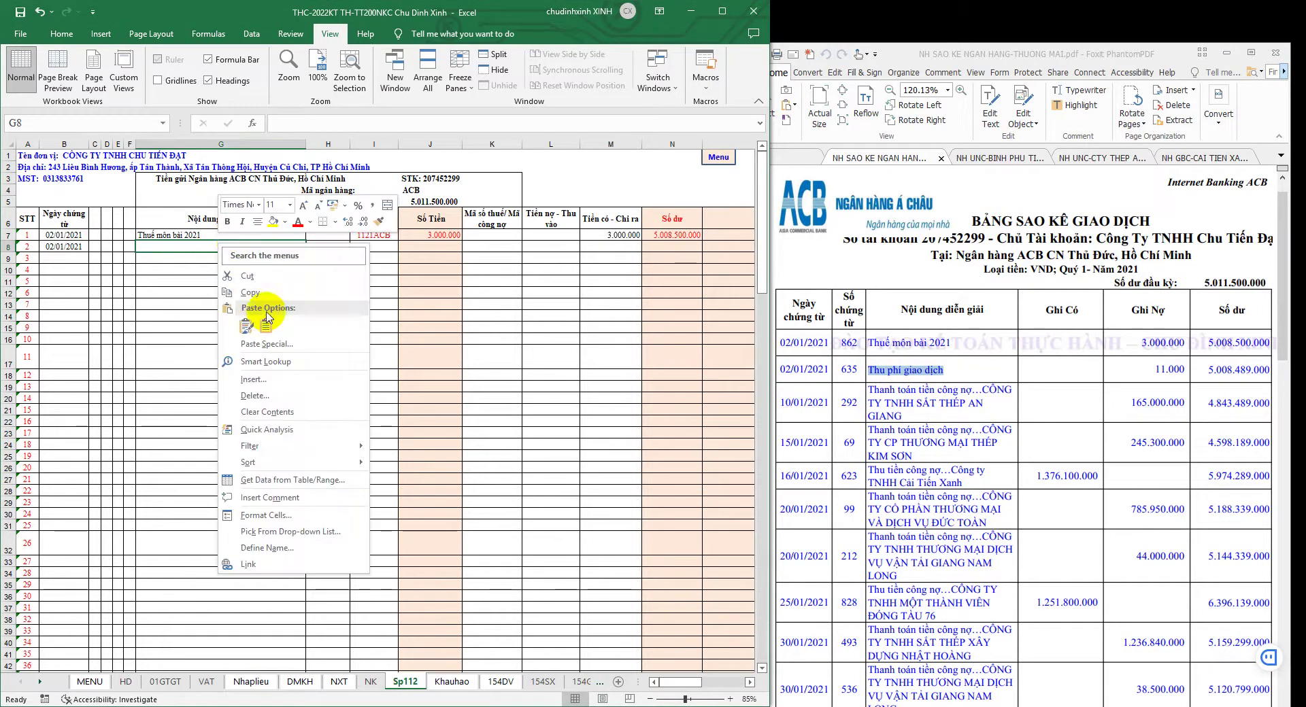
click(269, 300)
- Enter the 11.000 transaction fee into M8
click(1156, 369)
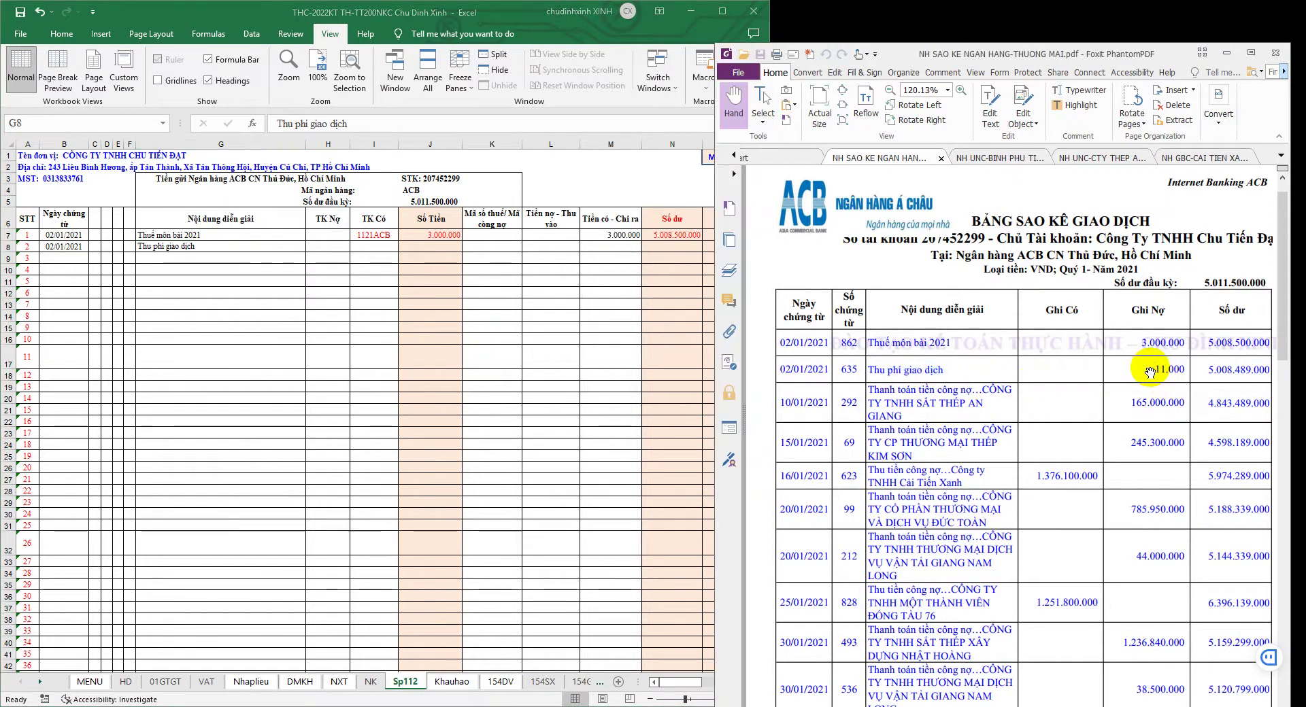
drag(1153, 369, 1184, 370)
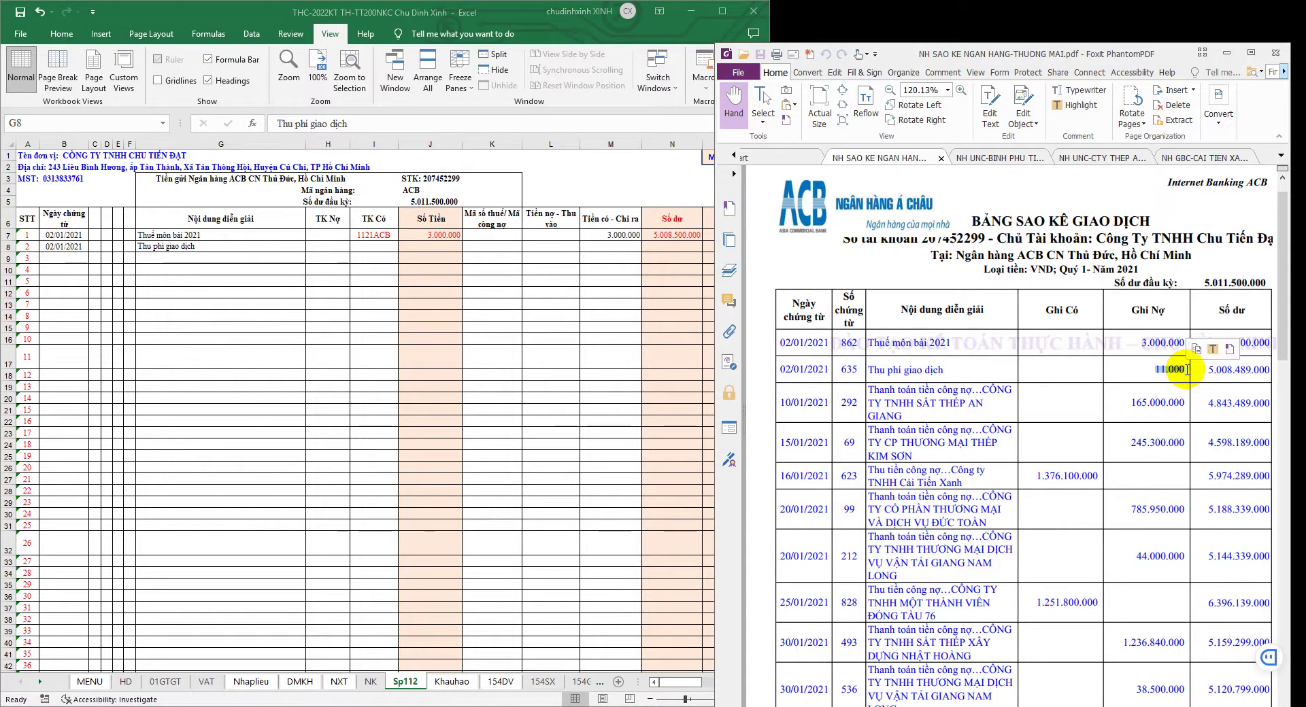
key(alt+Tab)
click(604, 248)
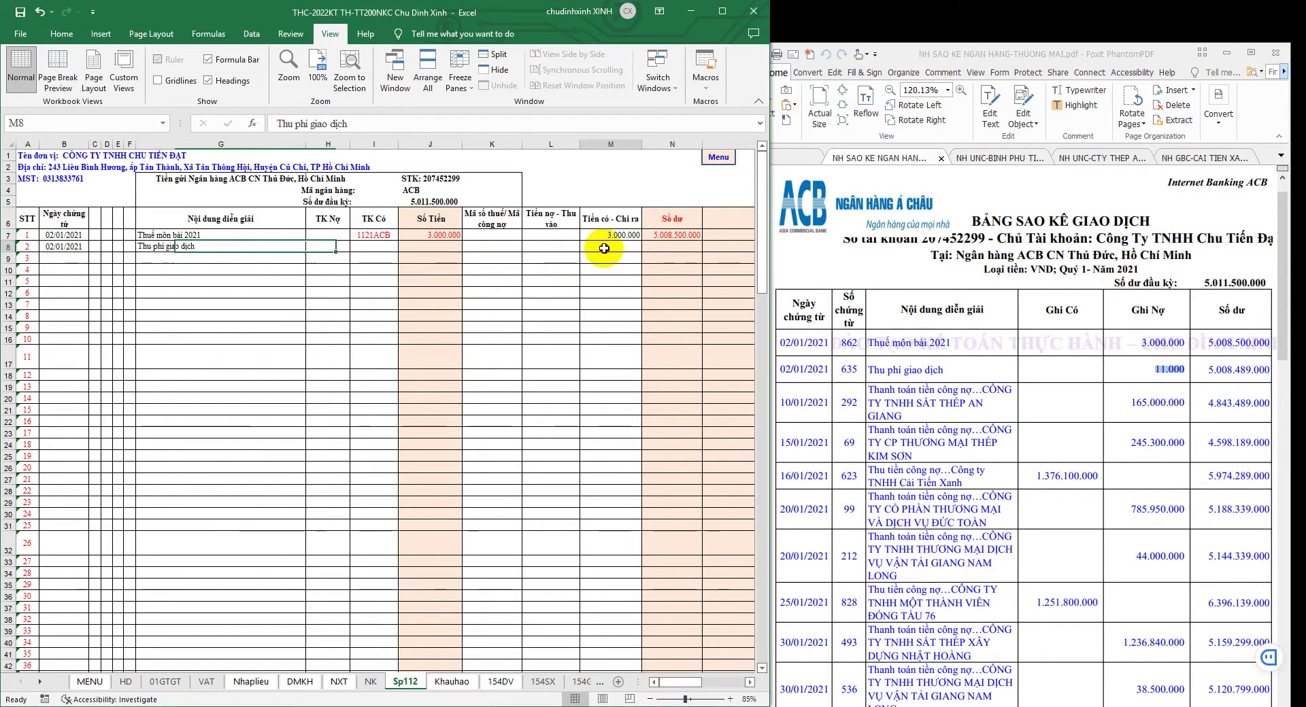
right_click(604, 249)
click(655, 328)
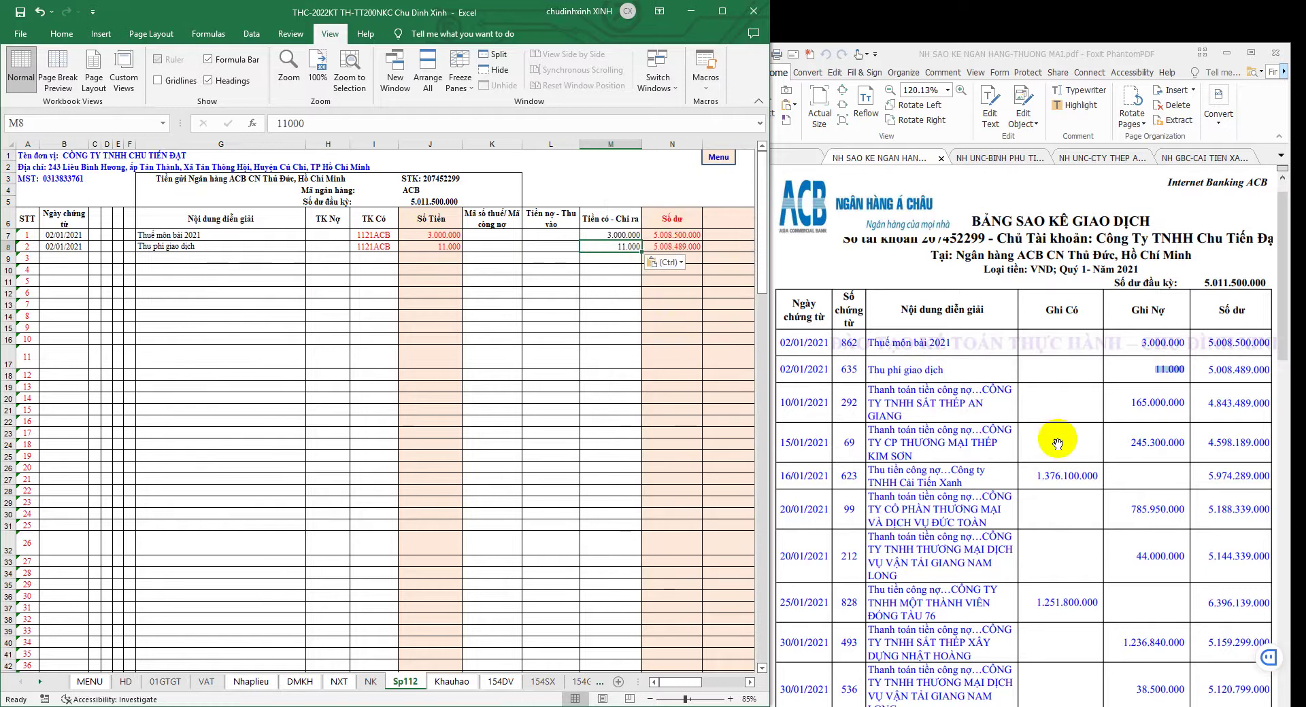
- Fill row 9 with date 10/01/2021 in B9 and the supplier payment description in G9
click(784, 406)
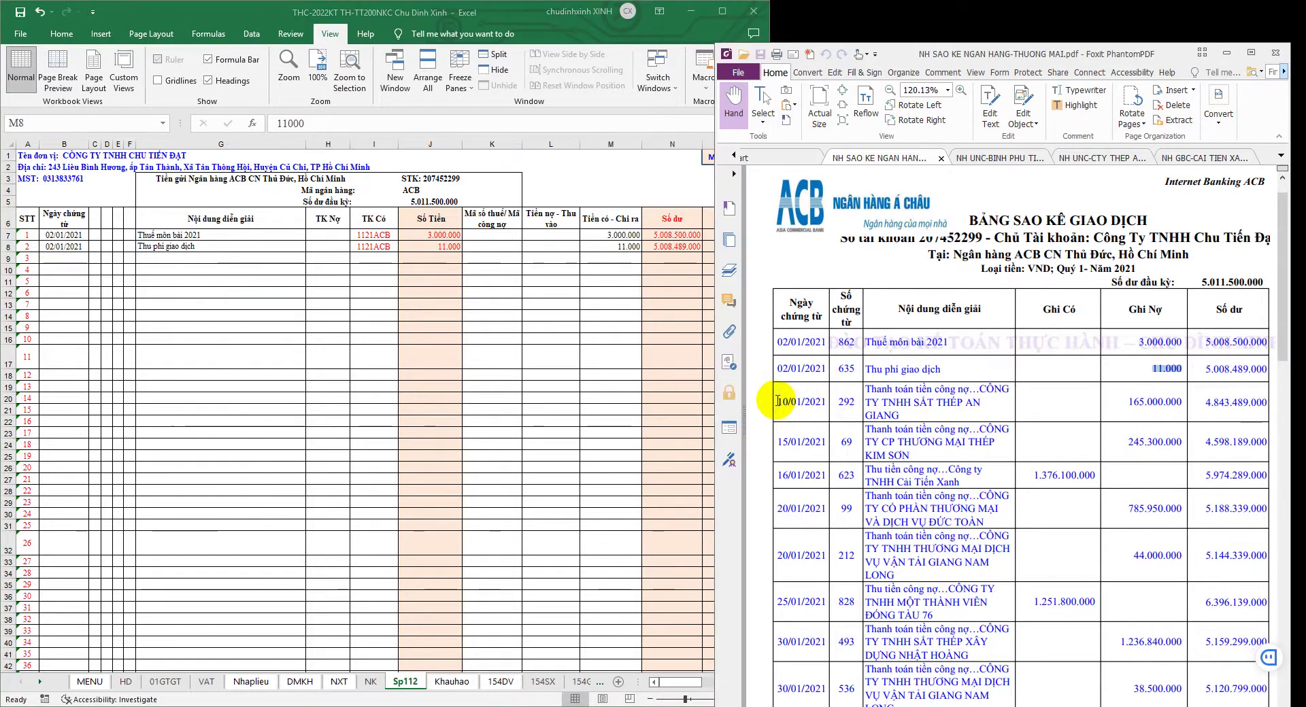
drag(778, 401, 820, 402)
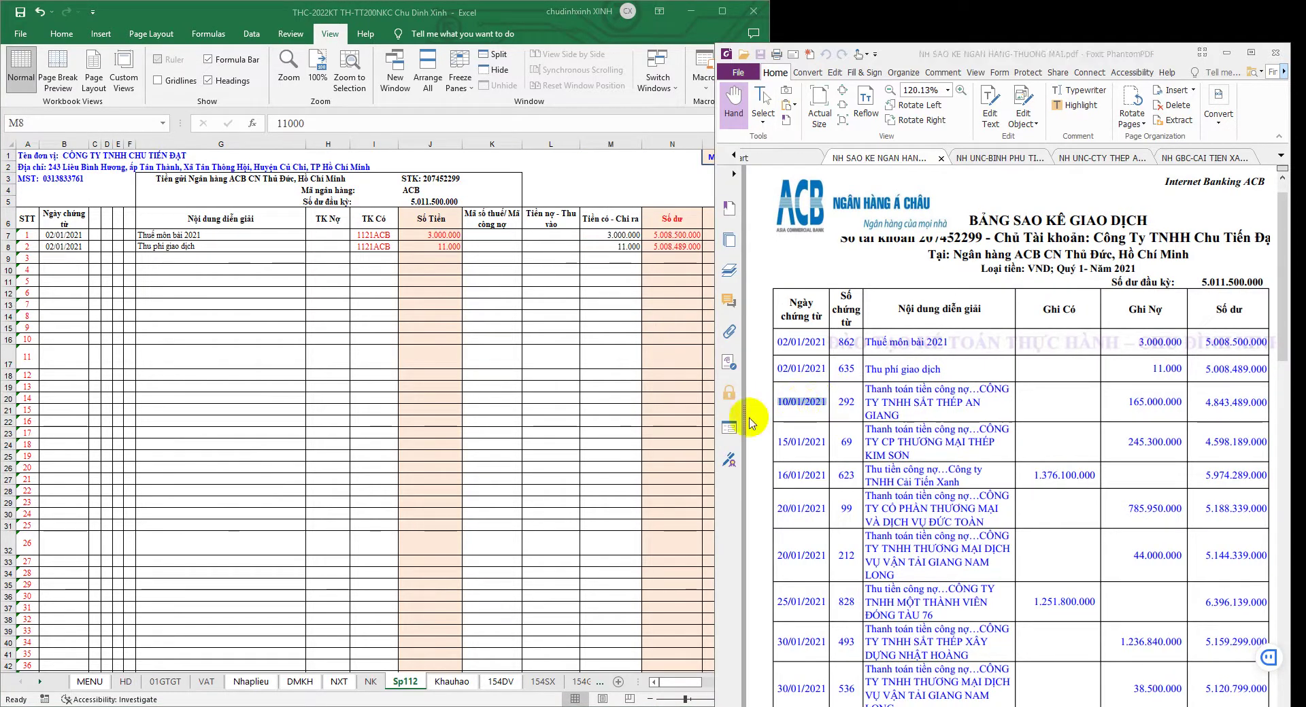
click(134, 300)
right_click(79, 259)
click(125, 341)
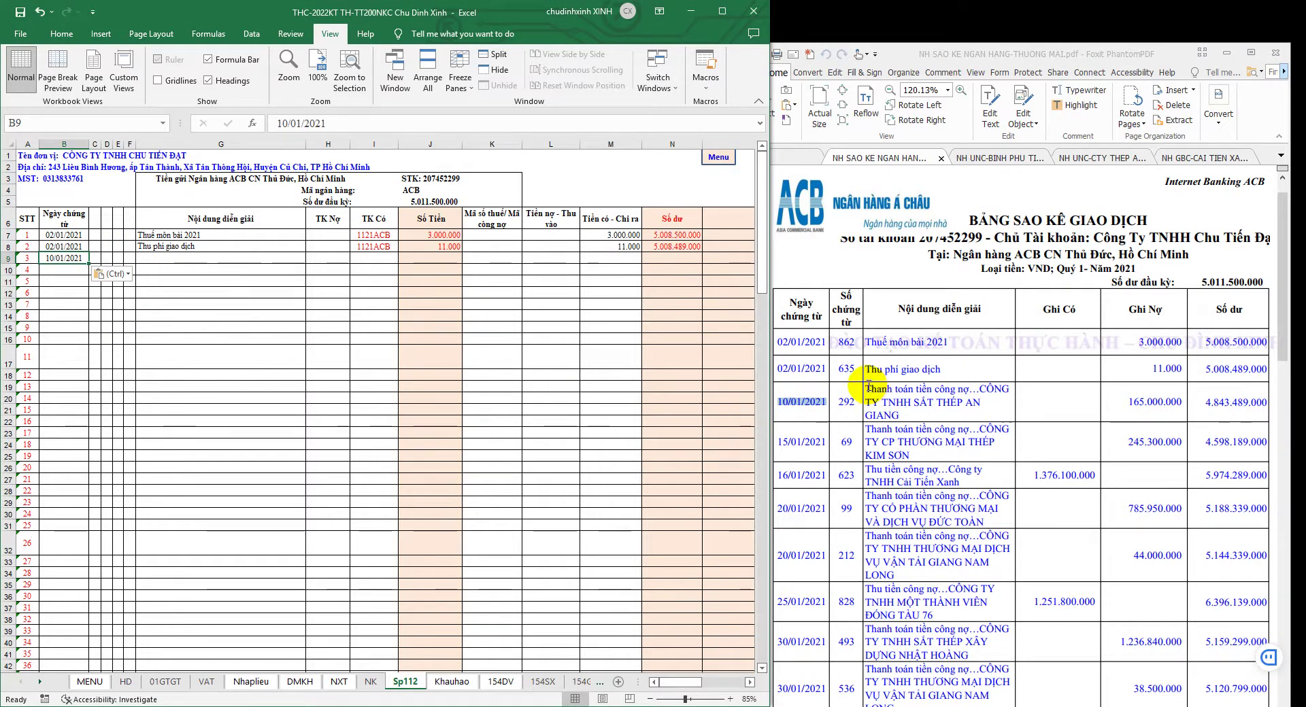
drag(865, 387, 897, 415)
right_click(895, 406)
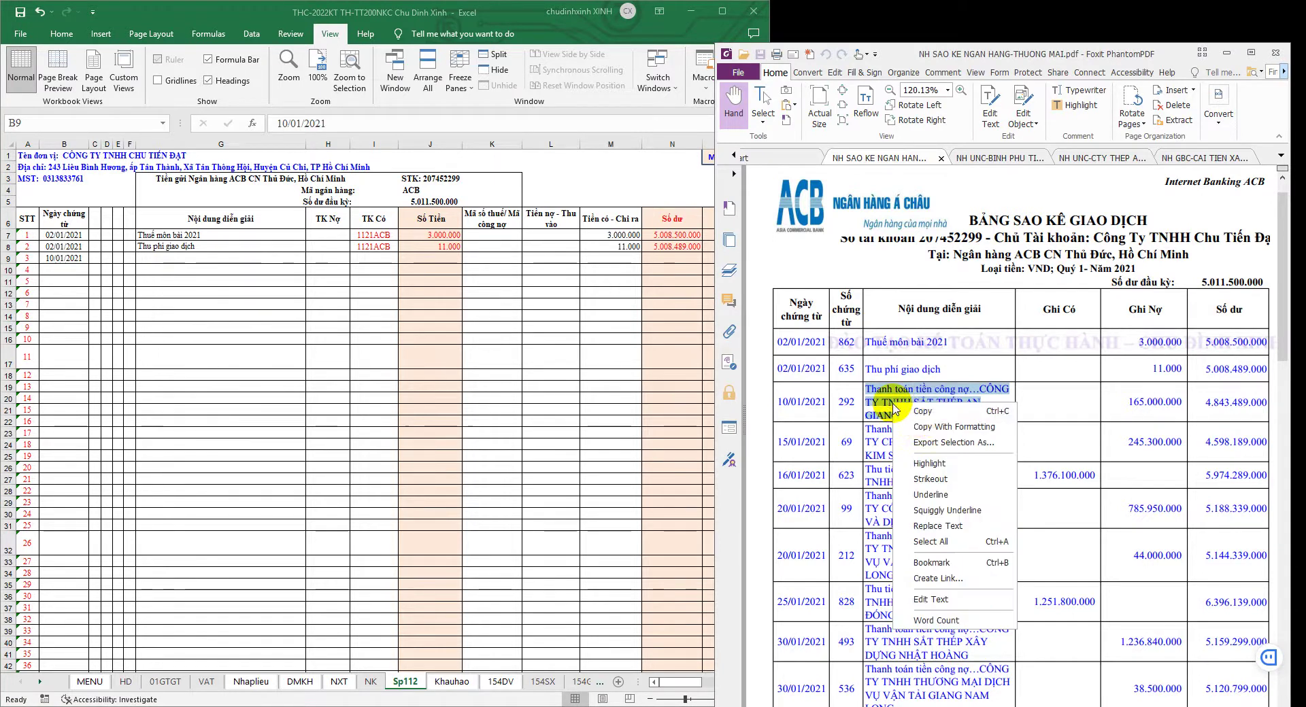
click(925, 410)
click(441, 352)
click(208, 258)
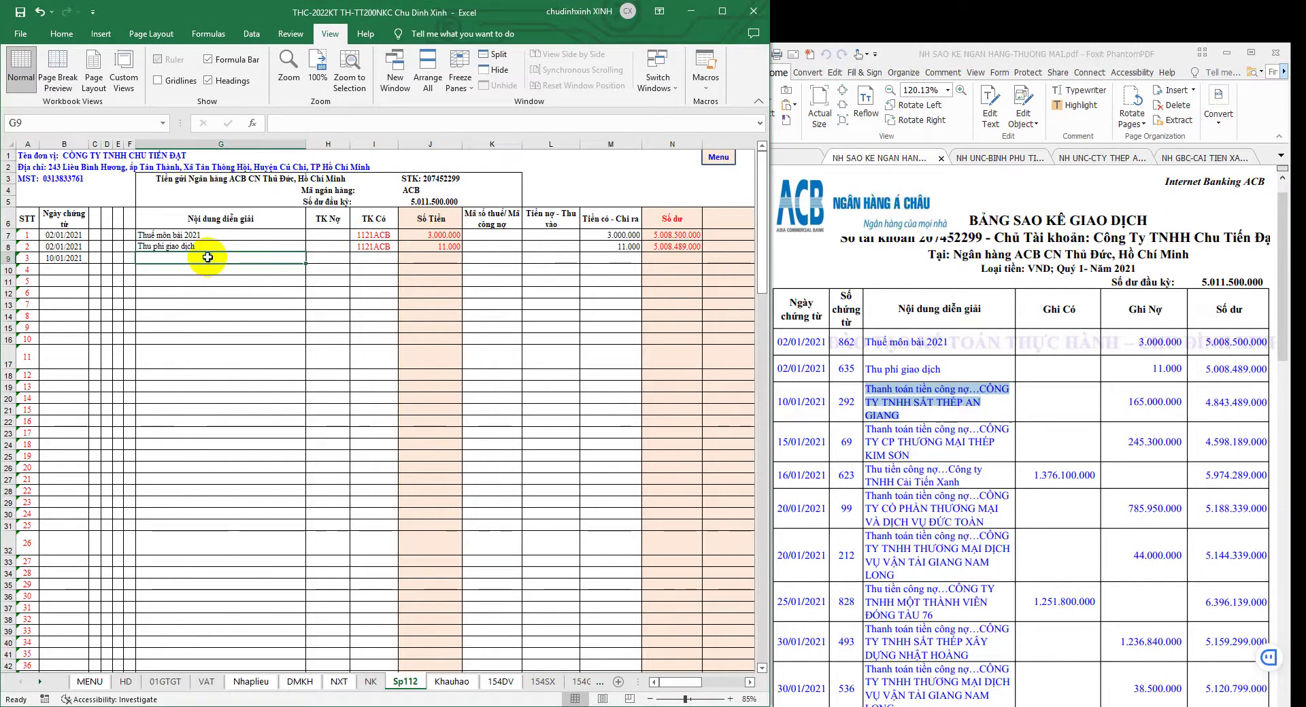
right_click(208, 259)
click(255, 337)
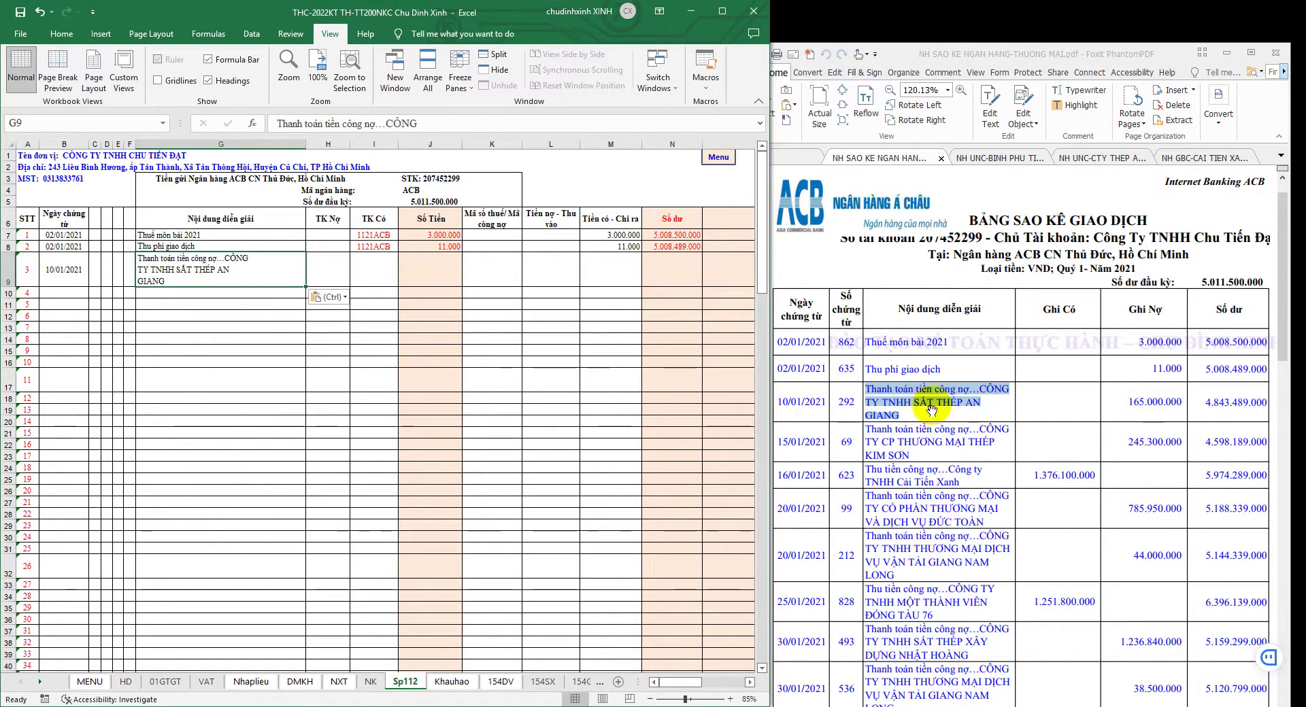
- Enter the 165.000.000 payment to Sat Thep An Giang into M9
click(1129, 400)
drag(1127, 402, 1181, 402)
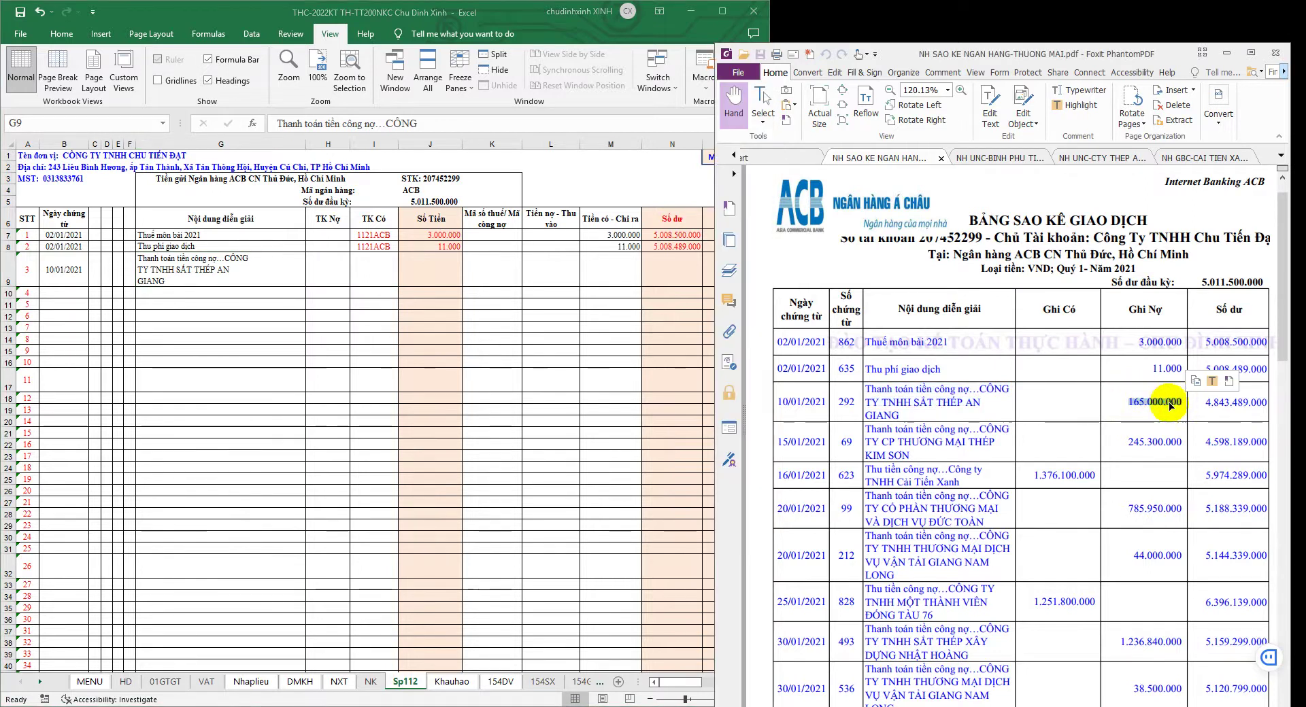
right_click(1156, 401)
click(1186, 408)
click(636, 281)
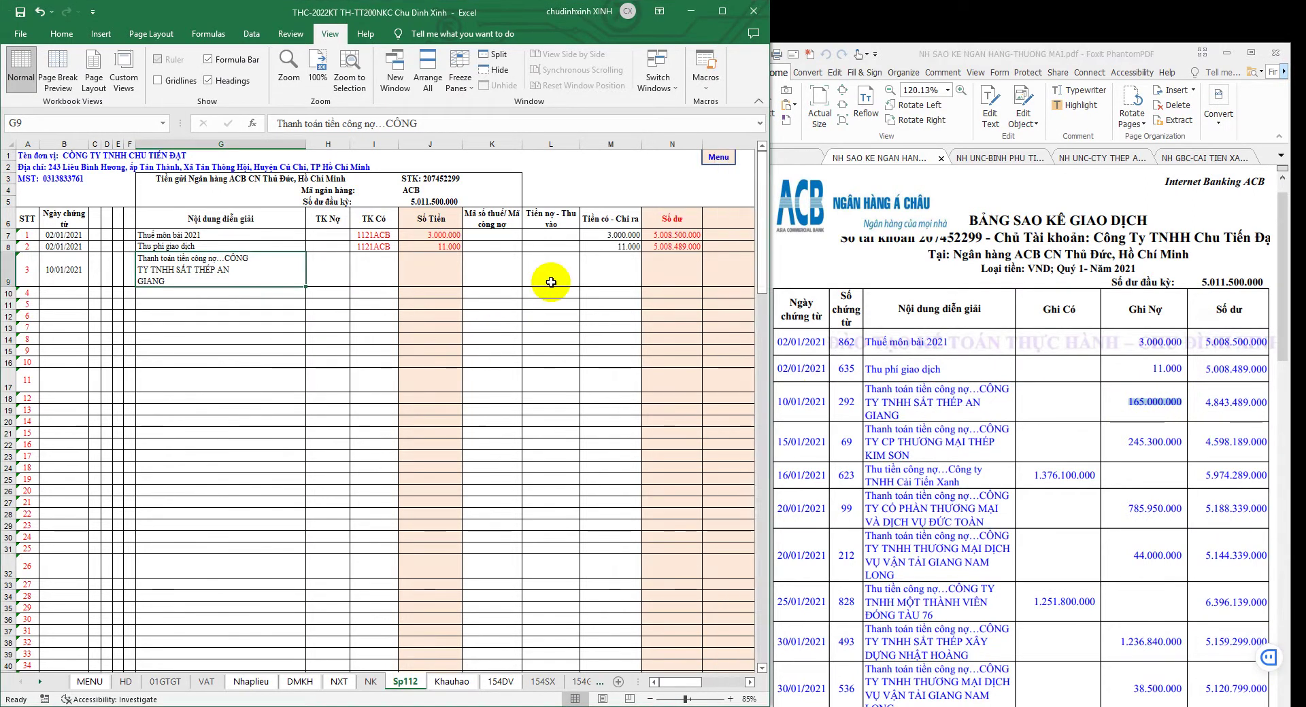
right_click(617, 272)
click(664, 351)
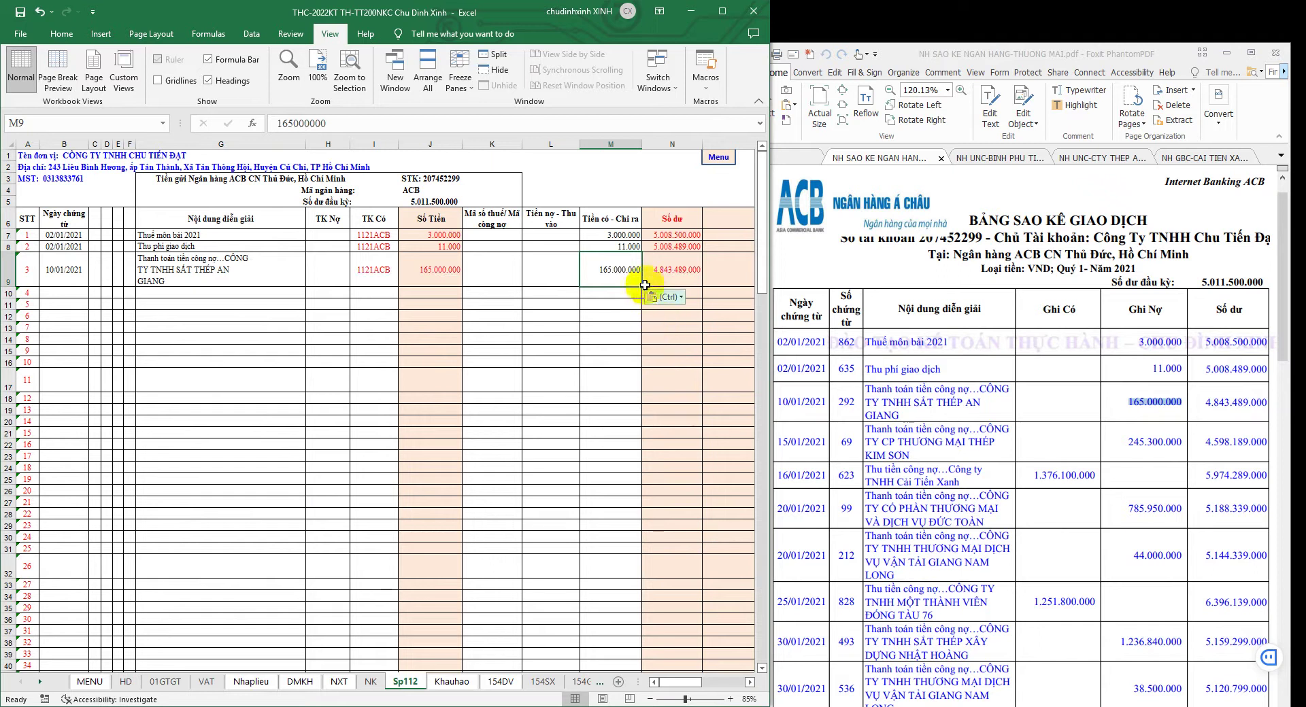
click(873, 452)
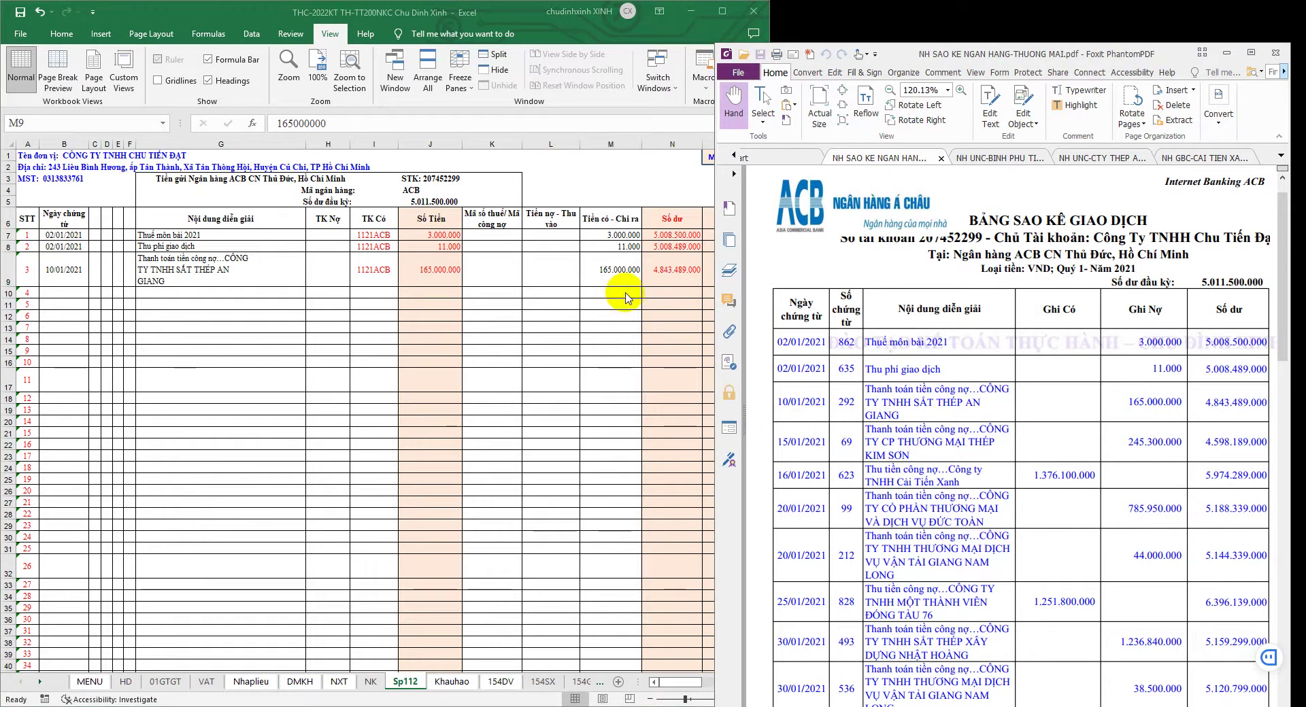
click(559, 182)
click(550, 144)
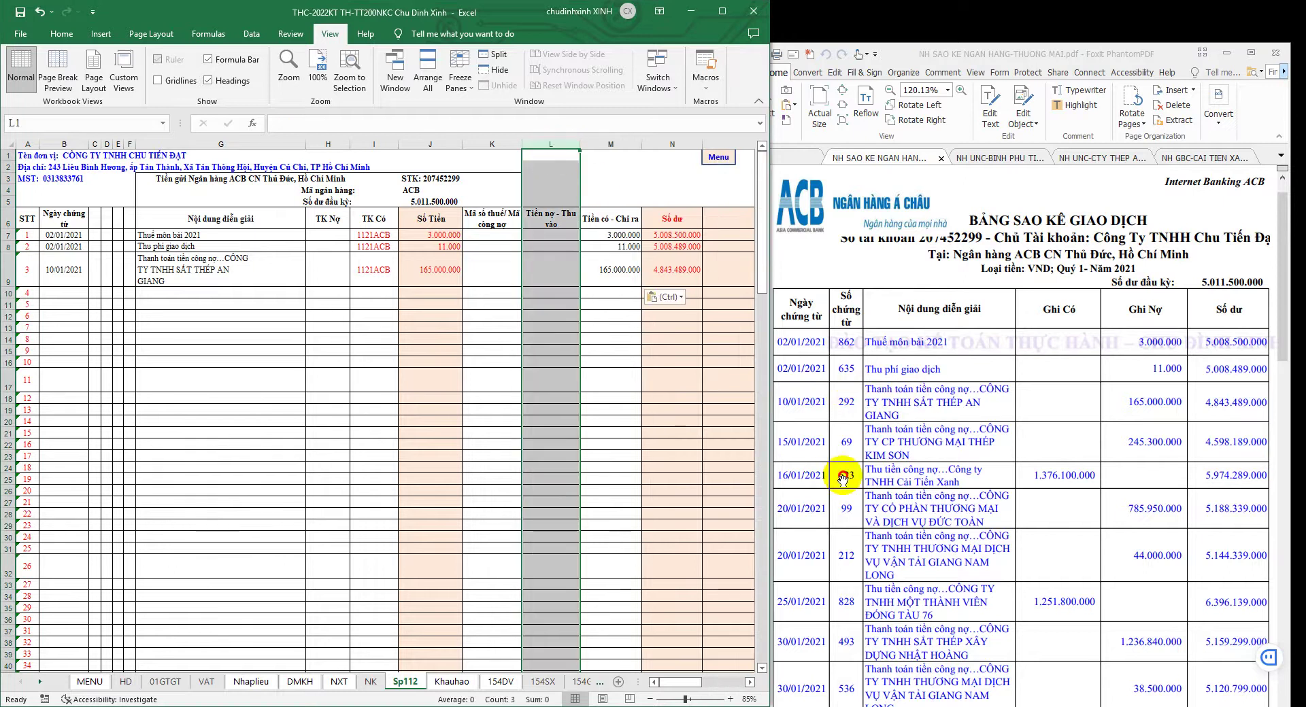
- Paste 16/01/2021 into B10 and the Cái Tiến Xanh collection description into G10 as plain text
click(782, 475)
drag(779, 473, 824, 476)
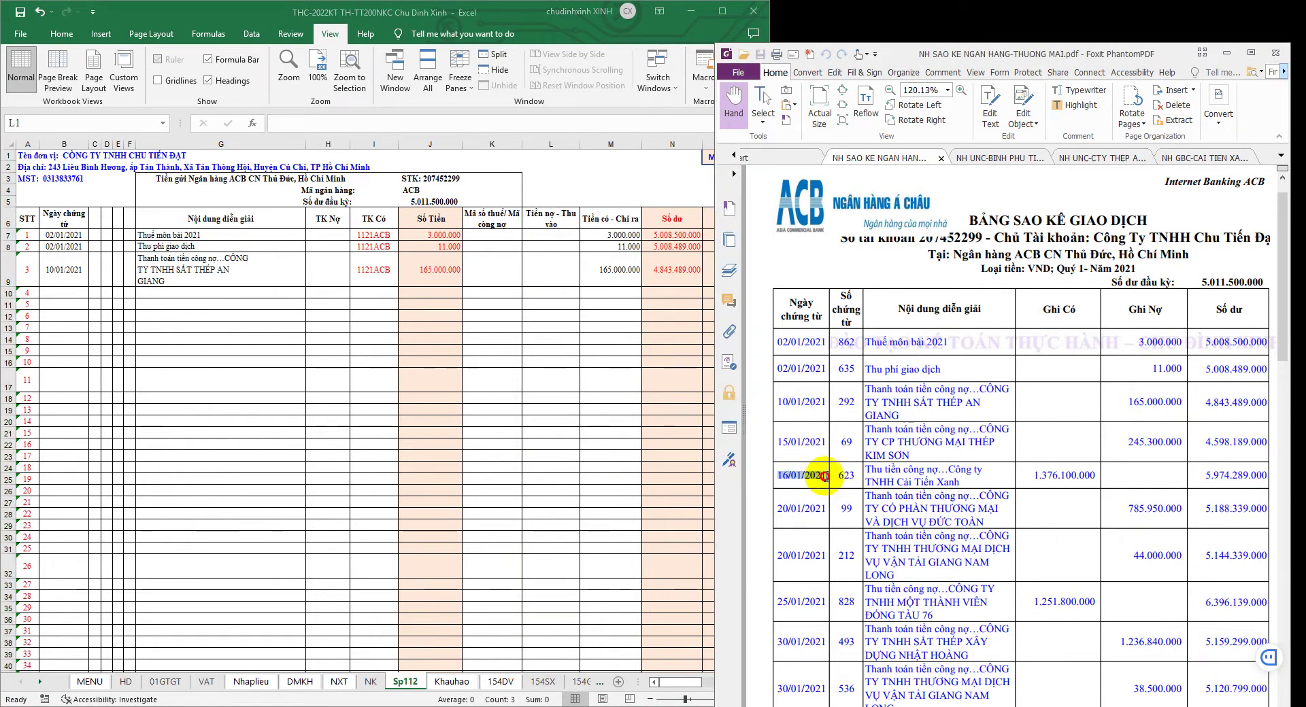
click(147, 329)
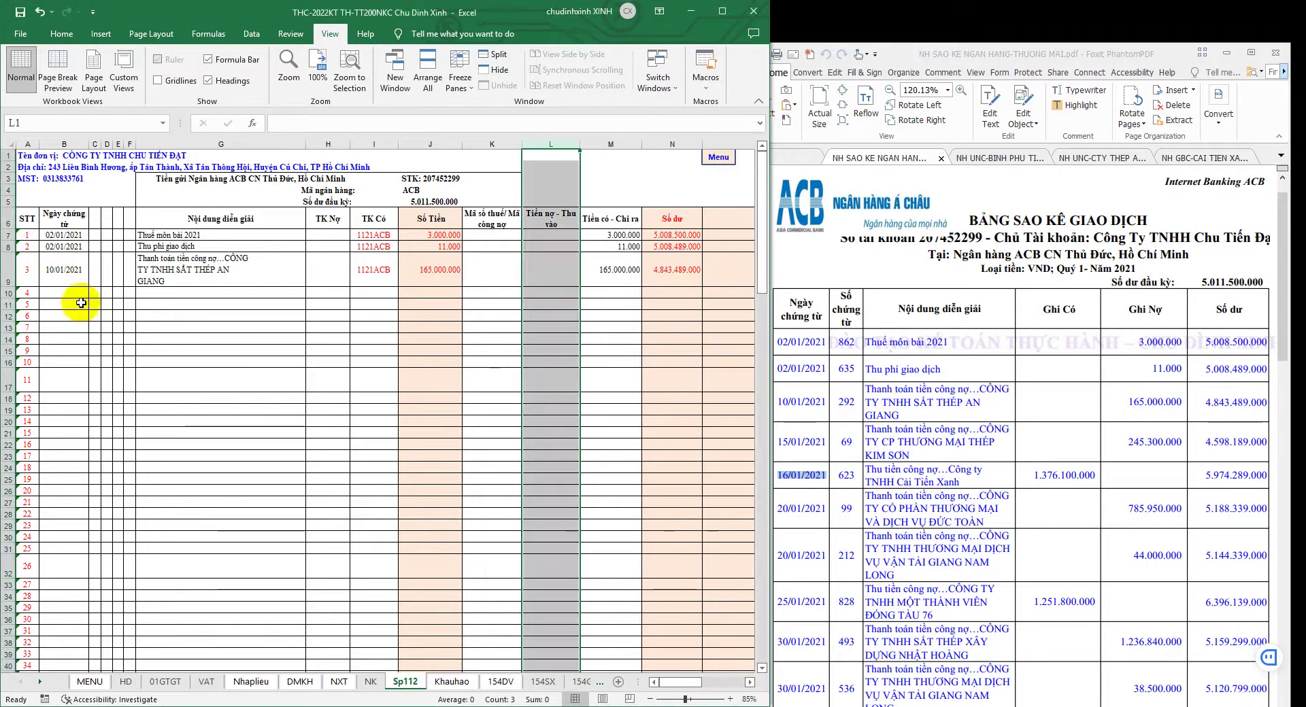
right_click(71, 293)
click(121, 375)
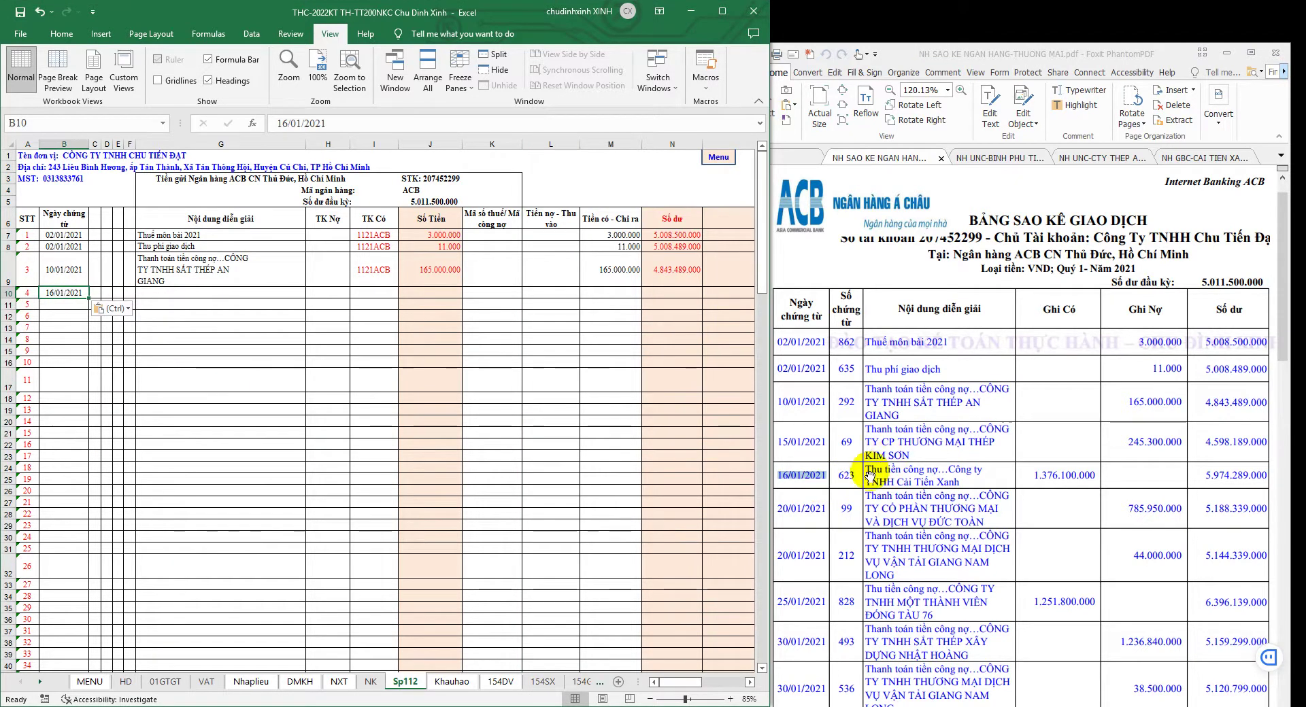
drag(866, 468, 956, 481)
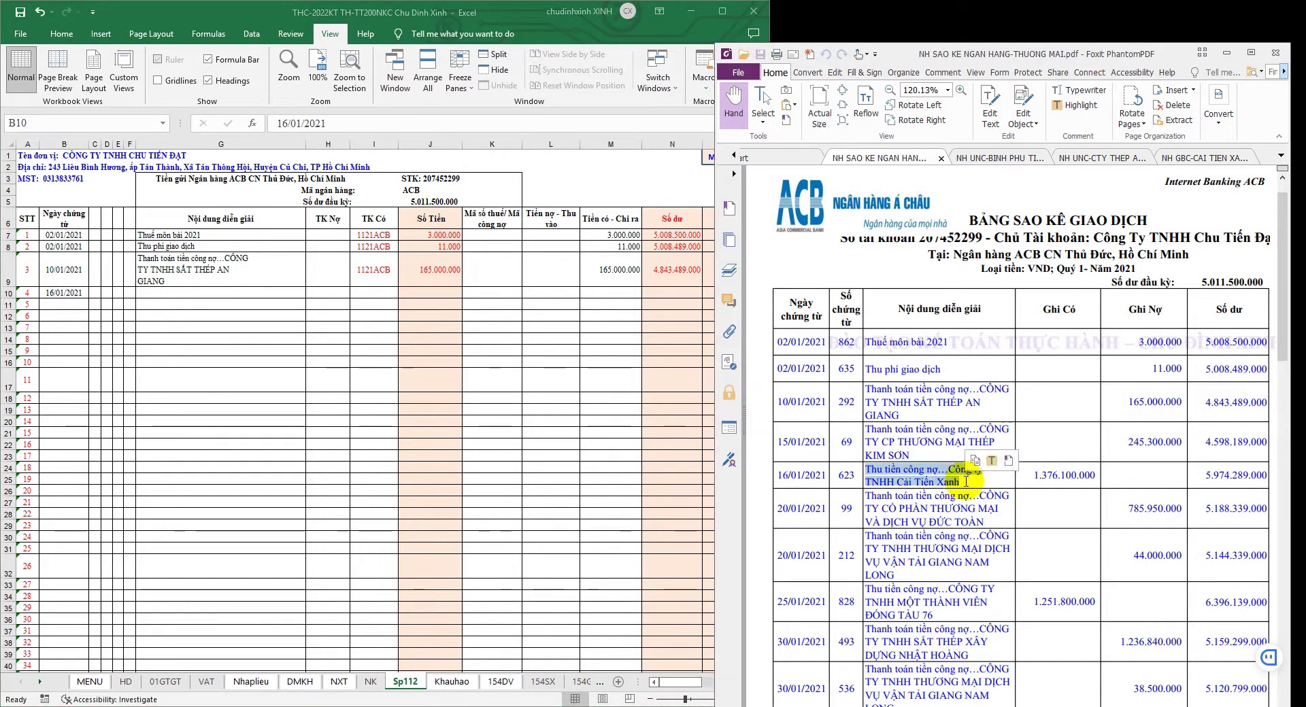
click(187, 293)
right_click(190, 293)
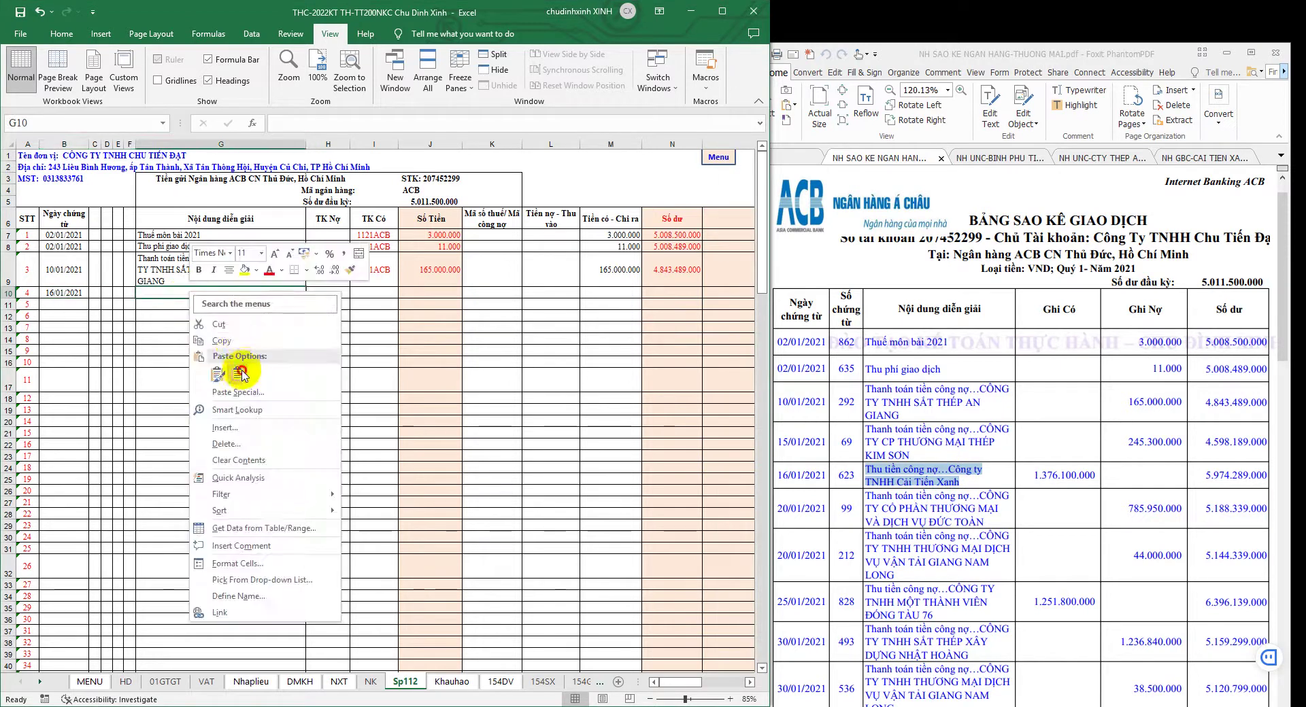
click(241, 375)
- Copy the 1.376.100.000 receipt from the statement into L10
click(1033, 474)
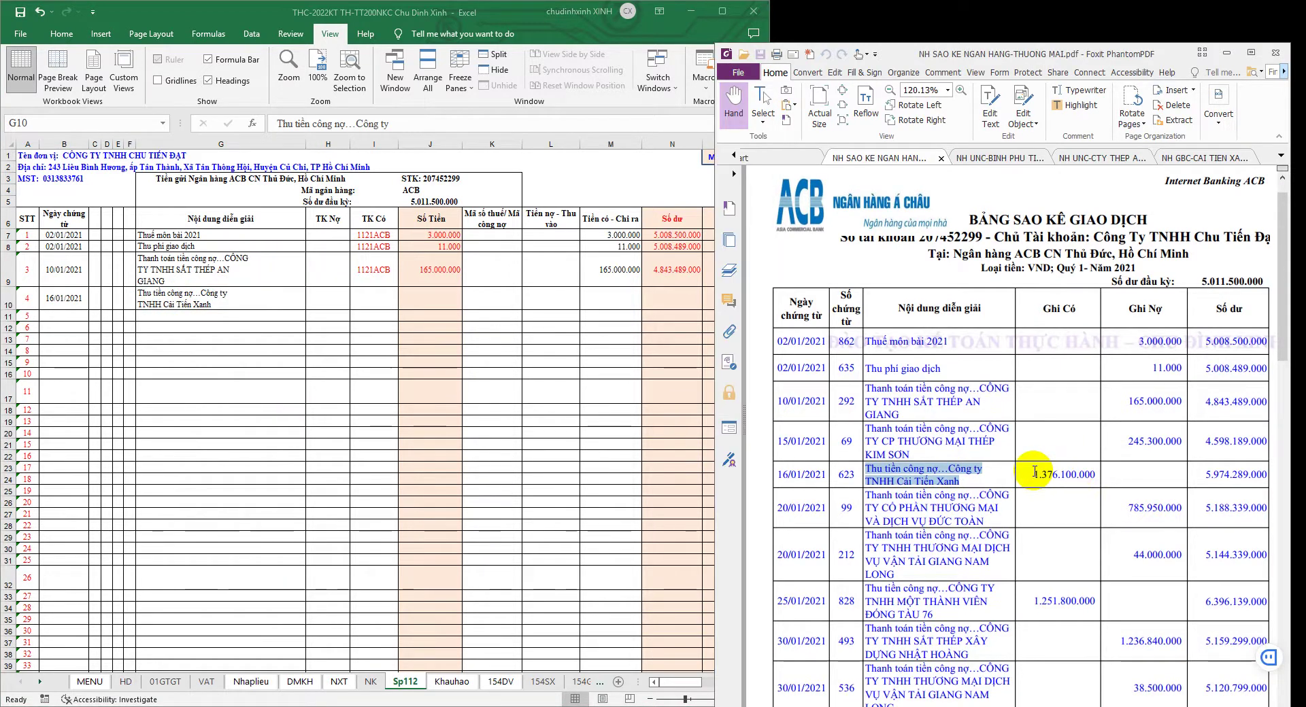
drag(1033, 474, 1095, 476)
right_click(1094, 475)
click(1115, 485)
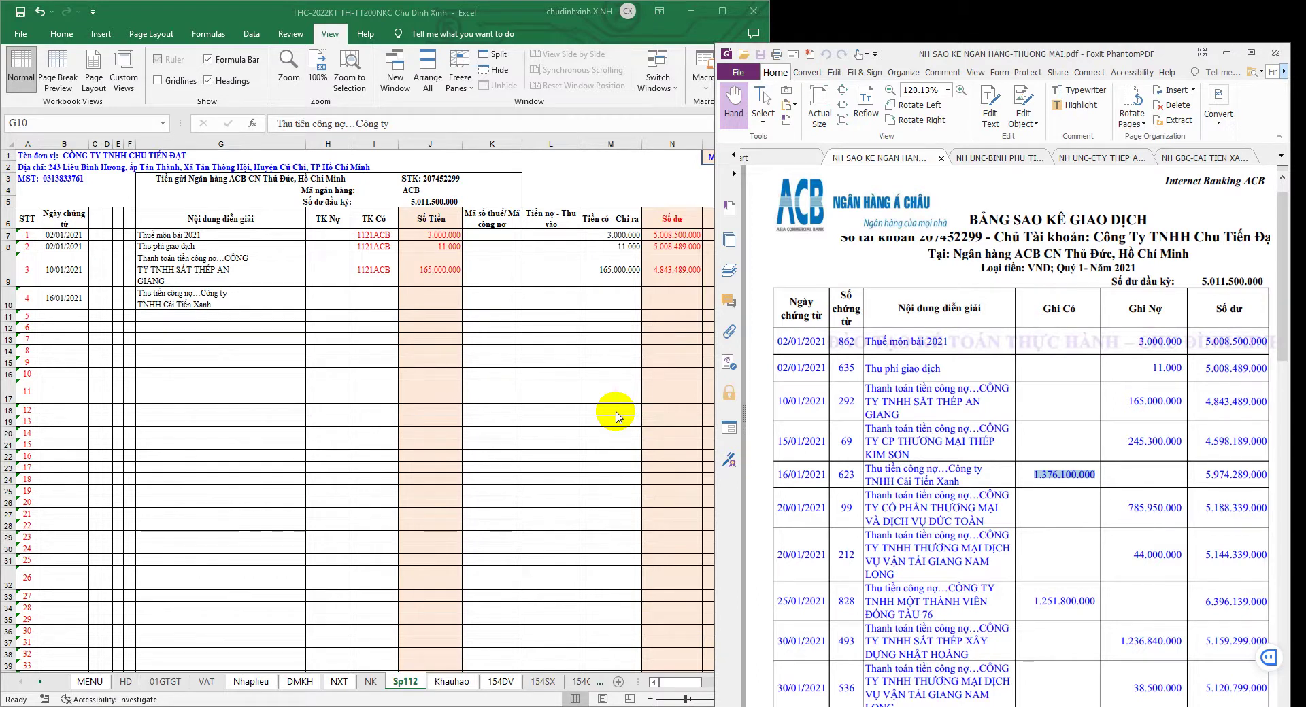
click(554, 294)
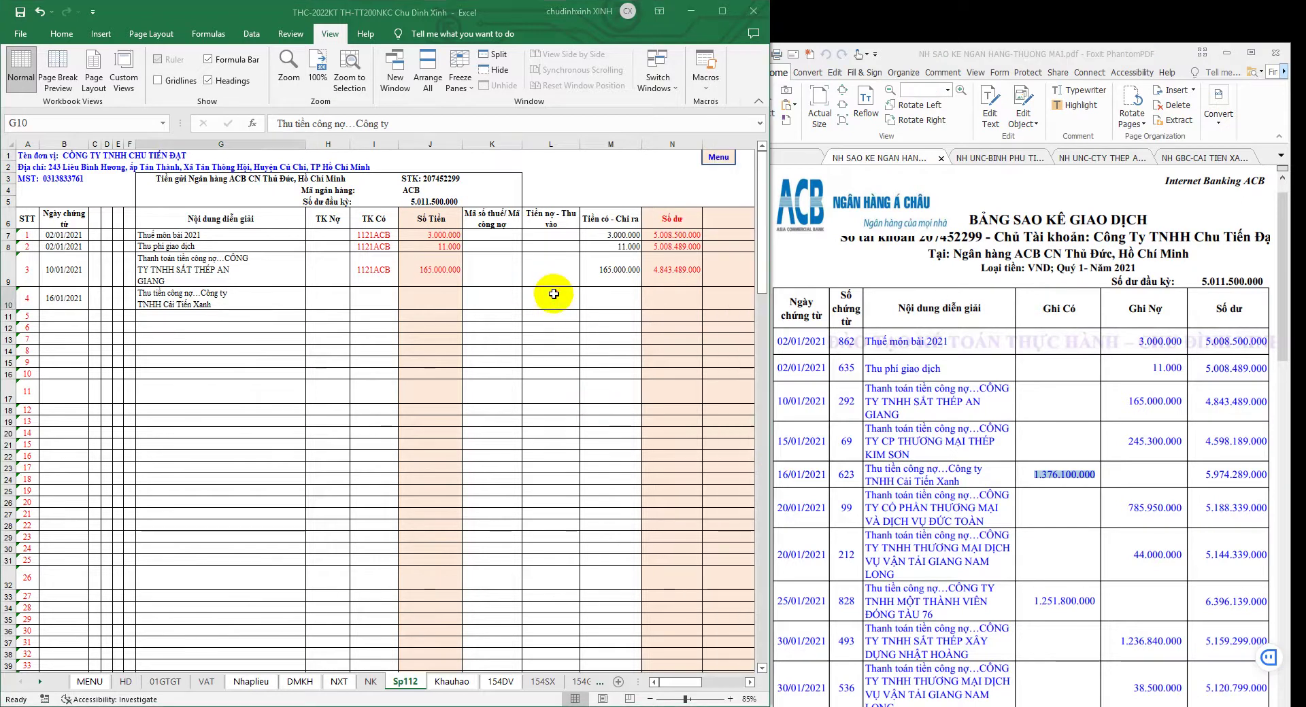
right_click(555, 297)
click(599, 377)
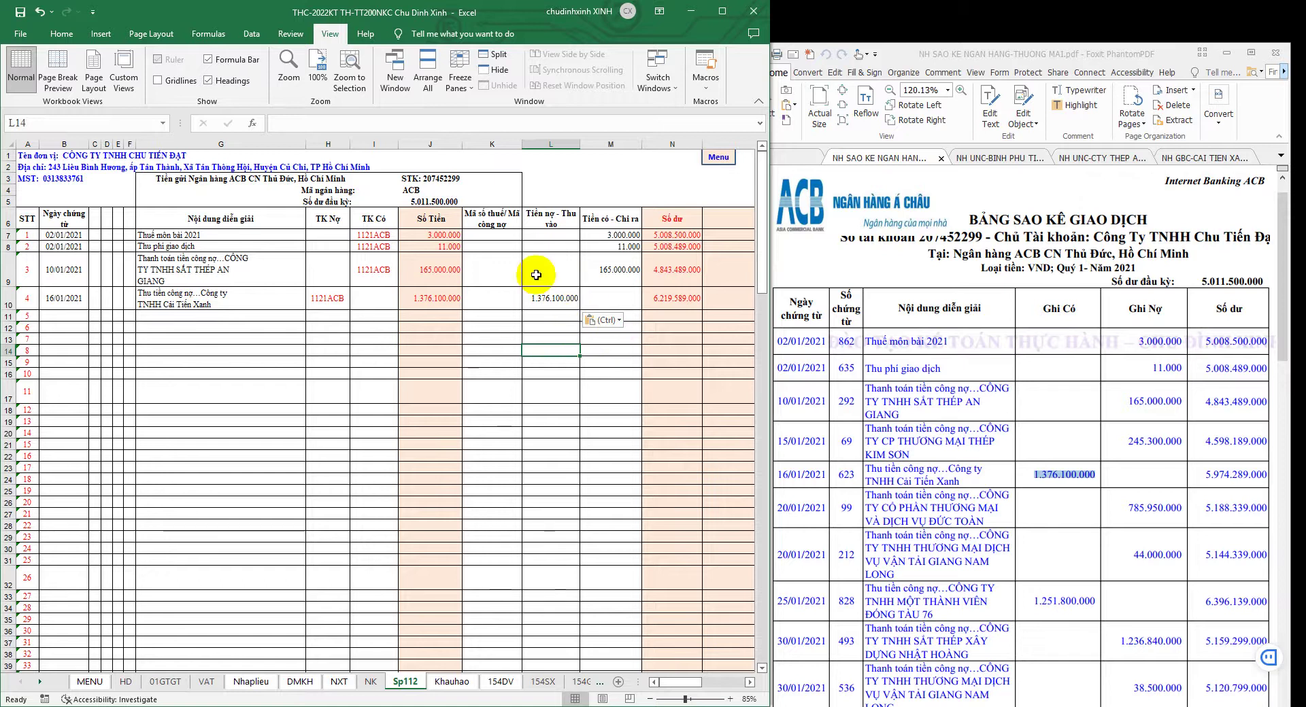
- Compare statement balances 4.598.189.000 and 4.843.489.000 against the ledger's running balances N6:N16
click(1023, 405)
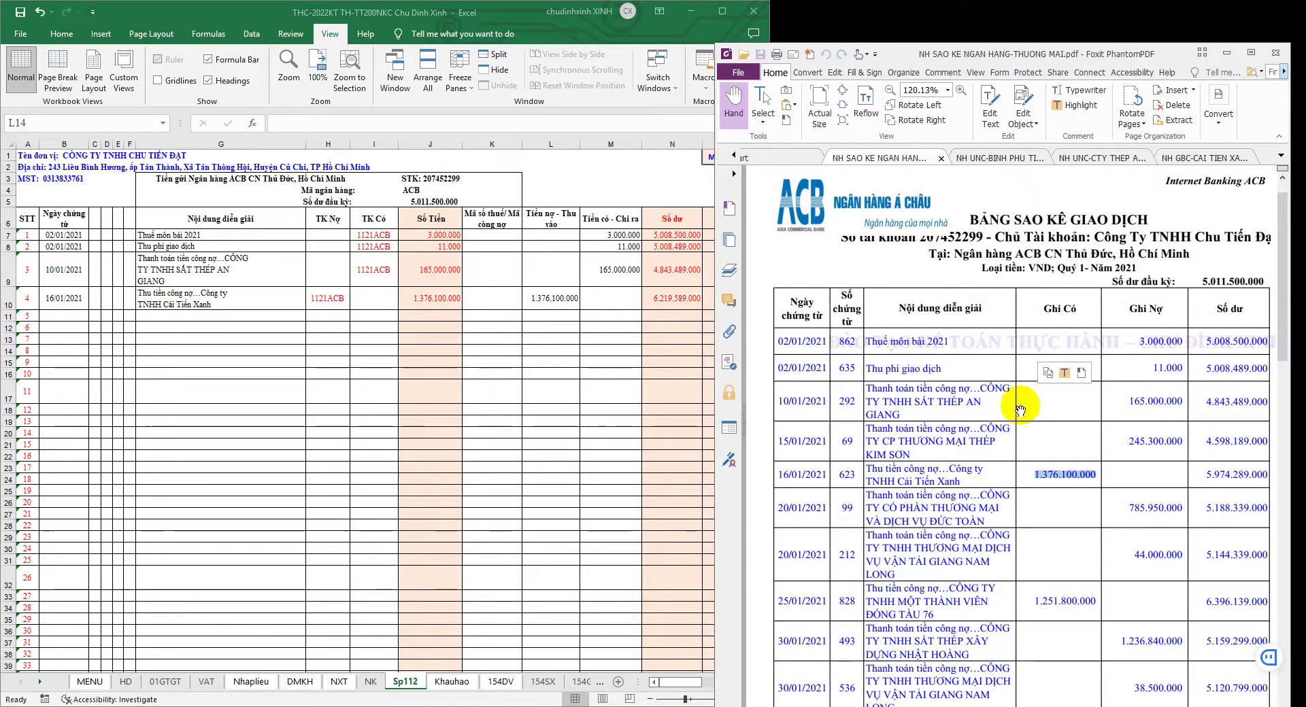
scroll(1020, 412, down, 1)
scroll(1088, 418, up, 2)
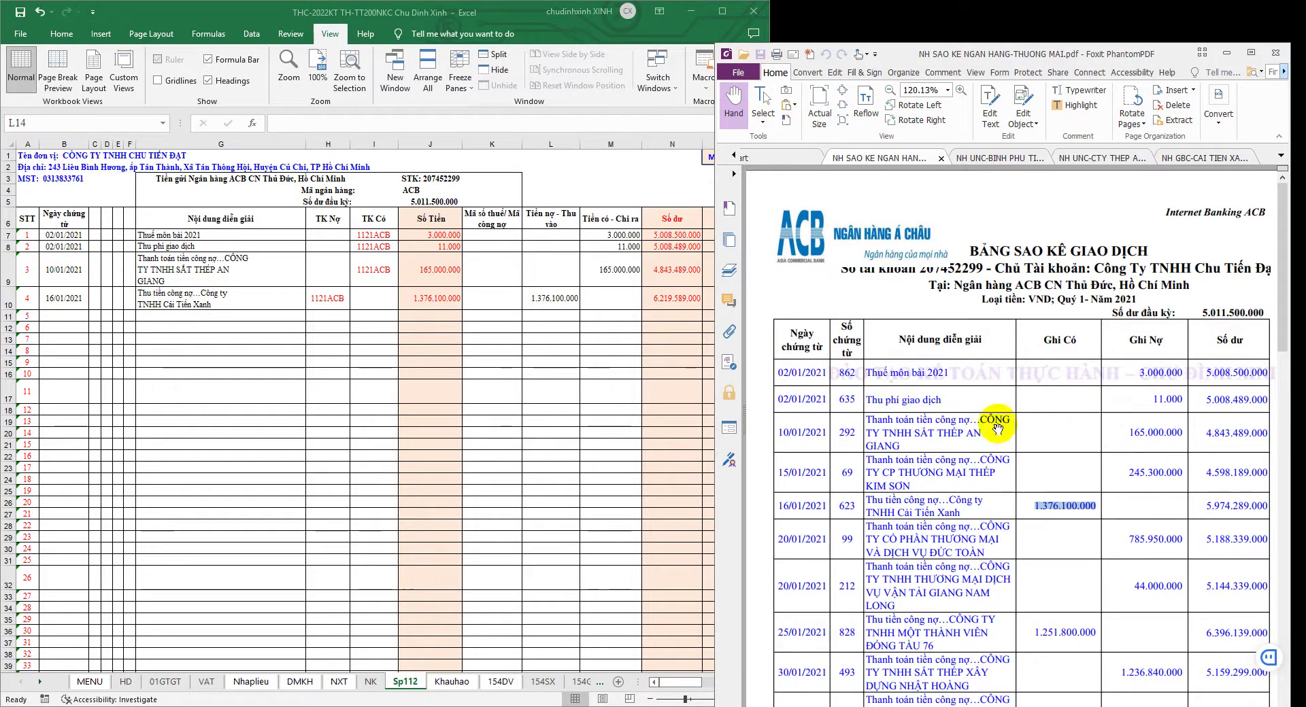
drag(1204, 472, 1269, 472)
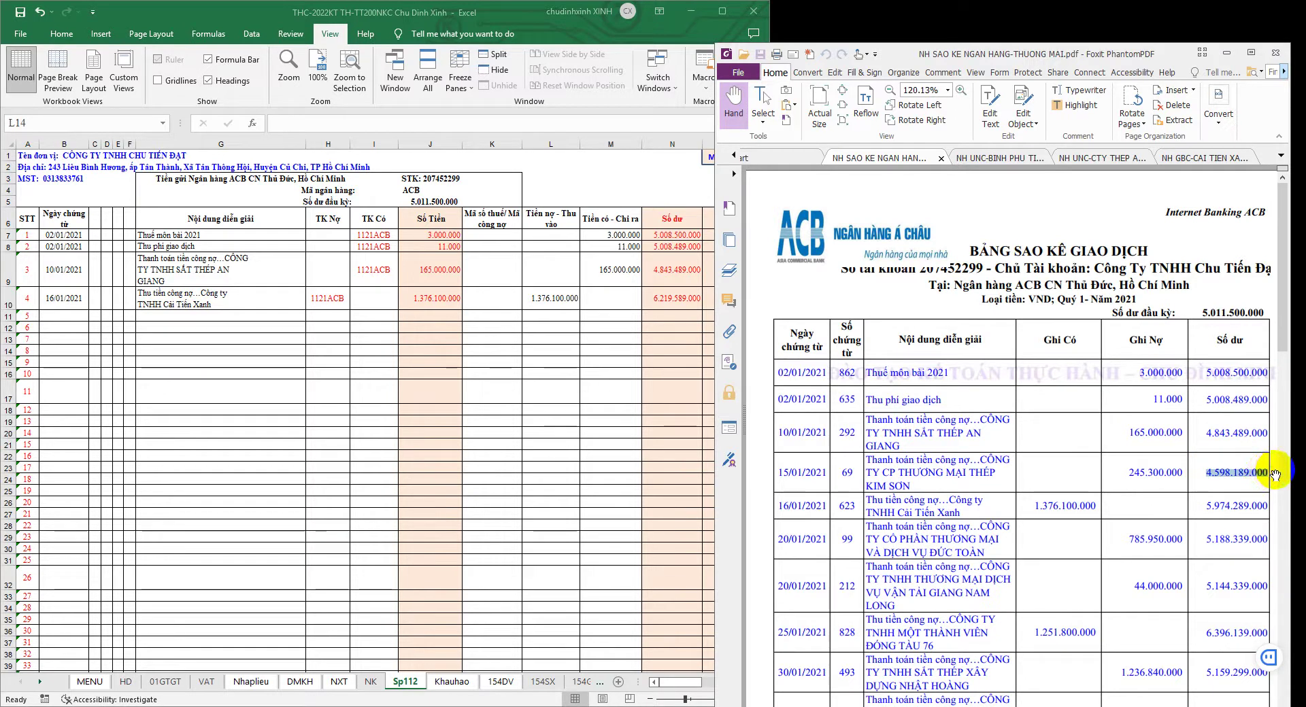
drag(1203, 432, 1271, 433)
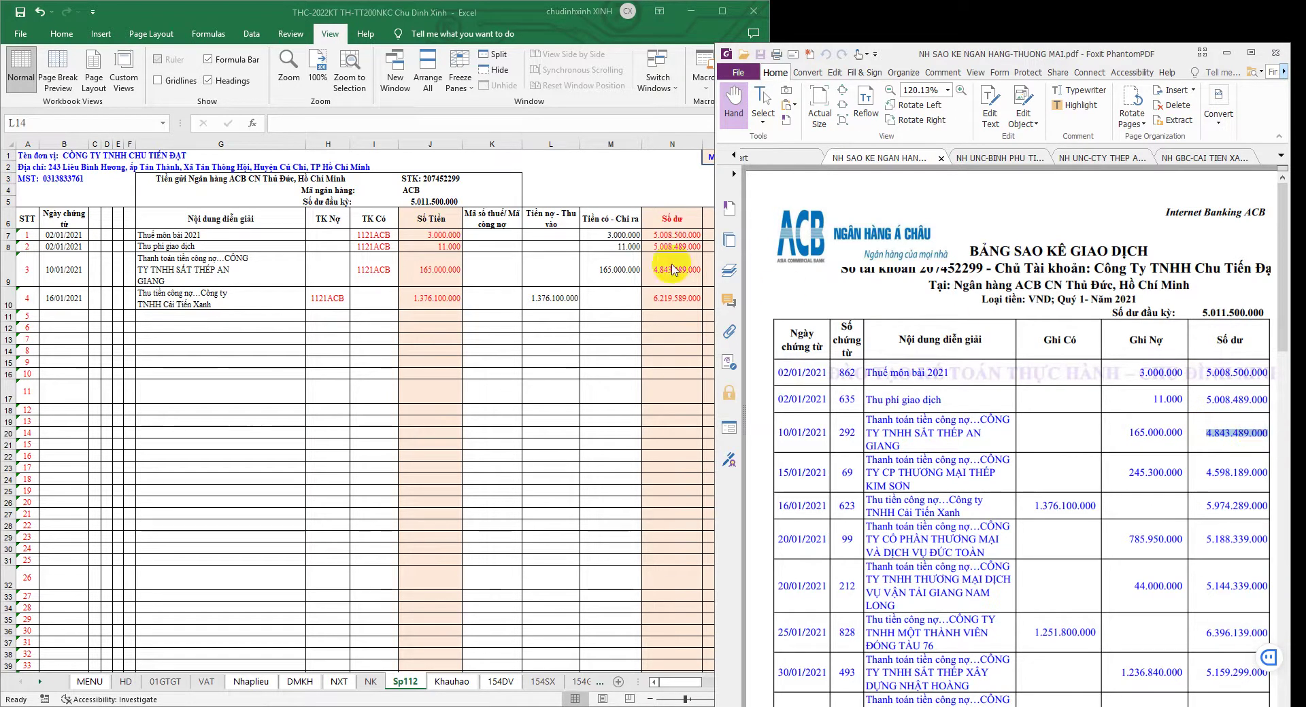
click(672, 269)
drag(672, 219, 676, 369)
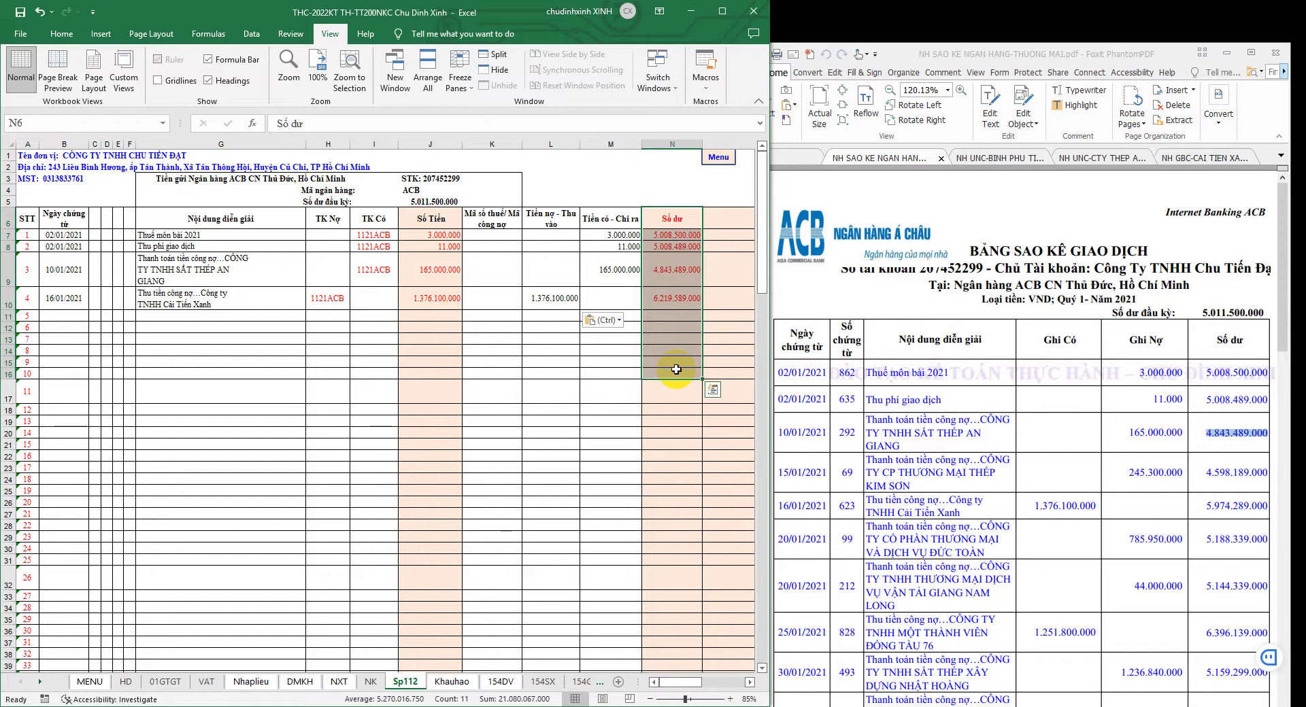
- Minimize Excel and File Explorer, then open the NH SAO KE NGAN HANG workbook from the desktop
drag(991, 55, 1000, 14)
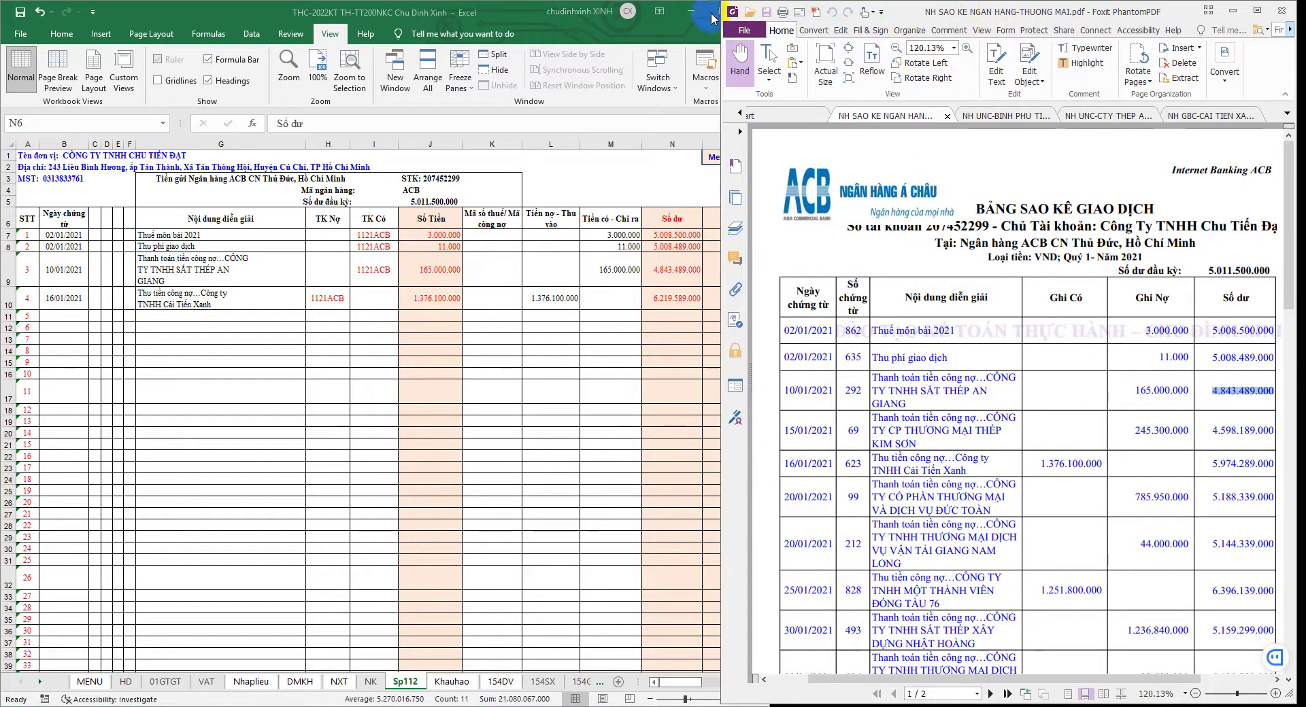
click(688, 11)
click(671, 44)
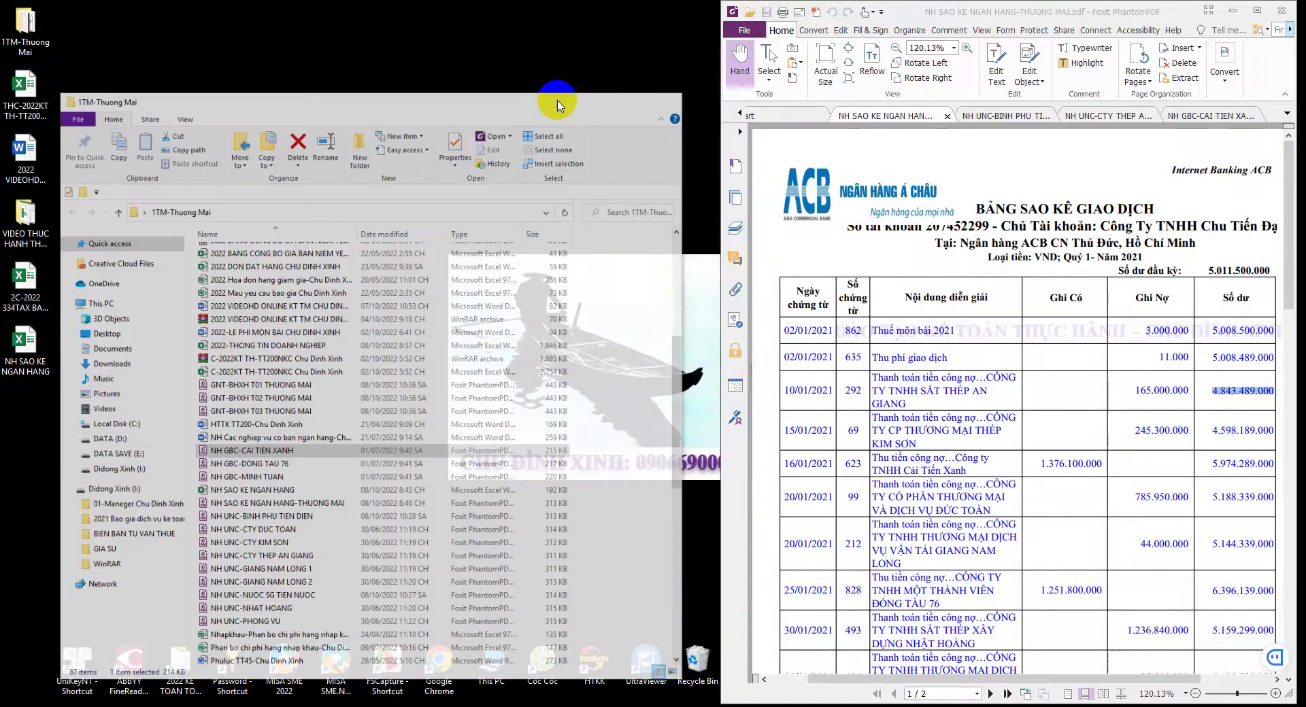
click(57, 354)
double_click(27, 346)
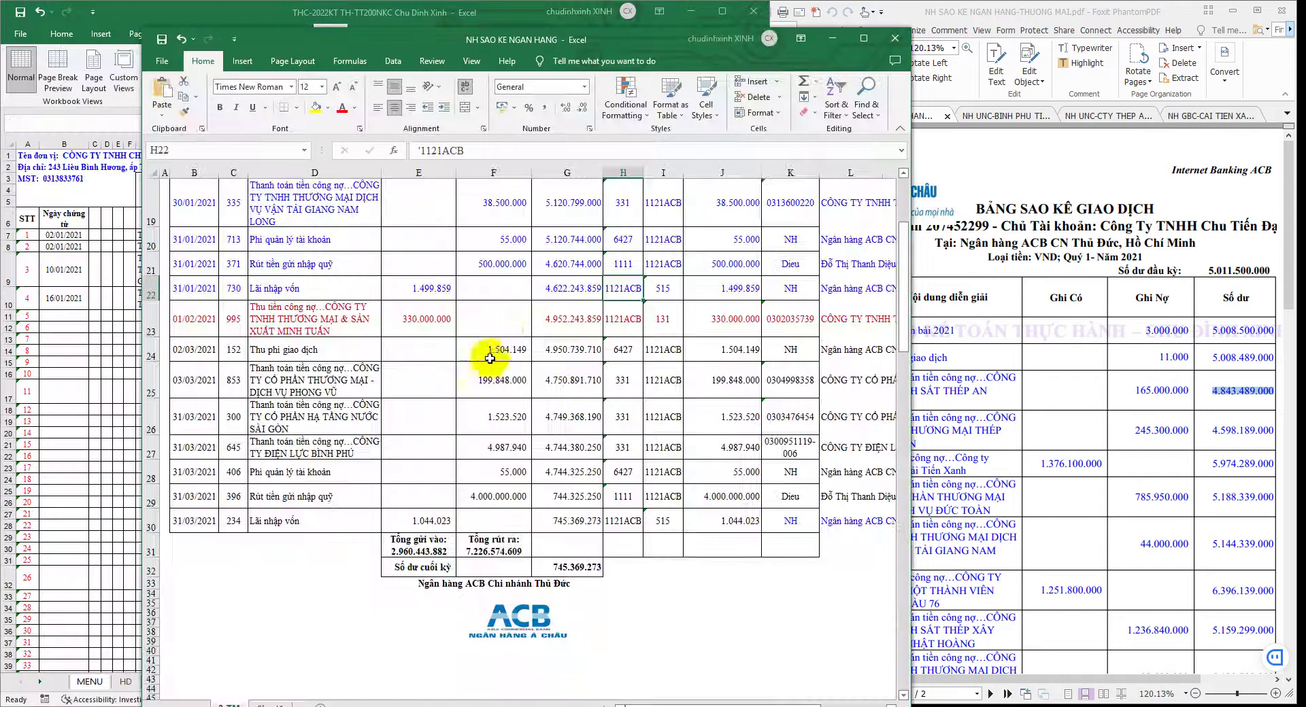
- Copy the statement's transaction dates into Sp112 column B from B7 as values
drag(597, 44, 1303, 272)
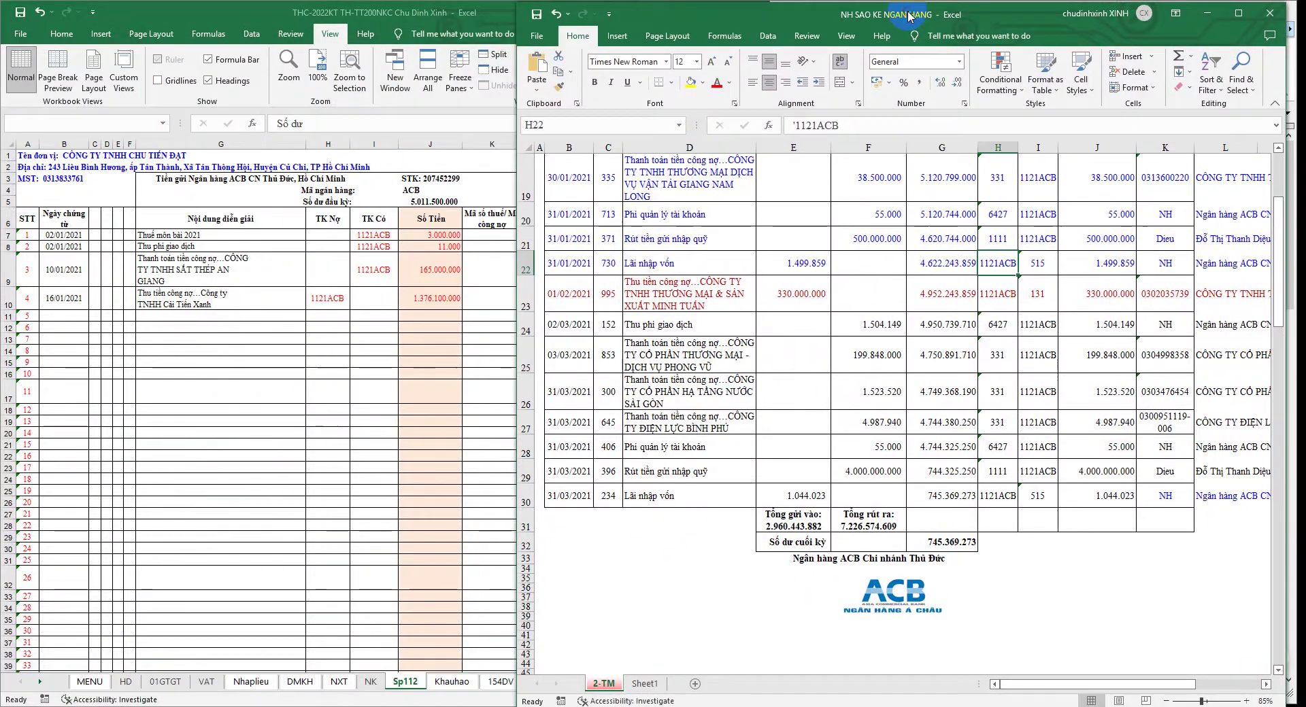
scroll(748, 304, up, 6)
scroll(747, 304, down, 1)
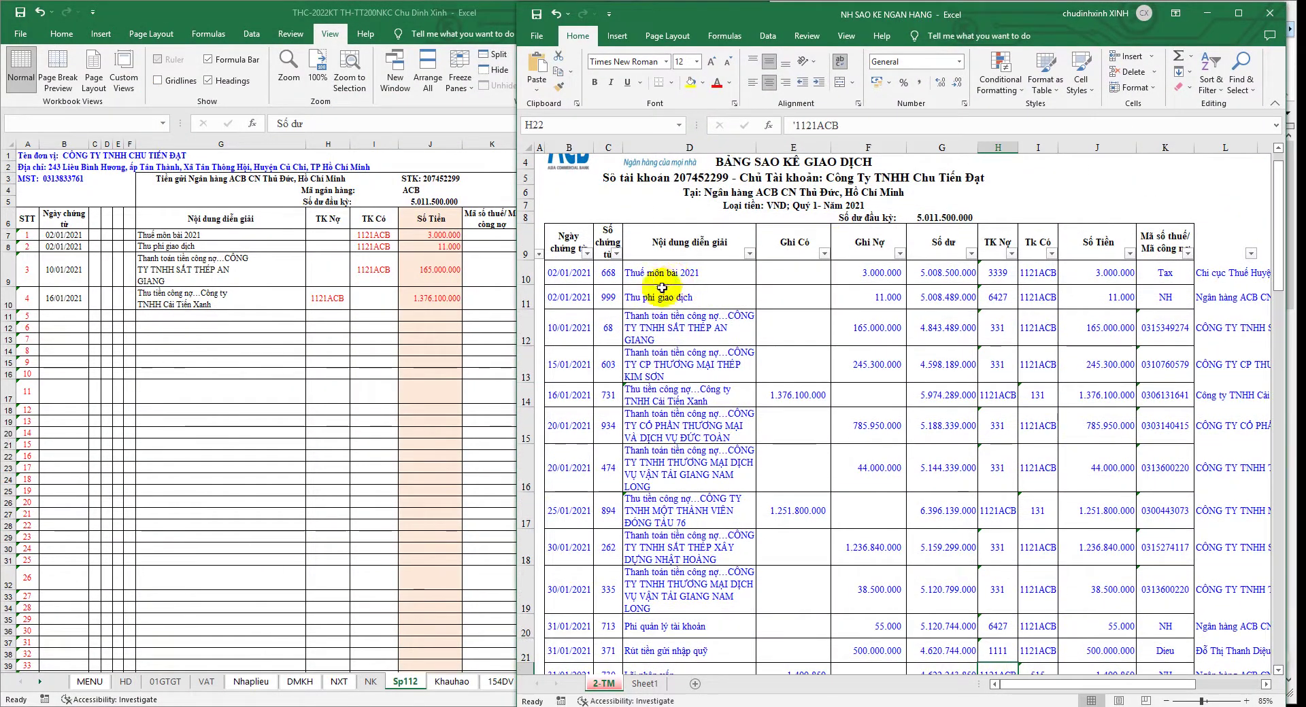
mouse_move(569, 273)
mouse_down()
mouse_move(579, 684)
mouse_move(571, 629)
mouse_up()
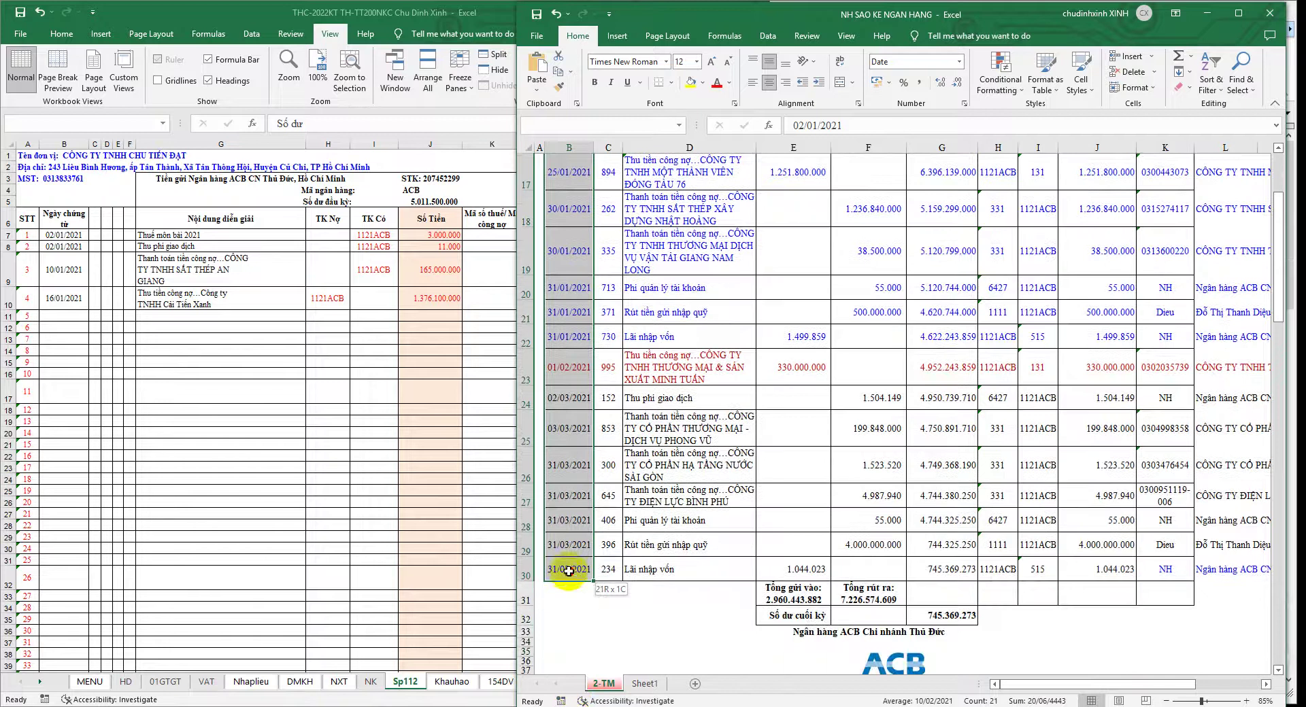
right_click(567, 249)
click(599, 296)
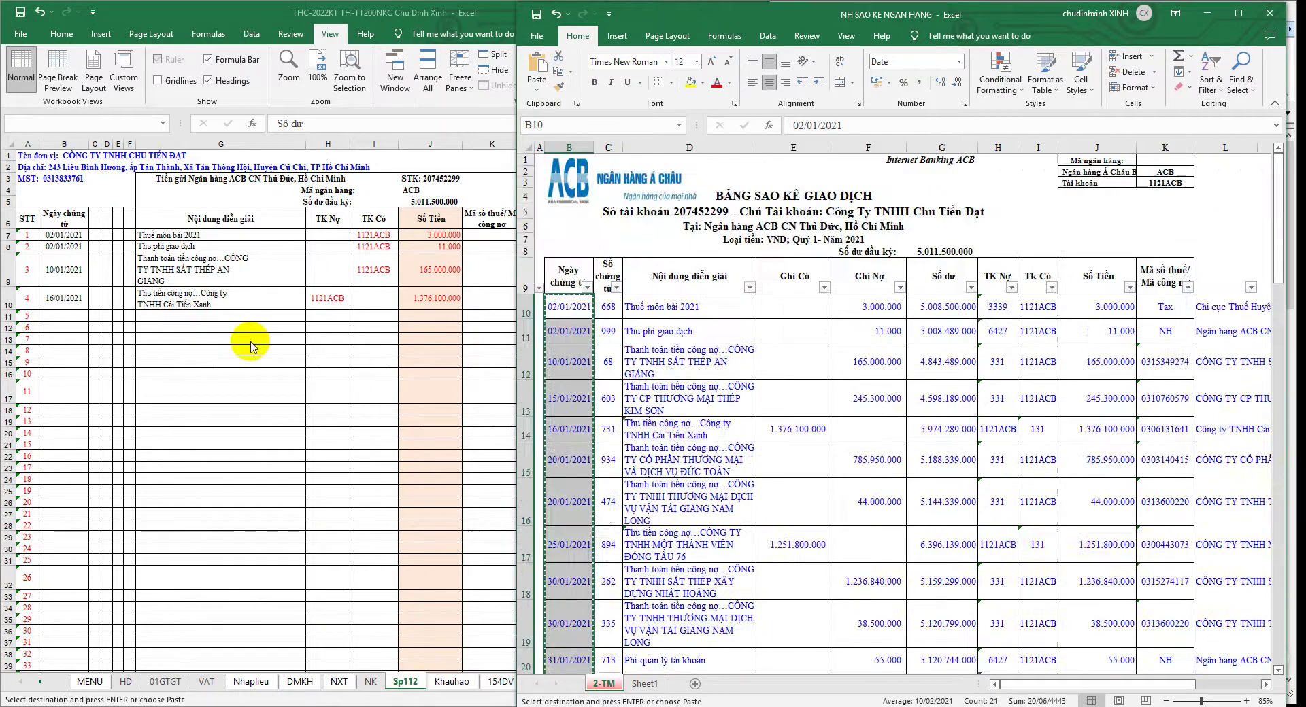
click(64, 235)
right_click(71, 238)
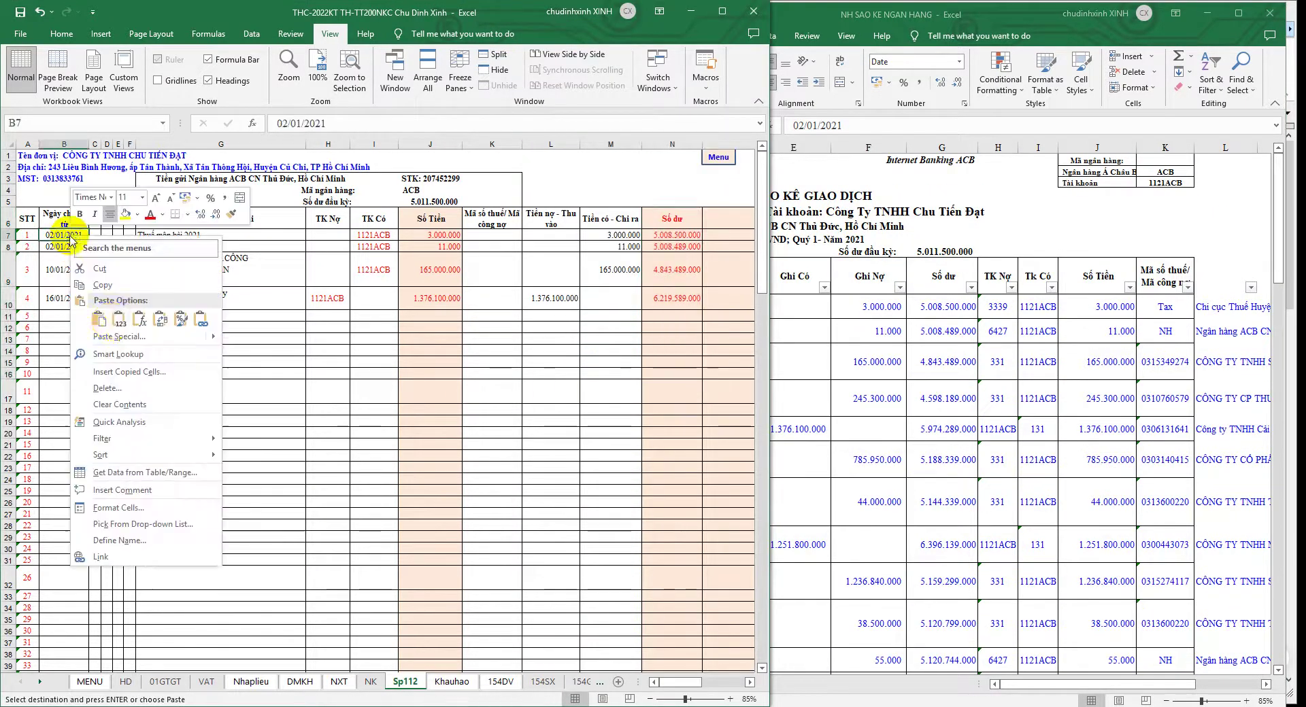
click(119, 324)
- Copy the statement's transaction descriptions into Sp112 G7:G27
click(830, 318)
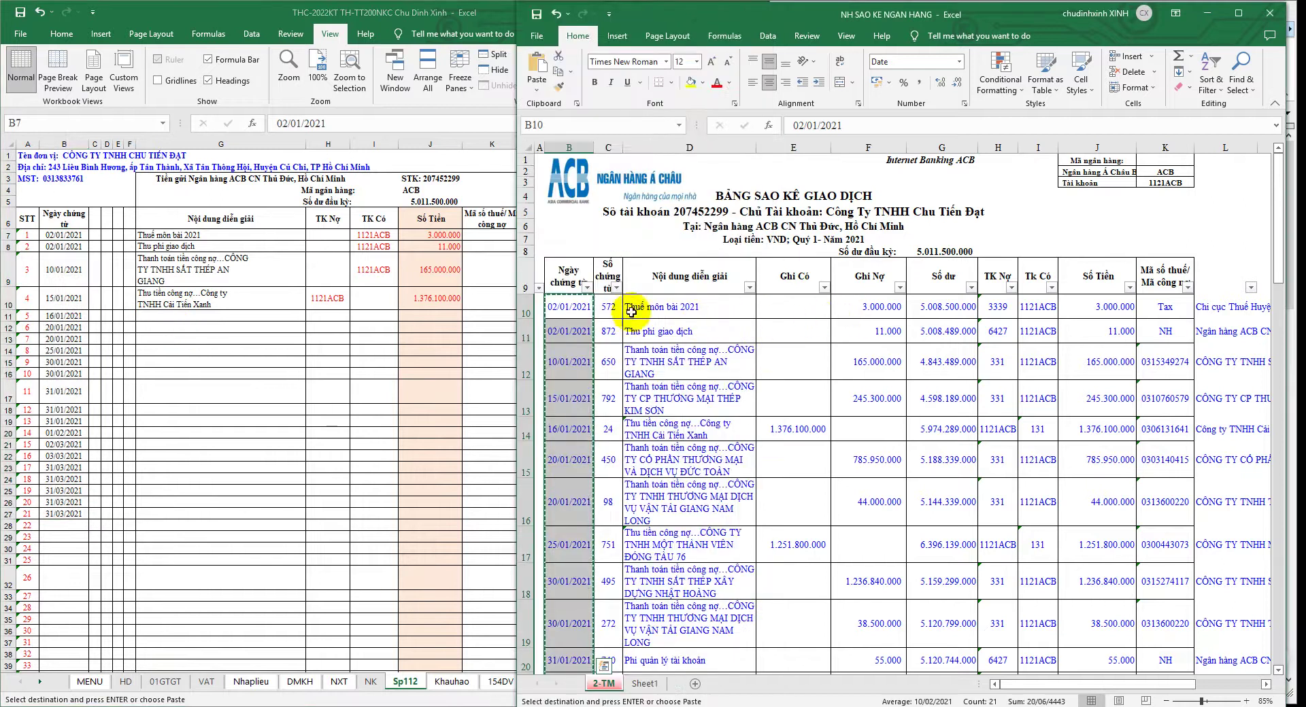
mouse_move(631, 312)
mouse_down()
mouse_move(645, 643)
mouse_move(663, 642)
mouse_up()
right_click(691, 255)
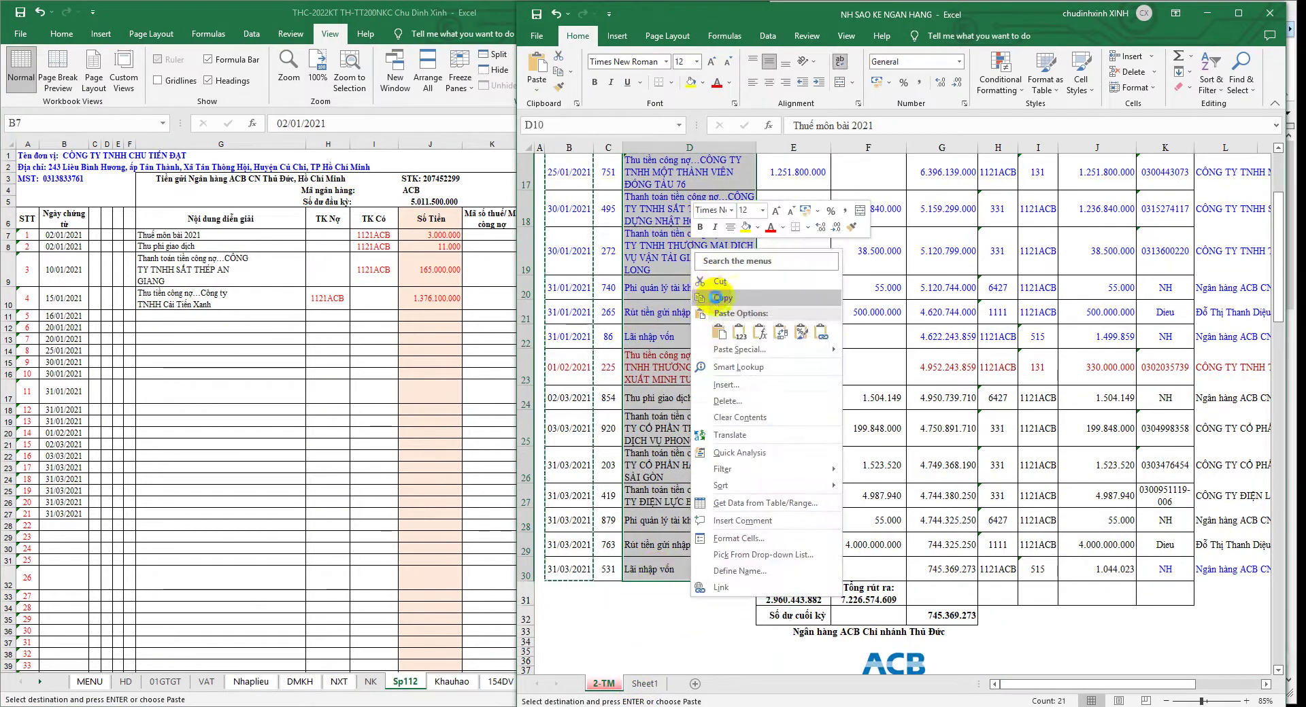
click(718, 298)
click(213, 236)
right_click(213, 238)
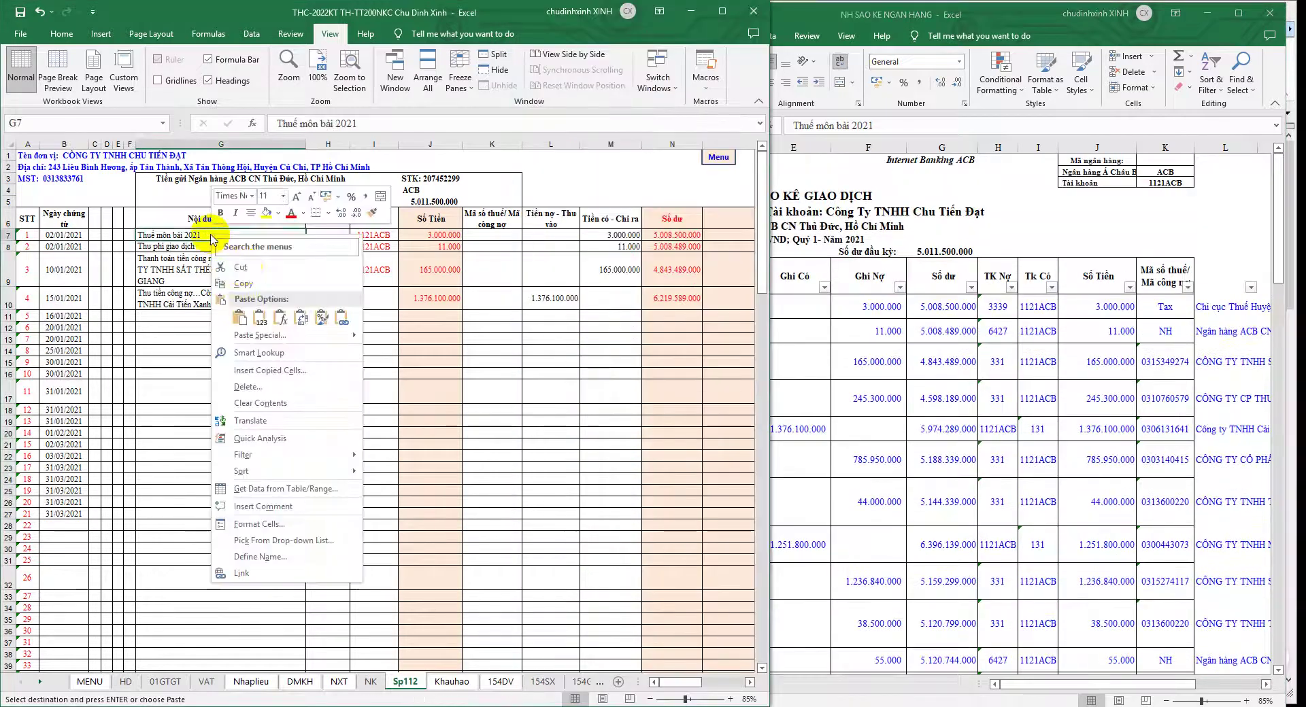
click(259, 308)
scroll(428, 411, down, 3)
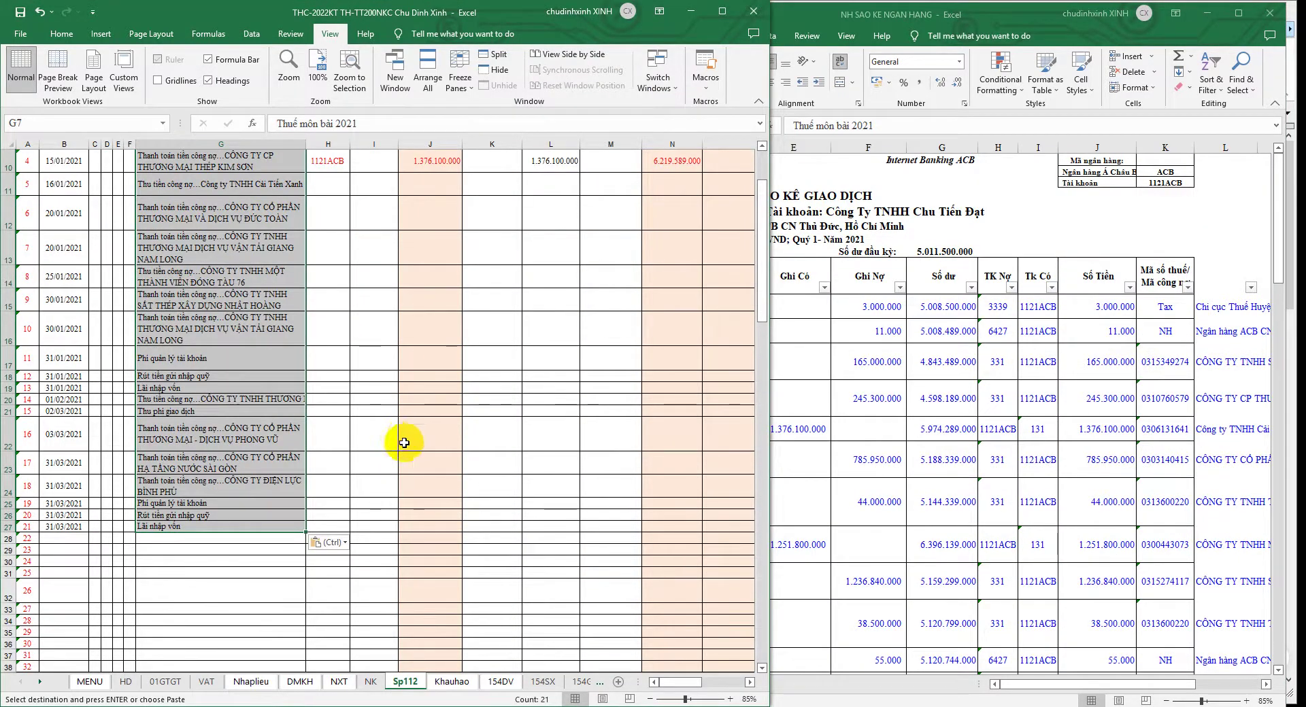
scroll(404, 442, up, 2)
- Copy the Ghi Có and Ghi Nợ amounts from the statement into Sp112 L7:M27
key(alt+Tab)
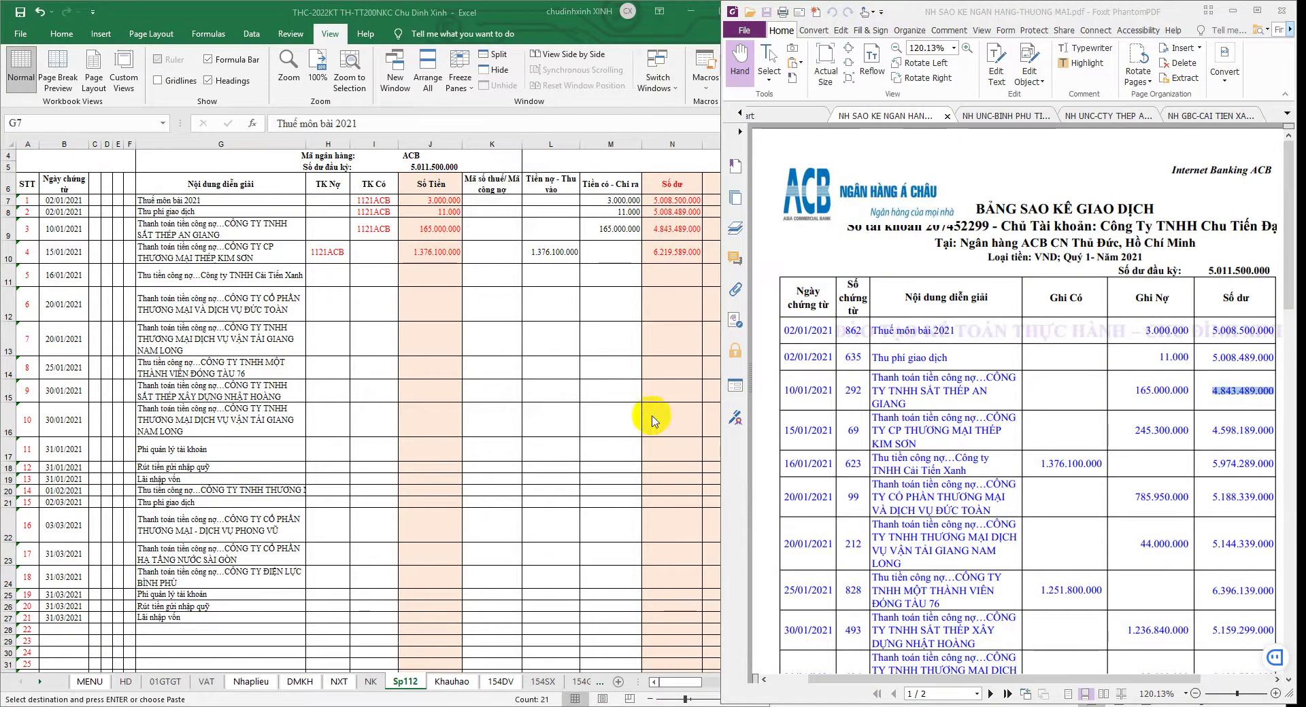
key(alt+Tab)
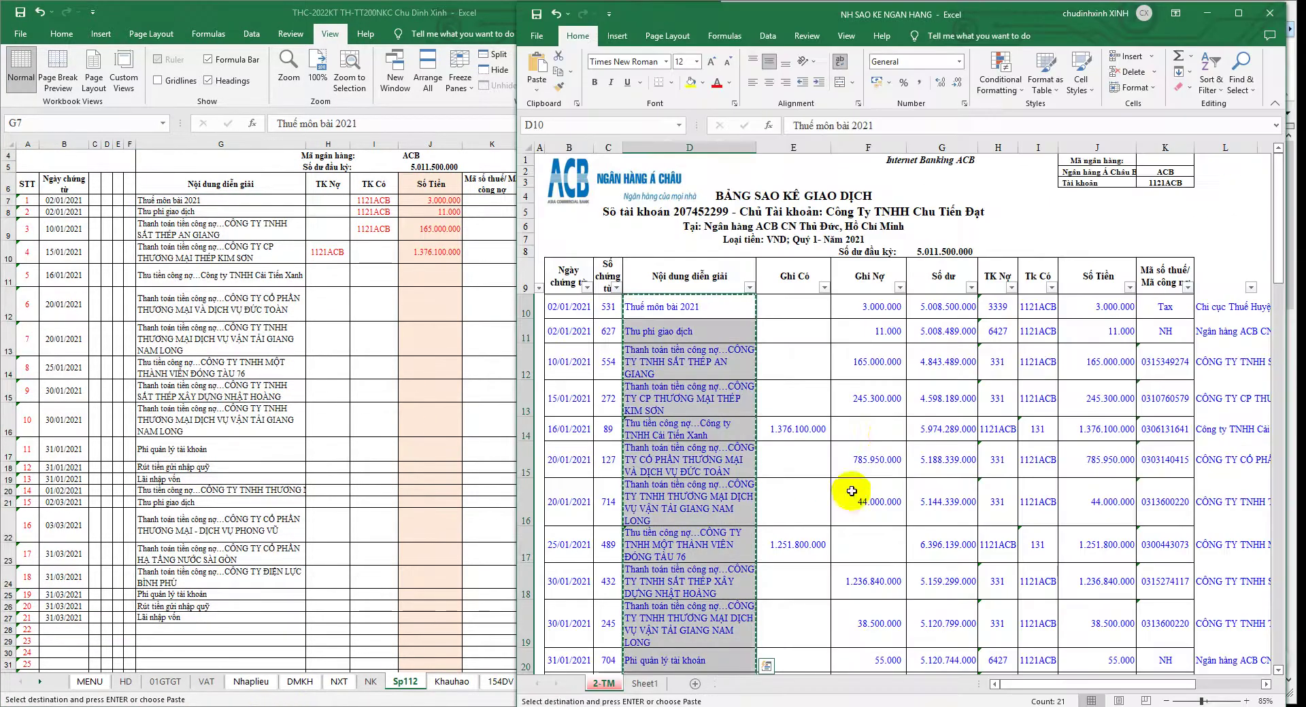
drag(784, 302, 851, 692)
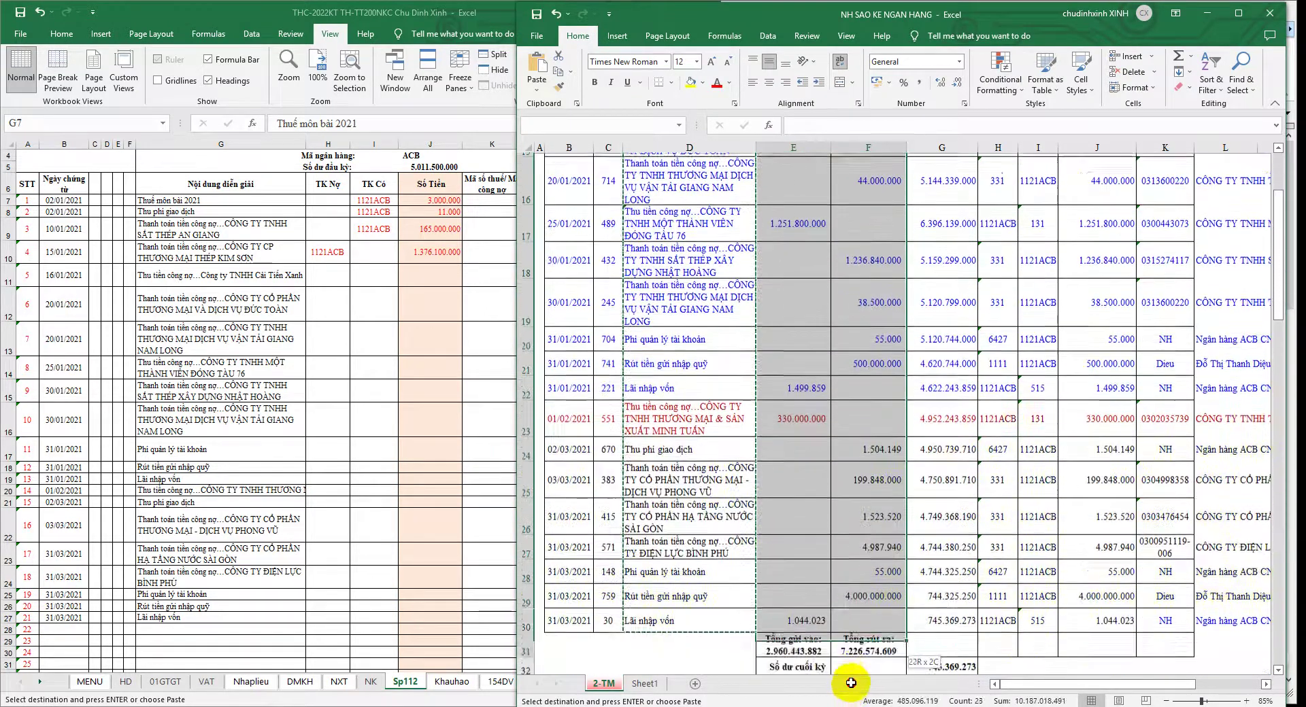
drag(850, 692, 858, 570)
right_click(849, 318)
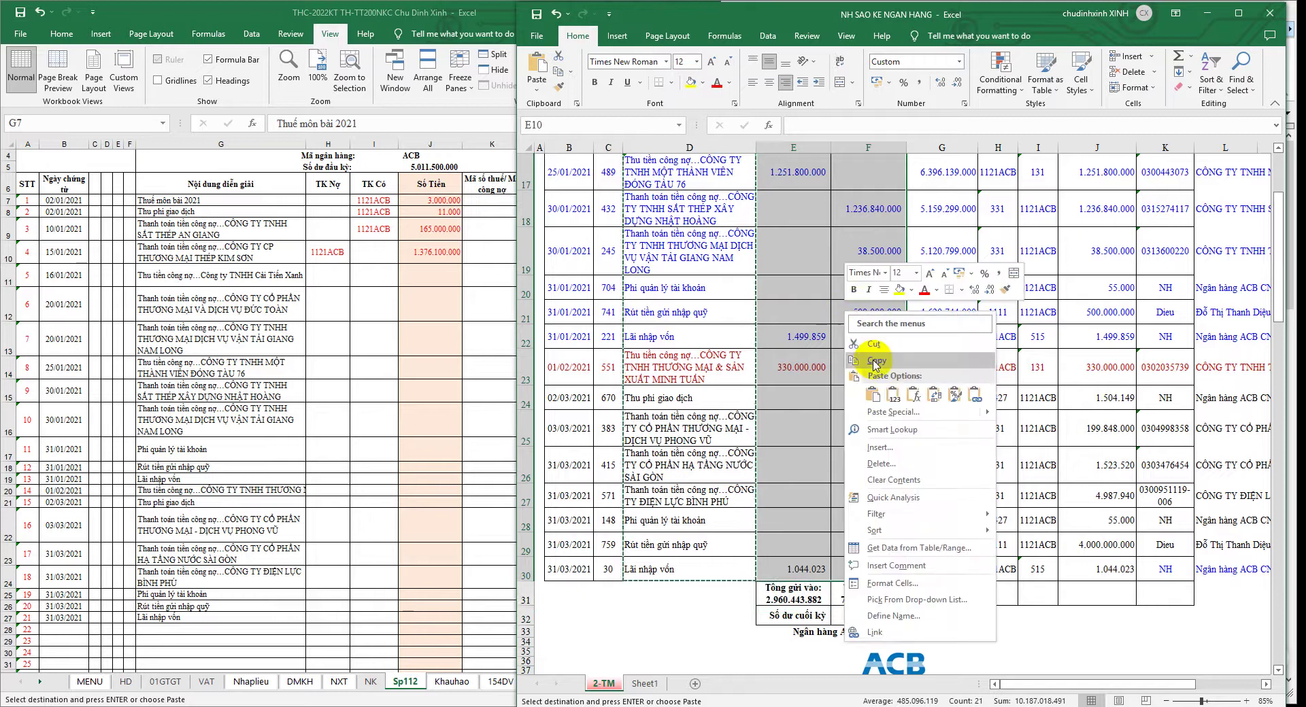
click(877, 349)
scroll(839, 373, up, 10)
click(475, 305)
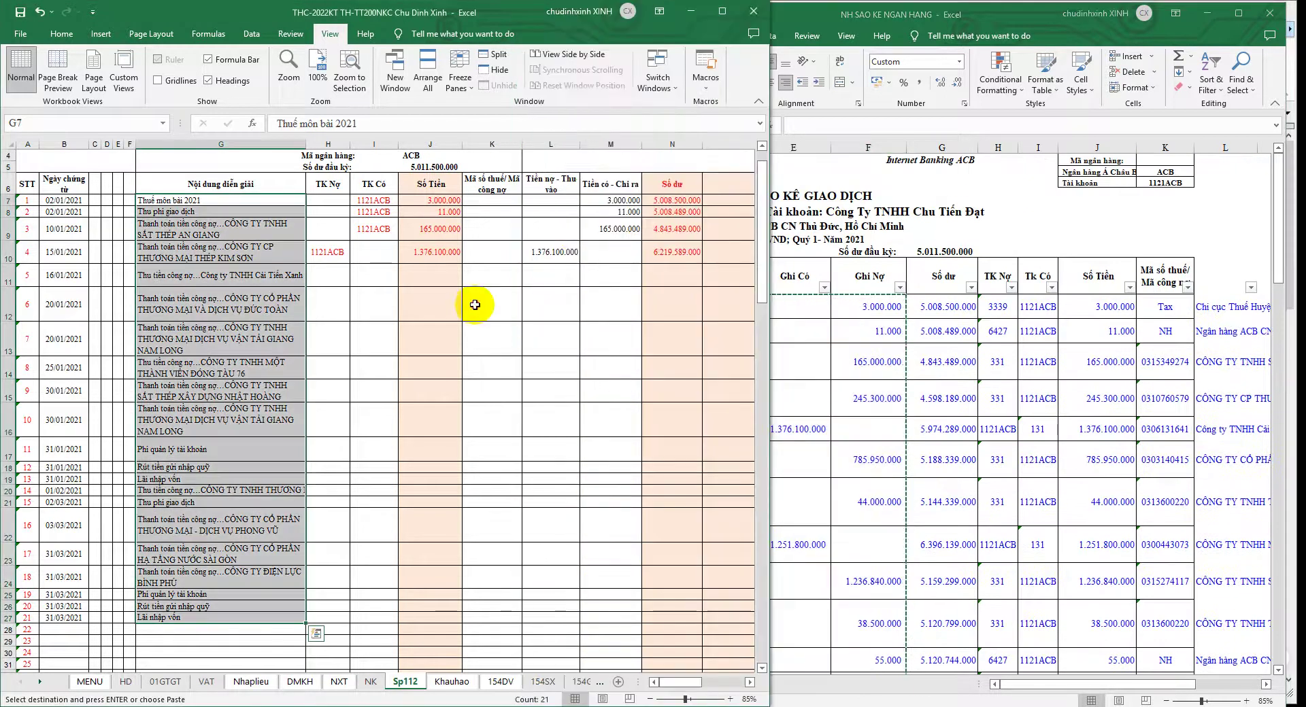
click(550, 200)
right_click(550, 200)
click(601, 280)
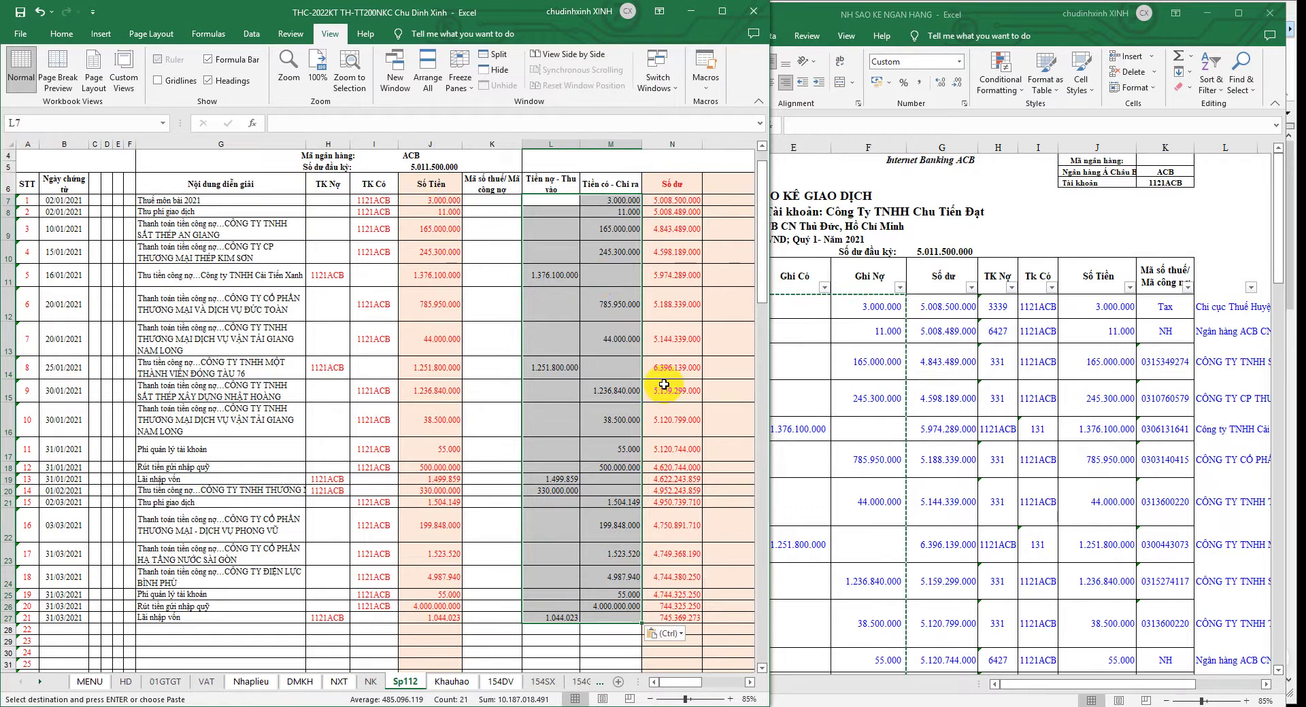
- Paste the statement's partner tax codes into K7:K27 and select K7:K8
click(899, 454)
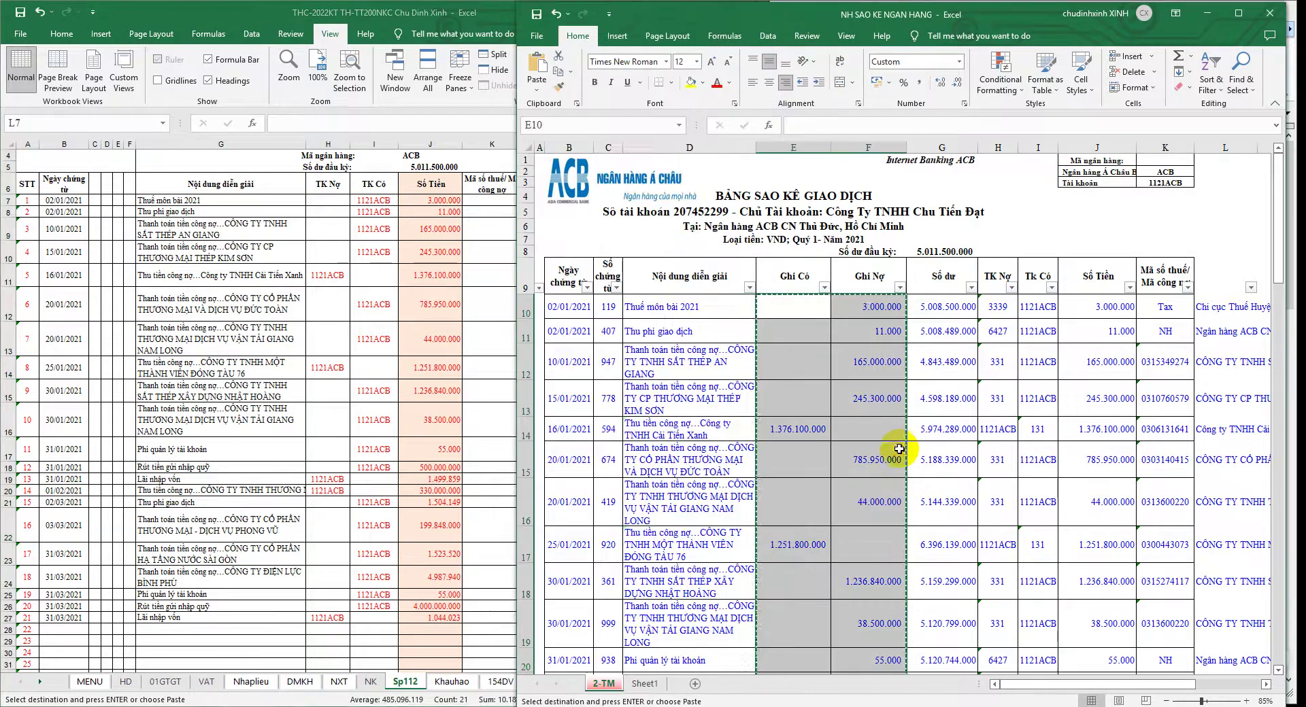
mouse_move(1163, 308)
mouse_down()
mouse_move(1164, 703)
mouse_move(1162, 571)
mouse_up()
right_click(1171, 291)
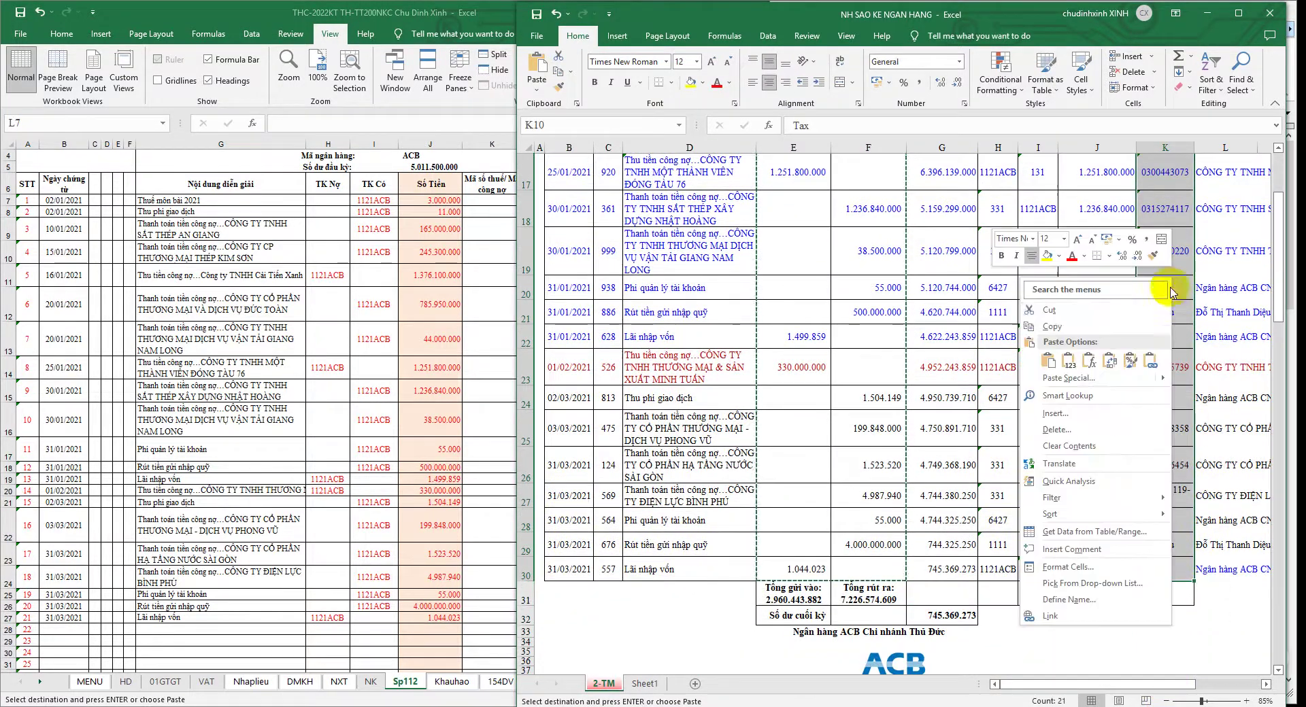
click(1052, 327)
click(411, 361)
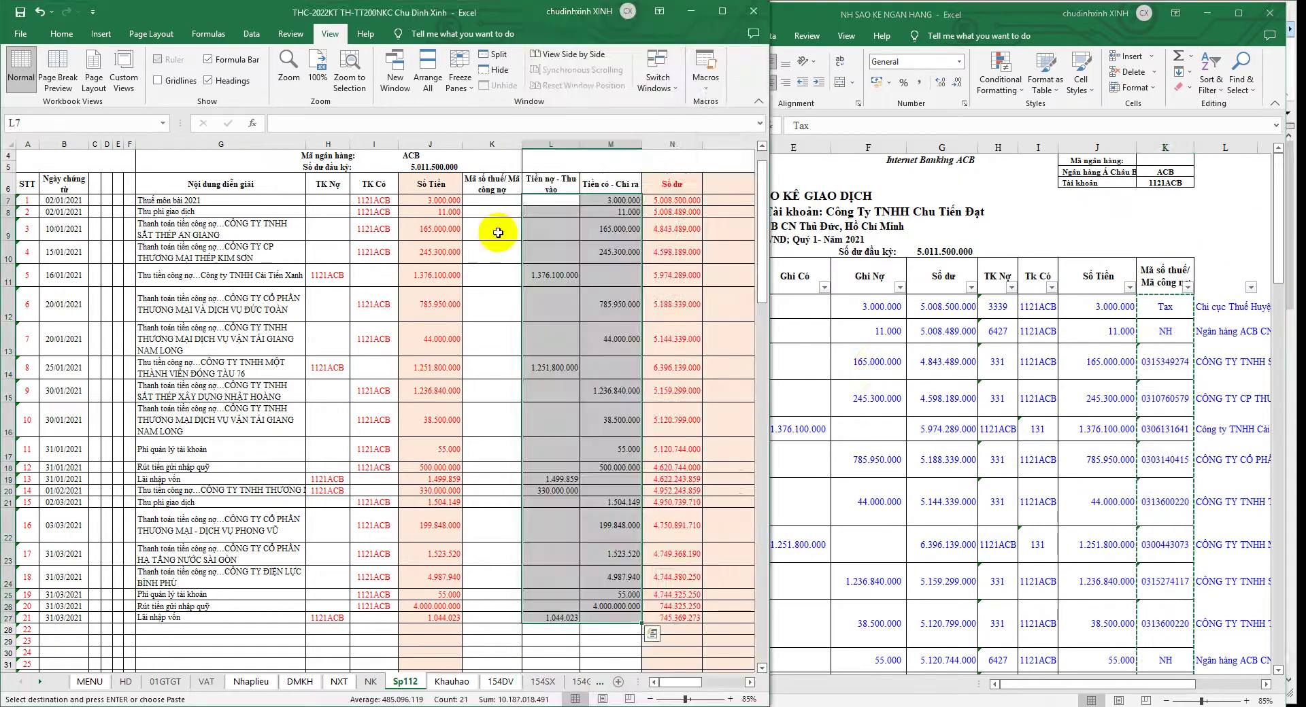
click(490, 200)
right_click(490, 199)
click(533, 275)
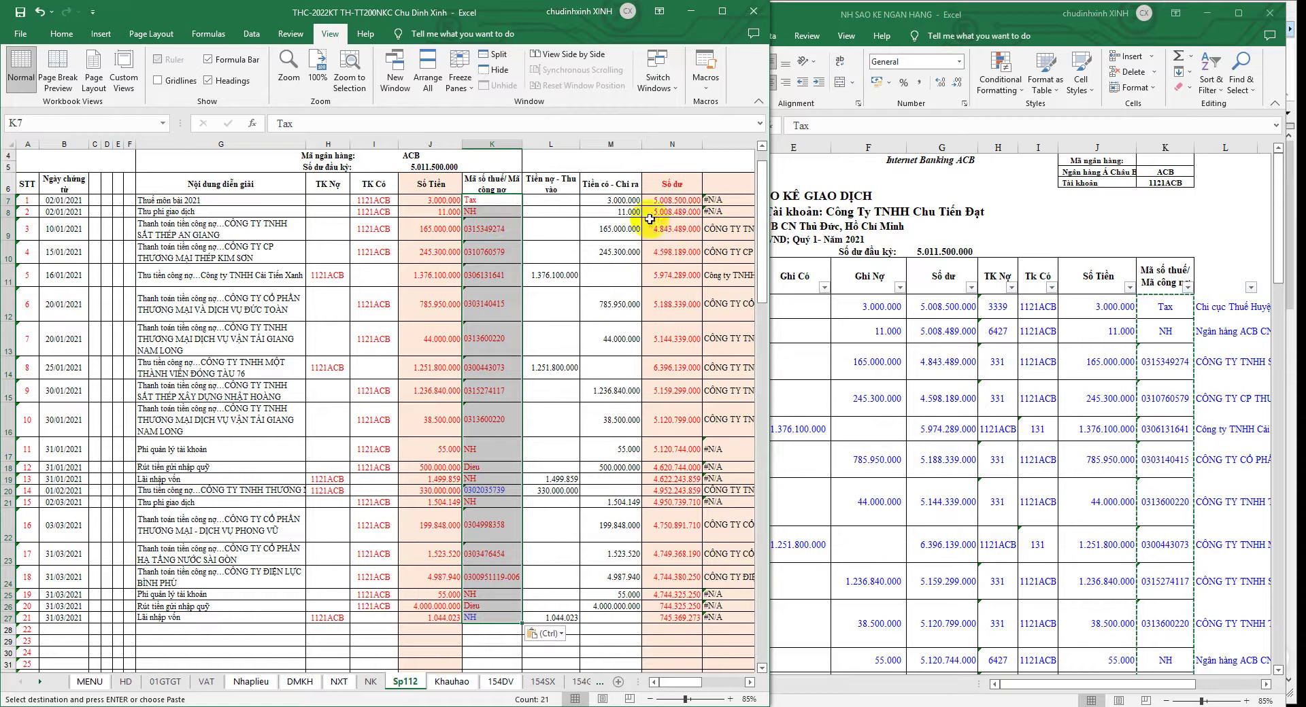
drag(490, 200, 489, 207)
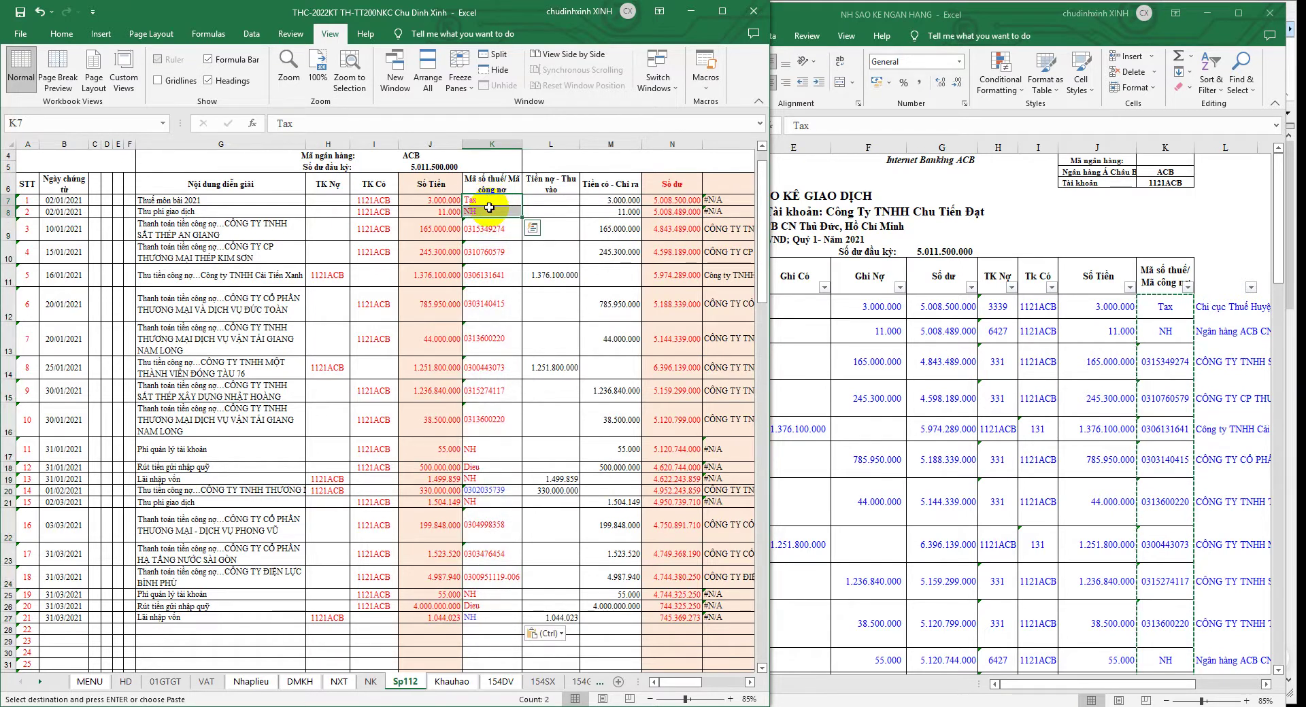
- Insert the Tax and NH codes with their names at DMKH B46
click(1020, 421)
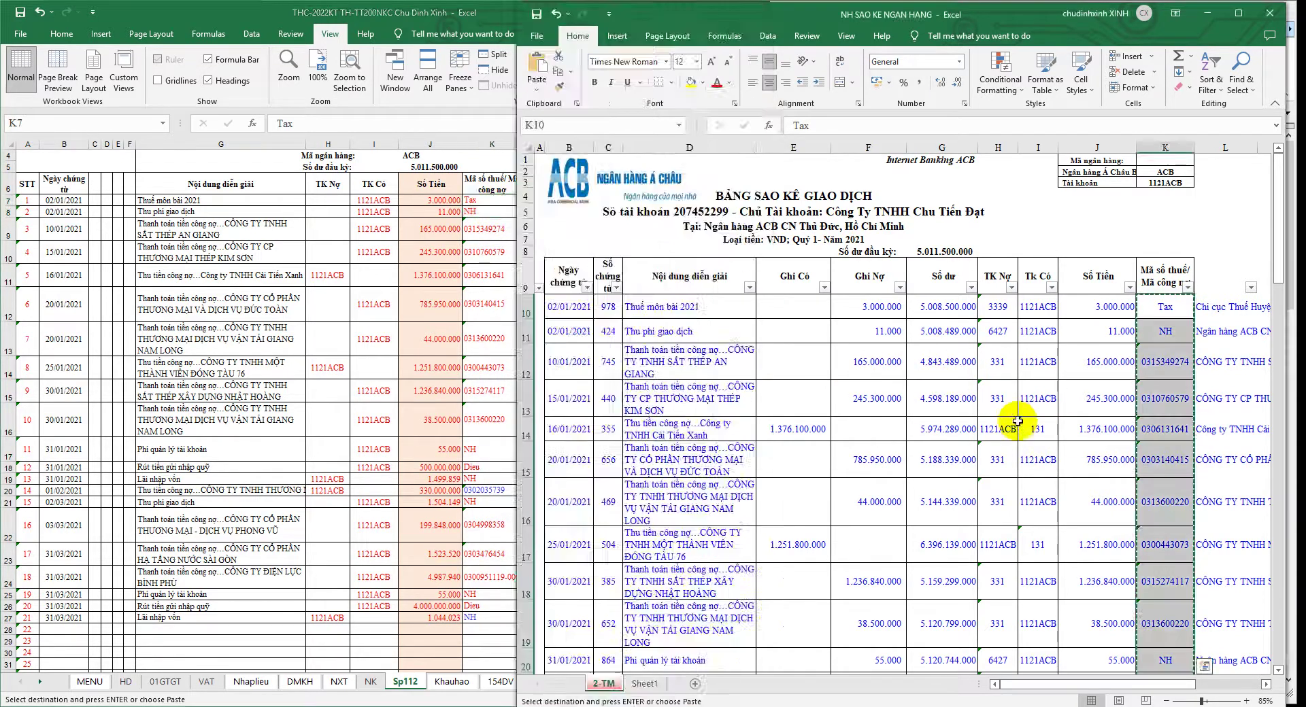
drag(1087, 684, 1132, 684)
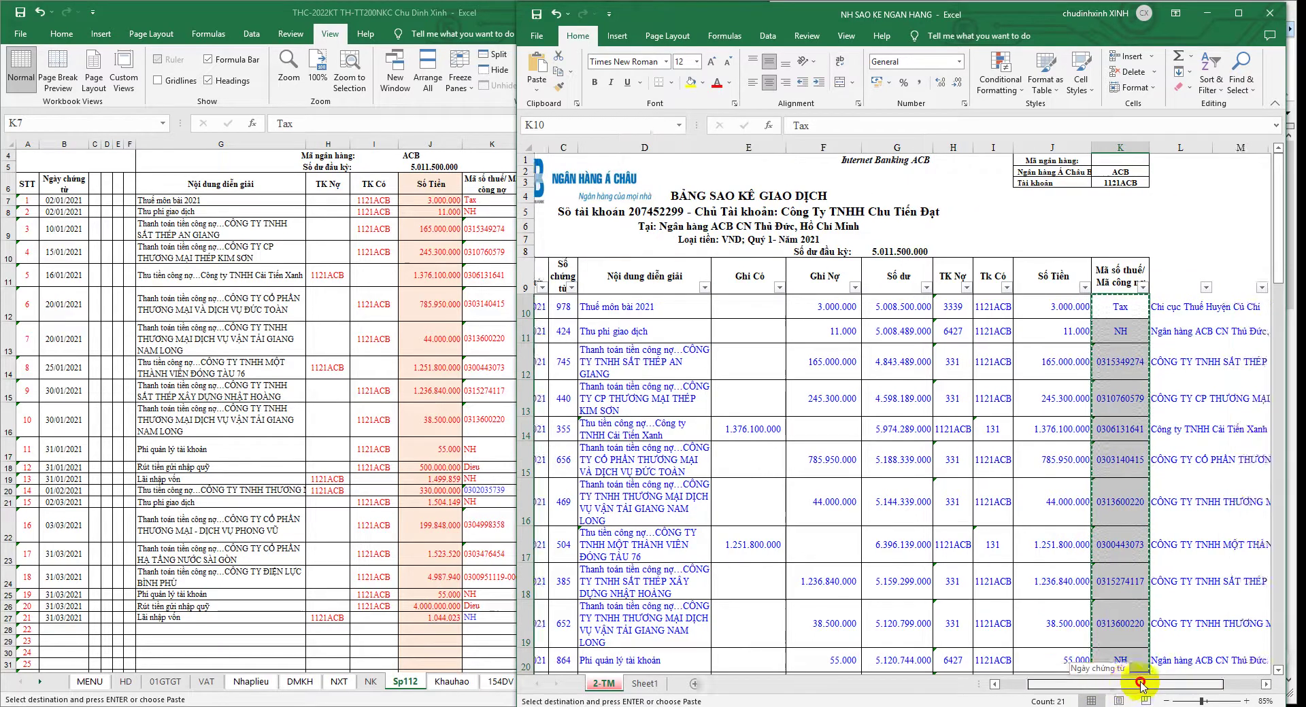
drag(939, 308, 995, 323)
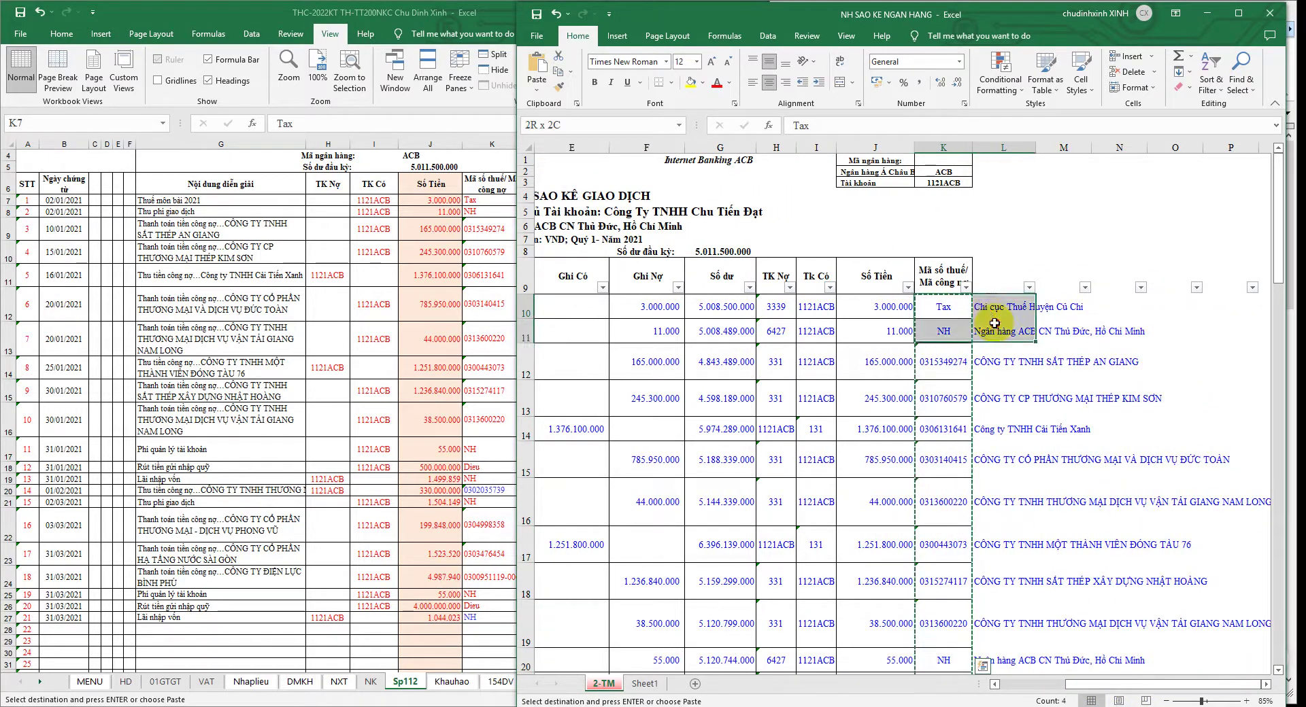
right_click(950, 305)
click(972, 333)
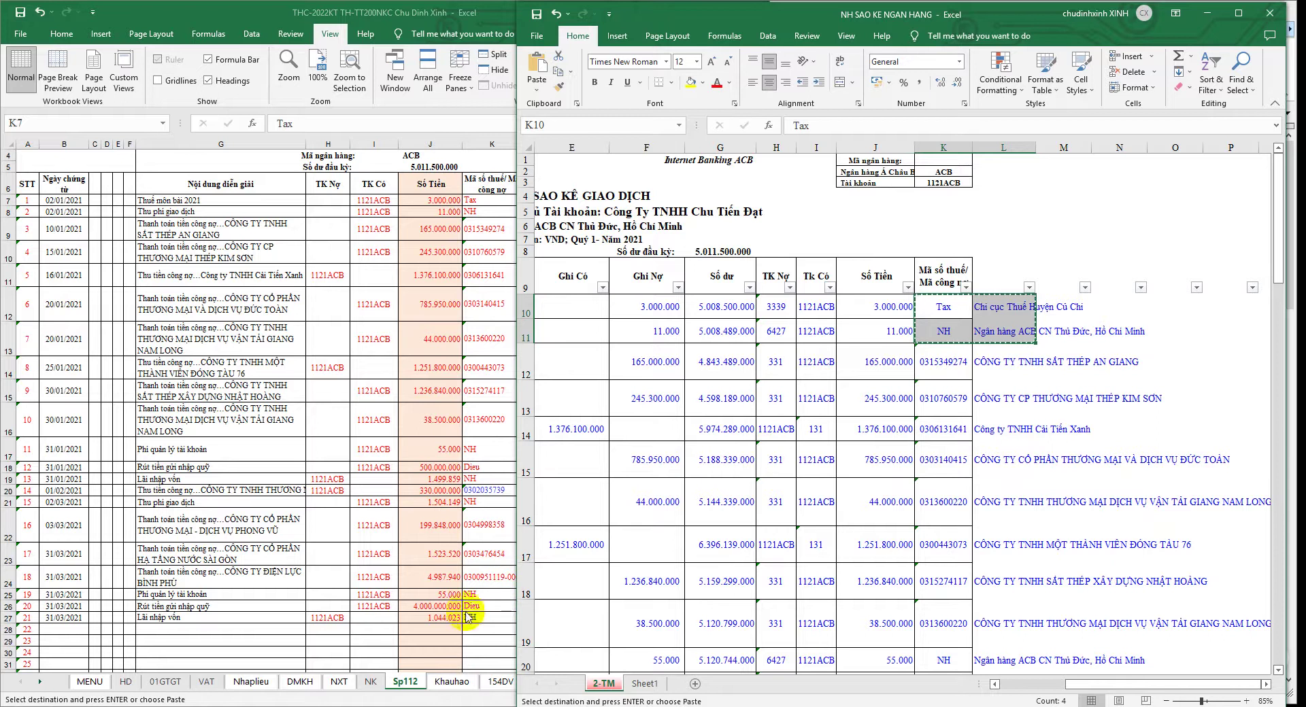
click(299, 682)
scroll(301, 586, down, 7)
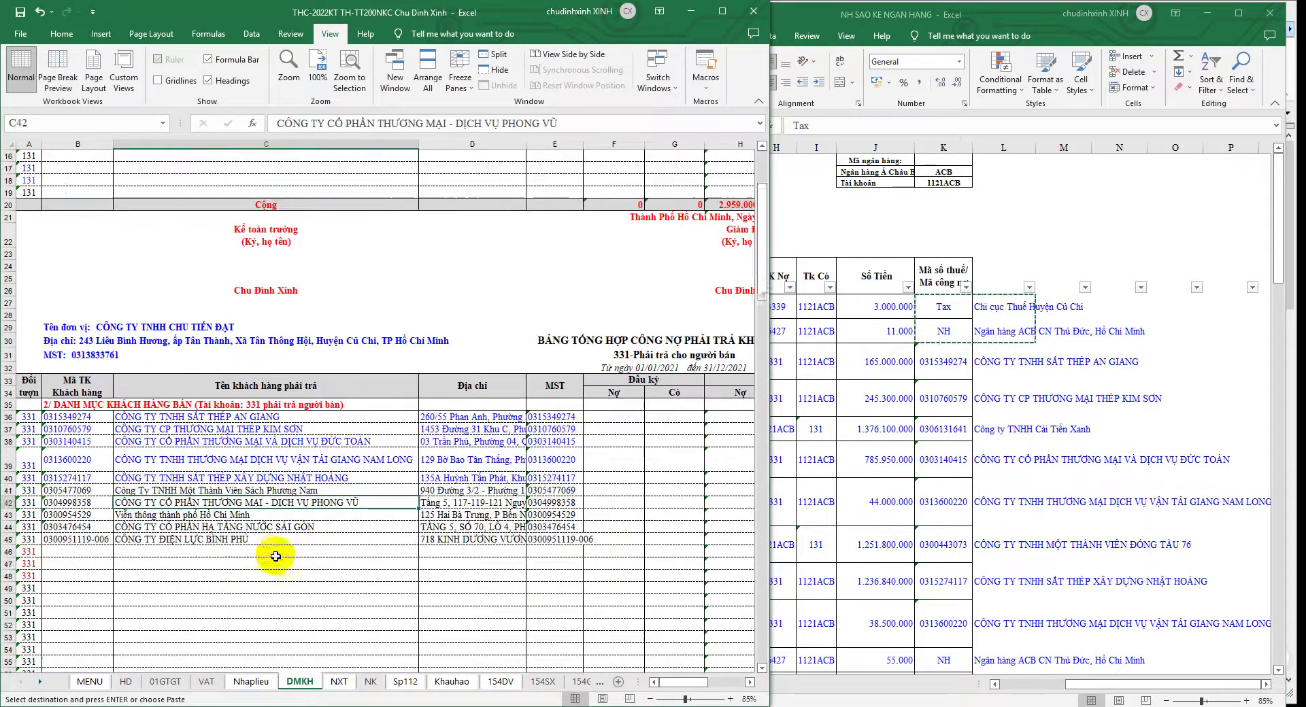
right_click(102, 480)
click(158, 286)
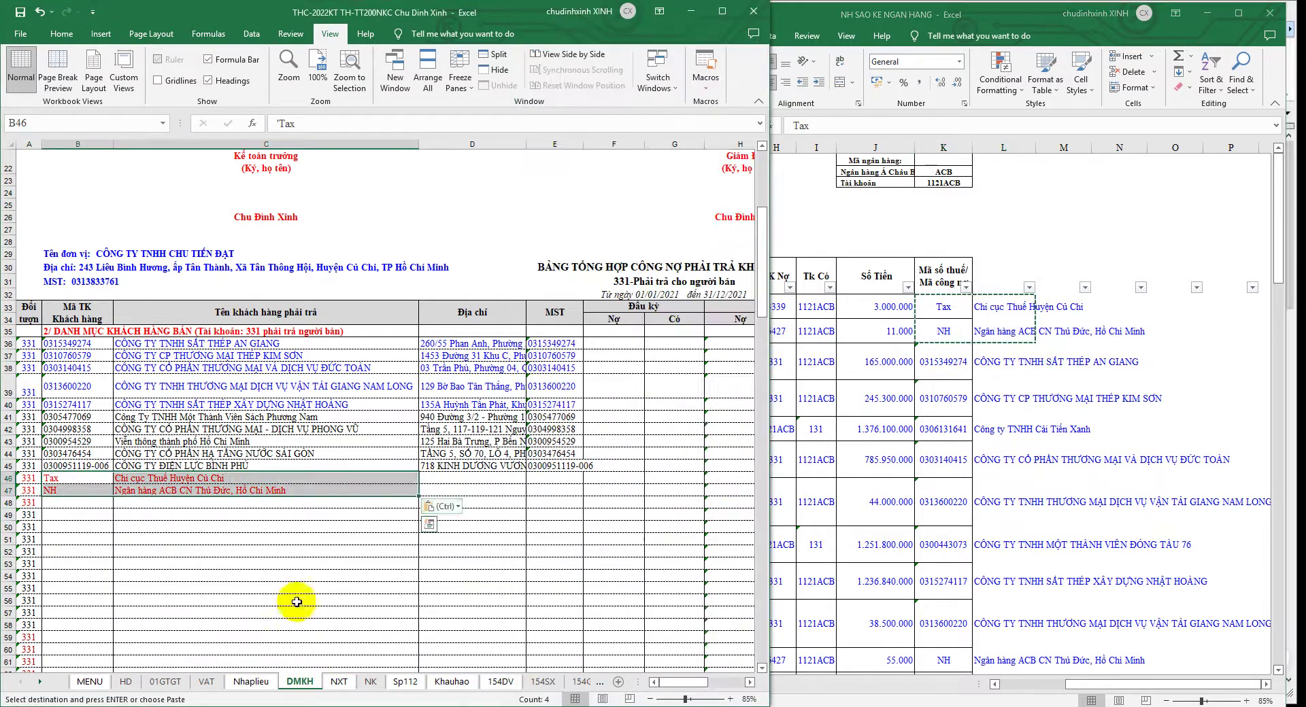
- Check Sp112 names, then copy the Dieu code and name from the statement
click(273, 704)
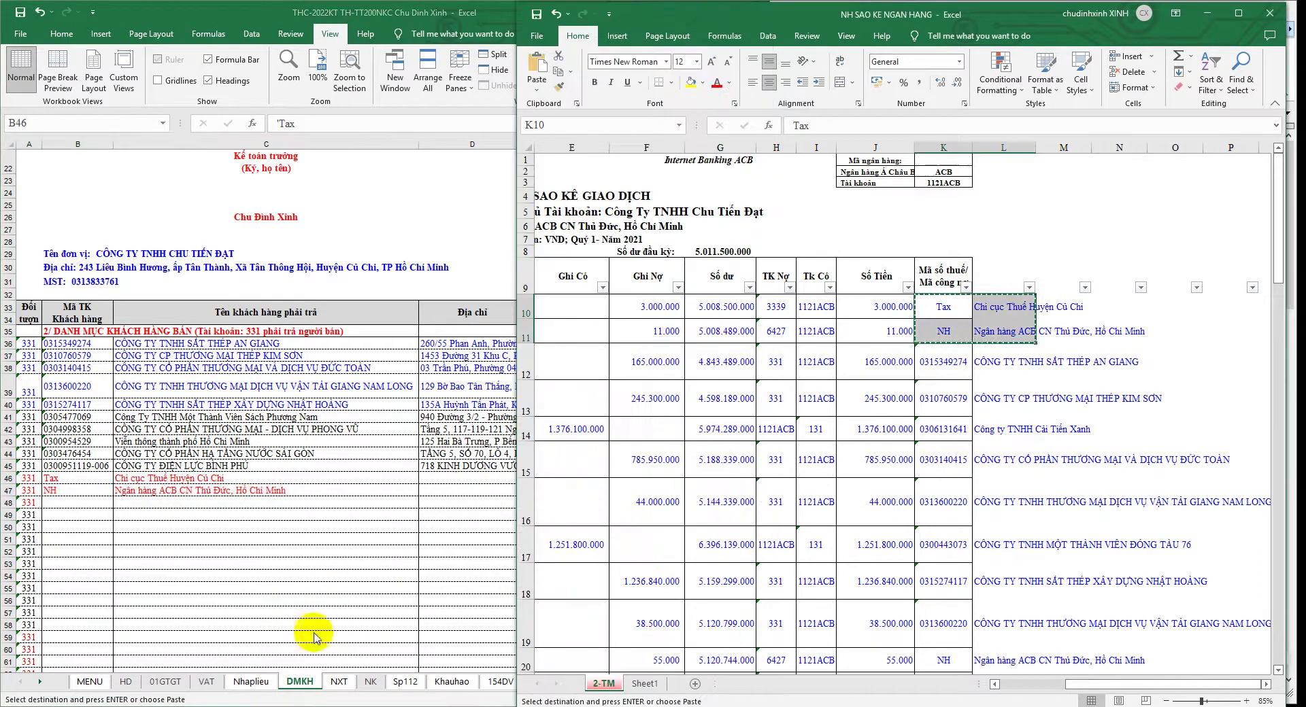
click(410, 544)
click(406, 682)
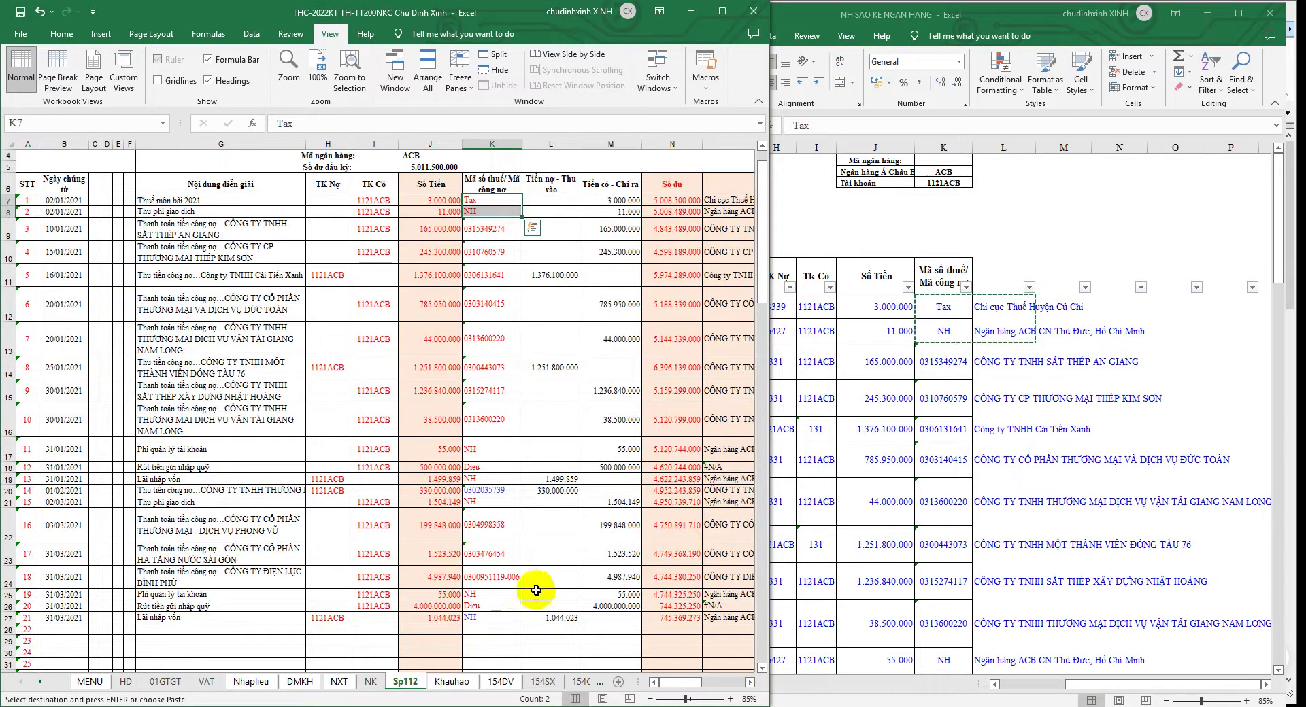
click(979, 476)
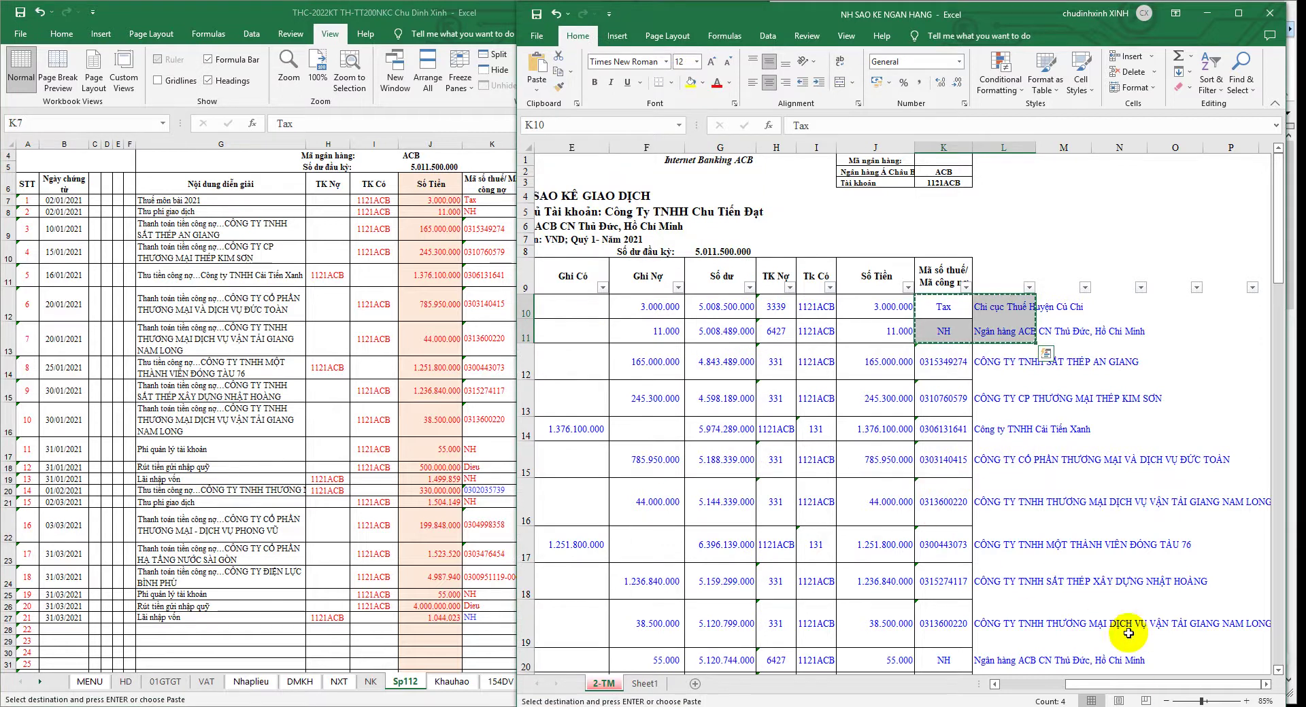
scroll(1104, 614, down, 1)
scroll(1071, 581, down, 1)
scroll(1026, 562, down, 1)
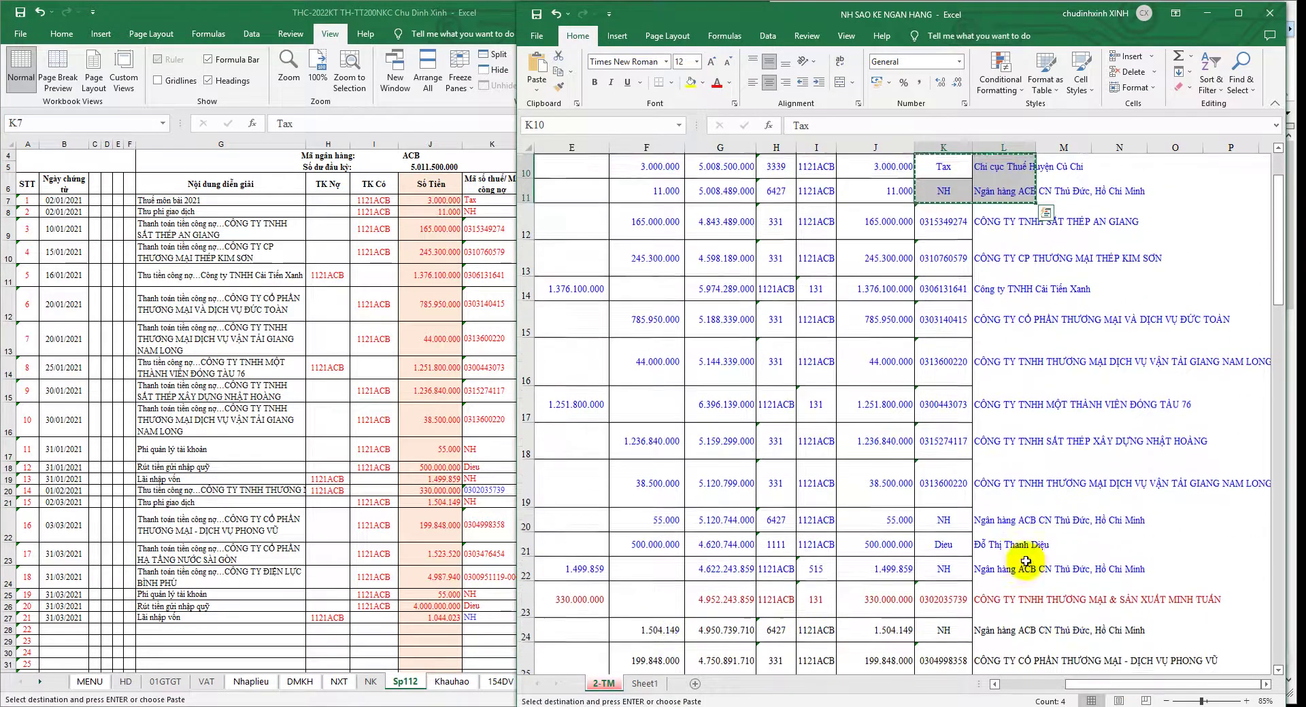
drag(943, 544, 992, 544)
right_click(992, 544)
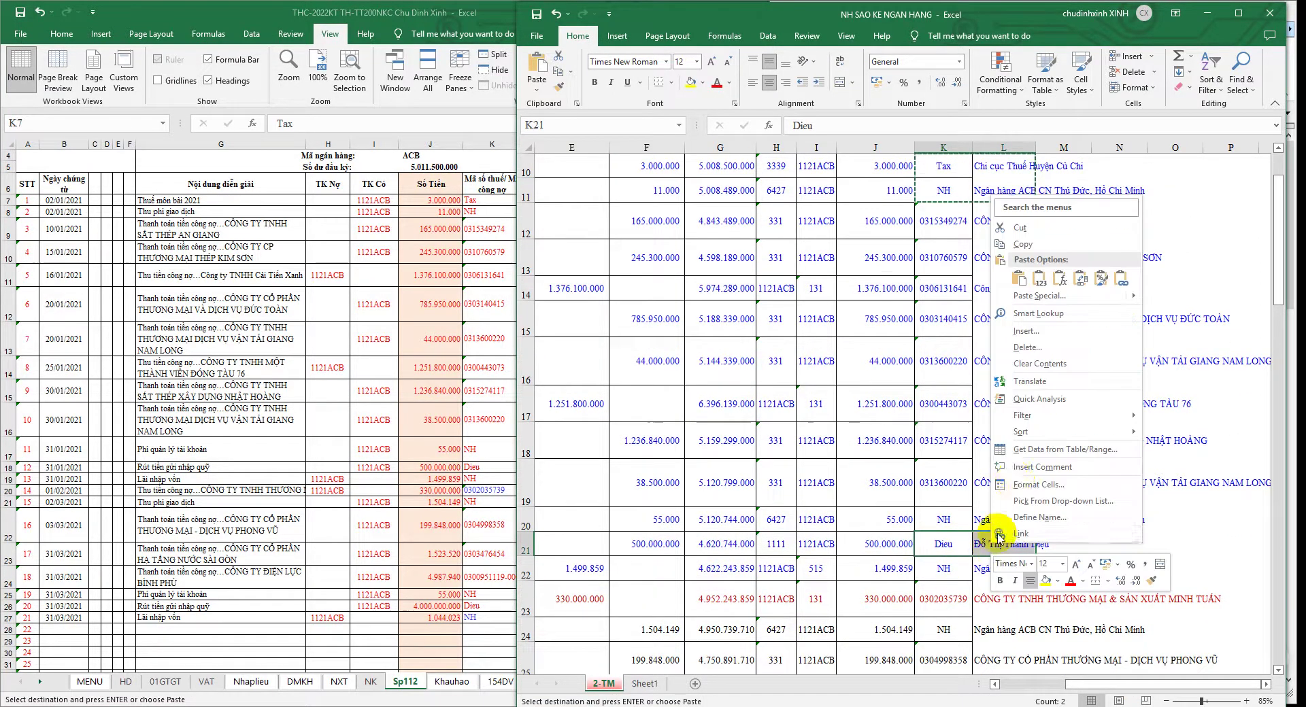
click(1022, 242)
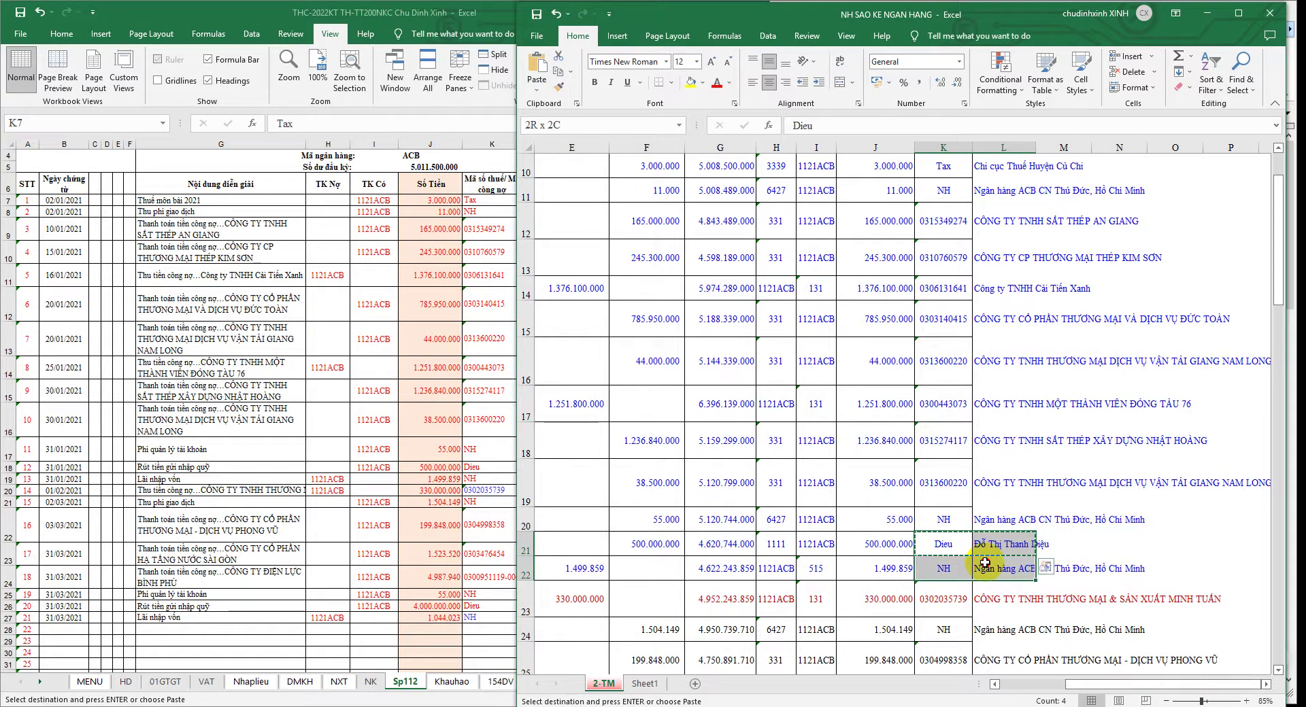
- Paste the Dieu code and name into DMKH B48, then return to a maximized Sp112
click(302, 683)
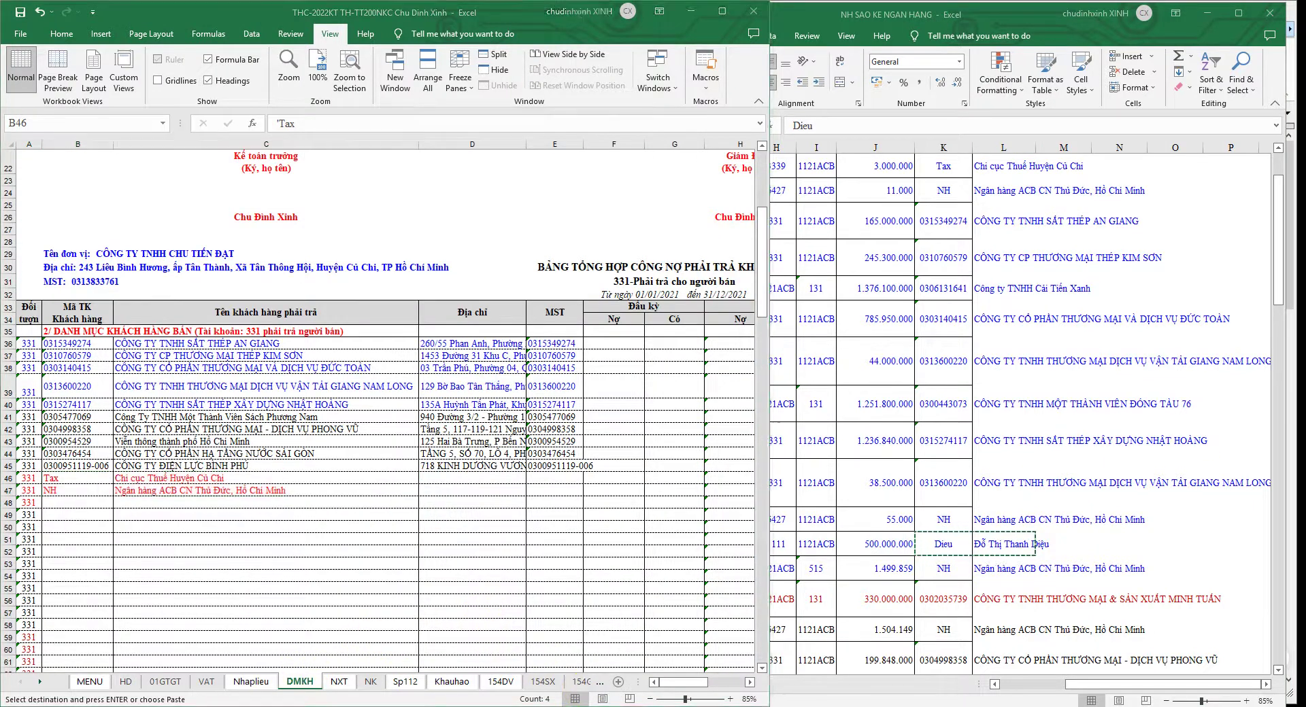
click(896, 601)
right_click(987, 544)
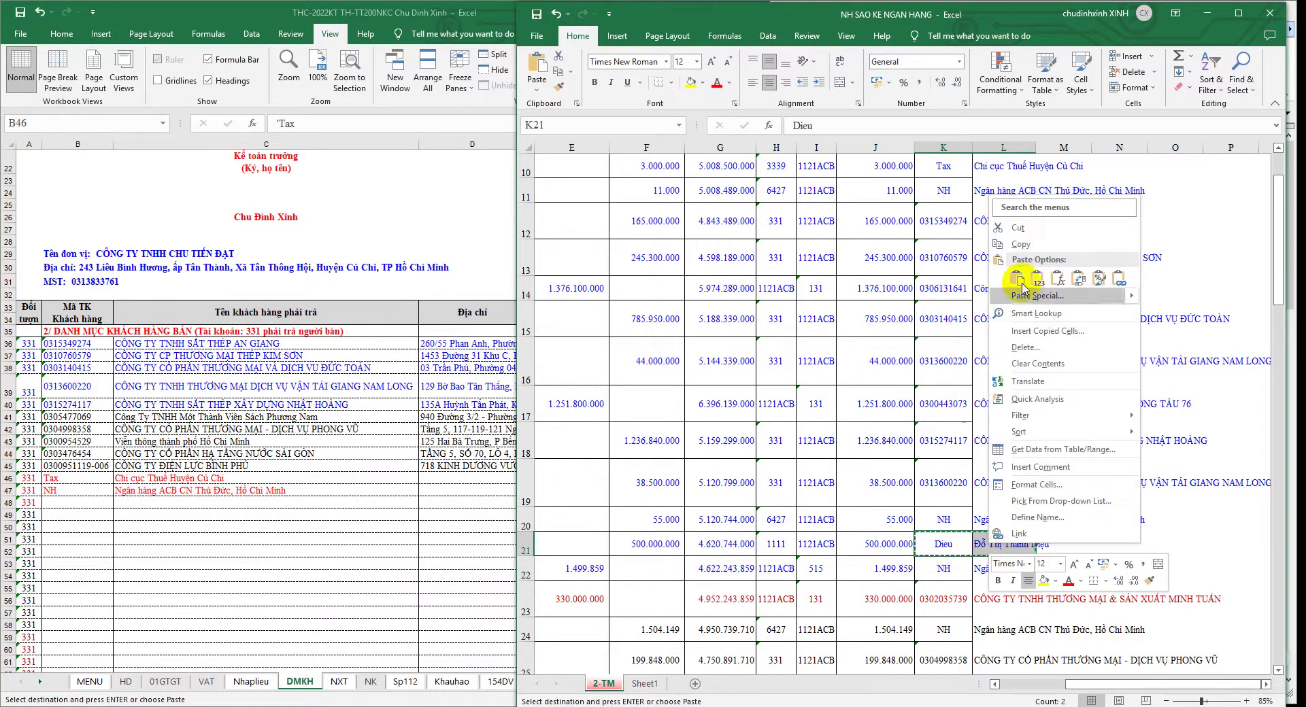
click(1017, 231)
click(199, 501)
click(88, 502)
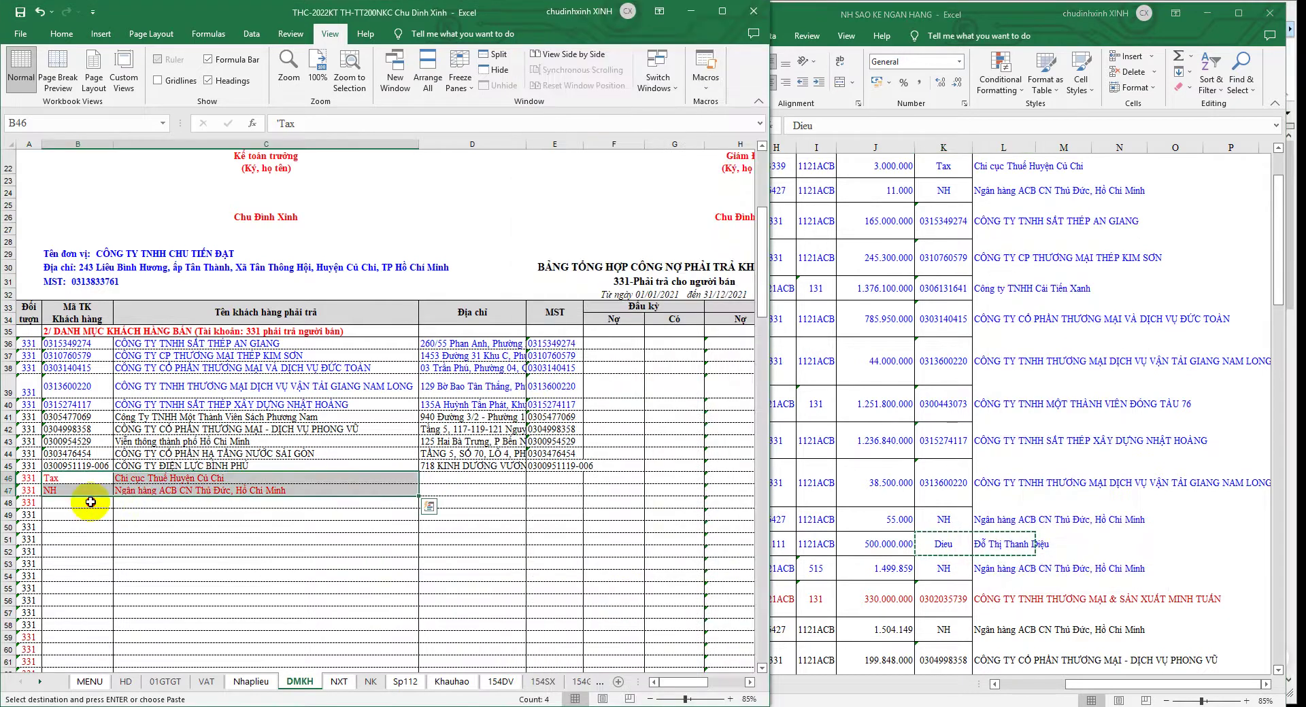
right_click(88, 502)
click(137, 256)
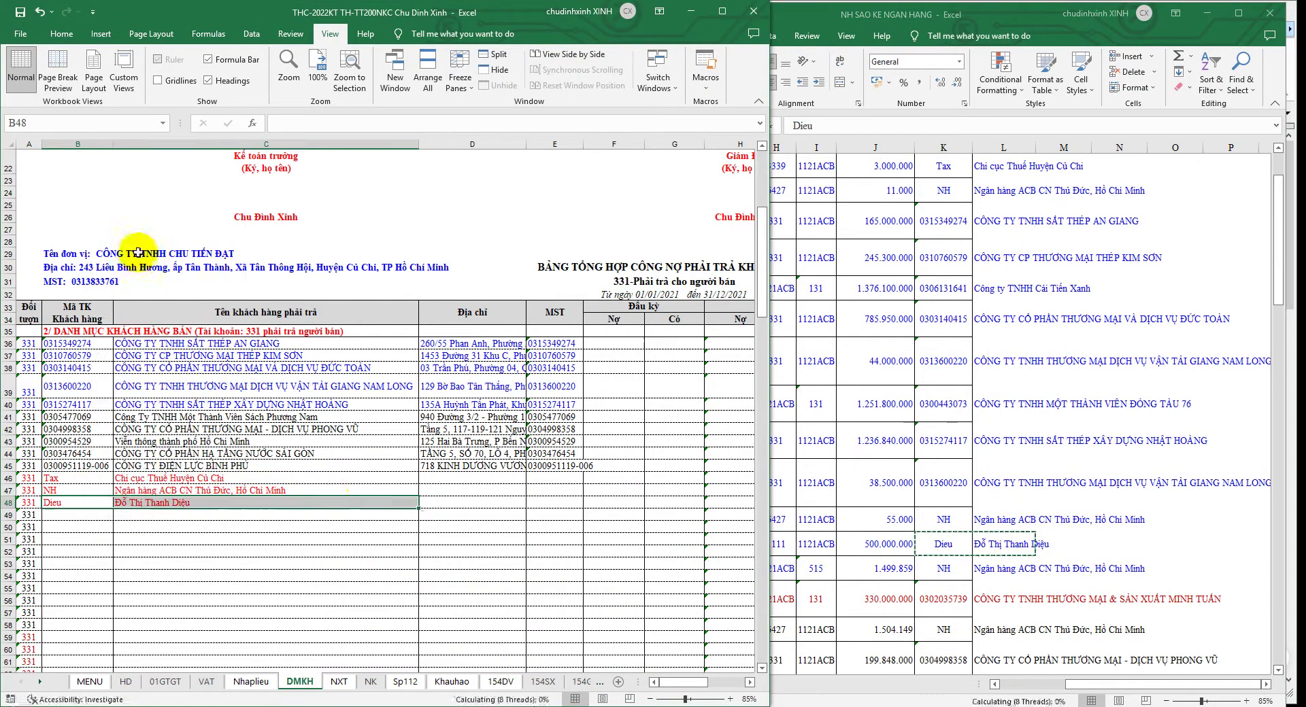
click(406, 681)
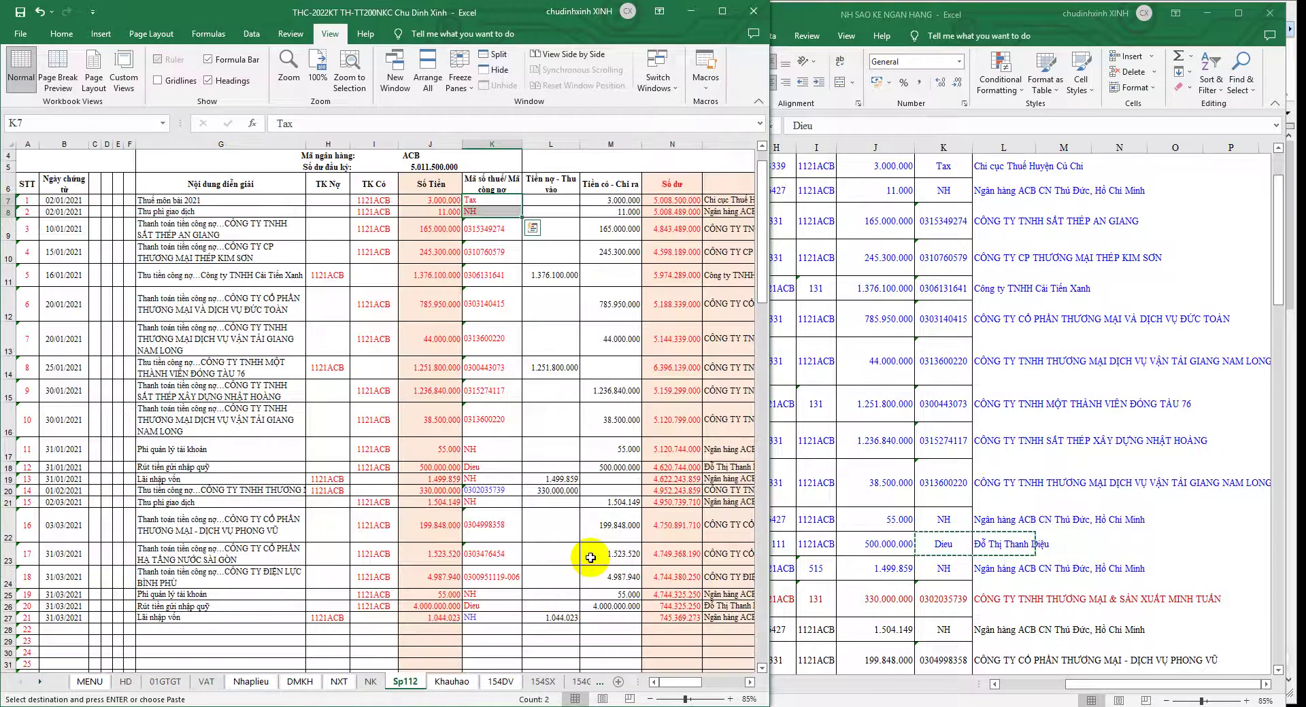
click(722, 11)
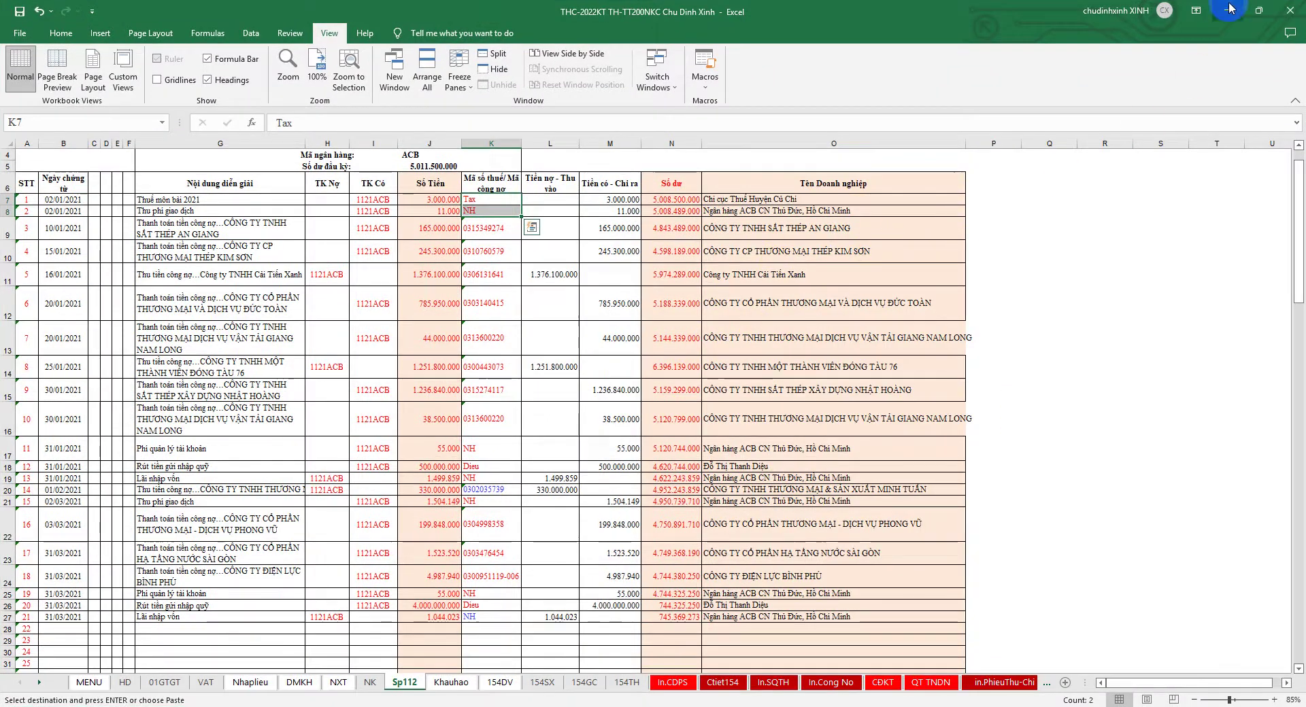
- Review the statement's tax codes, bank name and closing balance formula
click(1259, 11)
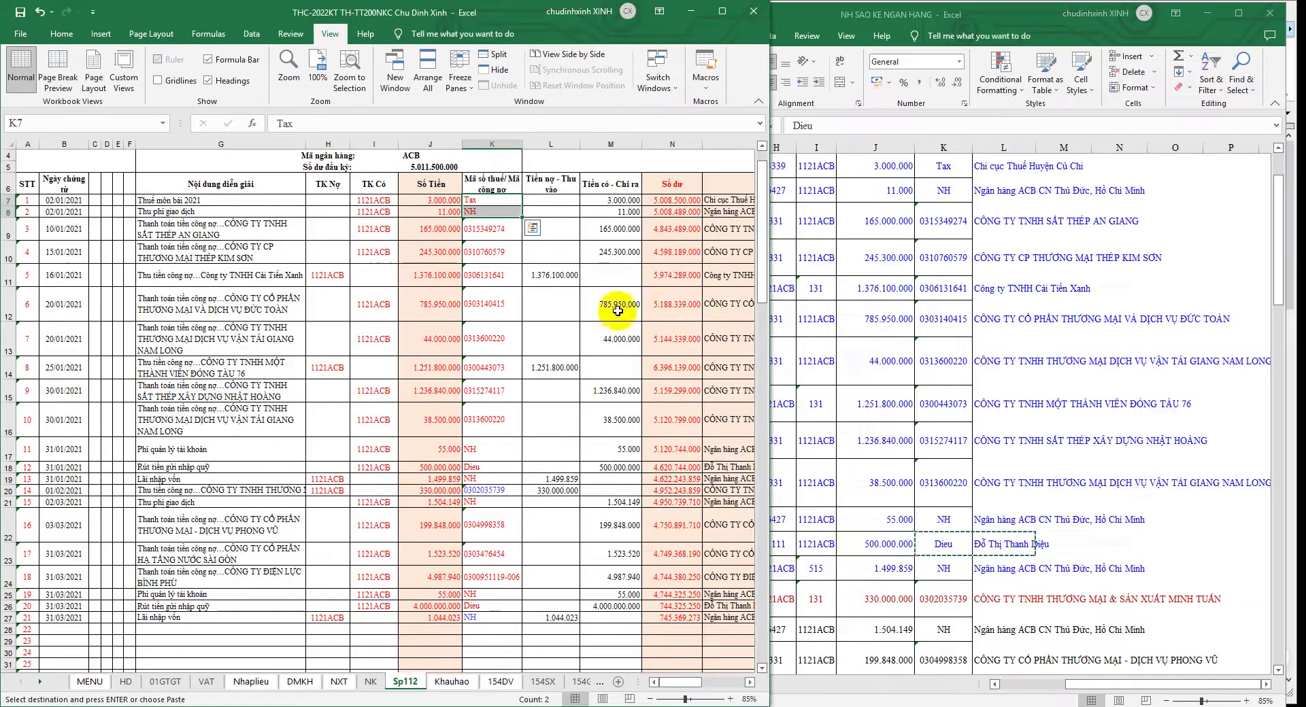
click(950, 319)
click(950, 312)
scroll(949, 312, up, 3)
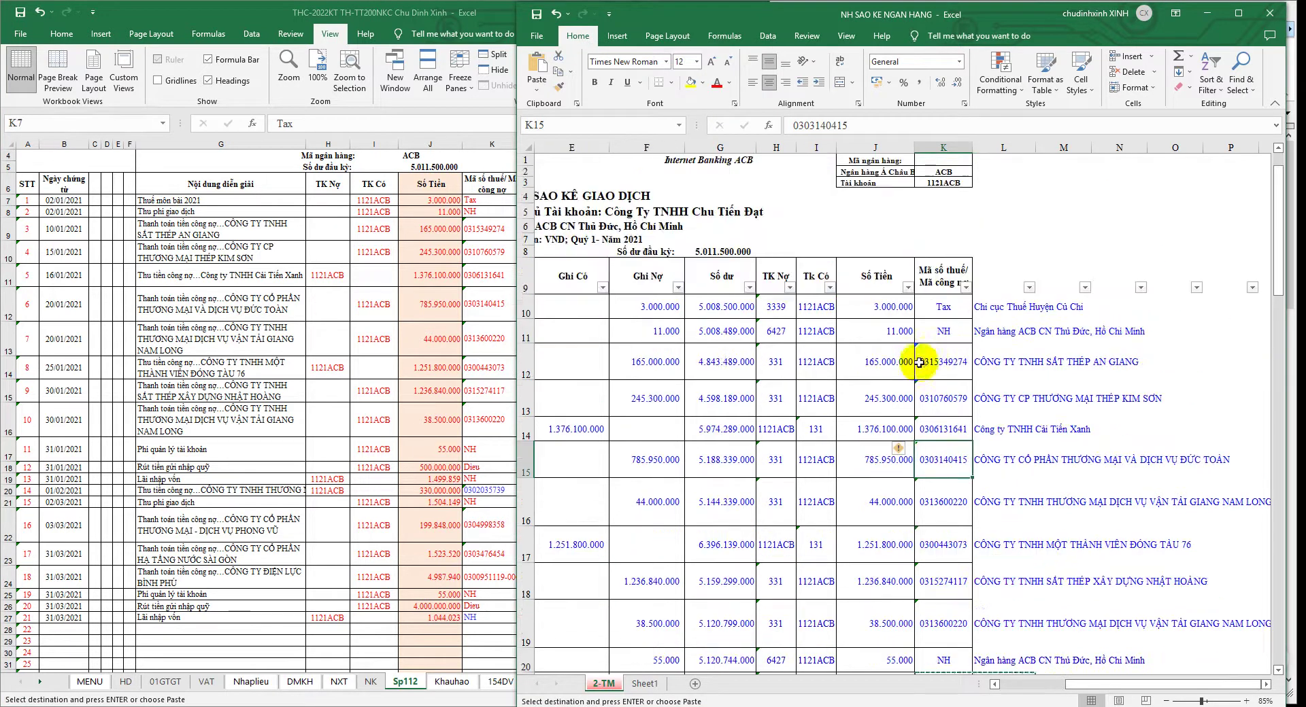
click(983, 332)
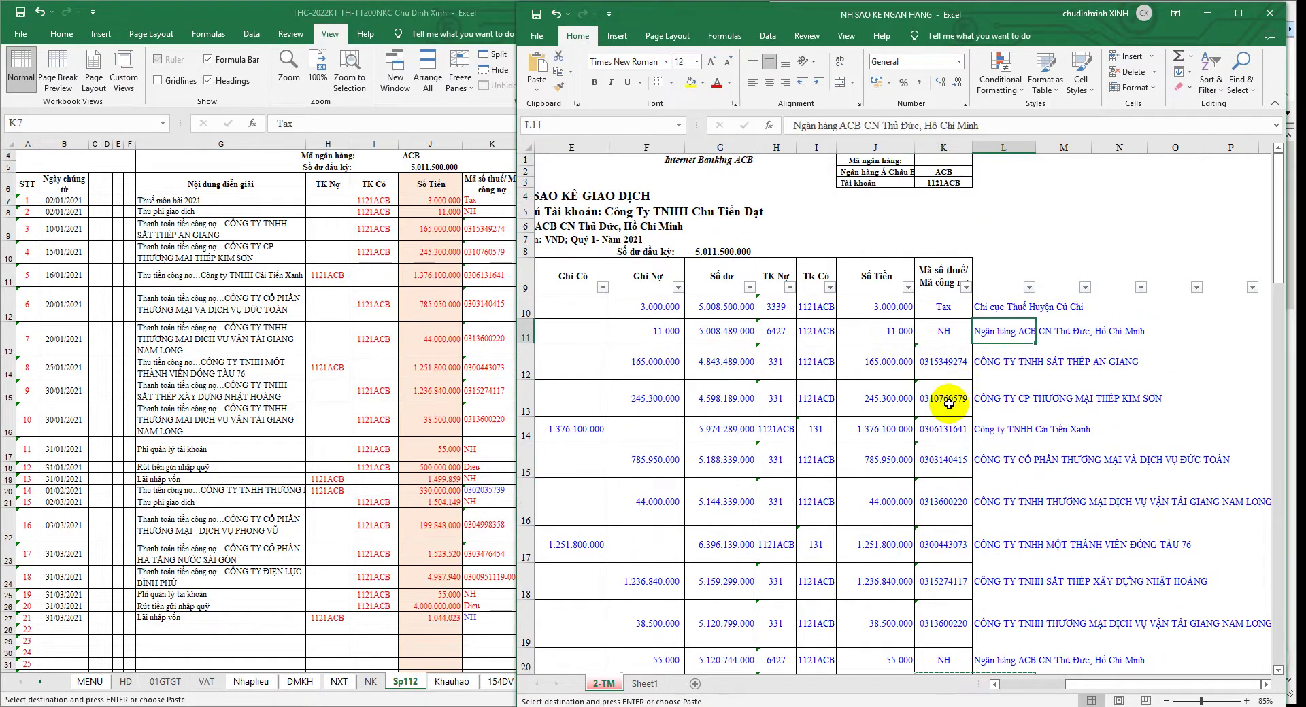
scroll(945, 401, down, 6)
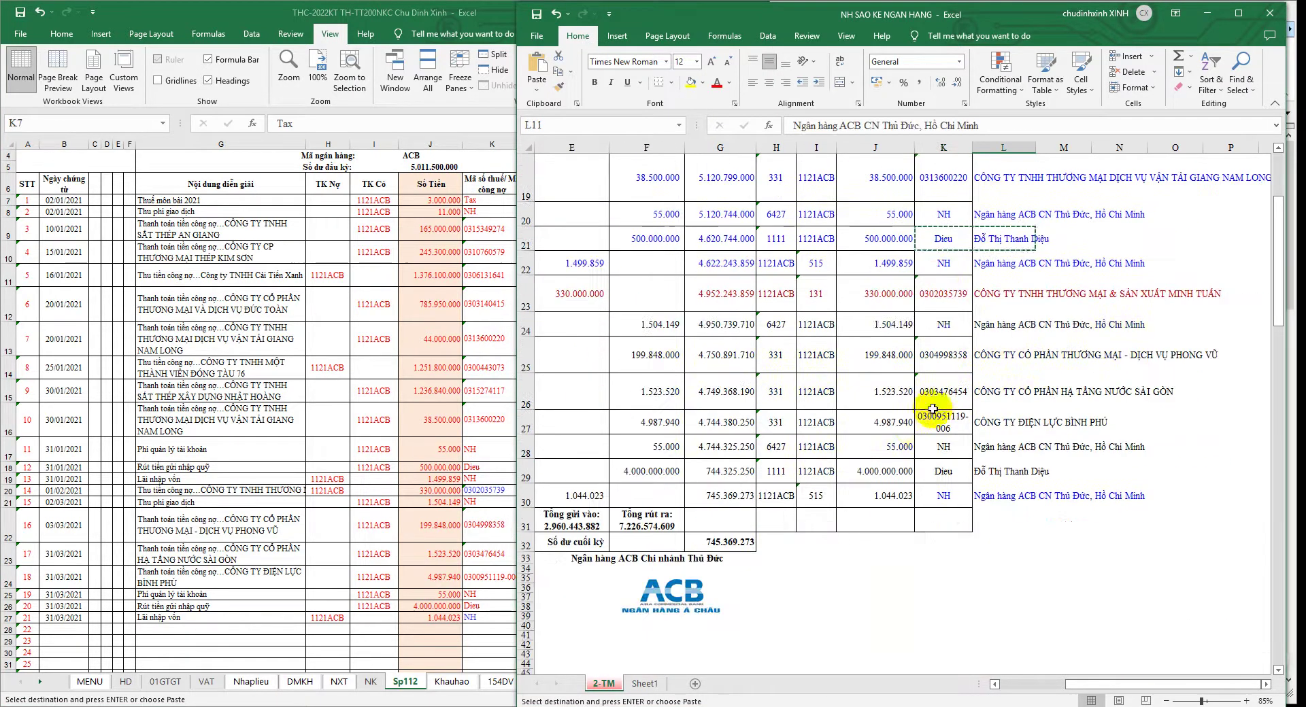
click(725, 496)
click(741, 542)
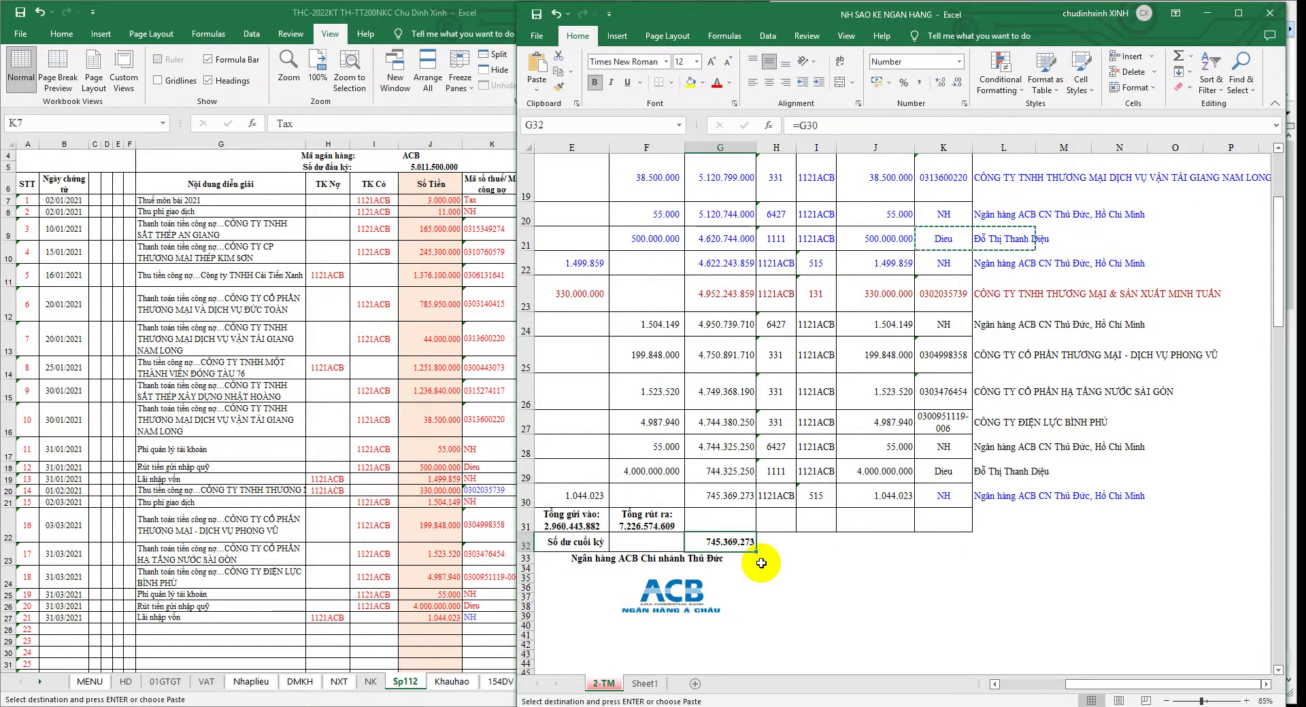
- Compare Sp112's final running balance in N27 against the PDF bank statement
click(489, 599)
scroll(670, 632, down, 1)
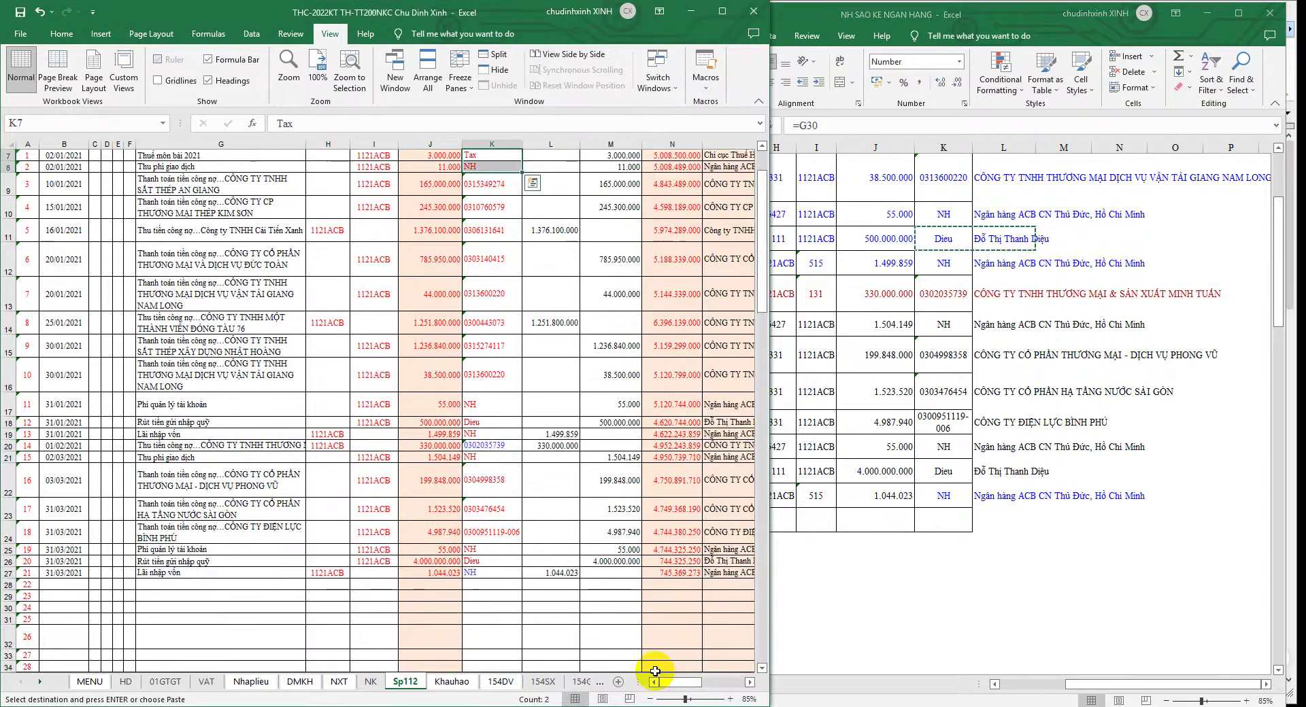
key(alt+Tab)
scroll(889, 555, down, 5)
scroll(962, 524, down, 5)
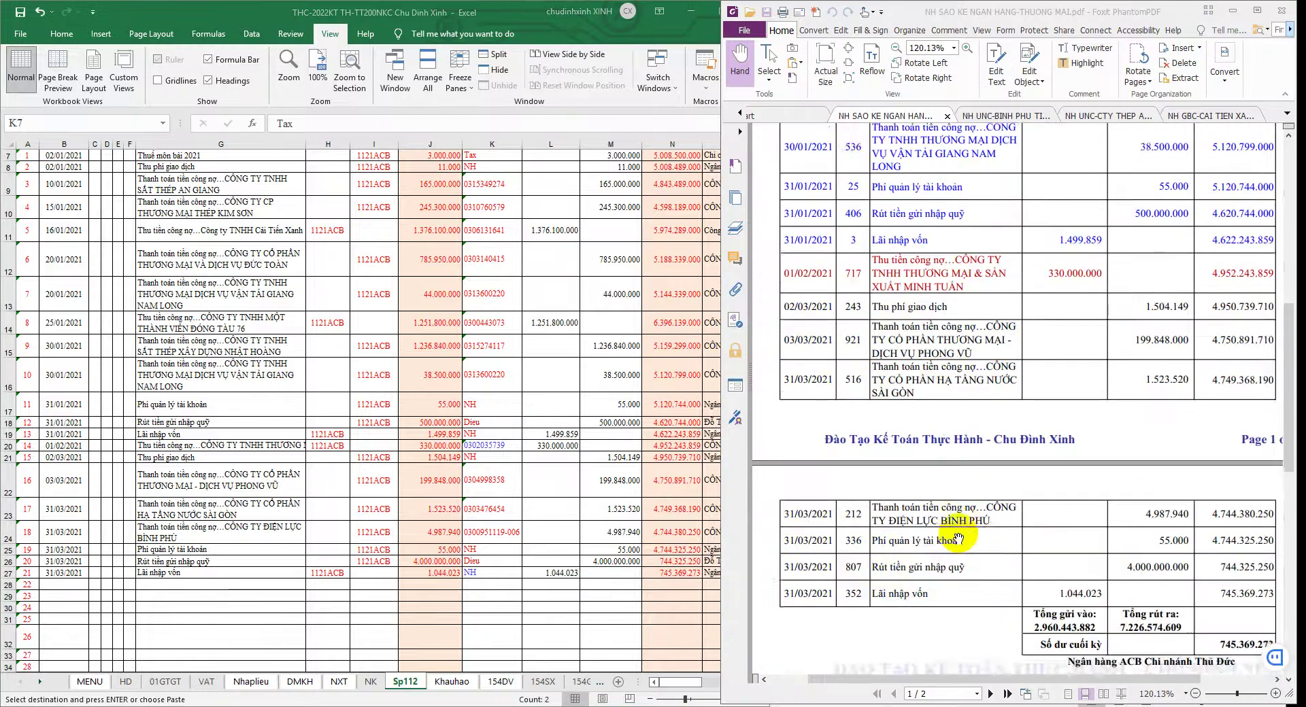
scroll(952, 534, down, 5)
key(alt+Tab)
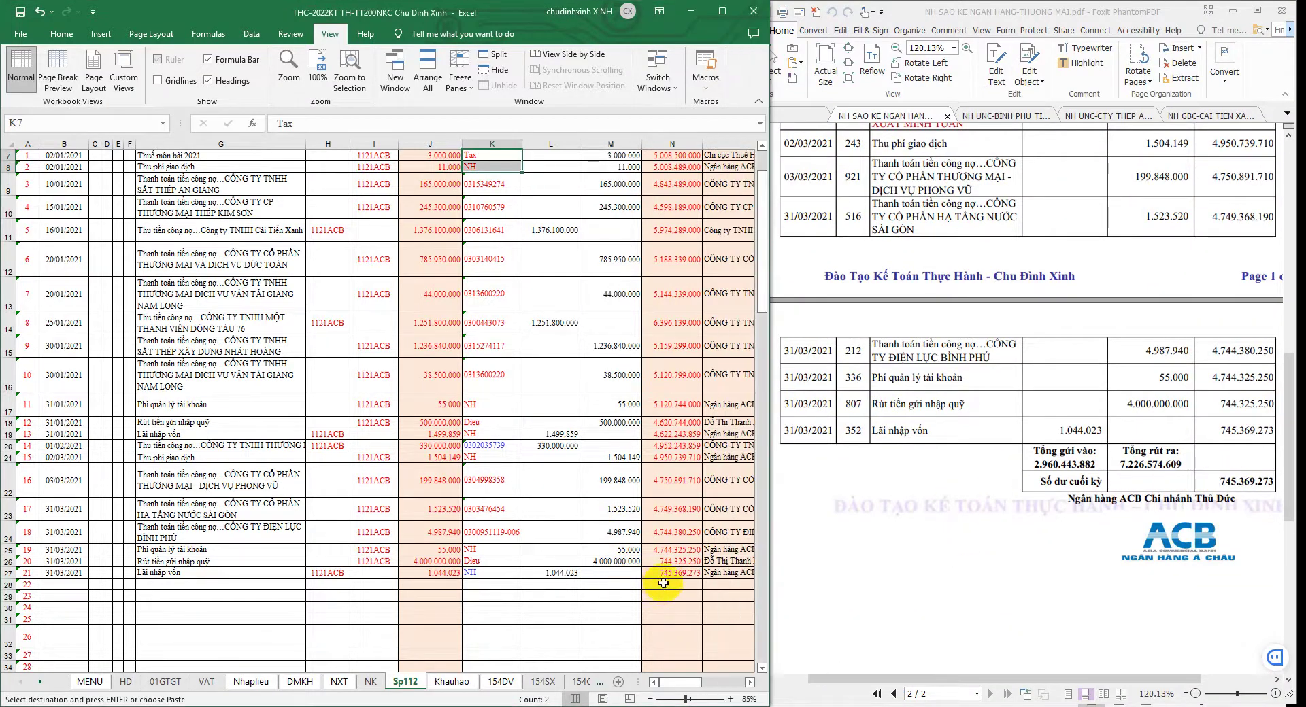
click(676, 572)
drag(704, 573, 721, 575)
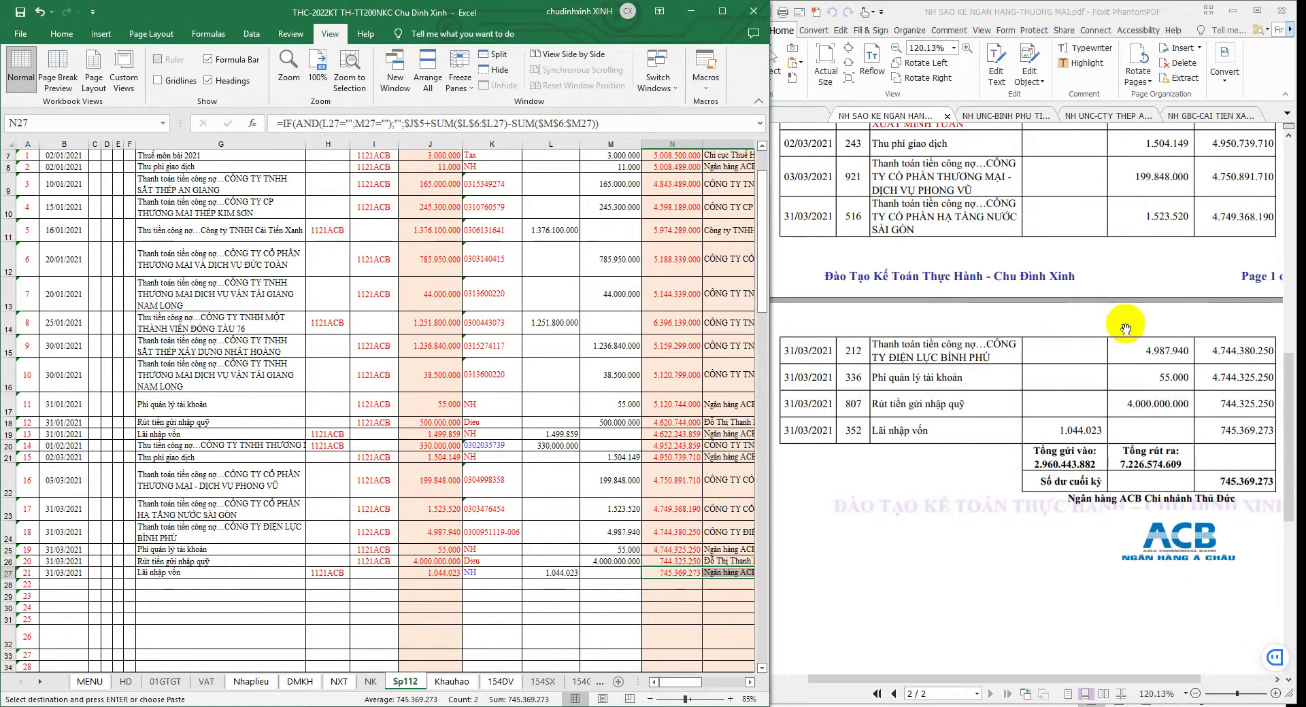
scroll(1088, 325, up, 3)
scroll(952, 303, up, 5)
scroll(980, 332, up, 5)
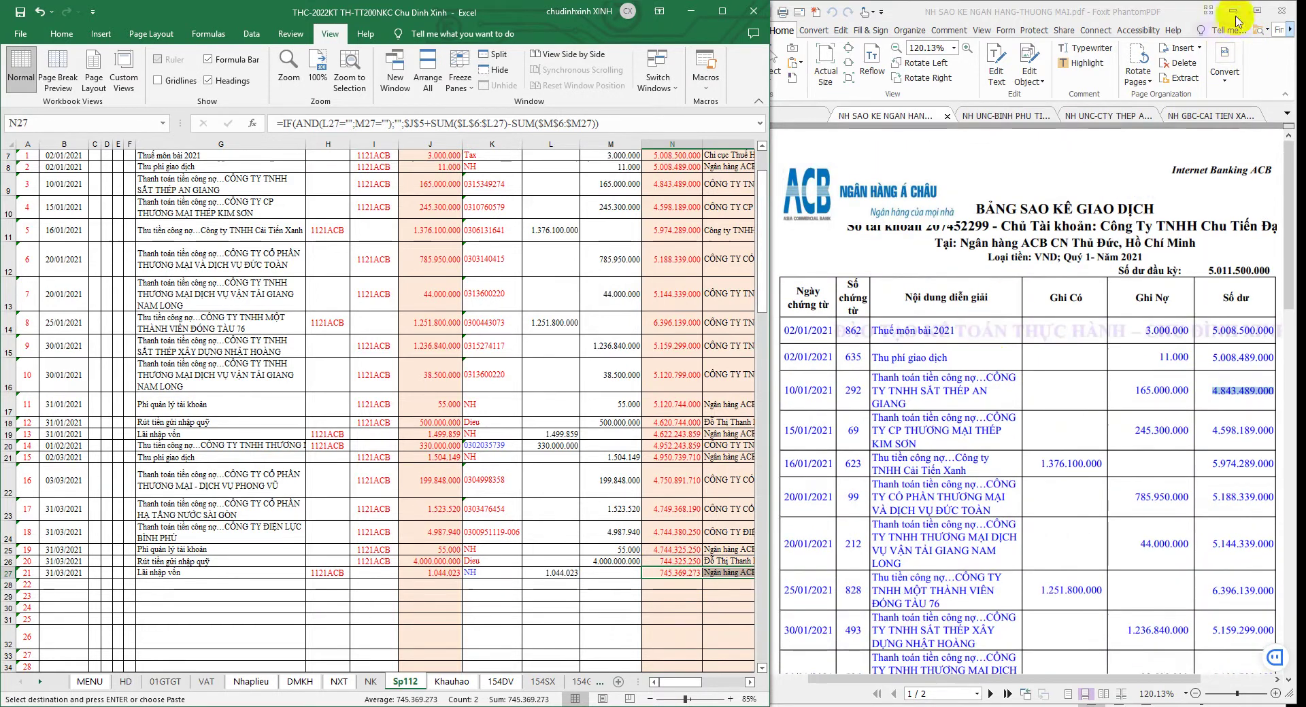
- Close the PDF and the bank statement workbook, then review the maximized Sp112 ledger
click(1282, 10)
click(987, 369)
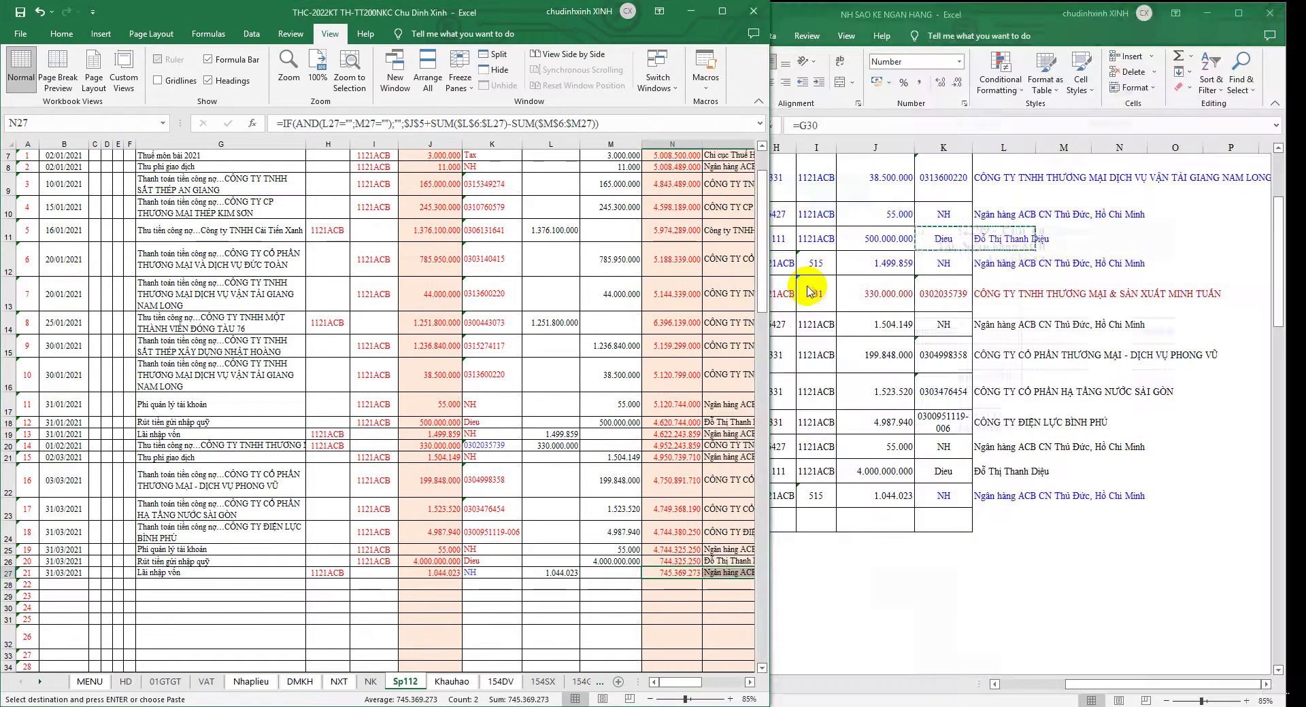
click(722, 12)
scroll(609, 326, up, 2)
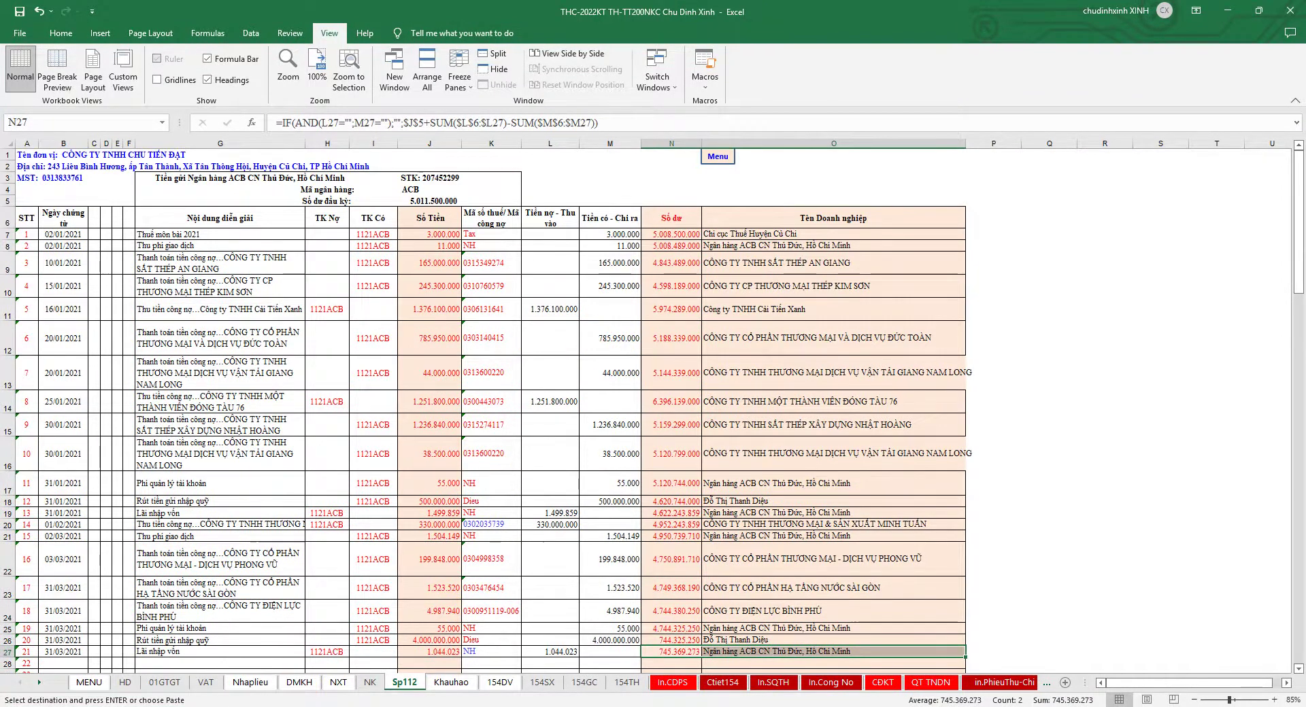
key(alt+Tab)
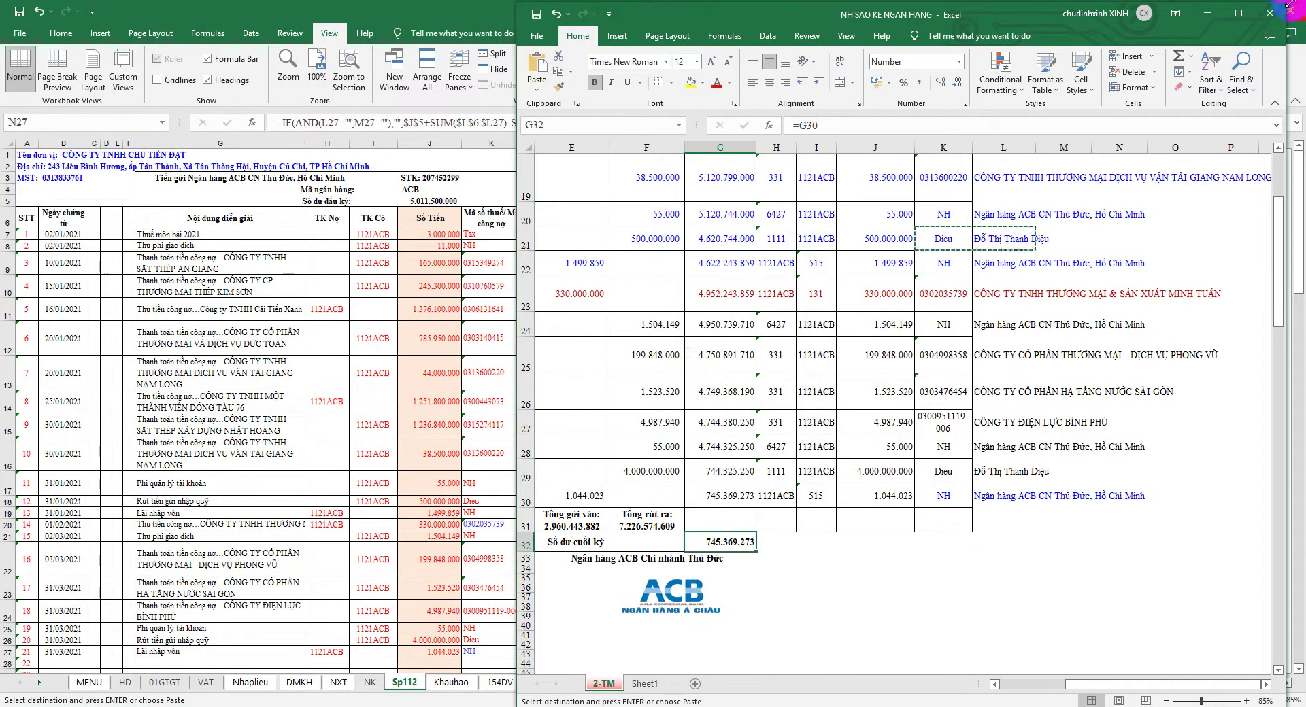
click(1270, 14)
click(598, 373)
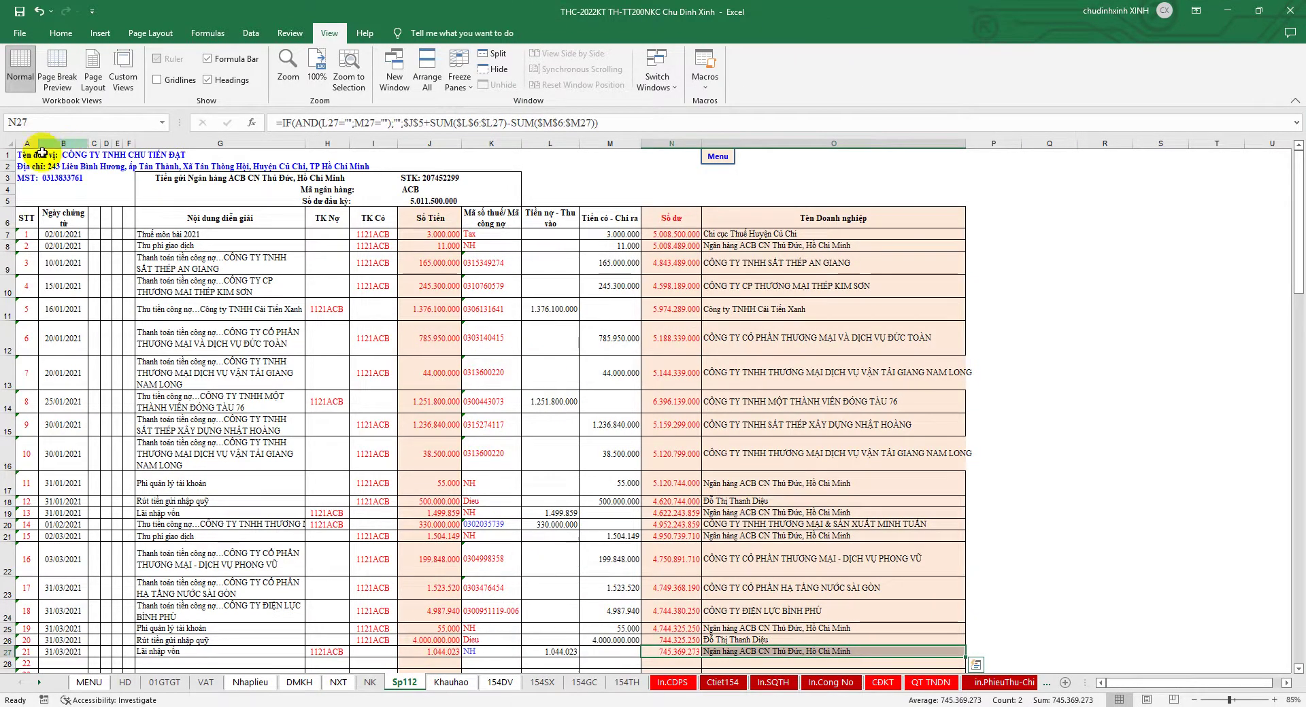
drag(23, 155, 683, 476)
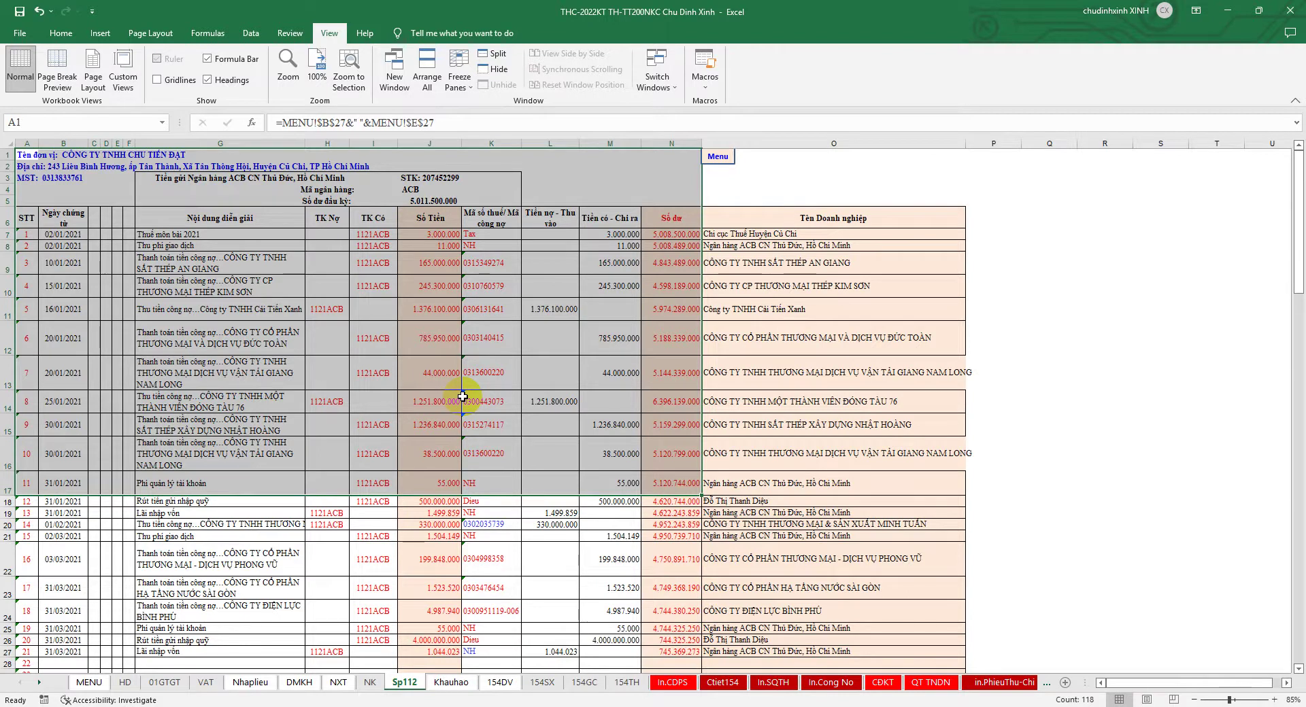
click(510, 368)
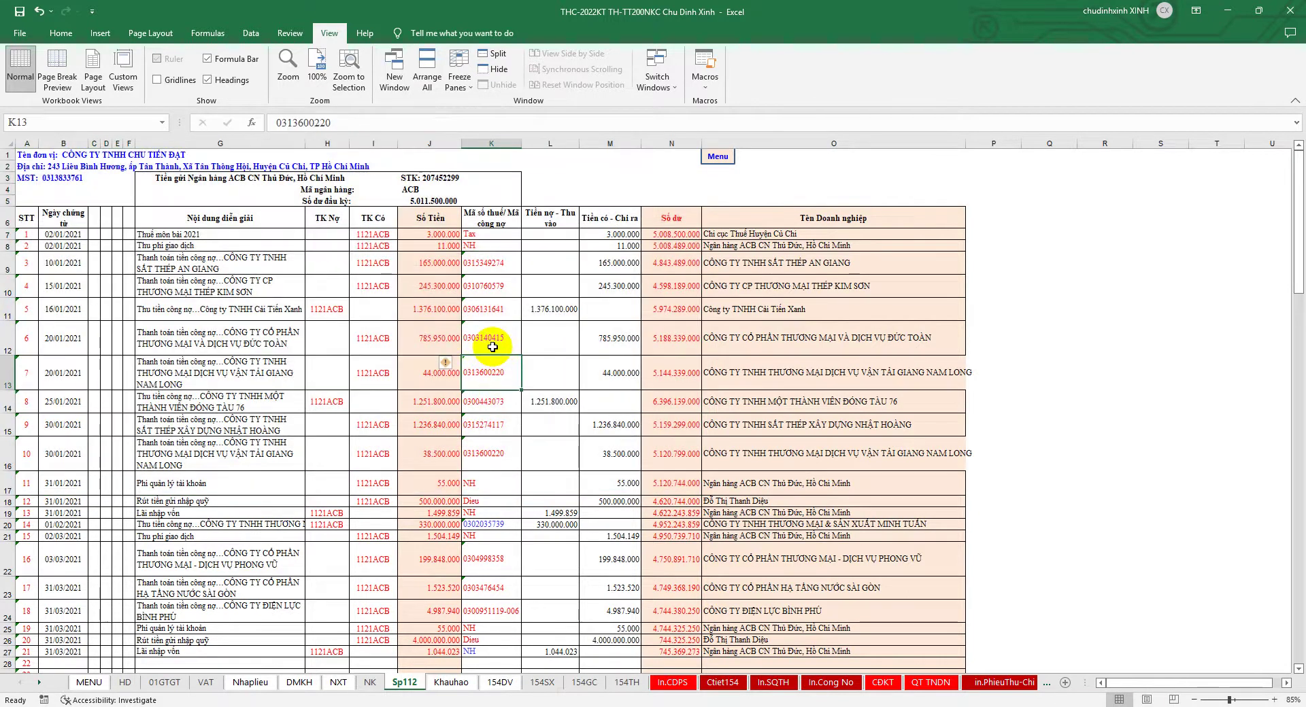
- Enter debit account 3339 in H7 for the licence-tax row
click(337, 236)
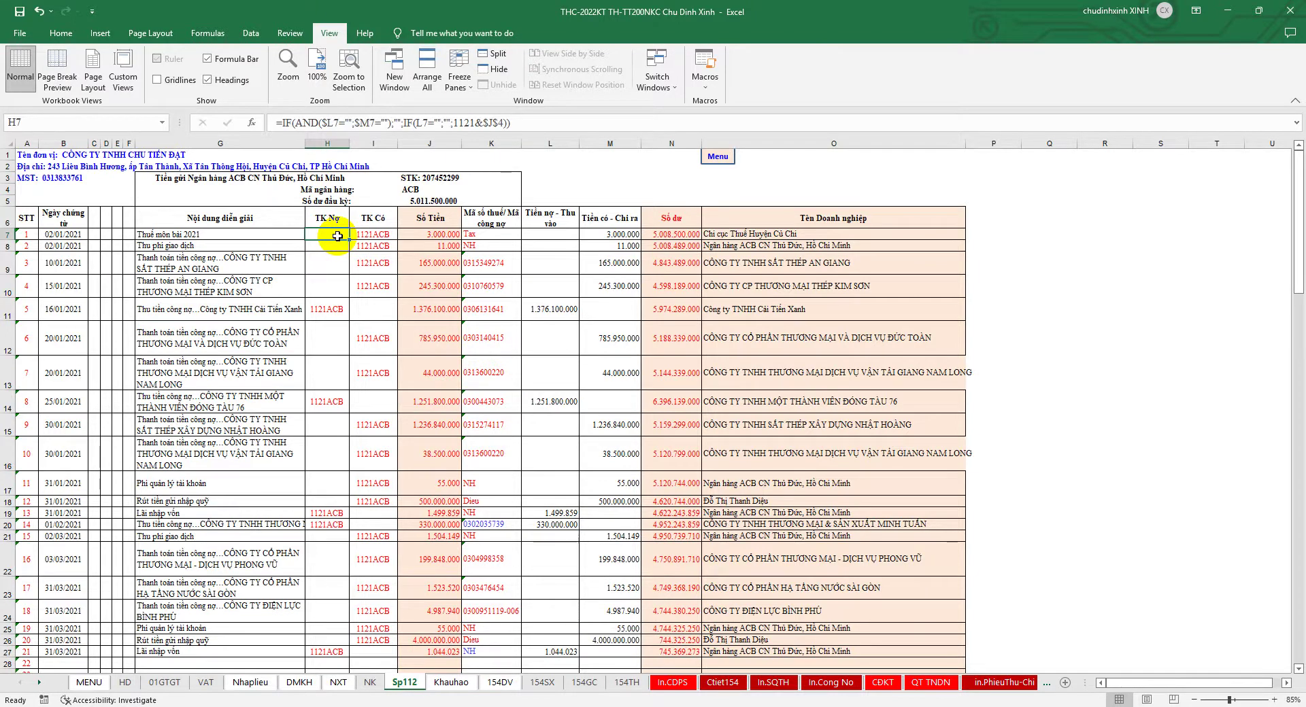
text(3339)
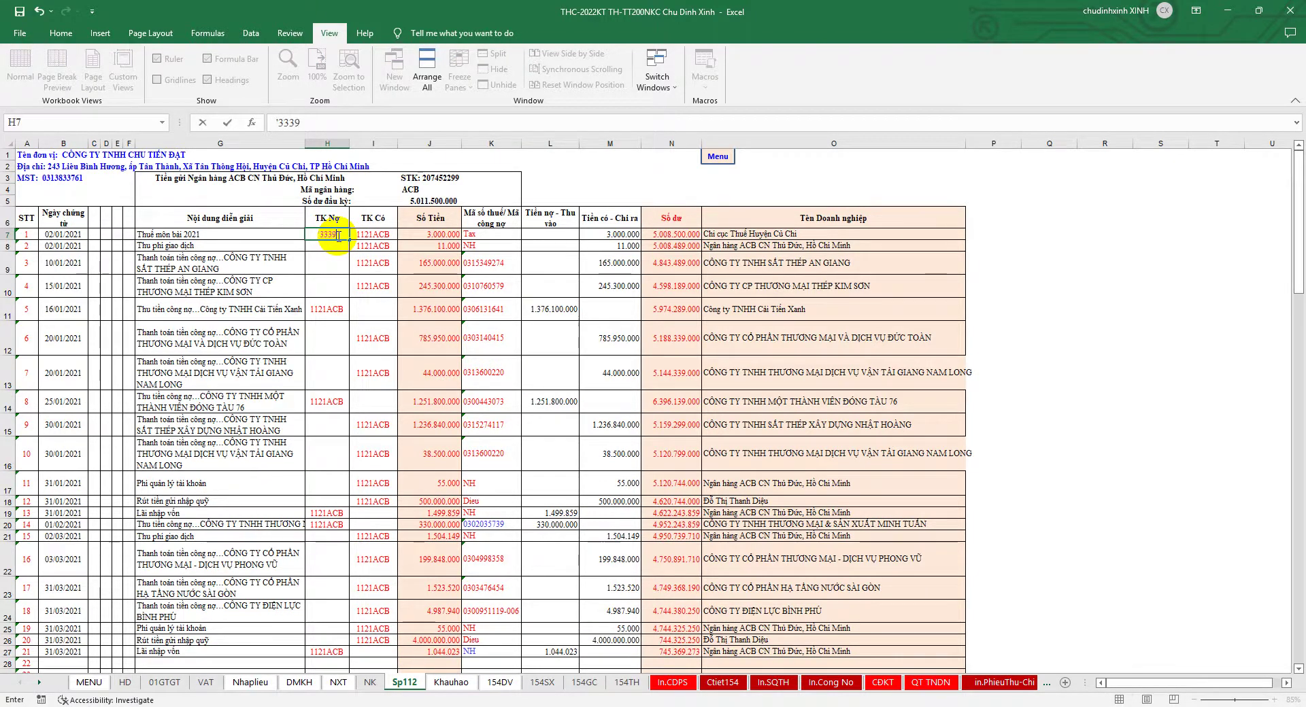
key(Return)
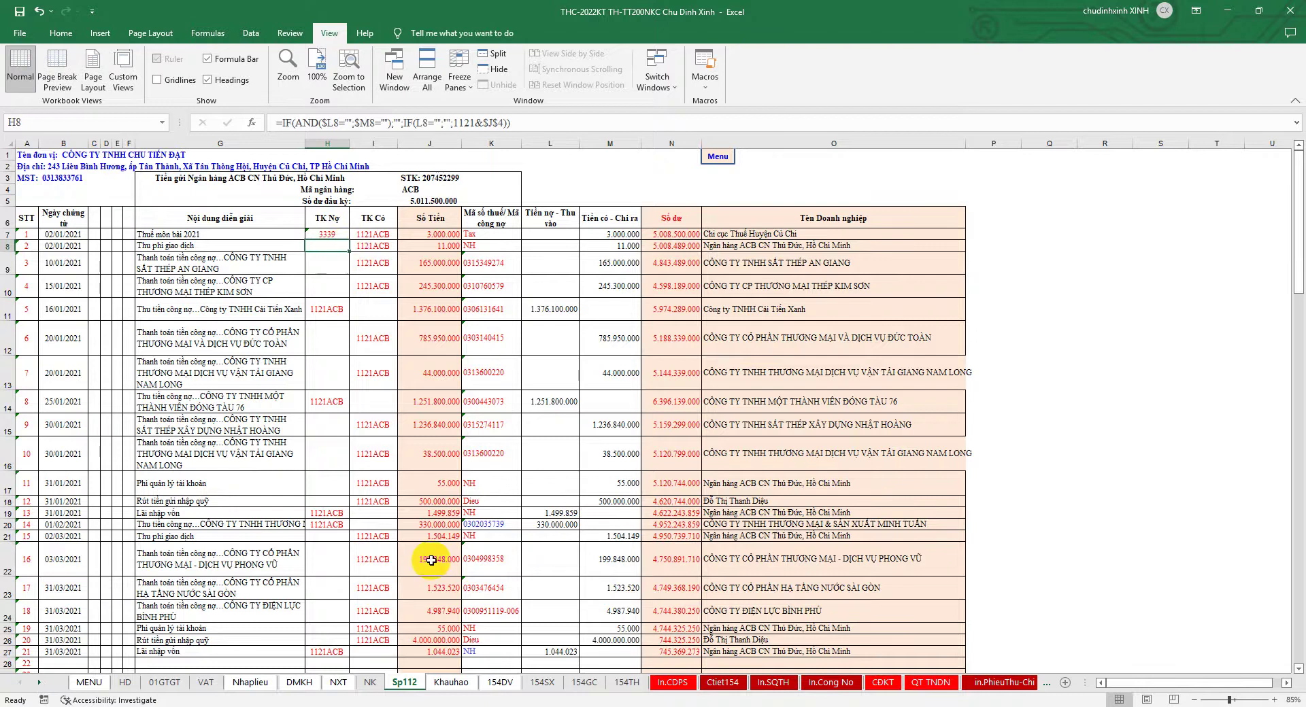
- Inspect the Nhaplieu journal's 6425/3339 fee entry accounts in K8:N9
click(251, 682)
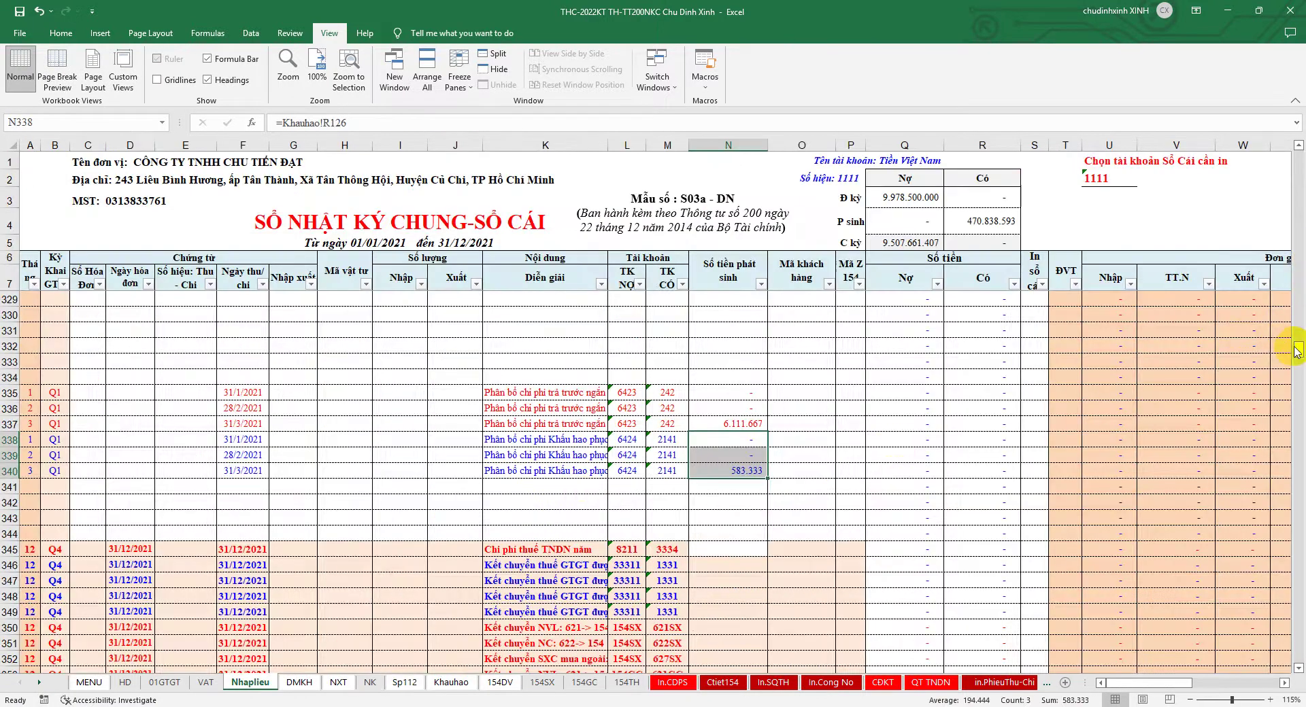
drag(1296, 350, 1275, 143)
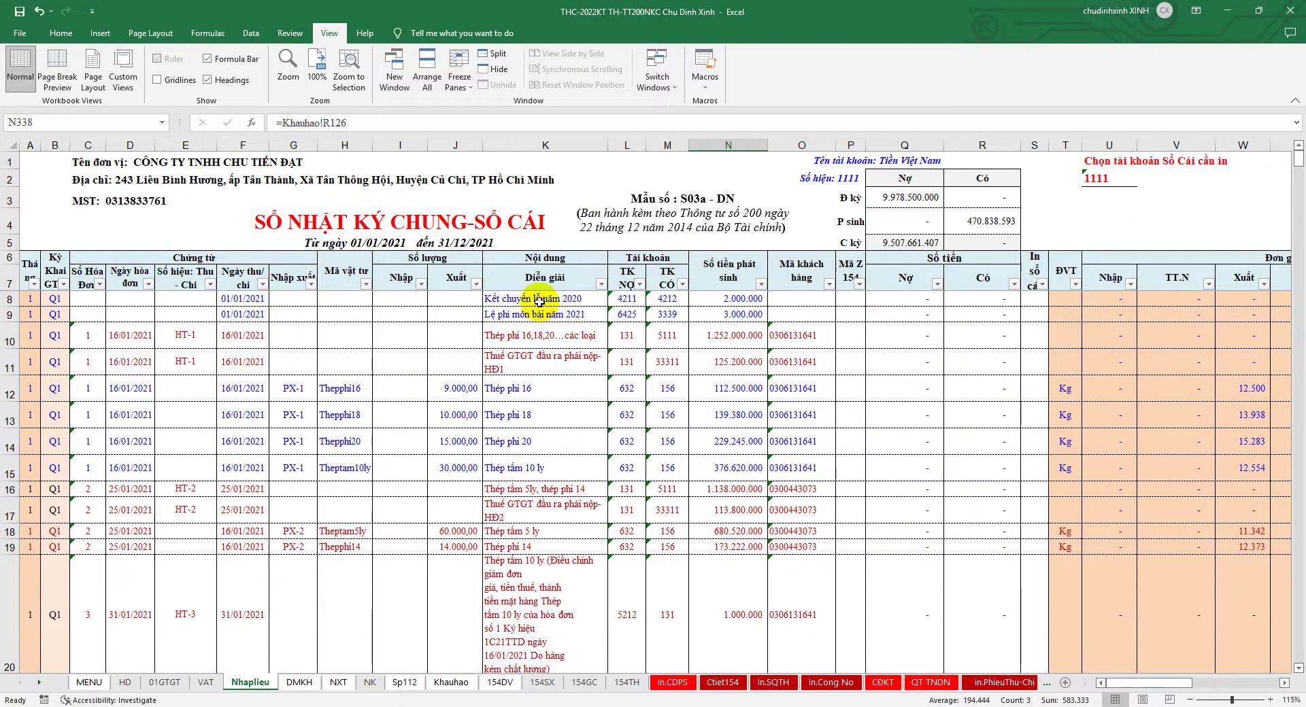
drag(538, 300, 735, 316)
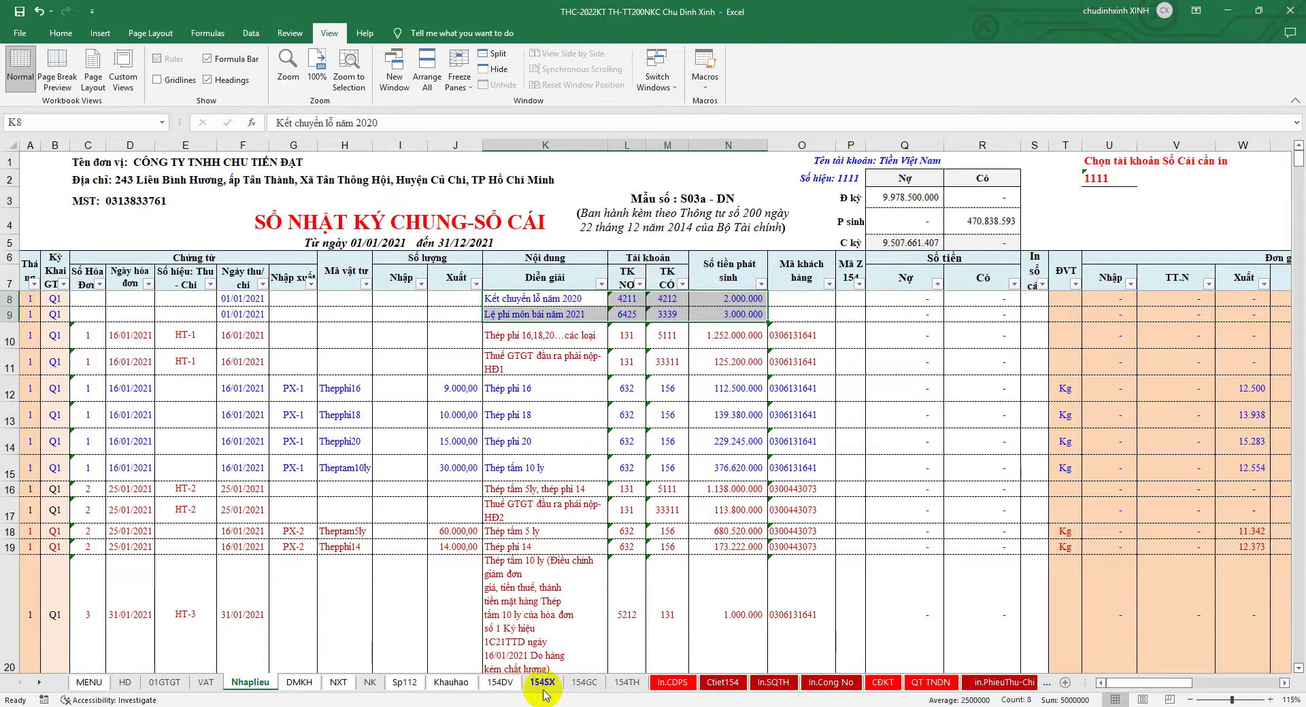
click(627, 315)
drag(627, 315, 721, 314)
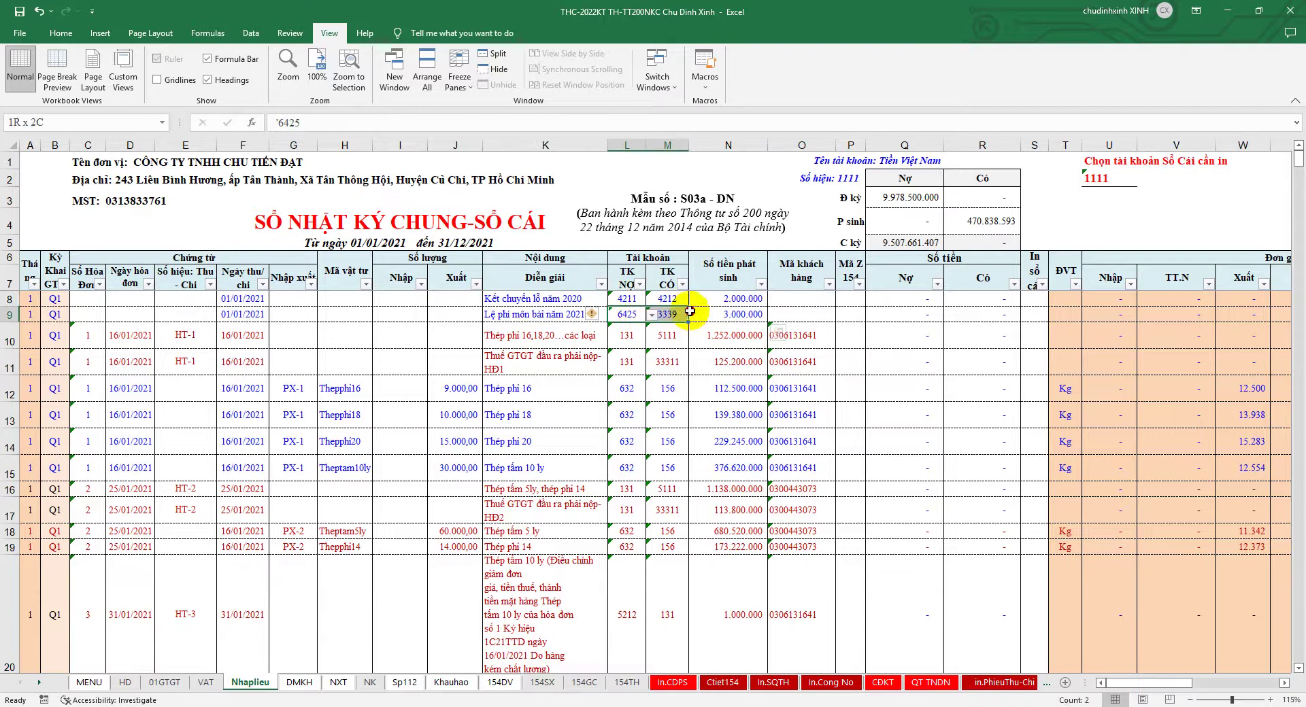
- Enter debit account 6425 in H8 and copy it to H17 and H25 for the bank-fee rows
click(403, 683)
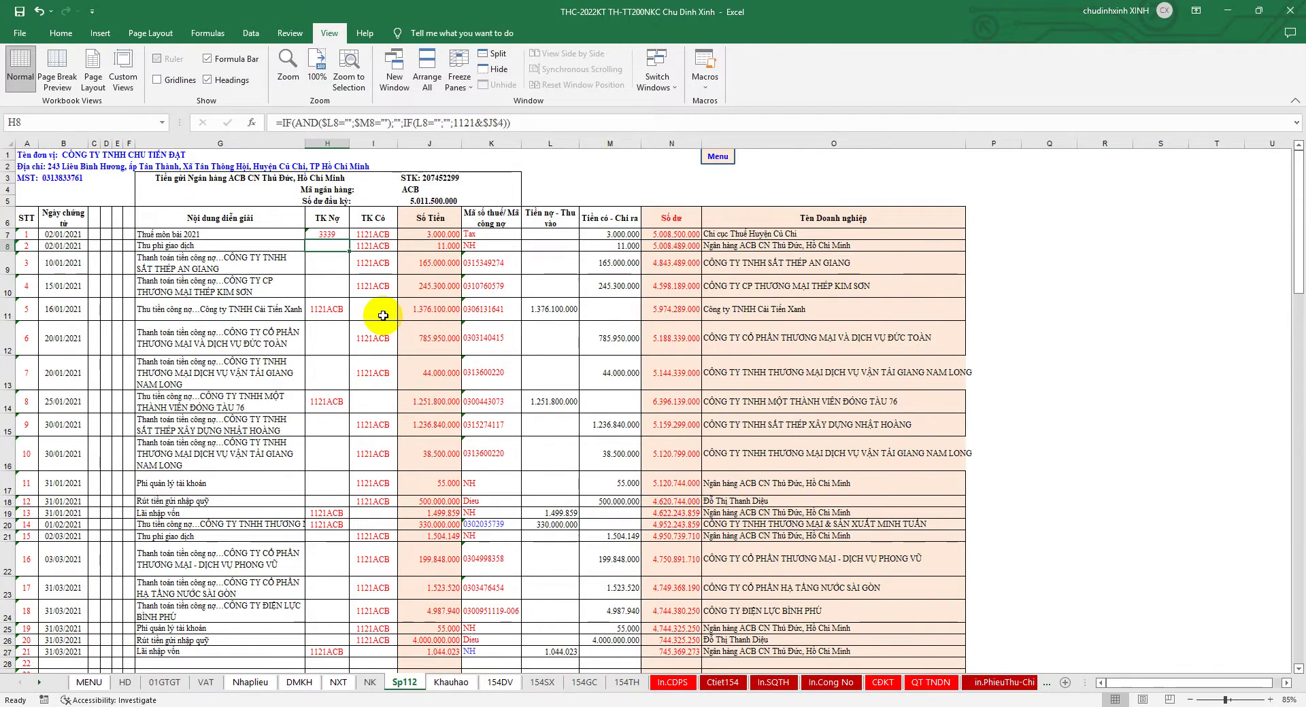
text('6425)
key(ctrl+Return)
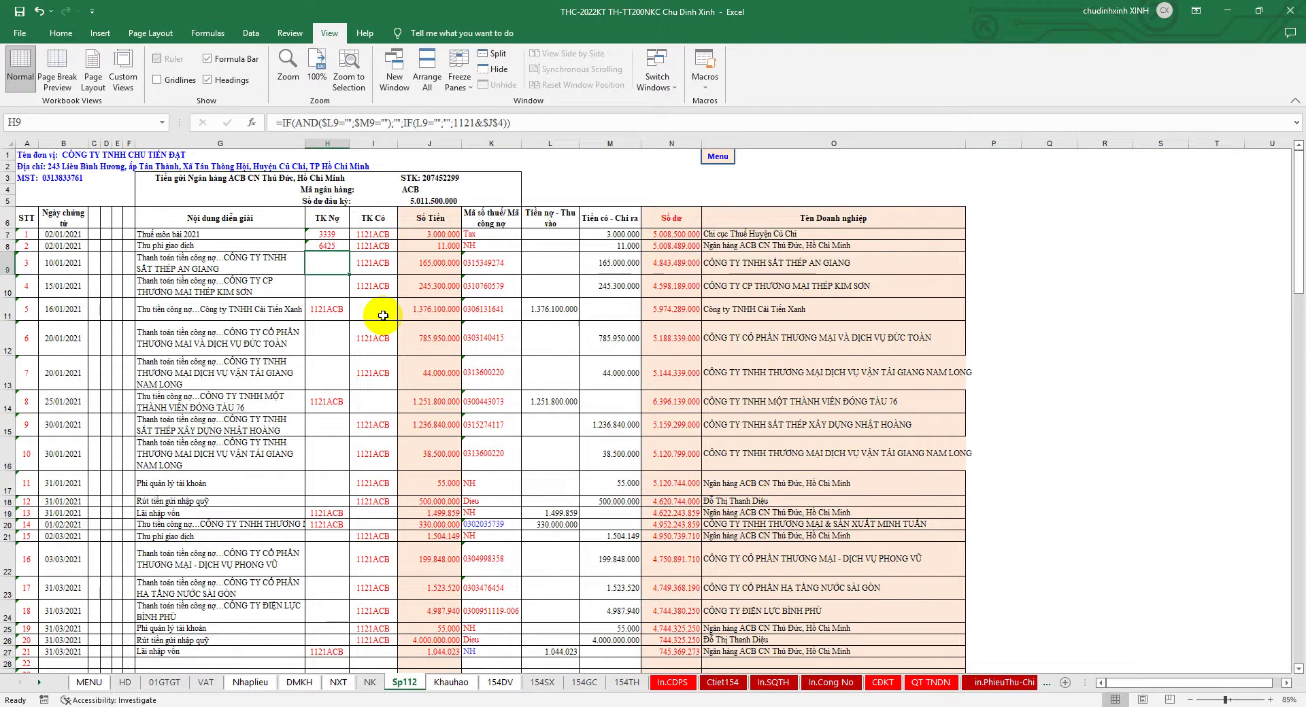
right_click(340, 248)
click(372, 296)
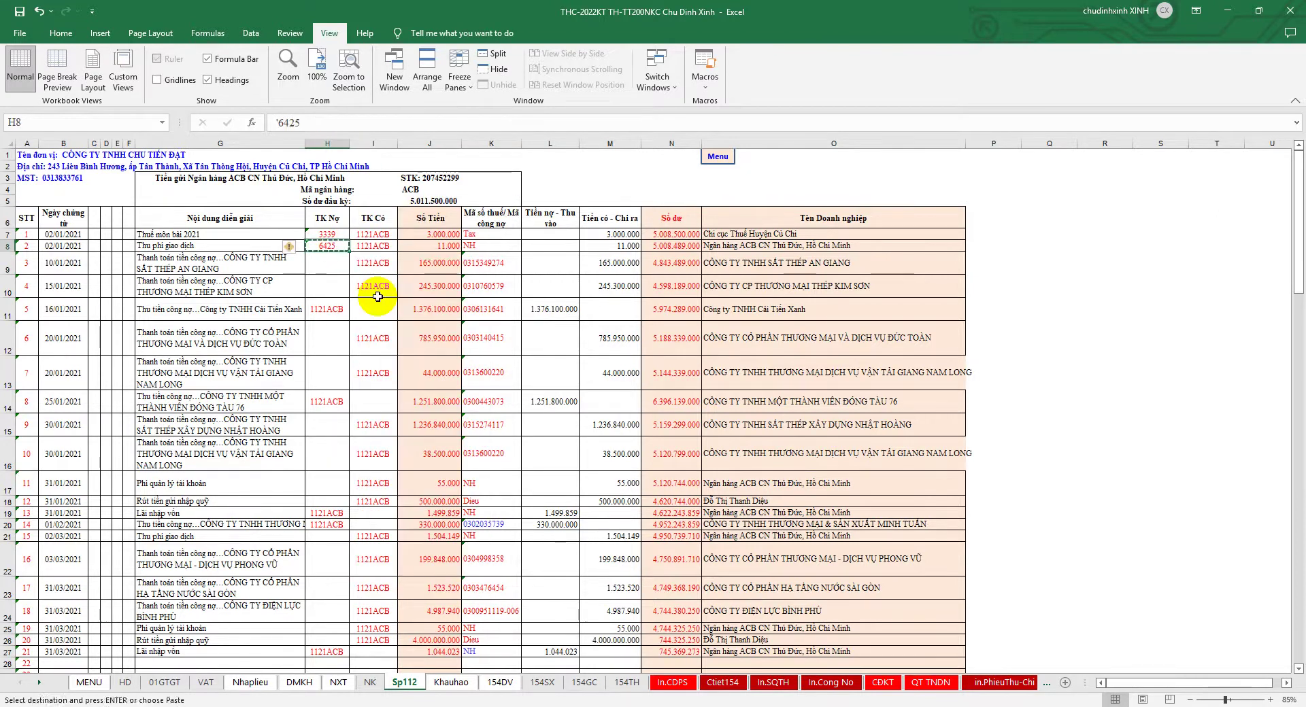
click(332, 476)
key(ctrl+v)
scroll(469, 489, down, 2)
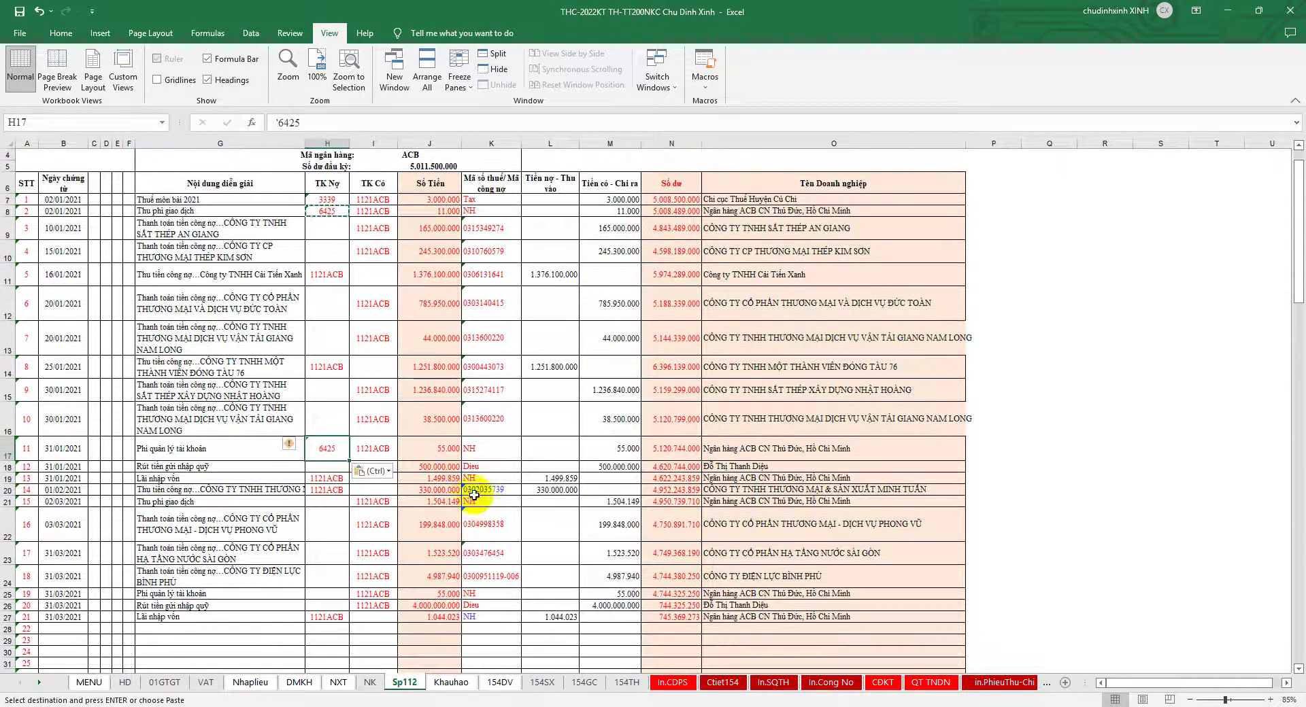
click(335, 549)
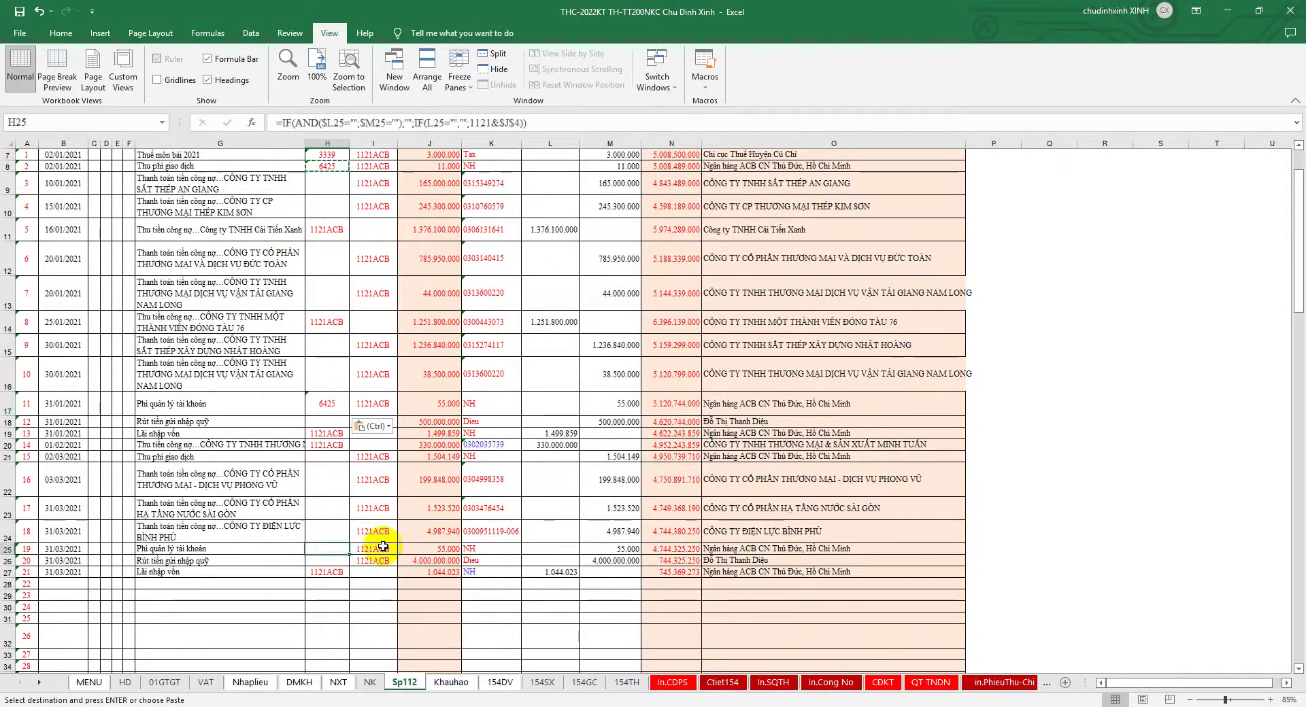
key(ctrl+v)
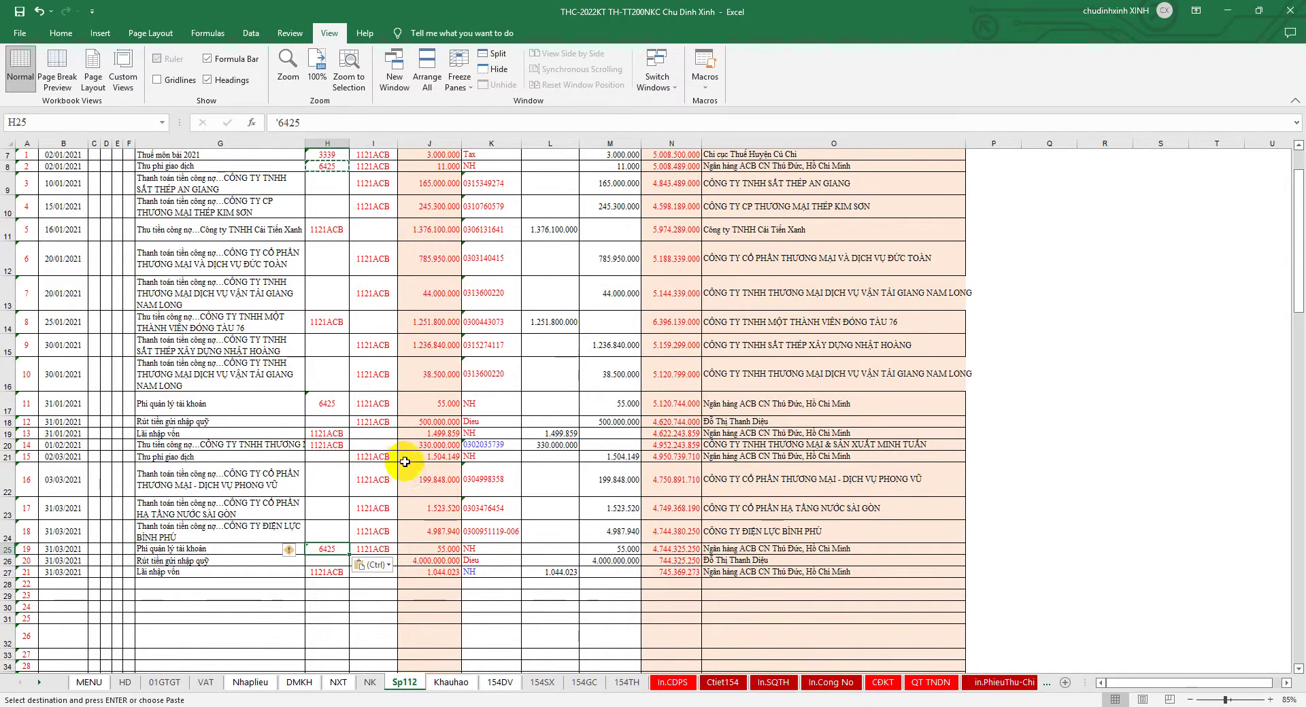
- Enter debit account 1111 in H26 and copy it to H18 for the cash-withdrawal rows
click(341, 563)
text('1111)
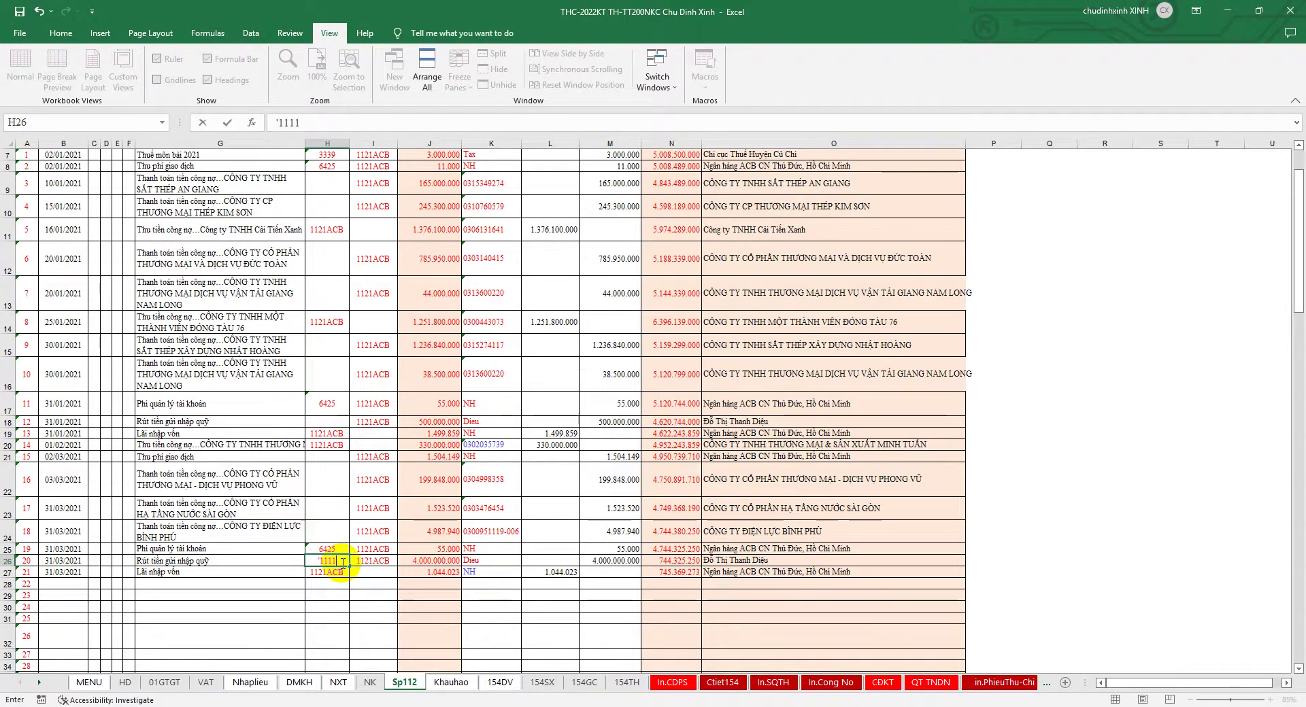
key(Return)
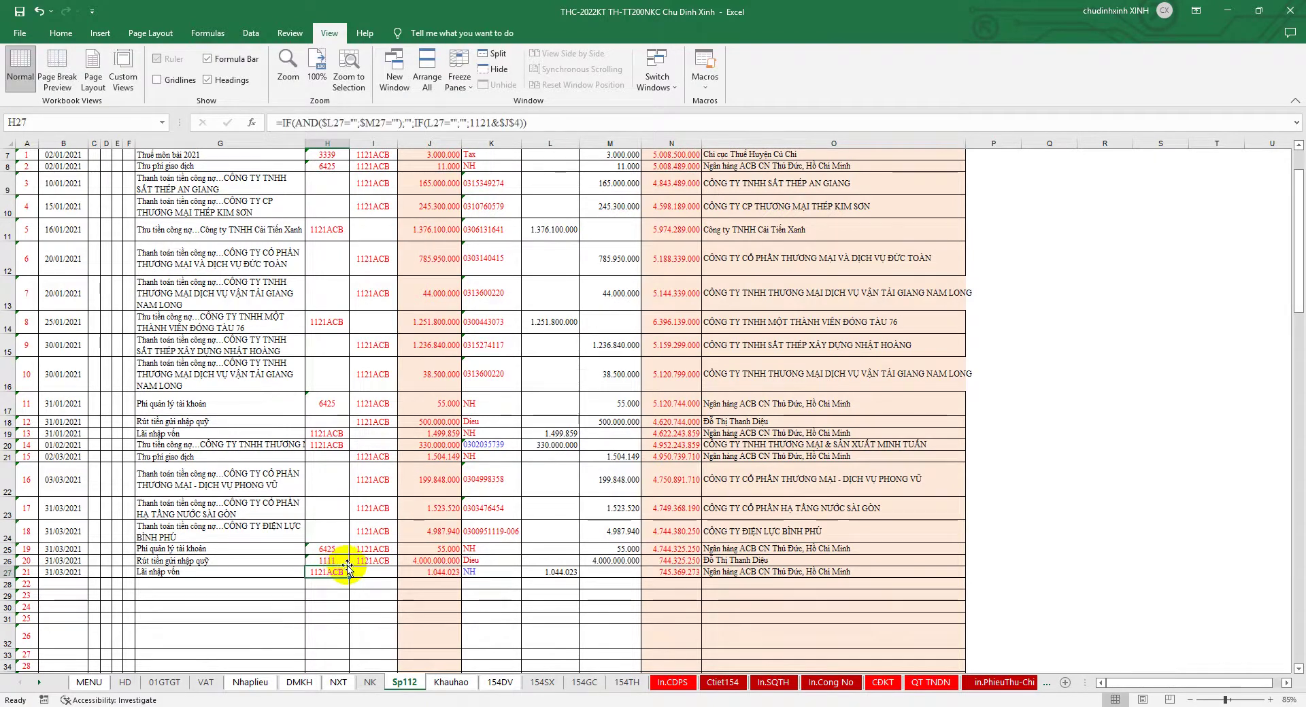
click(343, 561)
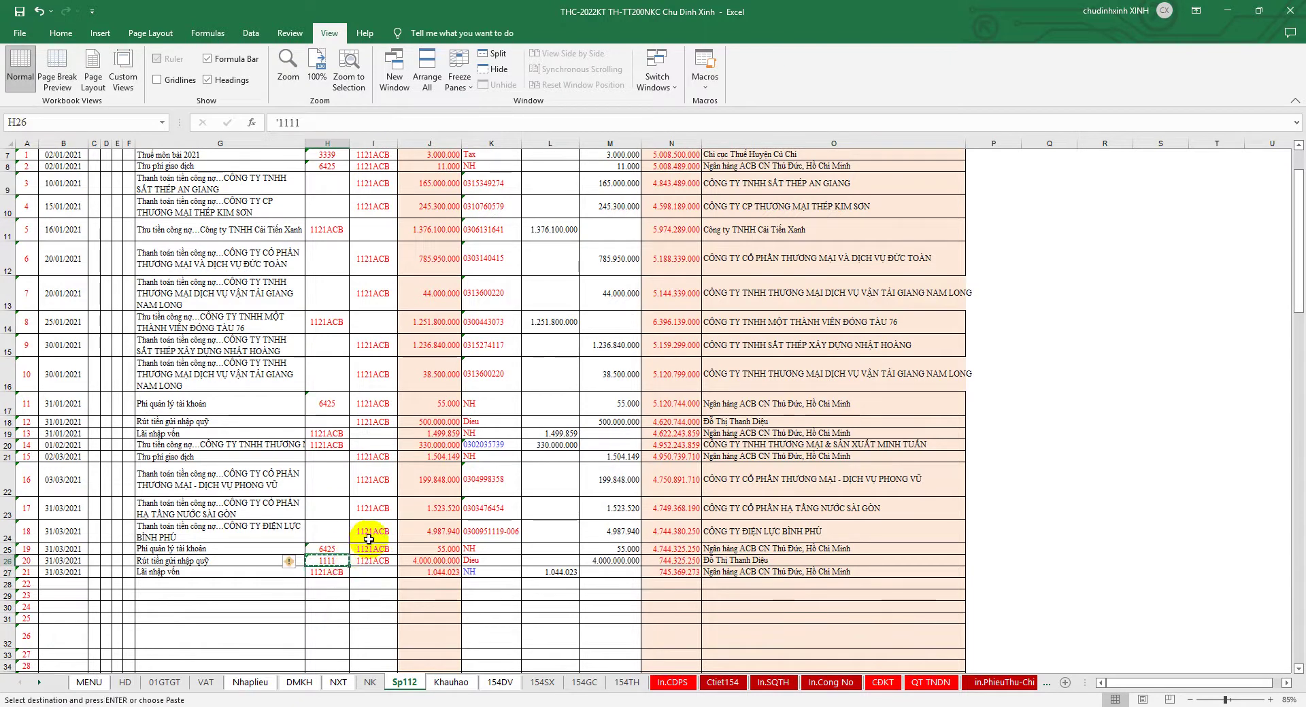
click(336, 422)
key(ctrl+v)
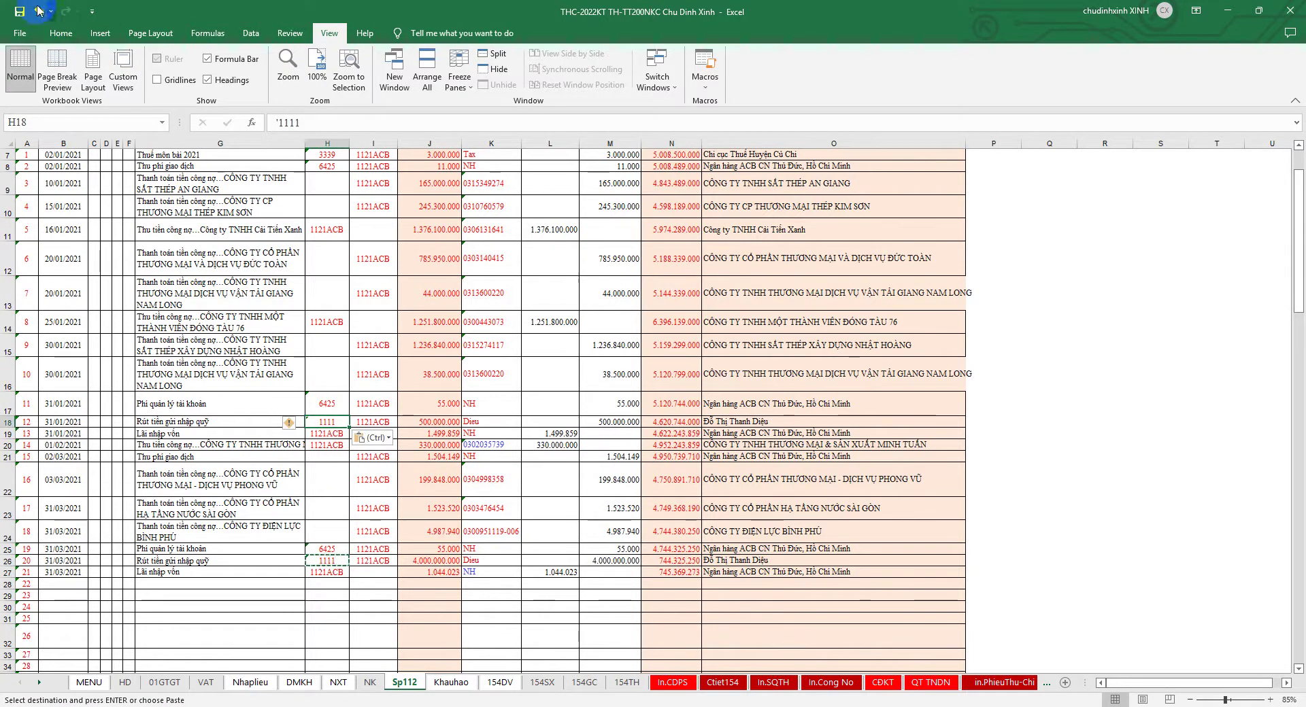
click(38, 10)
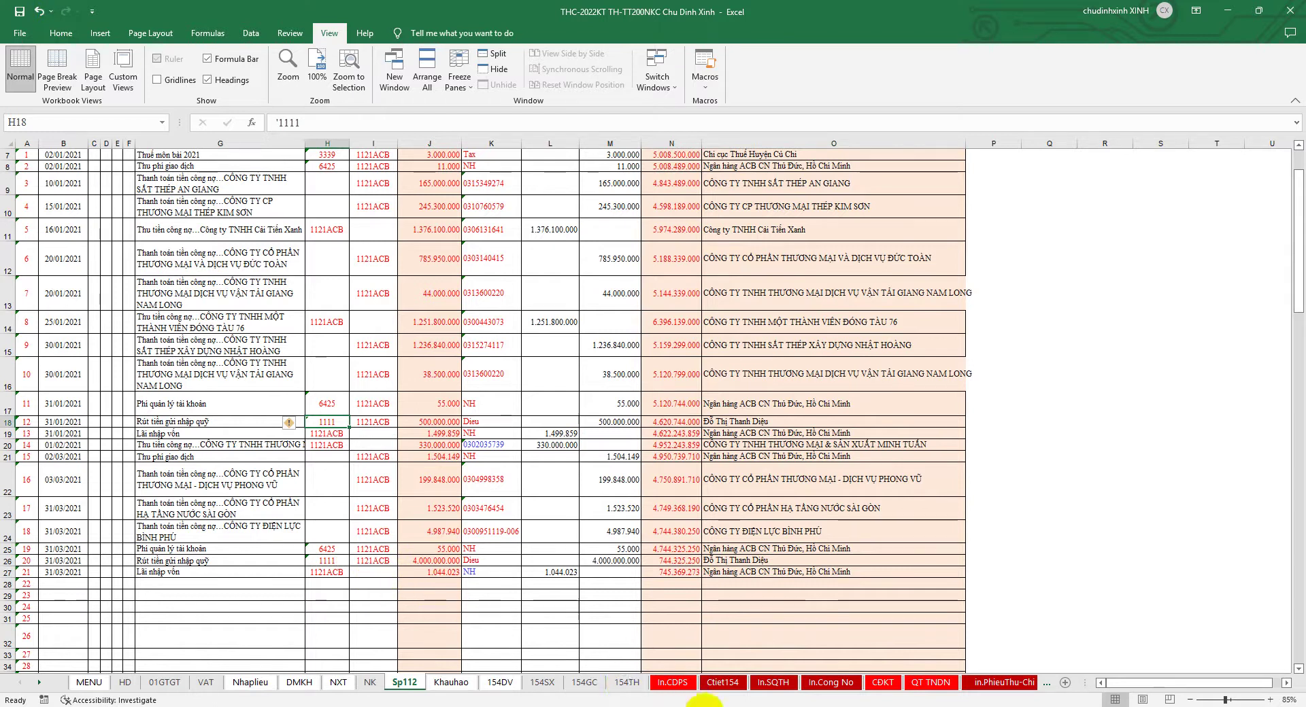
click(704, 704)
- Enter credit account 515 as text in I27 and copy it to I19
click(378, 572)
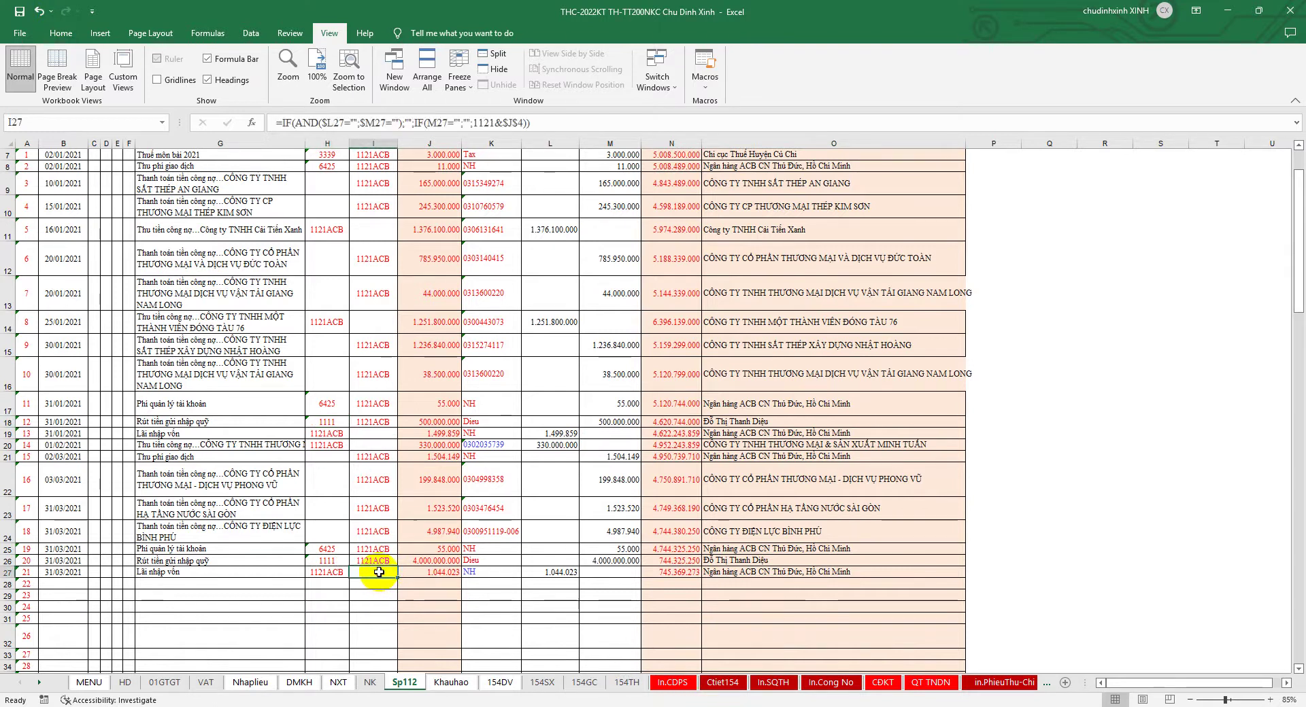
text(515)
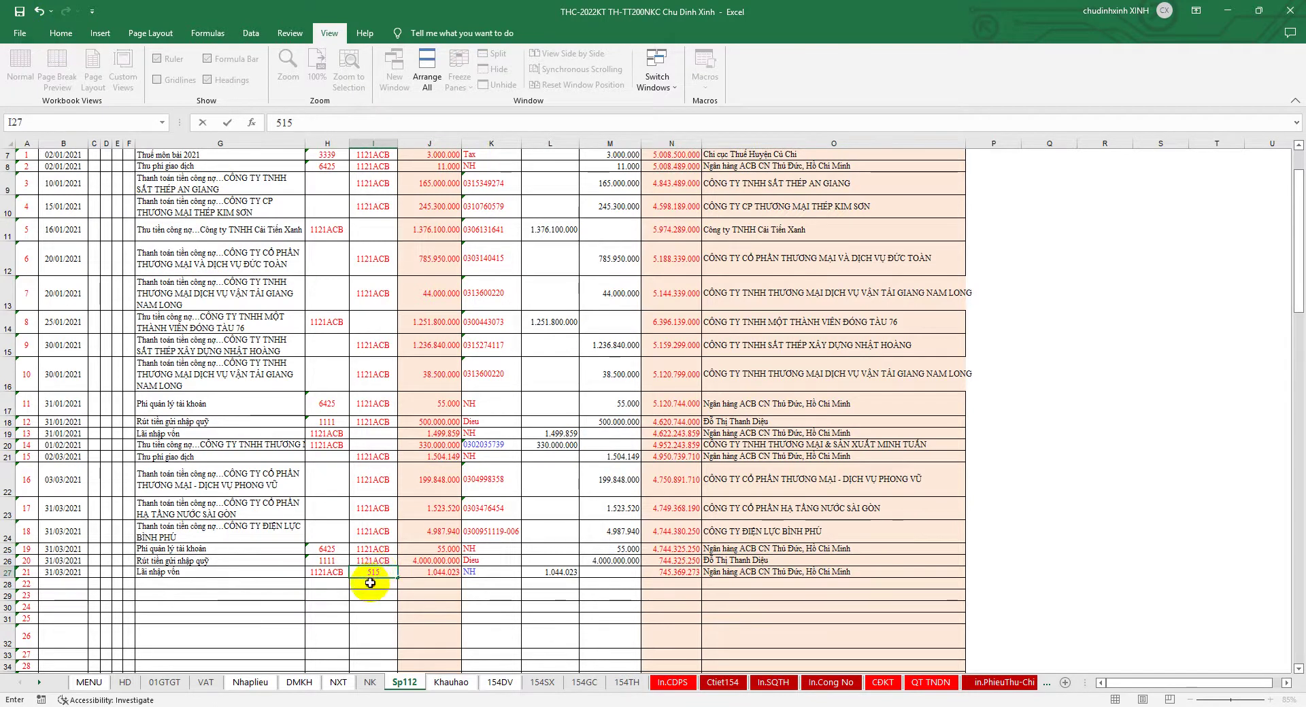
click(275, 122)
text(')
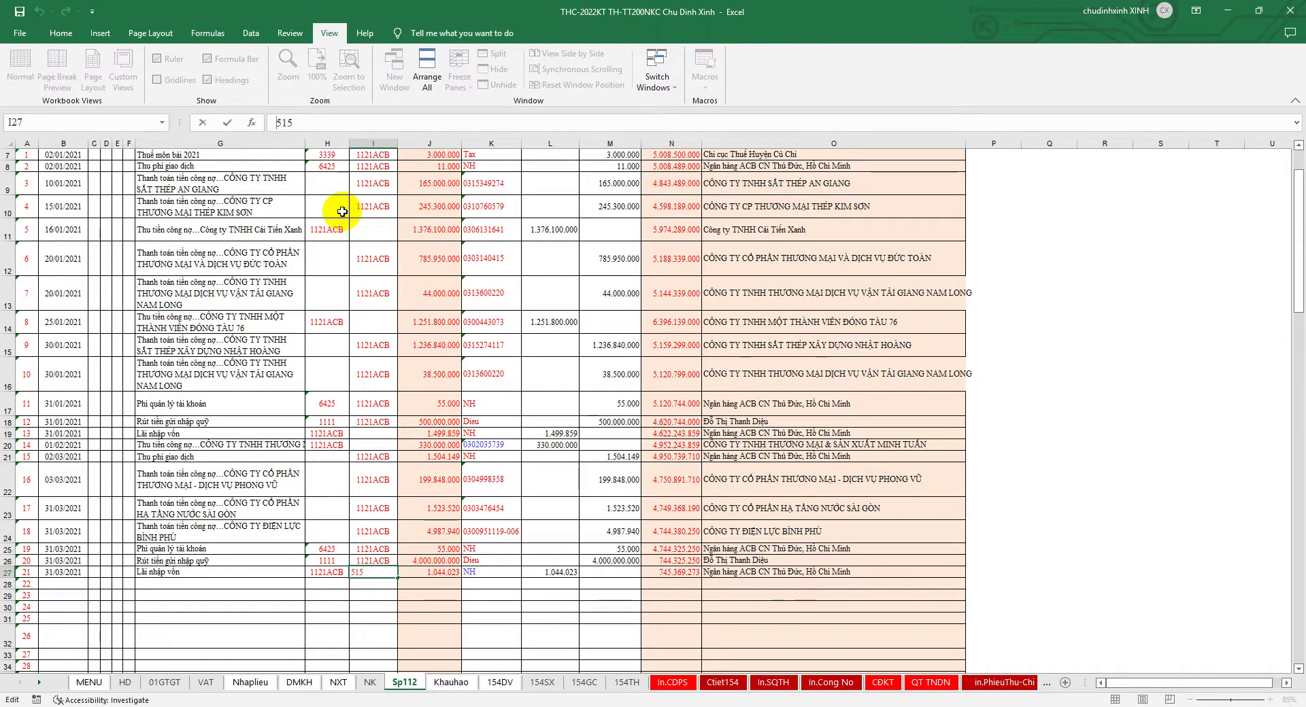
click(385, 588)
right_click(385, 574)
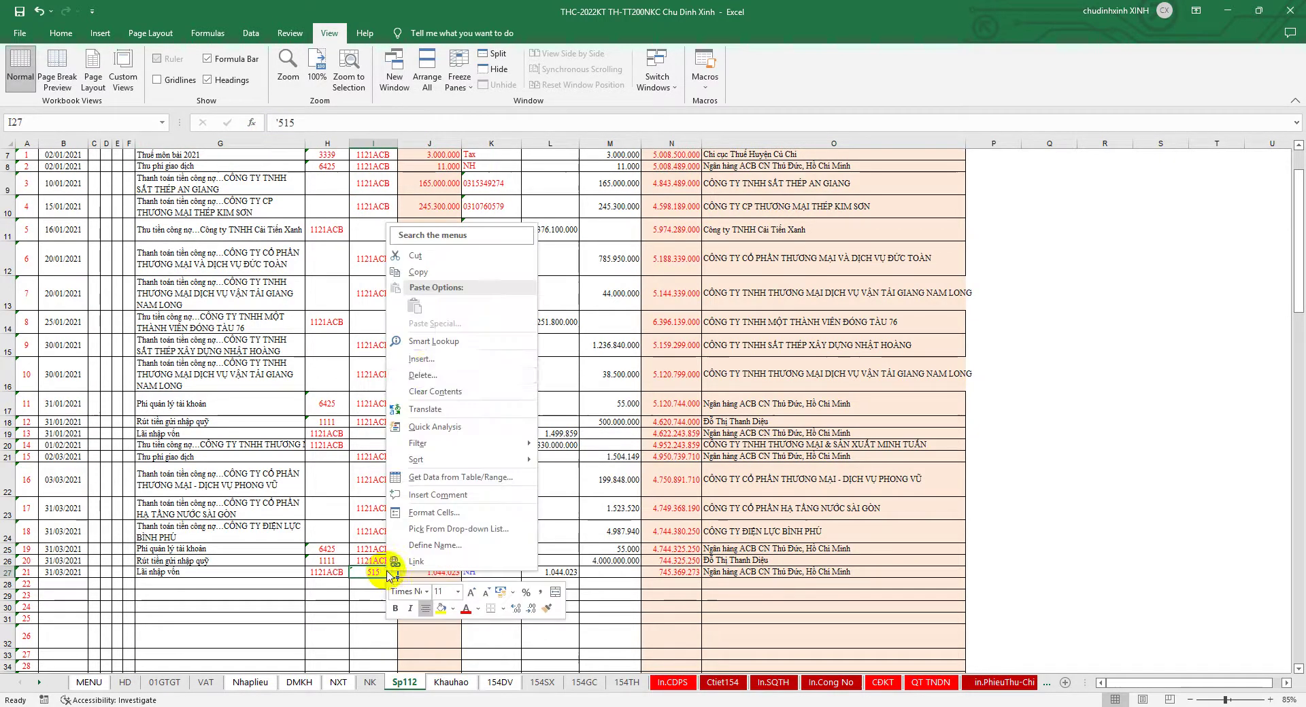
click(417, 272)
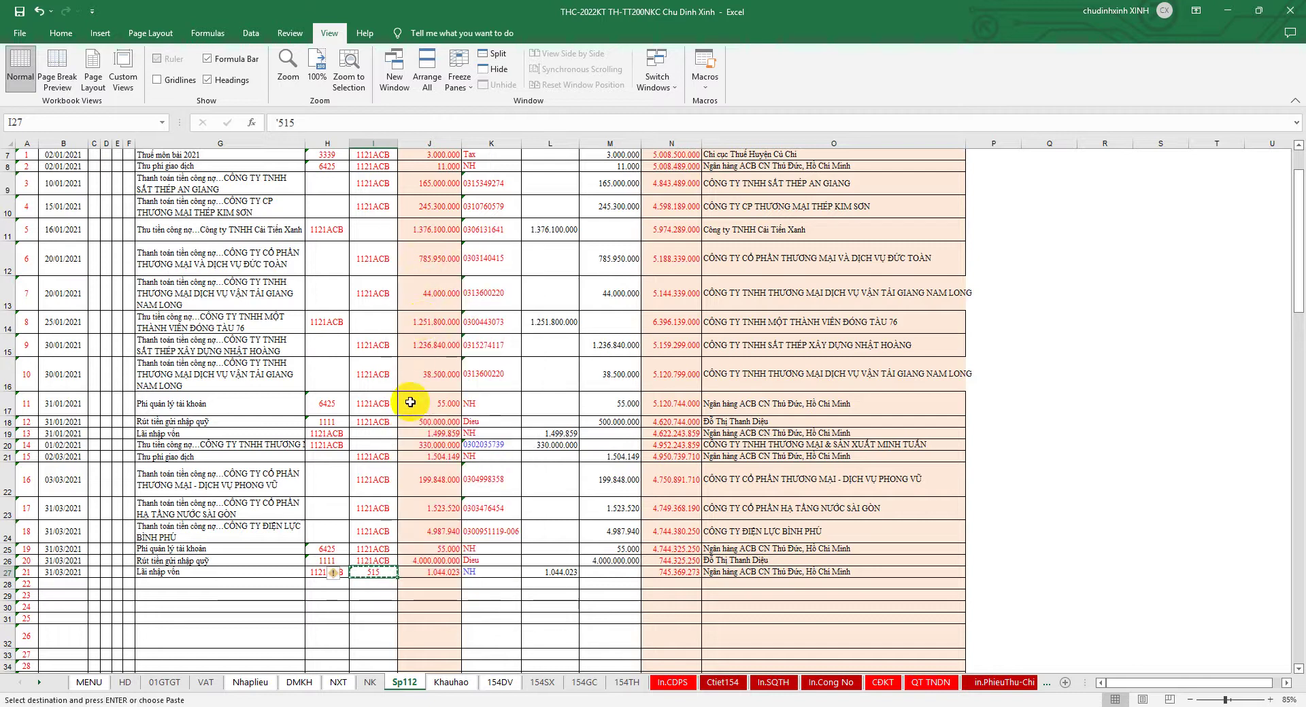
click(378, 431)
key(ctrl+v)
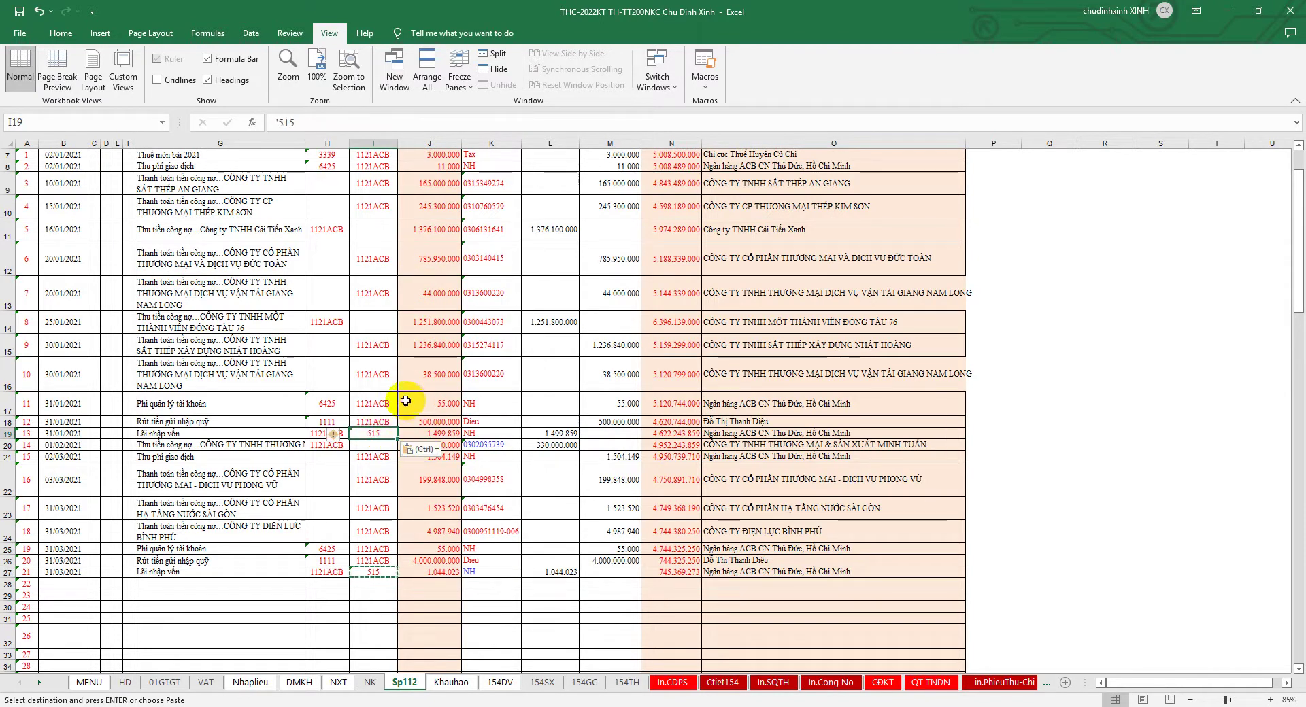
scroll(371, 338, up, 1)
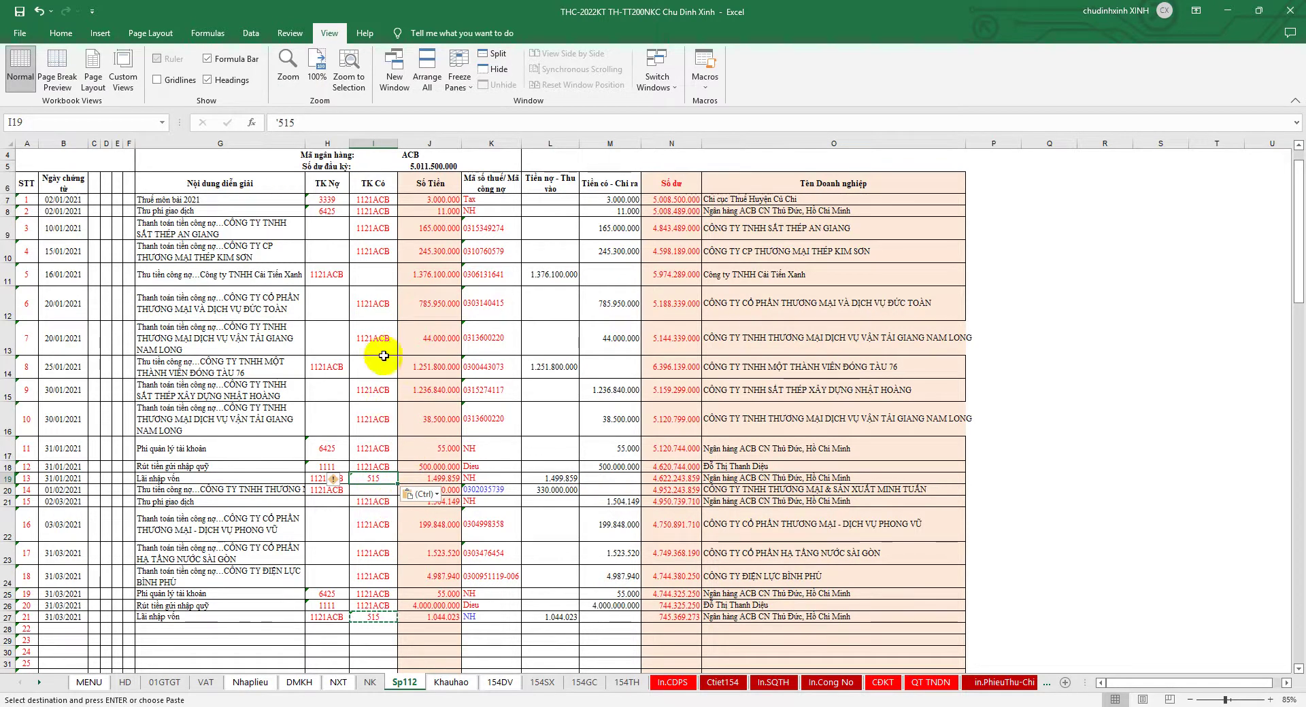
click(328, 229)
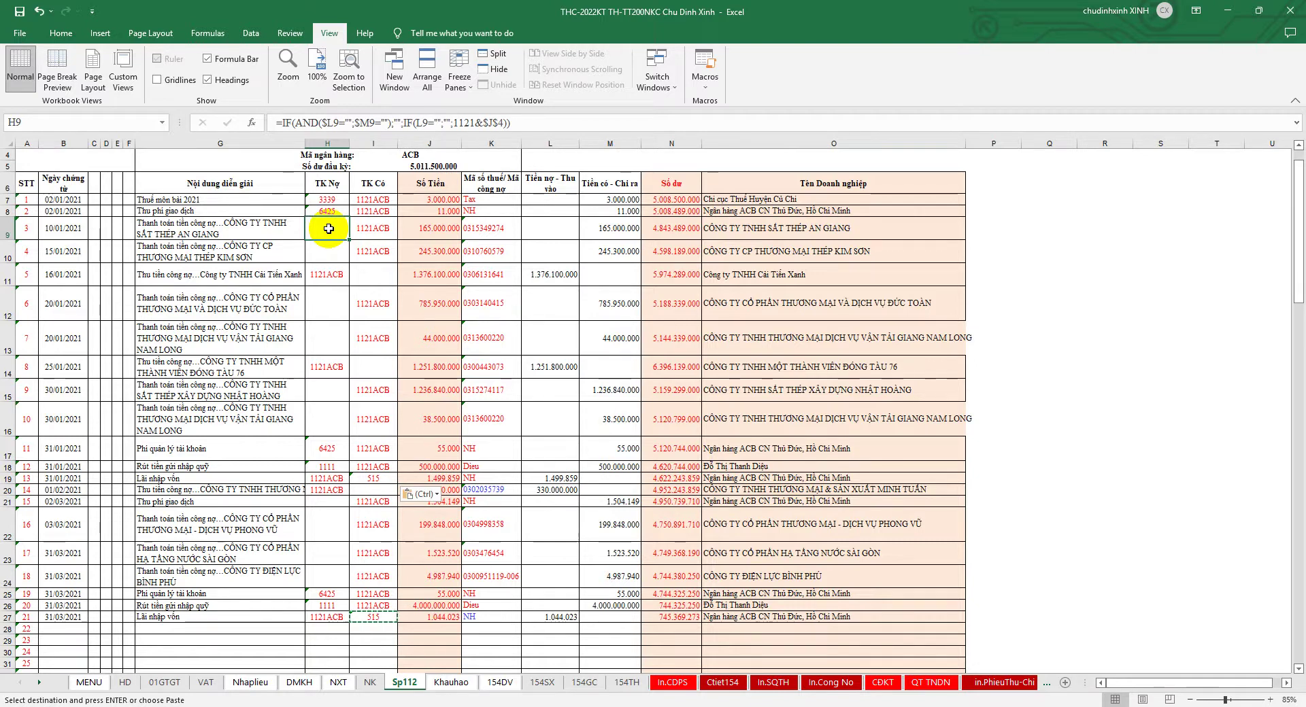
- Enter '331 as the debit account in H9 and paste it into H10 and H12:H13
text('331)
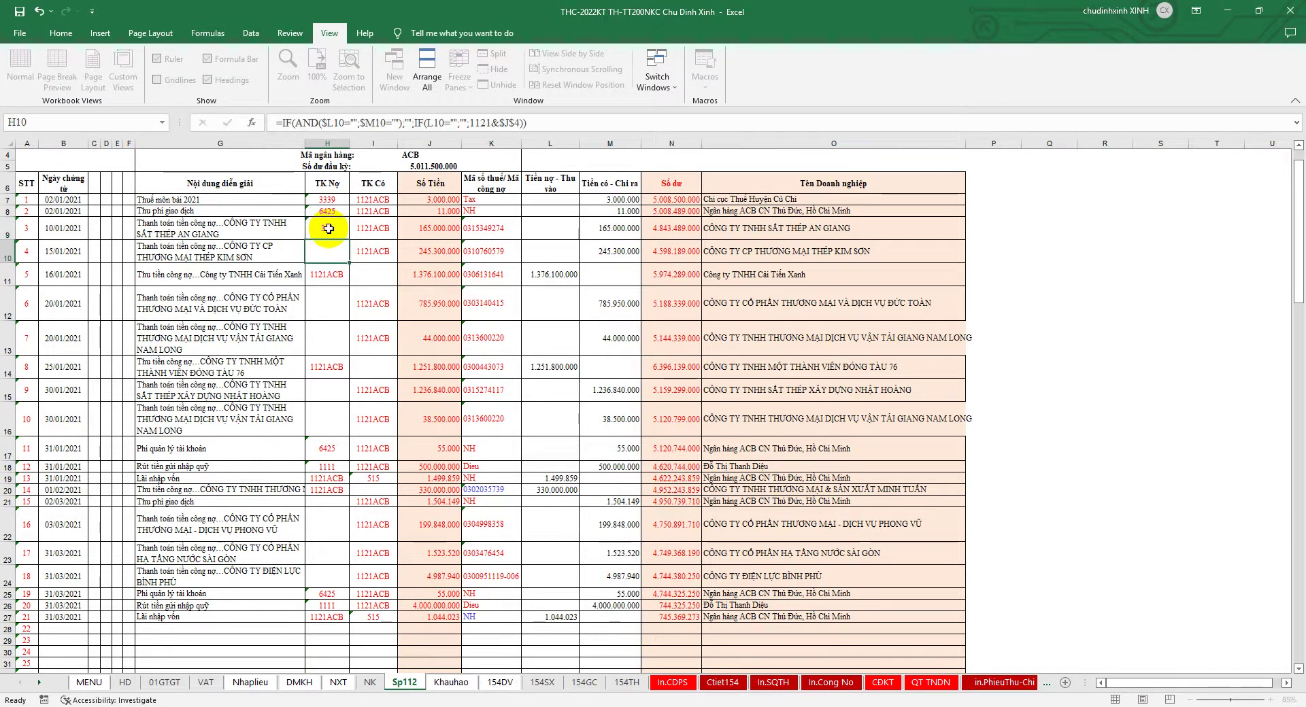
key(ctrl+Return)
key(ctrl+c)
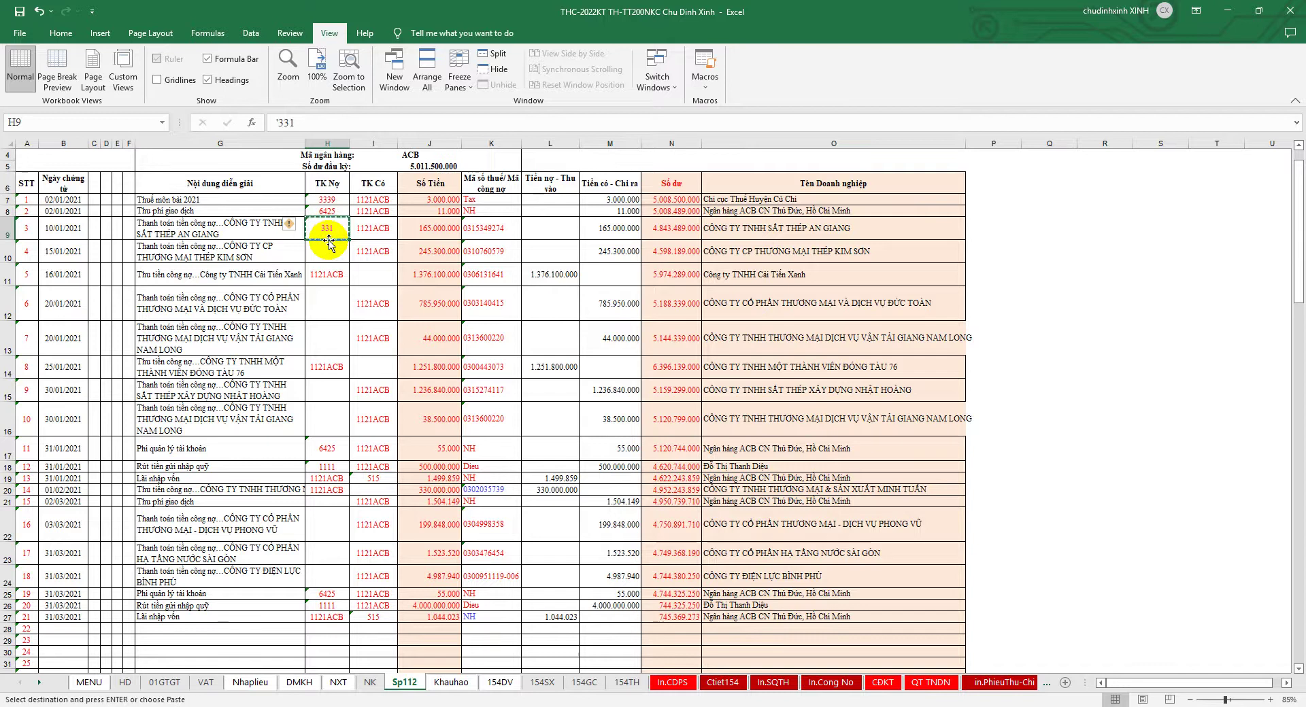
click(328, 246)
key(ctrl+v)
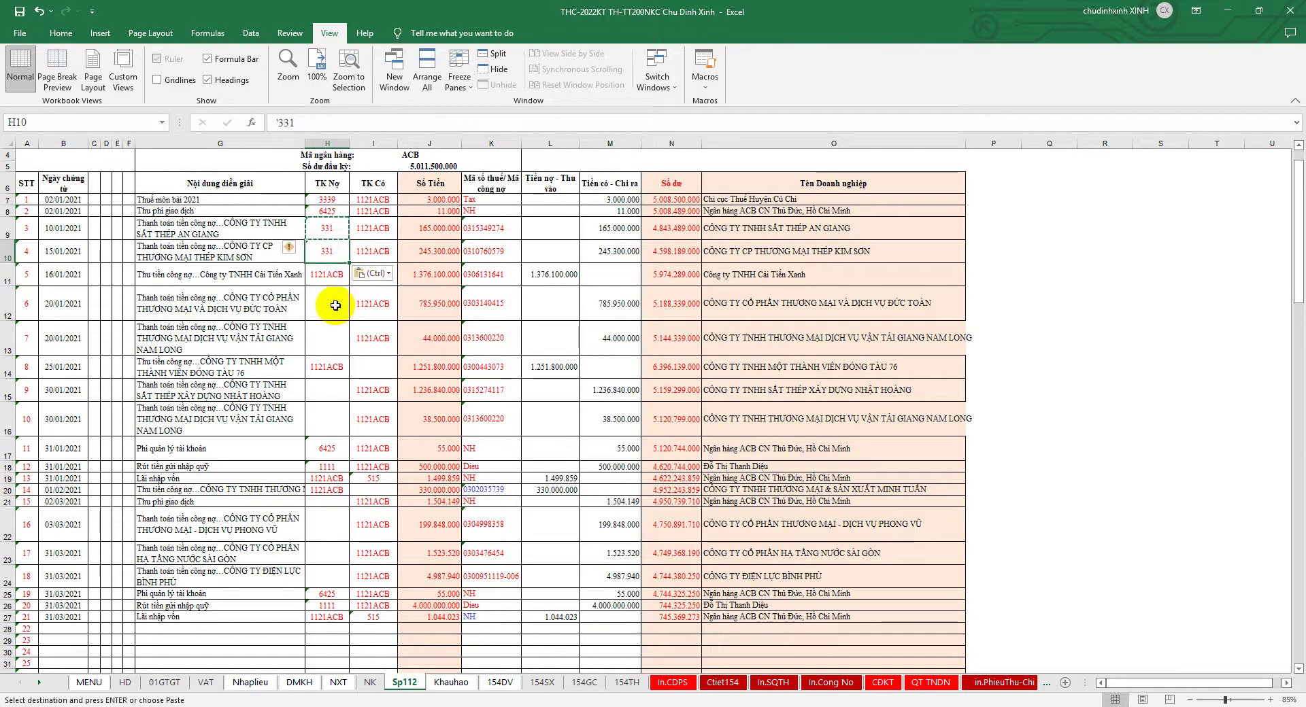
drag(335, 306, 335, 328)
key(ctrl+v)
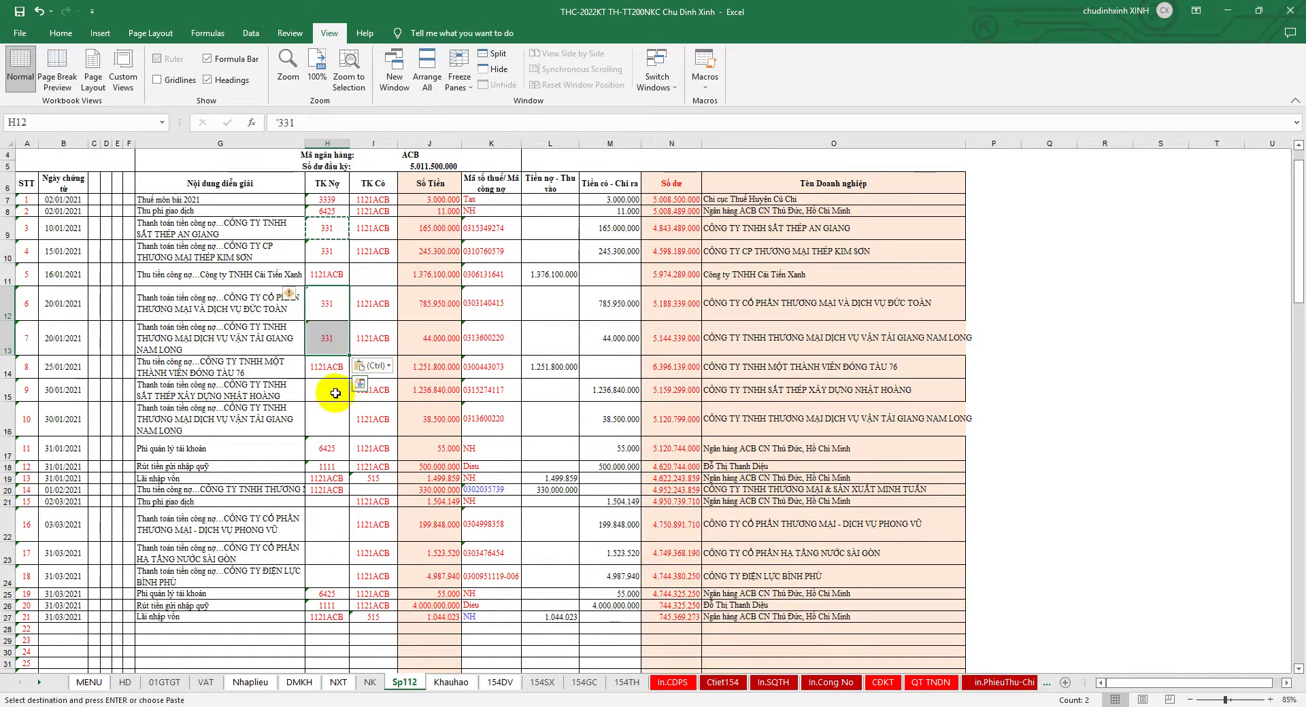
- Paste debit account 331 into H15:H16 and H22:H24
drag(335, 393, 337, 415)
key(ctrl+v)
click(550, 466)
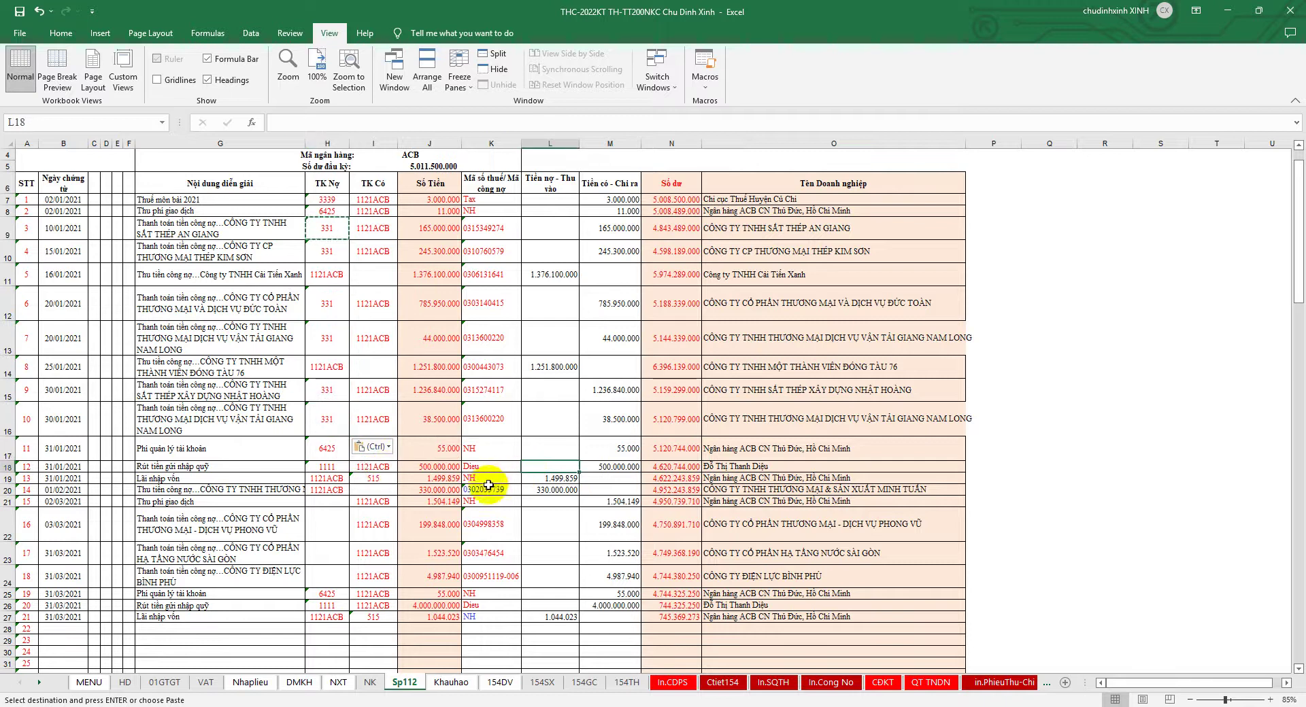
scroll(476, 483, down, 1)
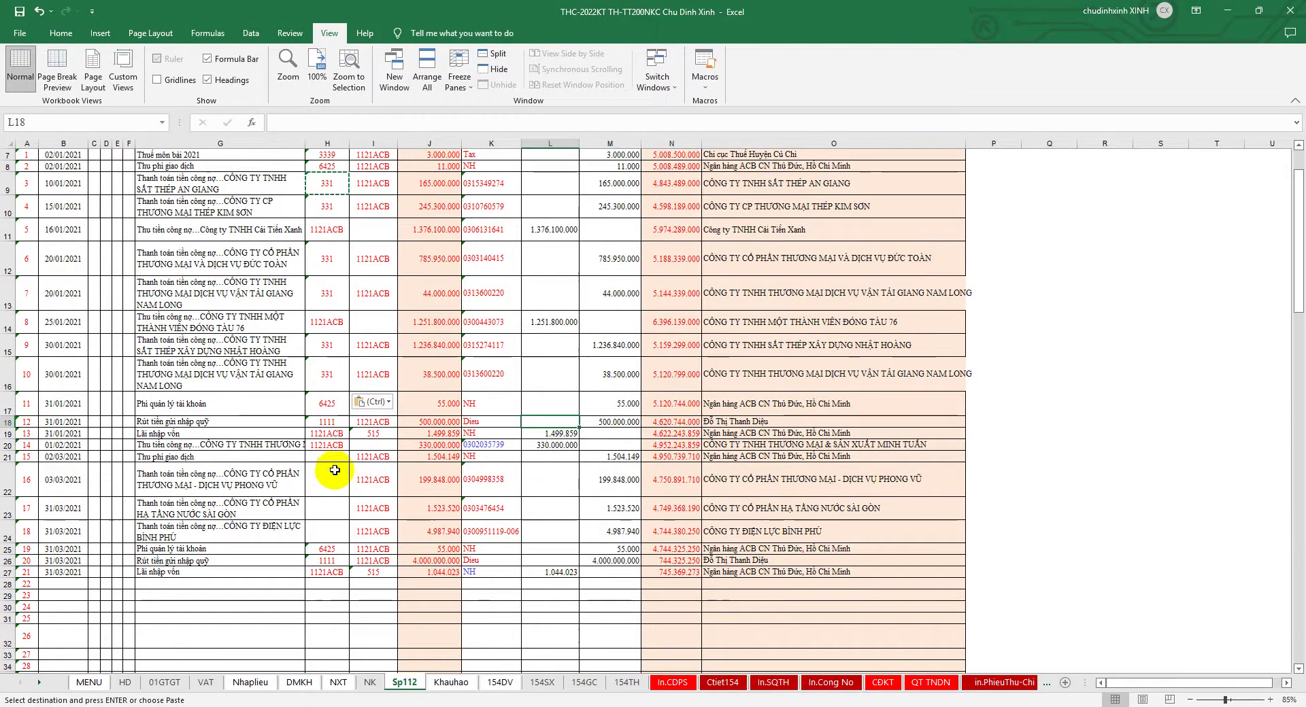
drag(338, 475, 347, 523)
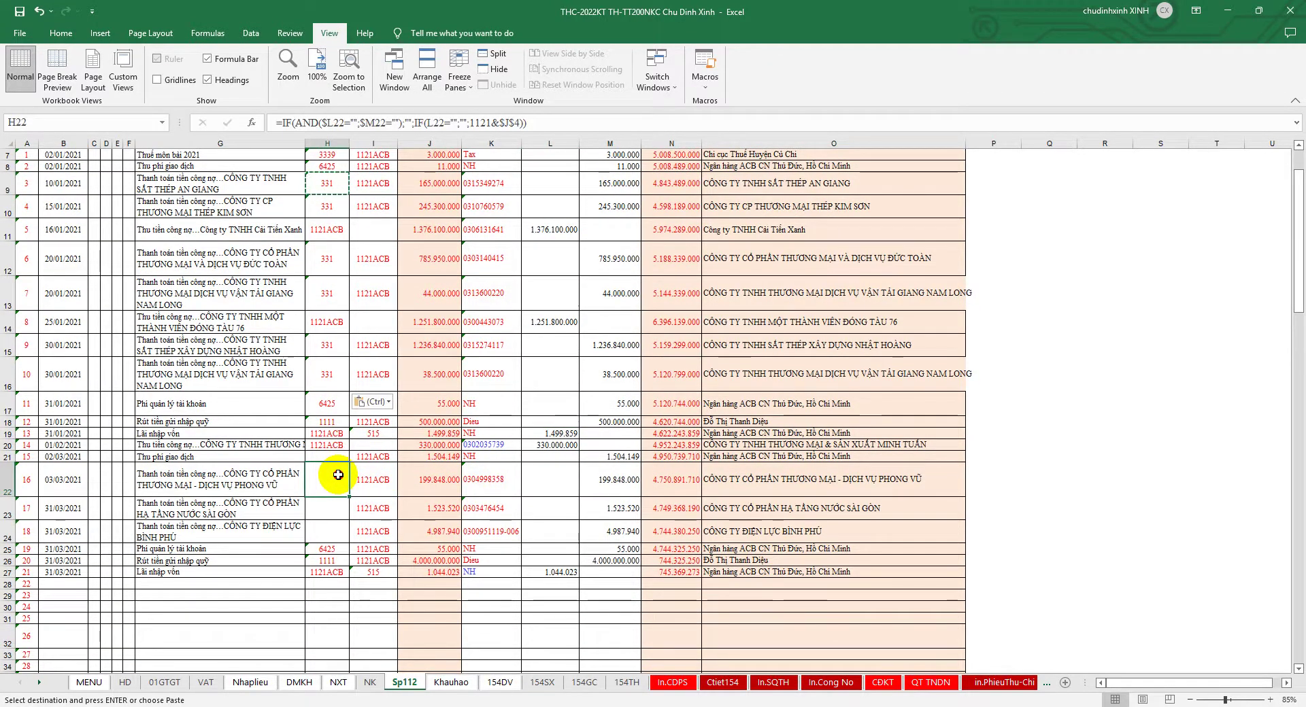
key(ctrl+v)
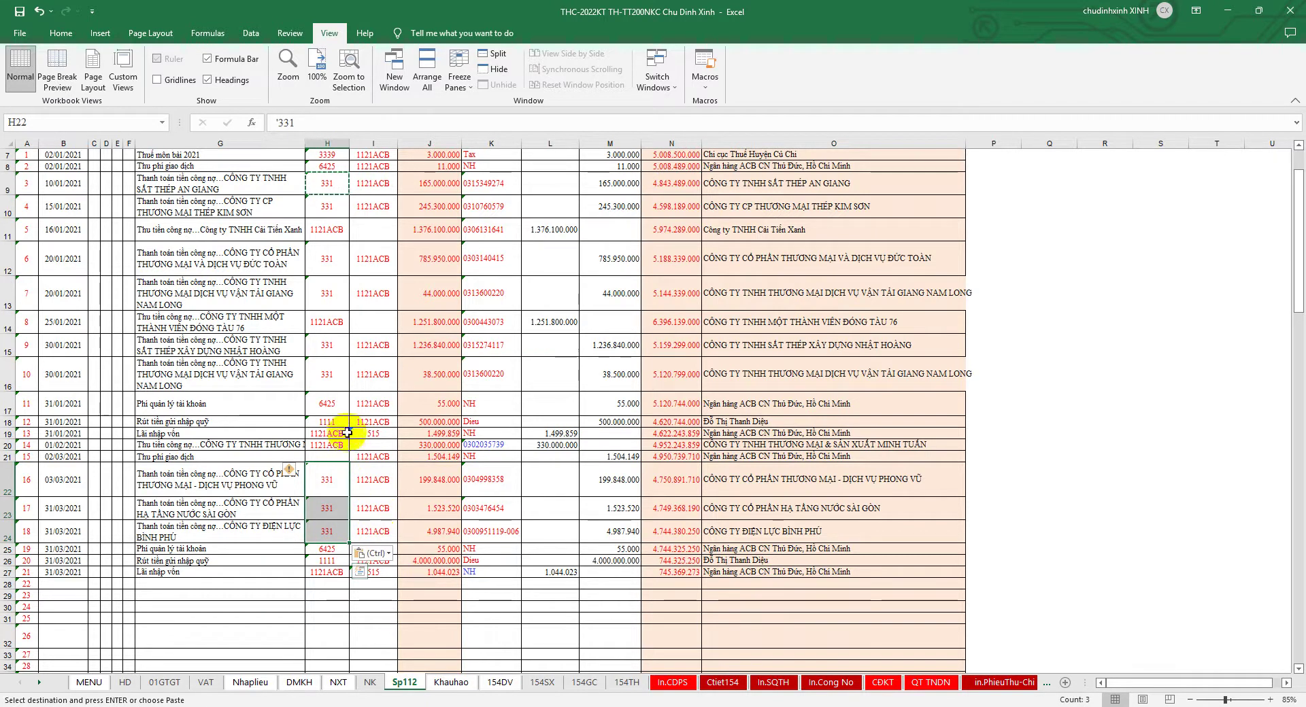
- Copy the 6425 fee account from H17 into the fee row's debit cell H21
click(338, 404)
key(ctrl+c)
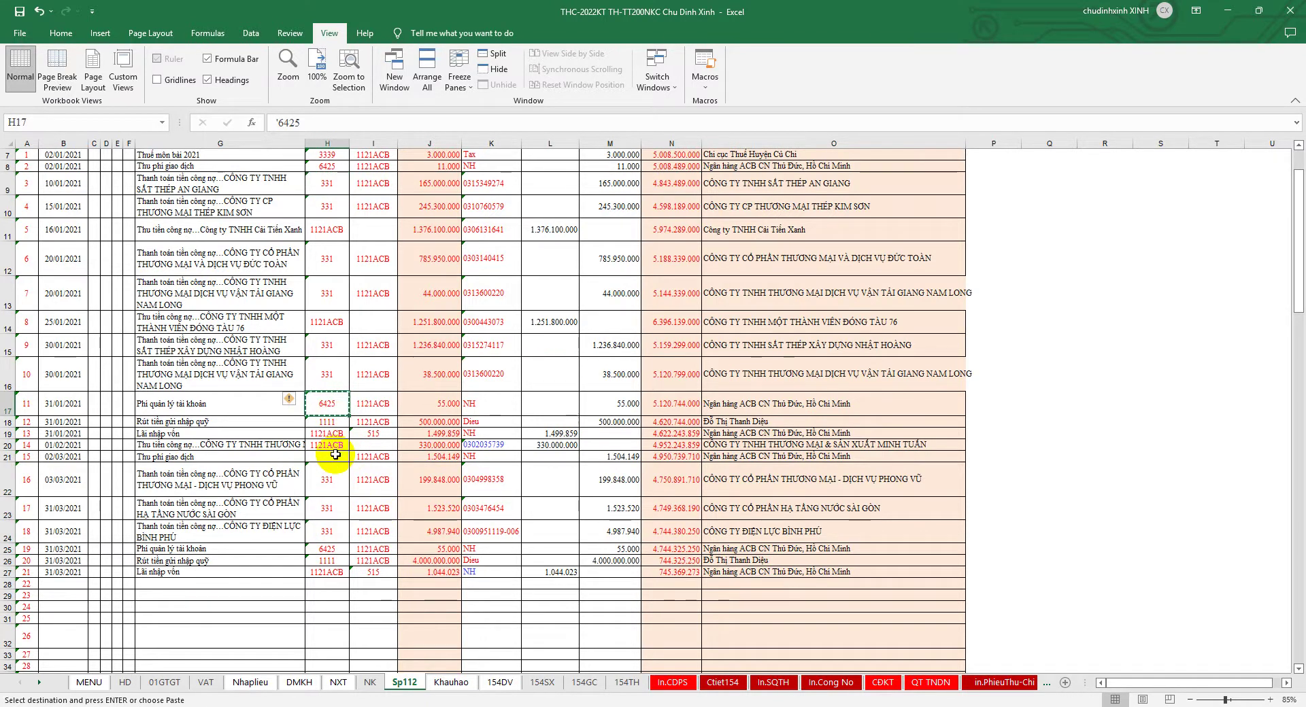
click(335, 455)
key(ctrl+v)
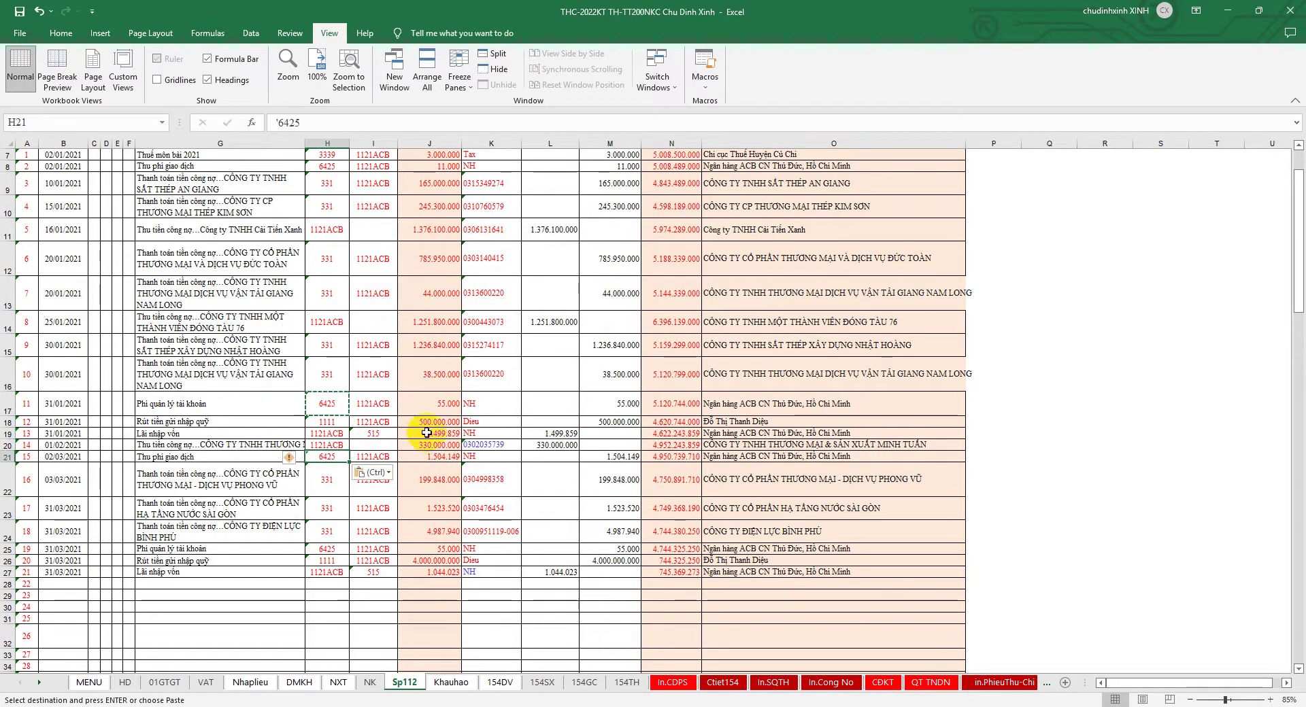
- Set credit account 131 in I11, I14 and I20 for the customer receipts
click(383, 228)
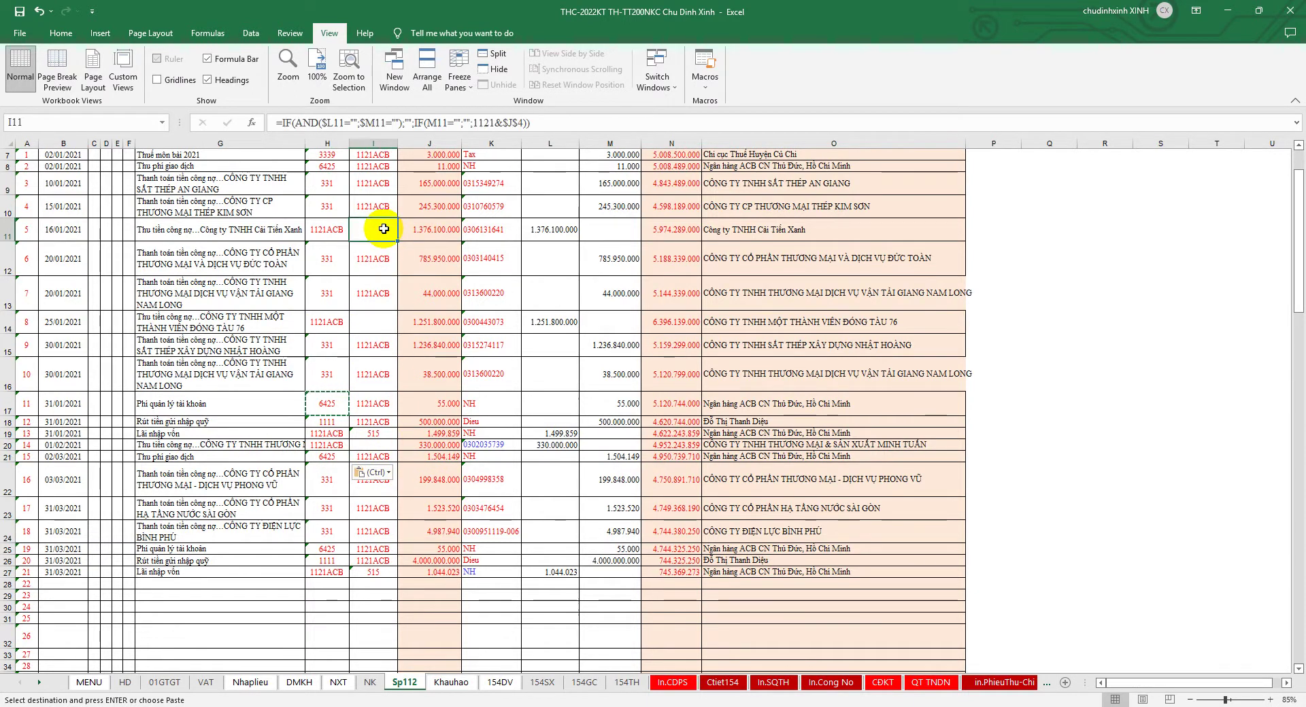
text('131)
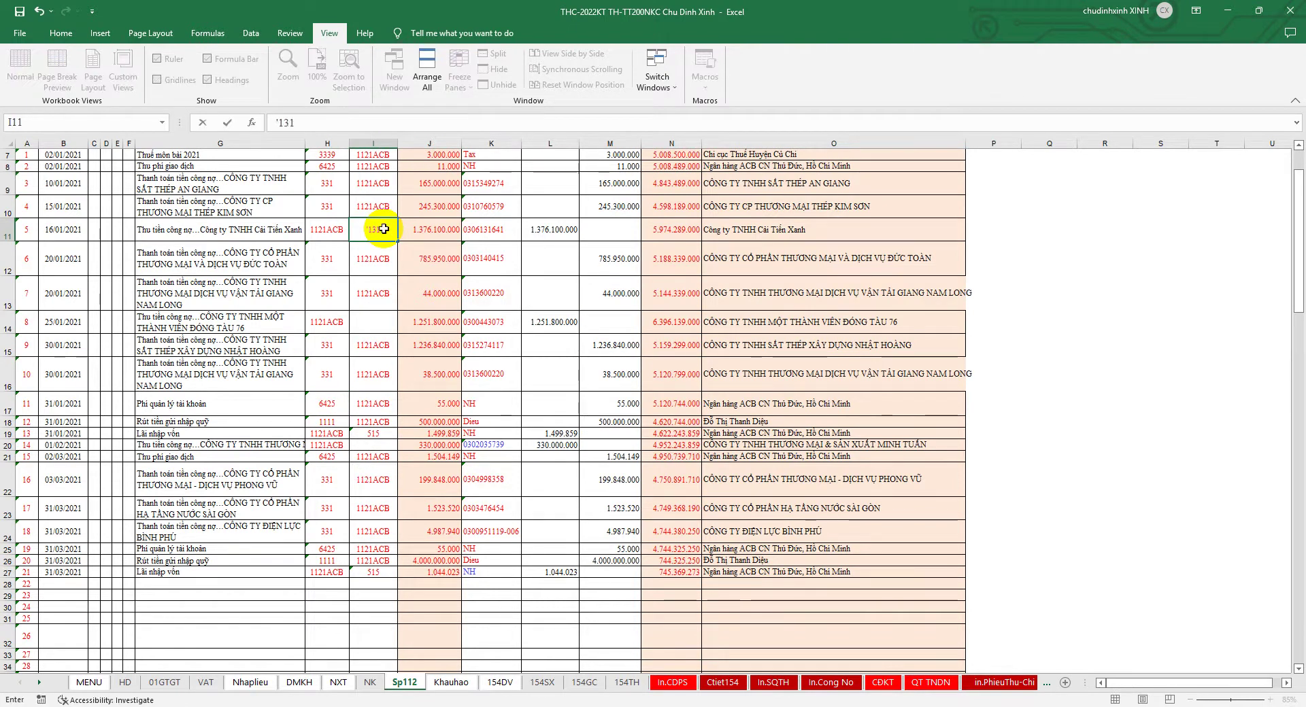
key(ctrl+Return)
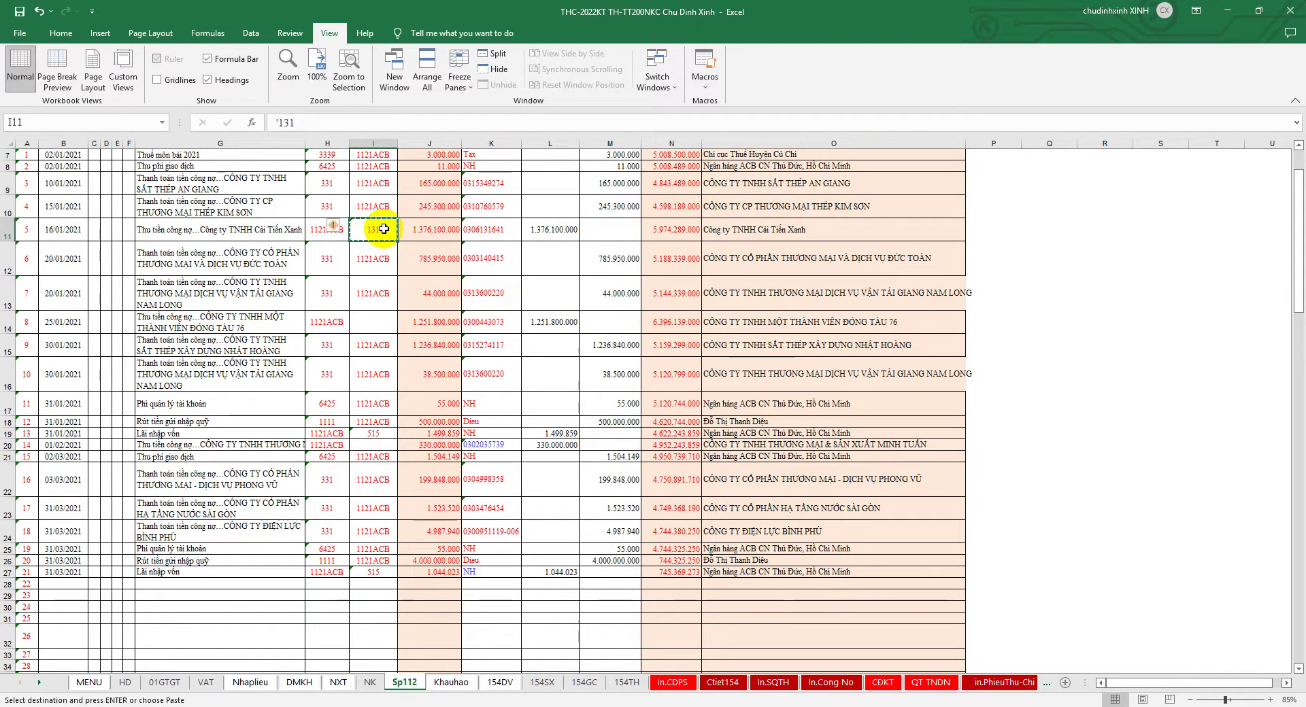
click(374, 321)
key(ctrl+v)
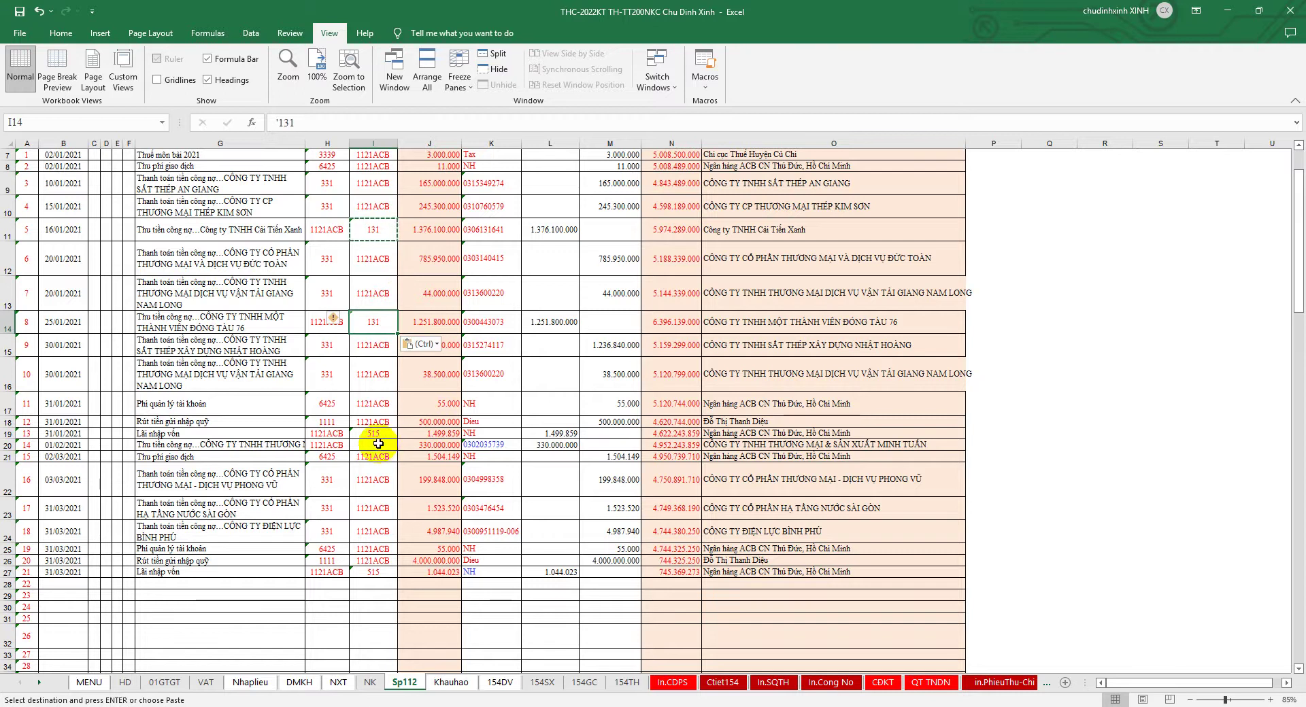
click(378, 443)
key(ctrl+v)
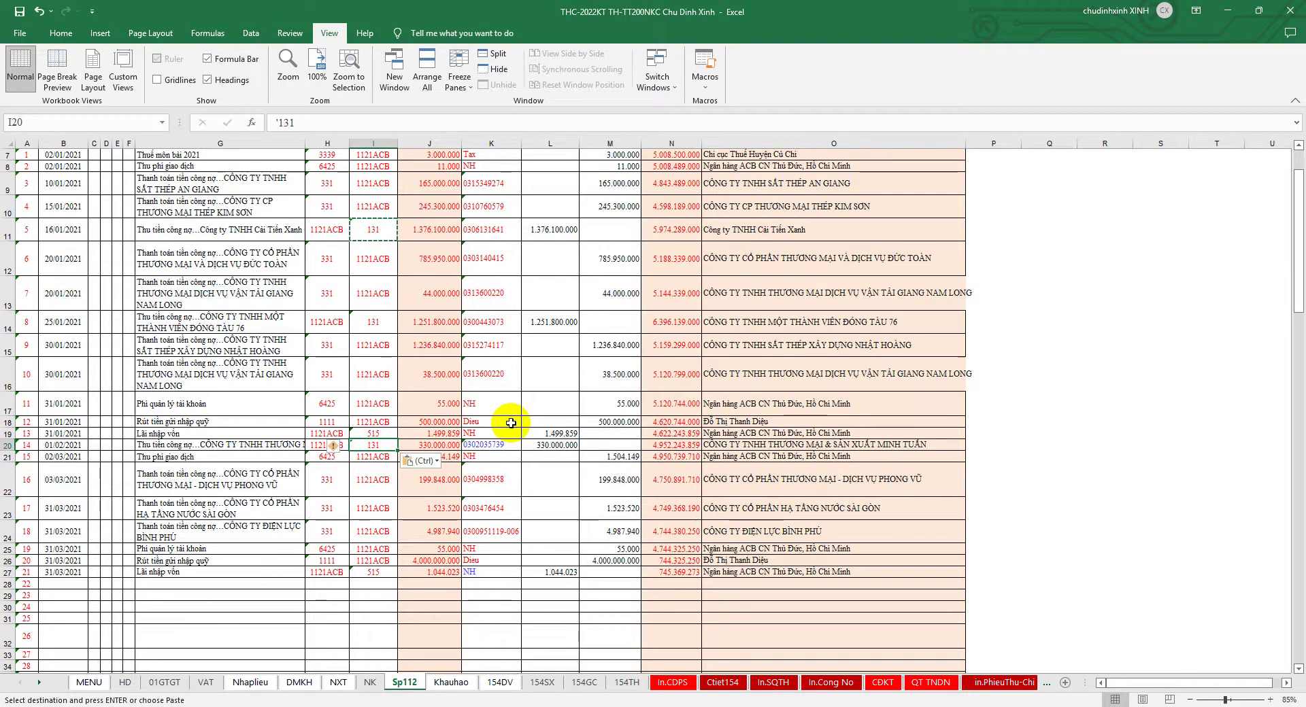
- Review the debit and credit codes and select the ledger entries to transfer
scroll(487, 431, up, 2)
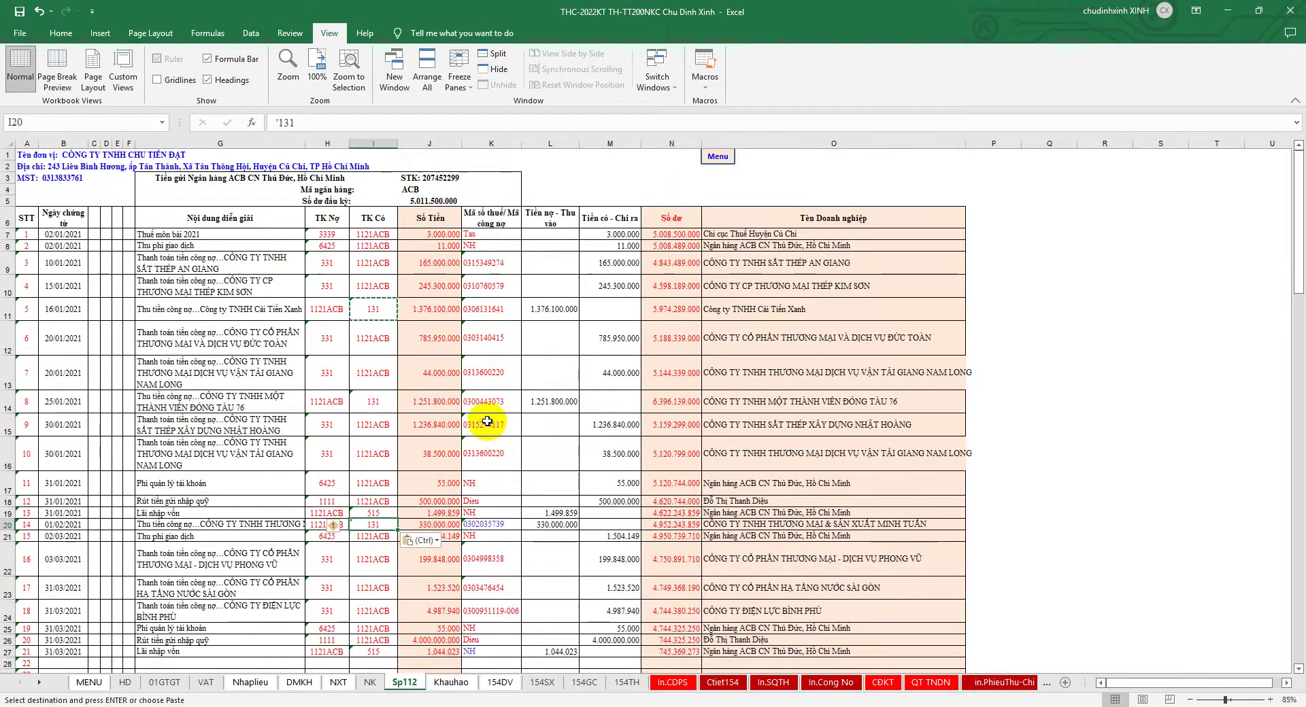
click(20, 10)
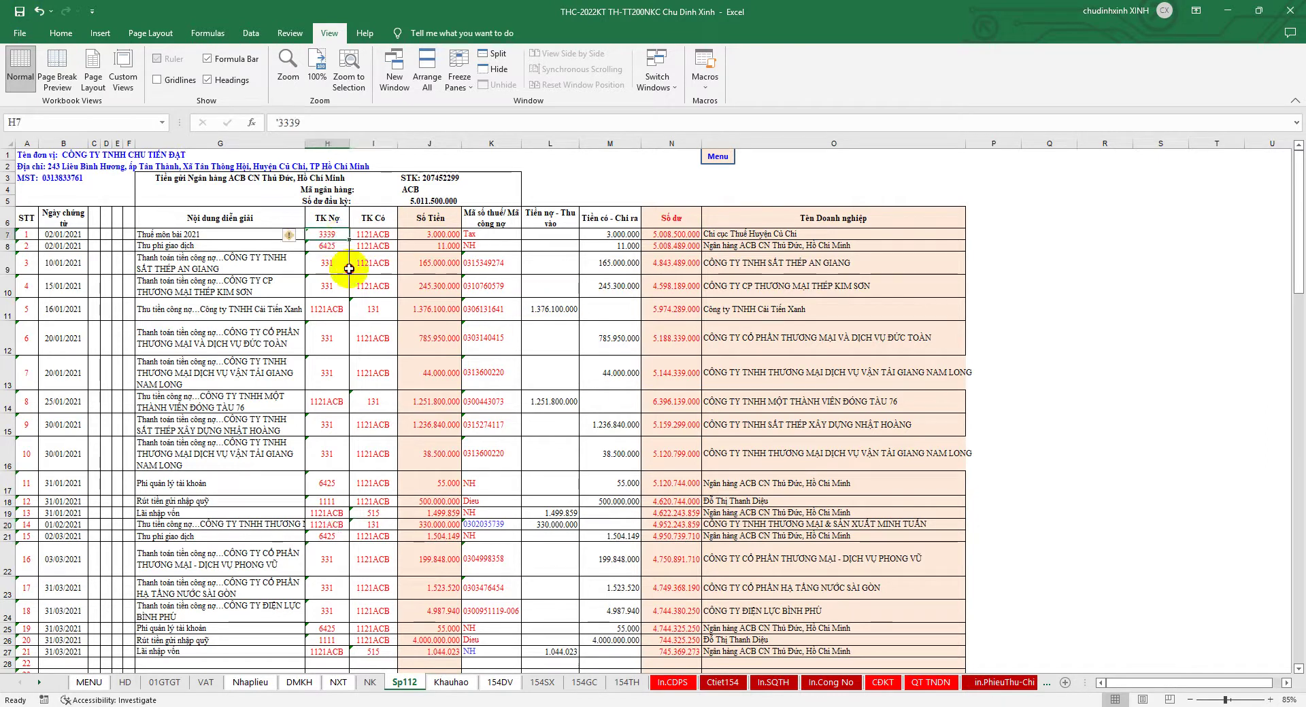
drag(326, 235, 374, 463)
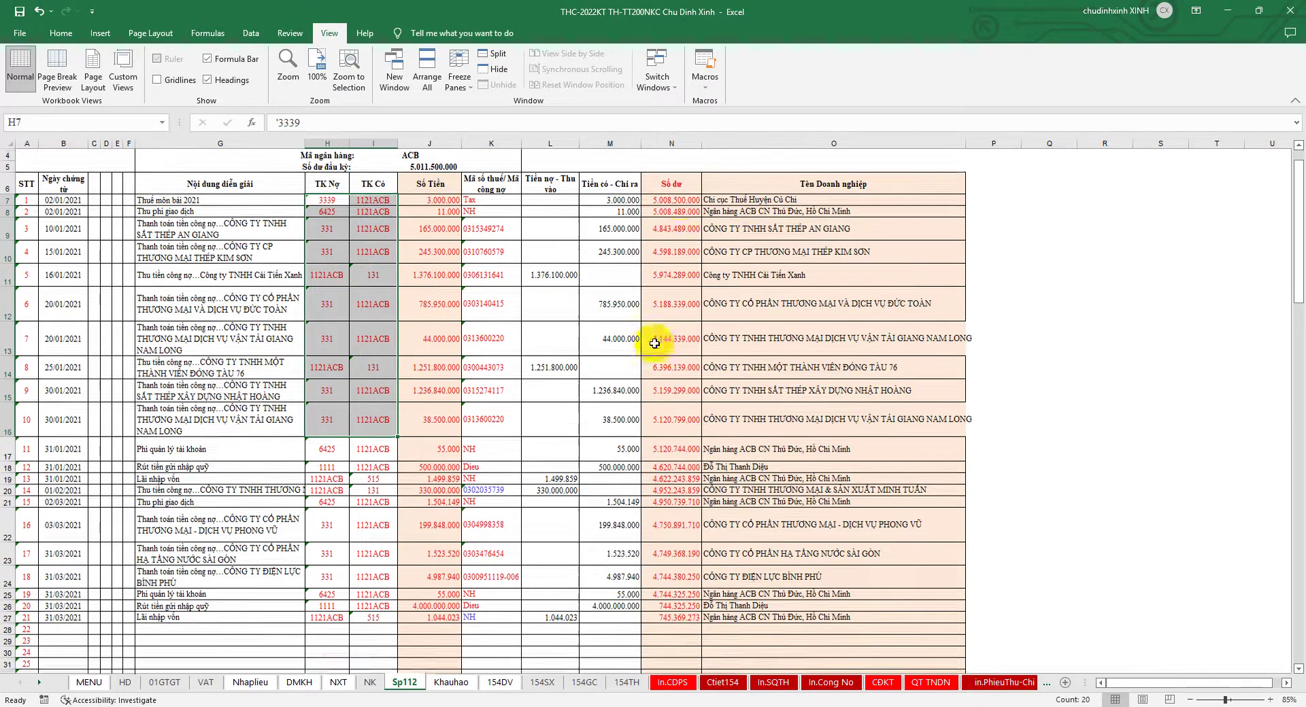
scroll(614, 338, down, 1)
drag(671, 184, 671, 490)
scroll(653, 476, down, 2)
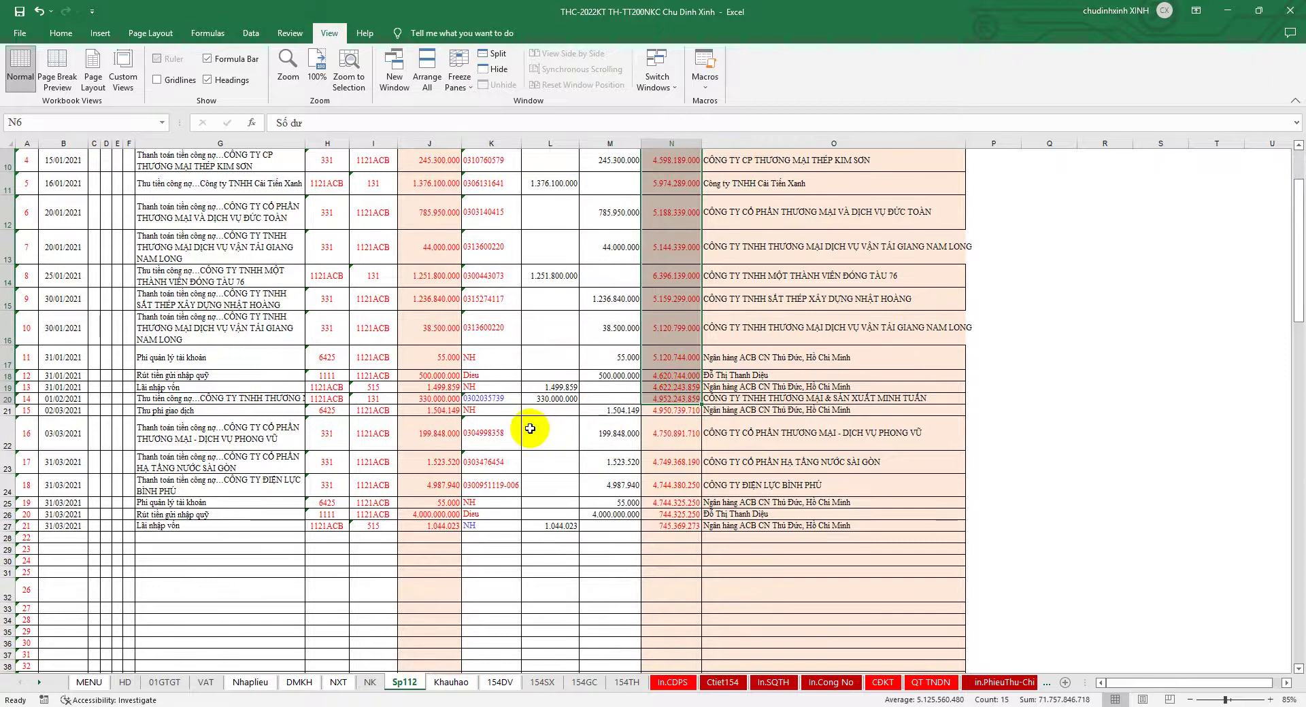
scroll(385, 432, up, 3)
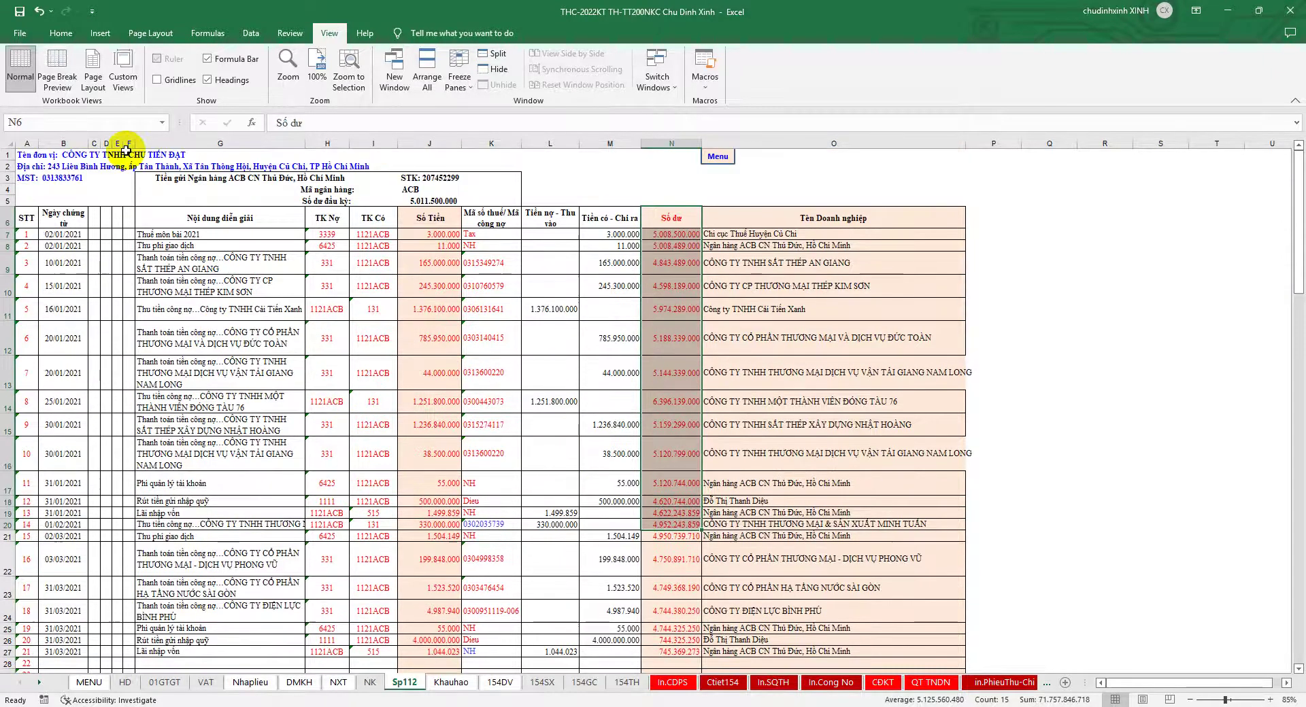
mouse_move(63, 234)
mouse_down()
mouse_move(484, 276)
mouse_move(495, 358)
mouse_move(472, 646)
mouse_move(473, 424)
mouse_up()
- Copy the selected Sp112 ACB ledger entries
scroll(466, 408, up, 5)
right_click(350, 262)
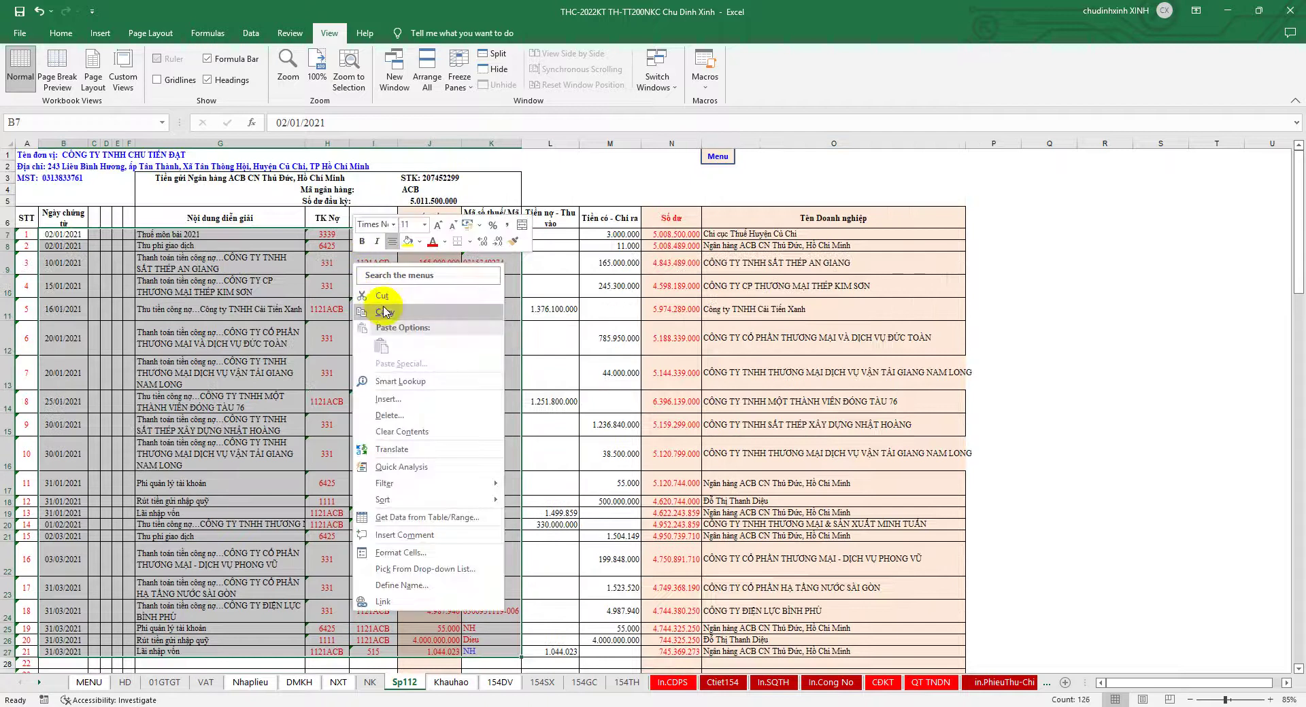
click(371, 300)
right_click(366, 308)
click(391, 326)
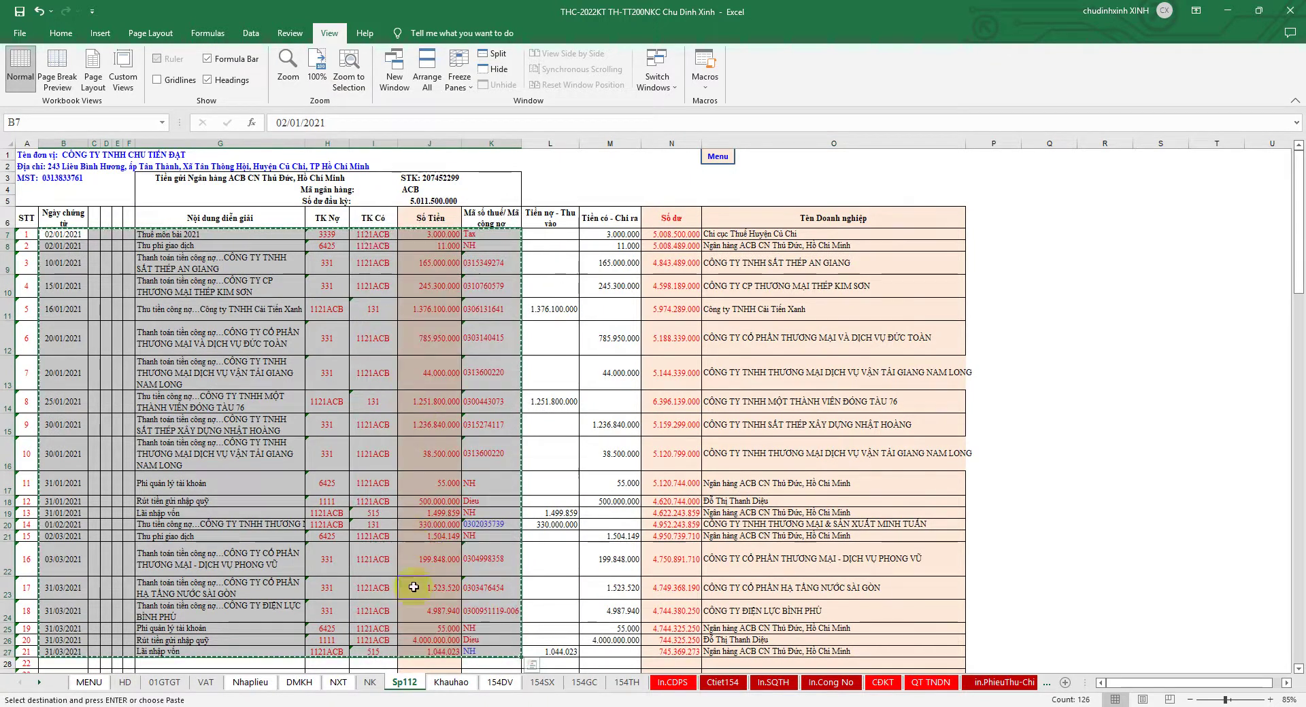
- Paste the ACB entries into the Nhaplieu journal starting at F122
click(251, 683)
scroll(408, 516, down, 7)
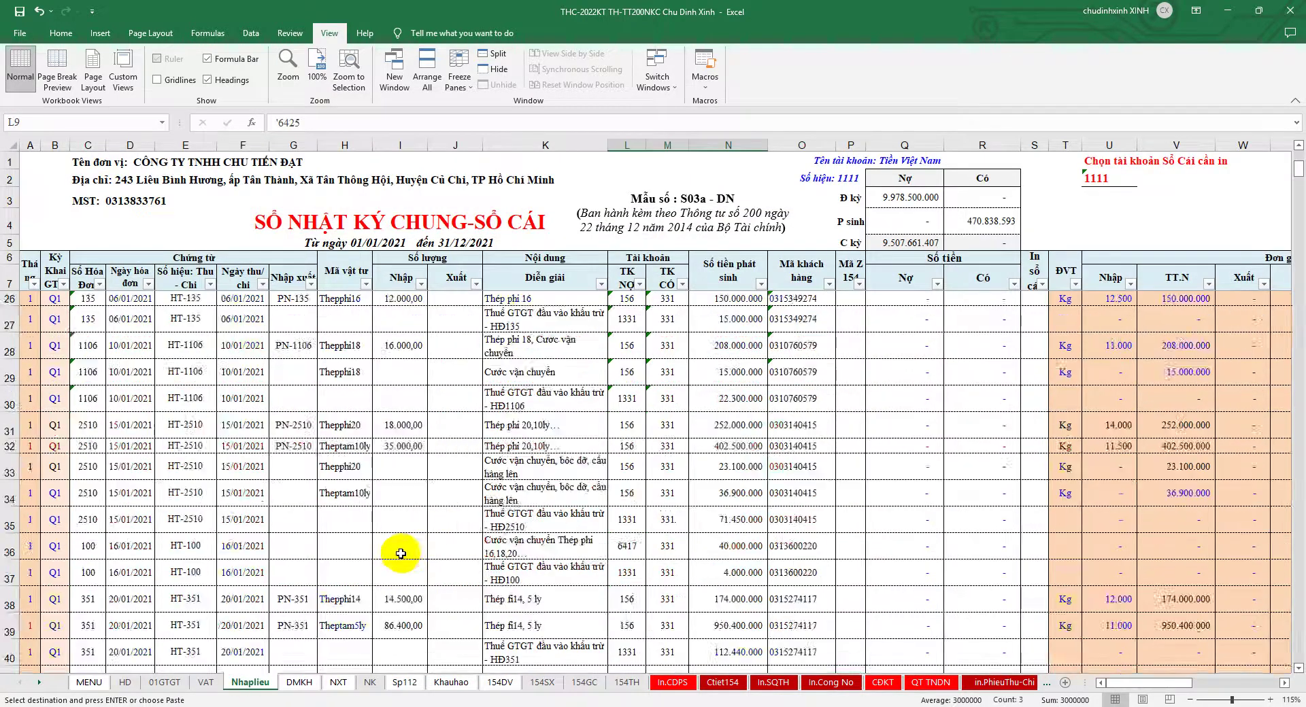
scroll(394, 548, down, 7)
scroll(393, 548, down, 5)
scroll(394, 548, down, 5)
scroll(394, 548, down, 5)
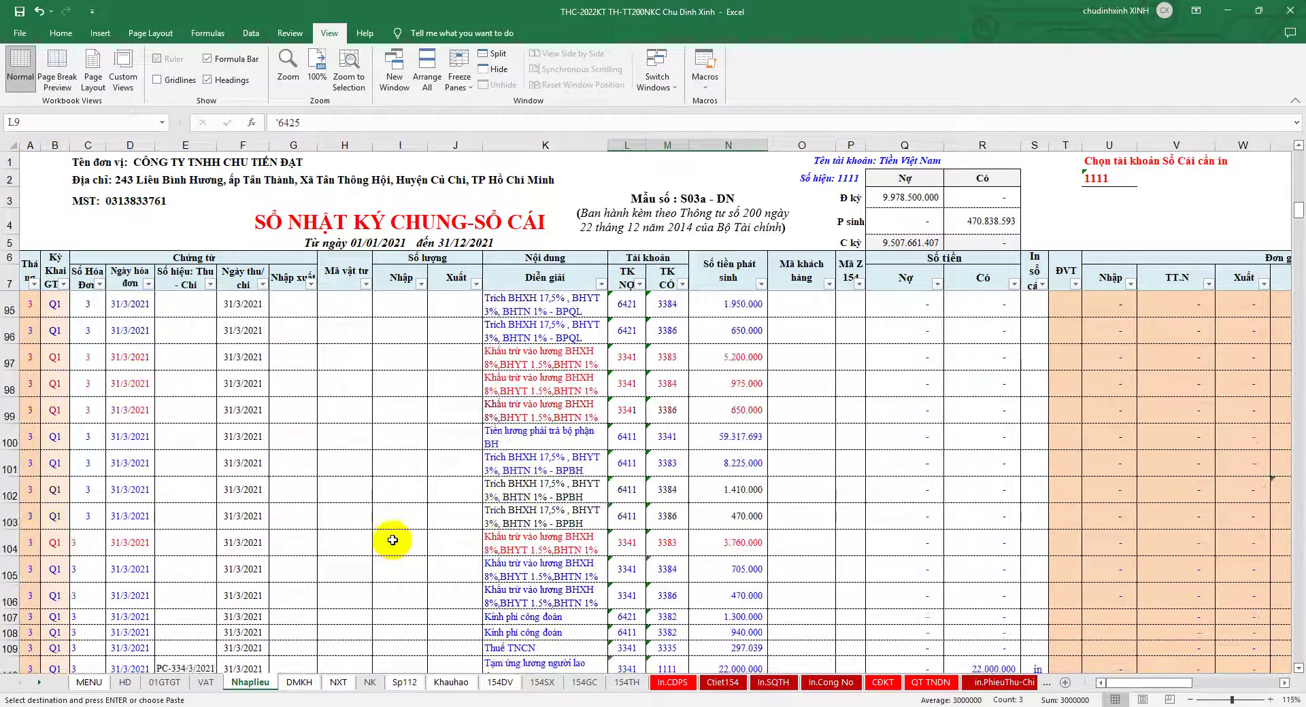
scroll(393, 536, down, 5)
scroll(393, 536, down, 2)
scroll(388, 531, down, 1)
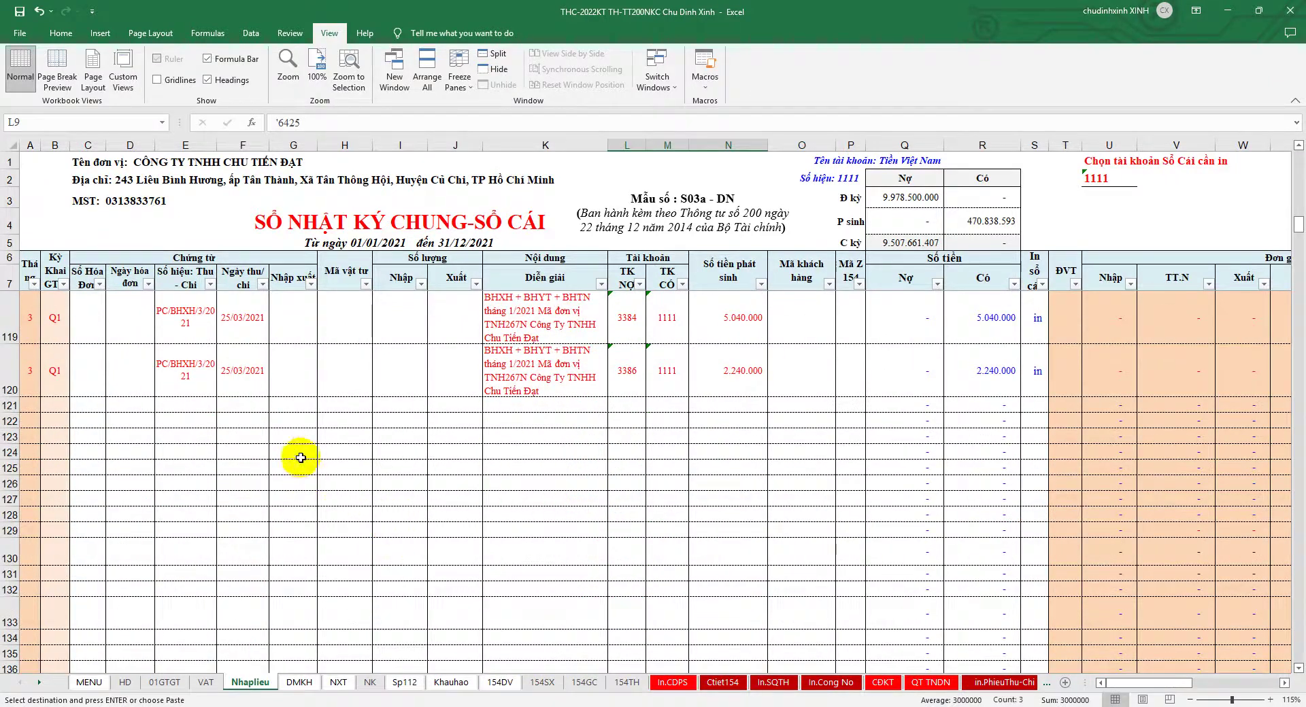
click(259, 421)
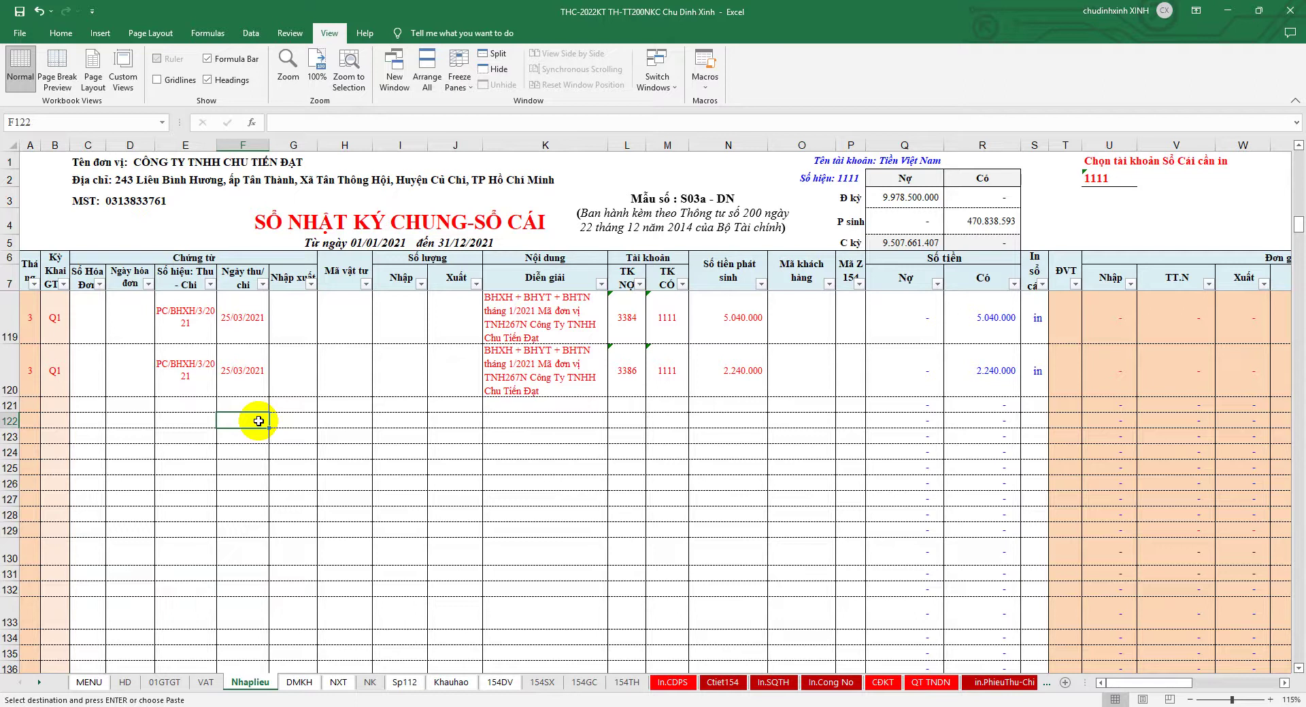
right_click(258, 421)
click(307, 172)
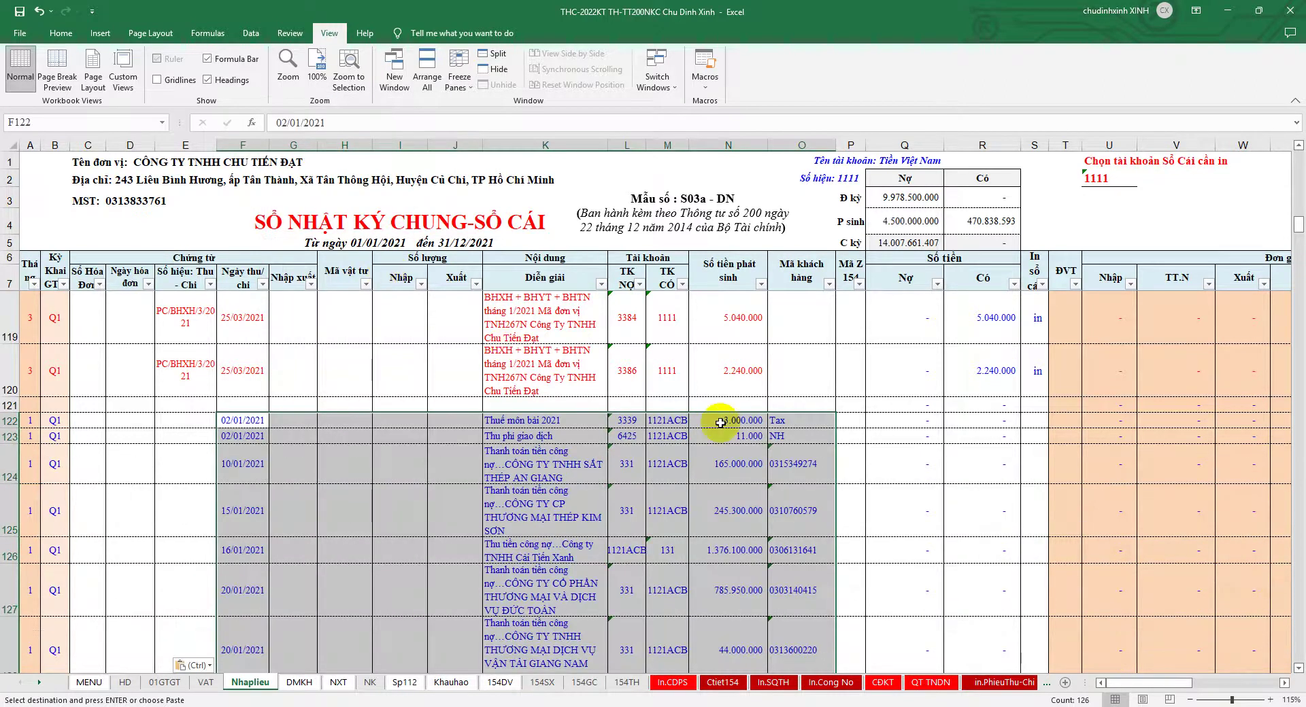
- Check the pasted journal rows and bring up the In.CDPS trial balance sheet
scroll(761, 440, down, 3)
scroll(762, 438, down, 2)
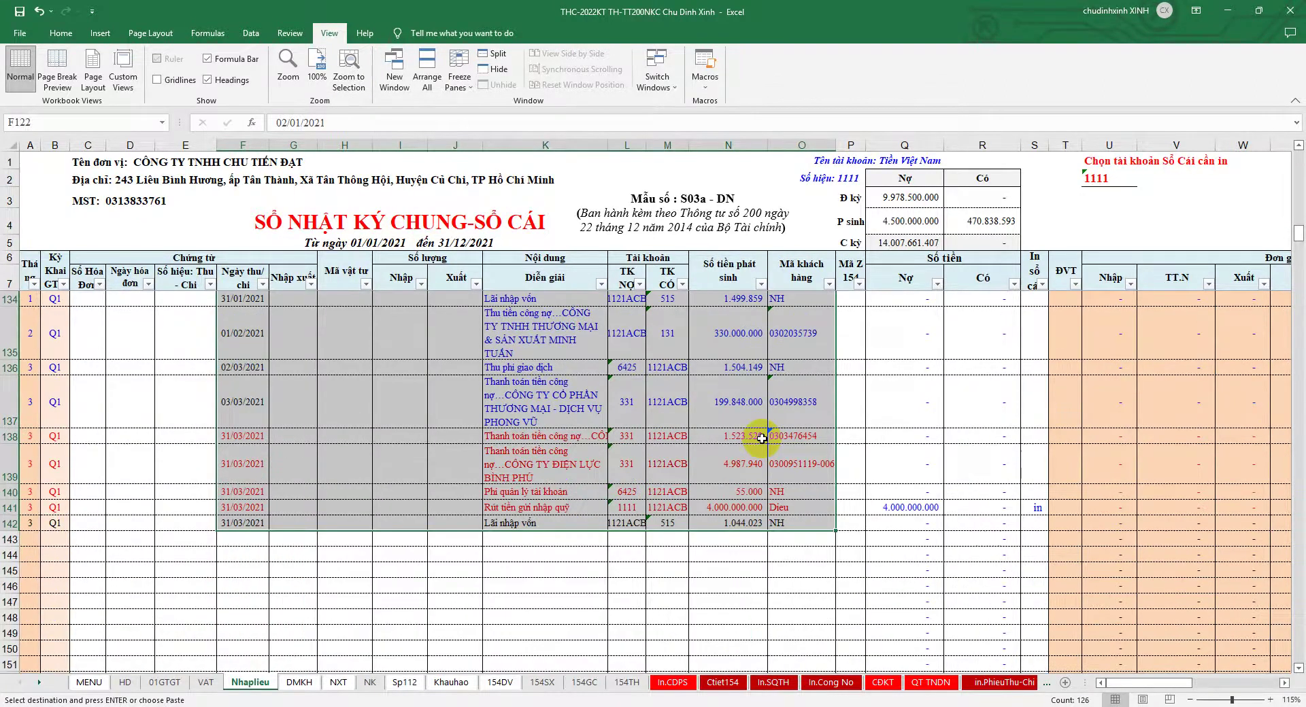
scroll(758, 476, up, 1)
scroll(762, 479, up, 1)
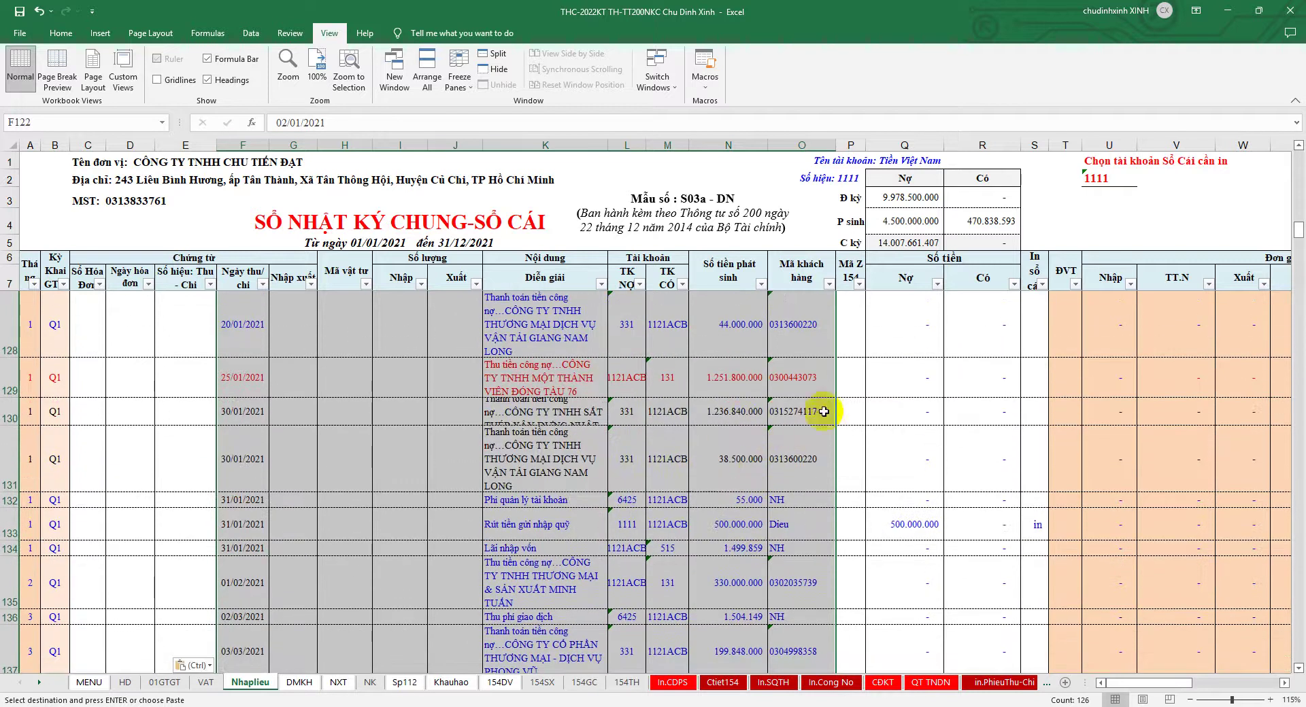
click(673, 682)
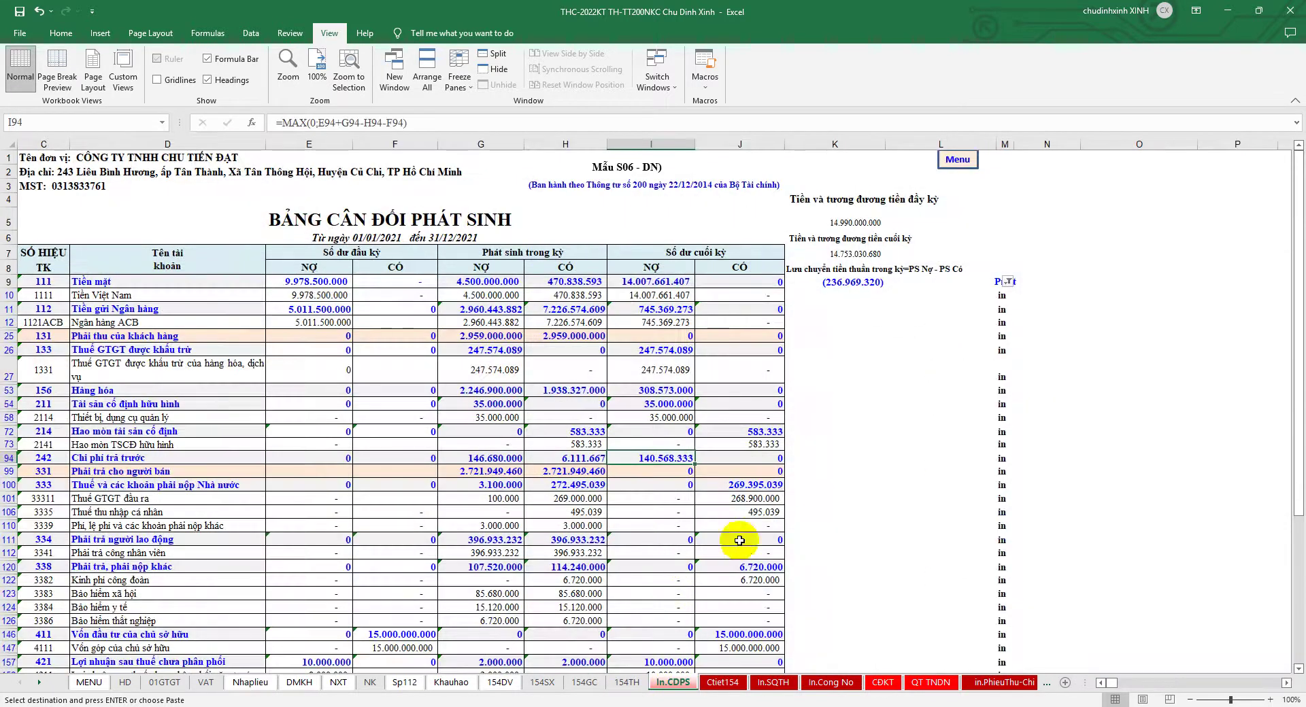
- Filter the print column and select the difference check row under the totals
click(1007, 281)
click(925, 556)
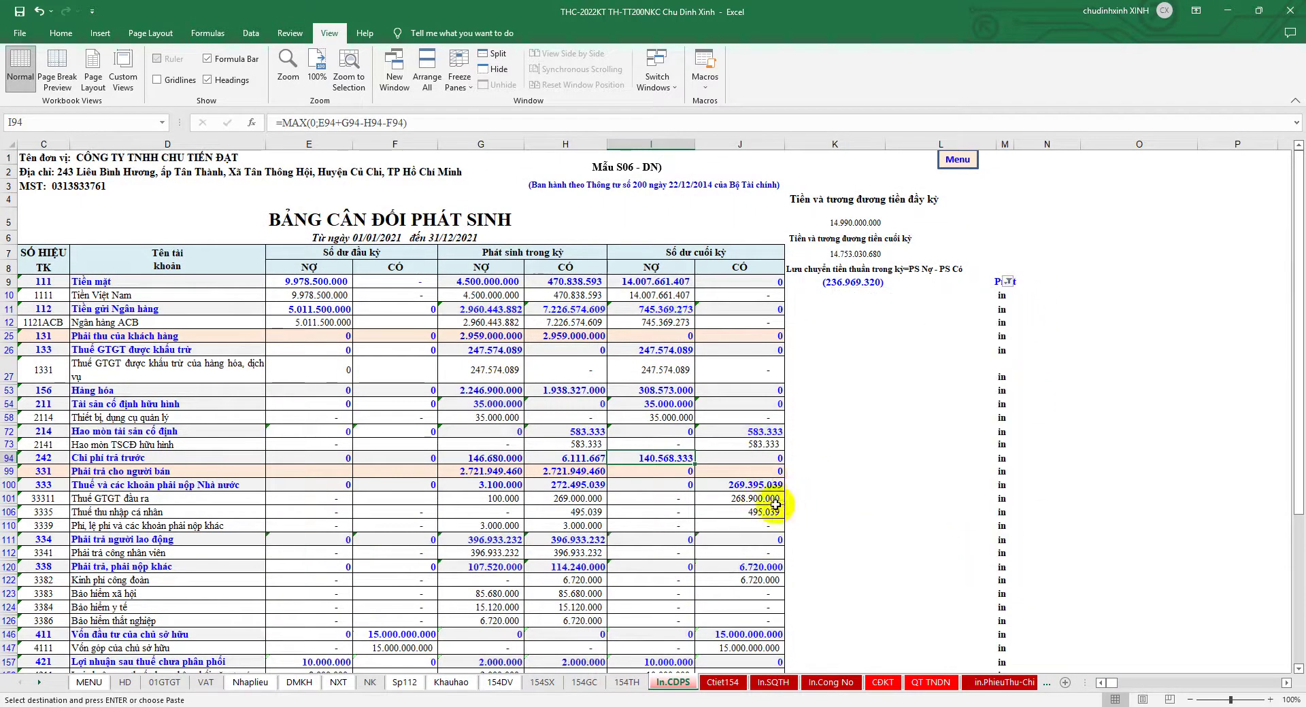
scroll(762, 469, down, 10)
scroll(636, 511, down, 2)
drag(335, 522, 678, 525)
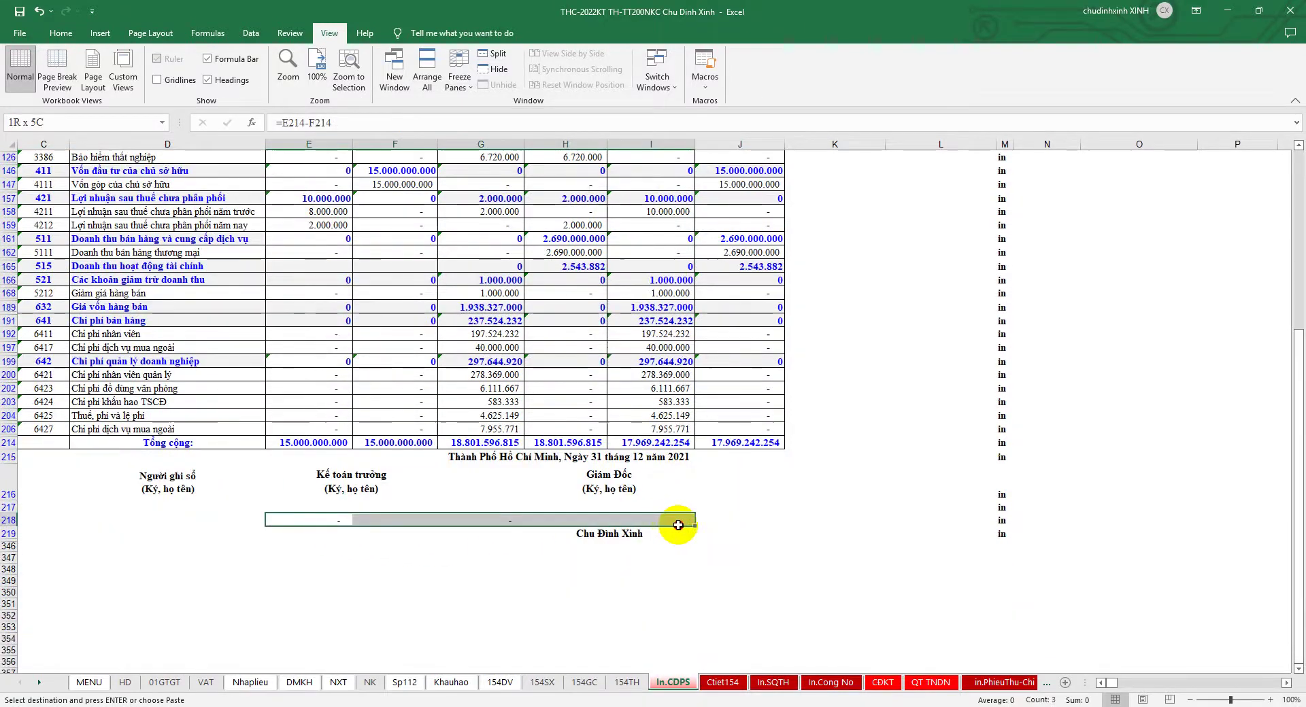
- Inspect the 1121ACB row's closing debit formula in I12, then bring up the 1TM-Thuong Mai folder
scroll(624, 537, up, 5)
scroll(626, 619, up, 6)
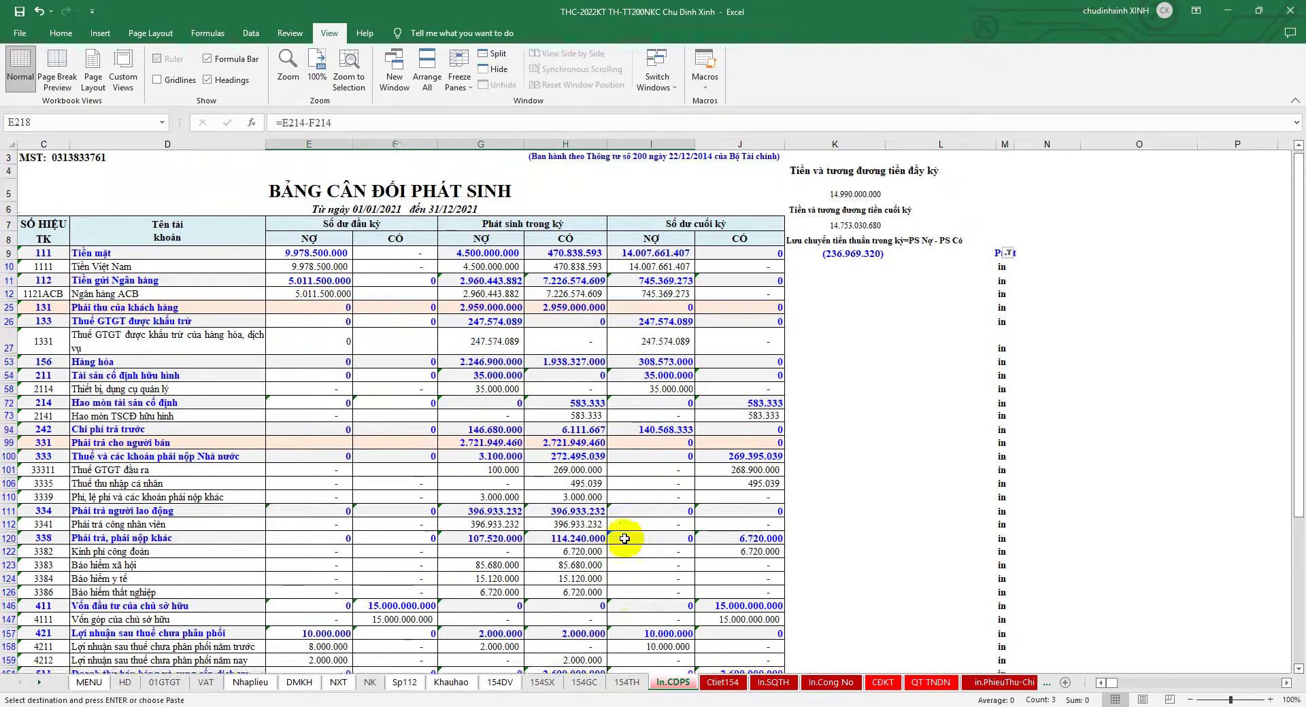
click(12, 322)
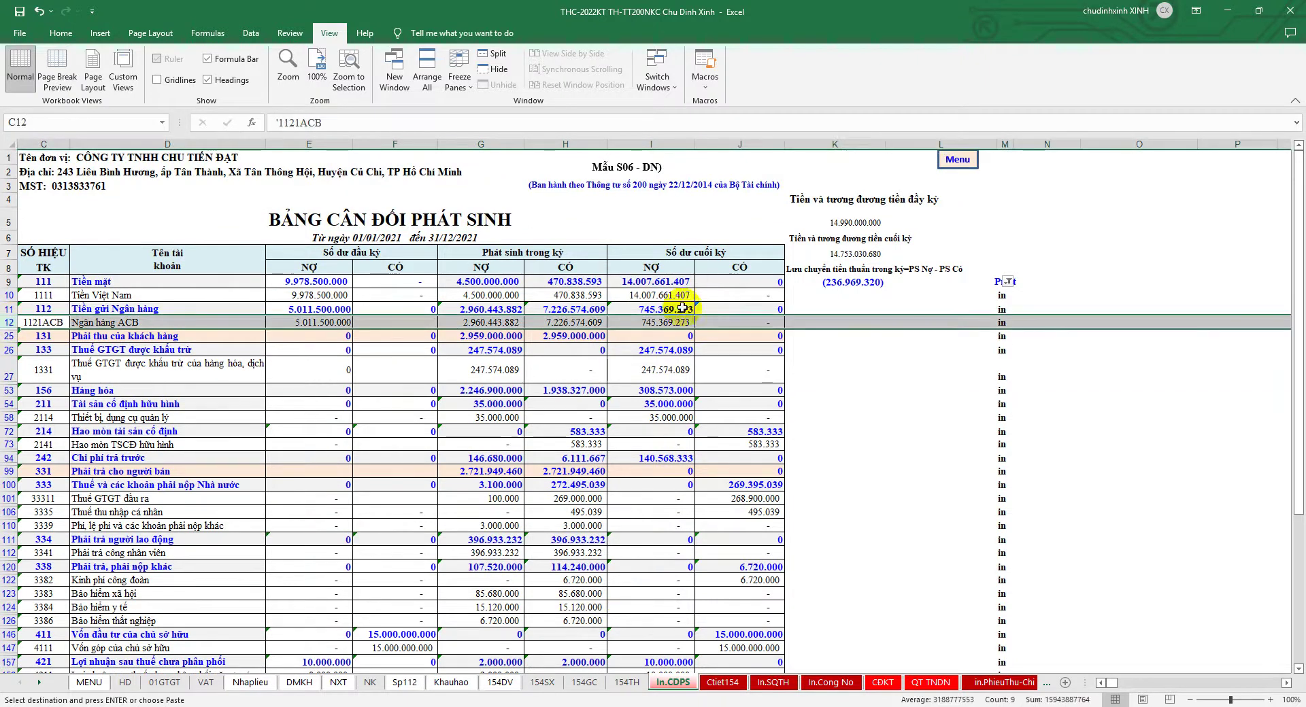
click(654, 324)
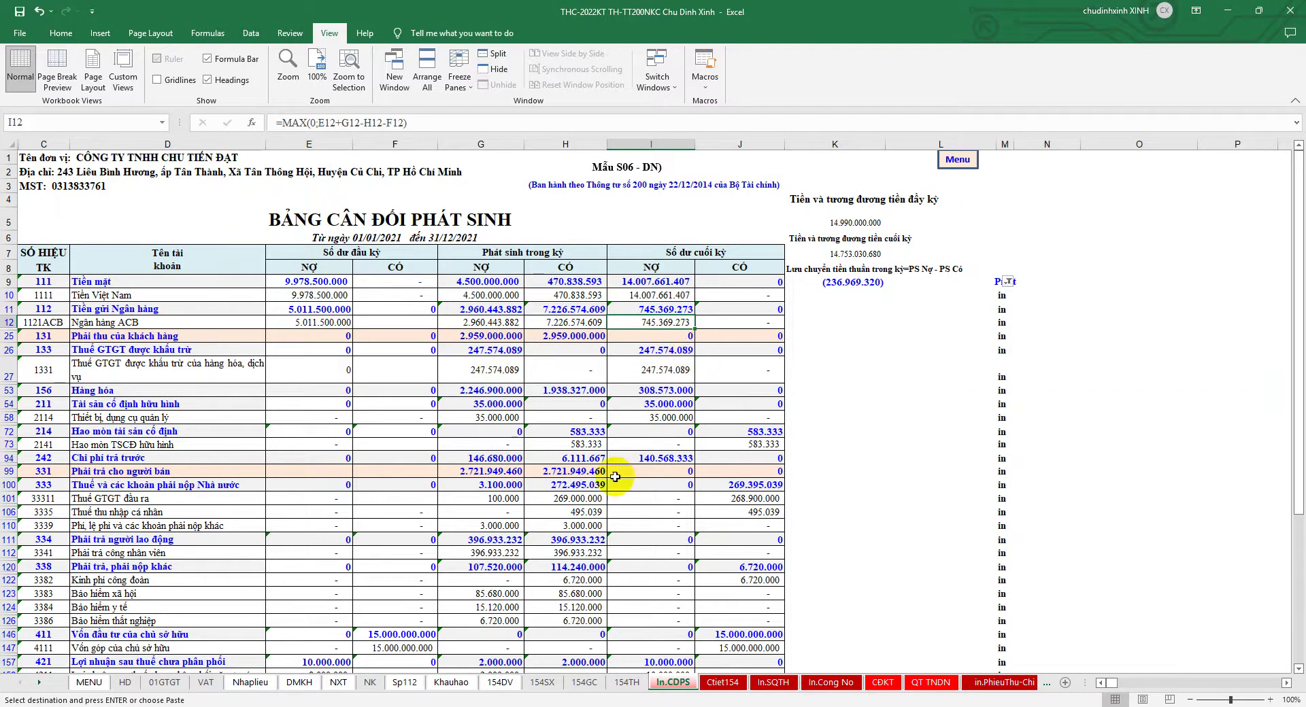
click(333, 653)
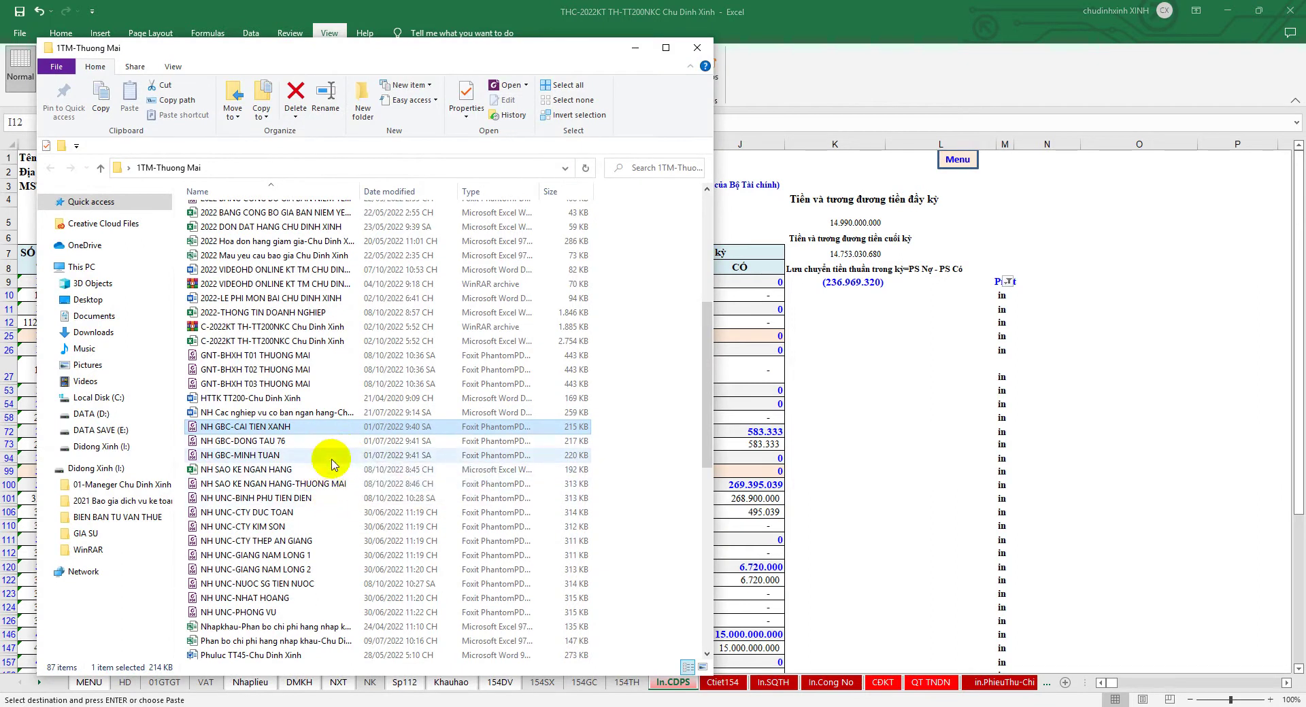
- Open NH SAO KE NGAN HANG-THUONG MAI.pdf, confirm the 745.369.273 closing balance, return to Excel
double_click(306, 483)
scroll(1057, 423, down, 1)
scroll(1057, 424, down, 10)
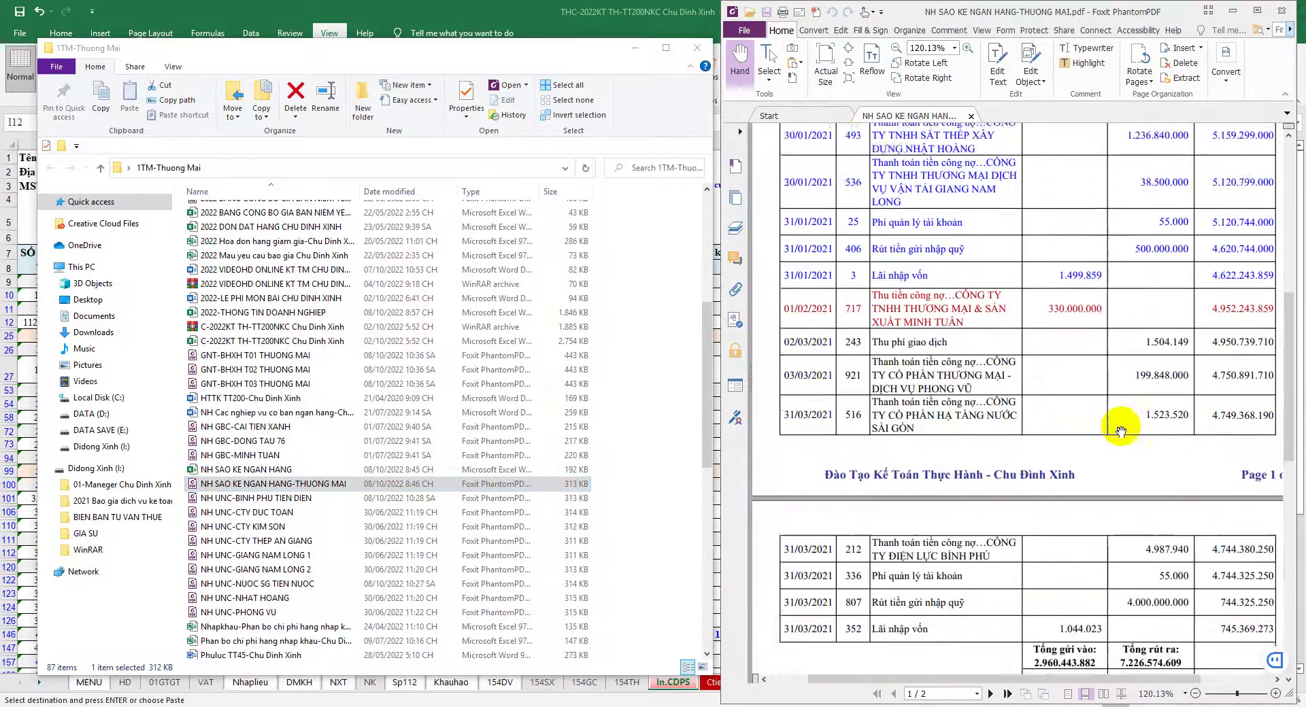
scroll(952, 442, down, 10)
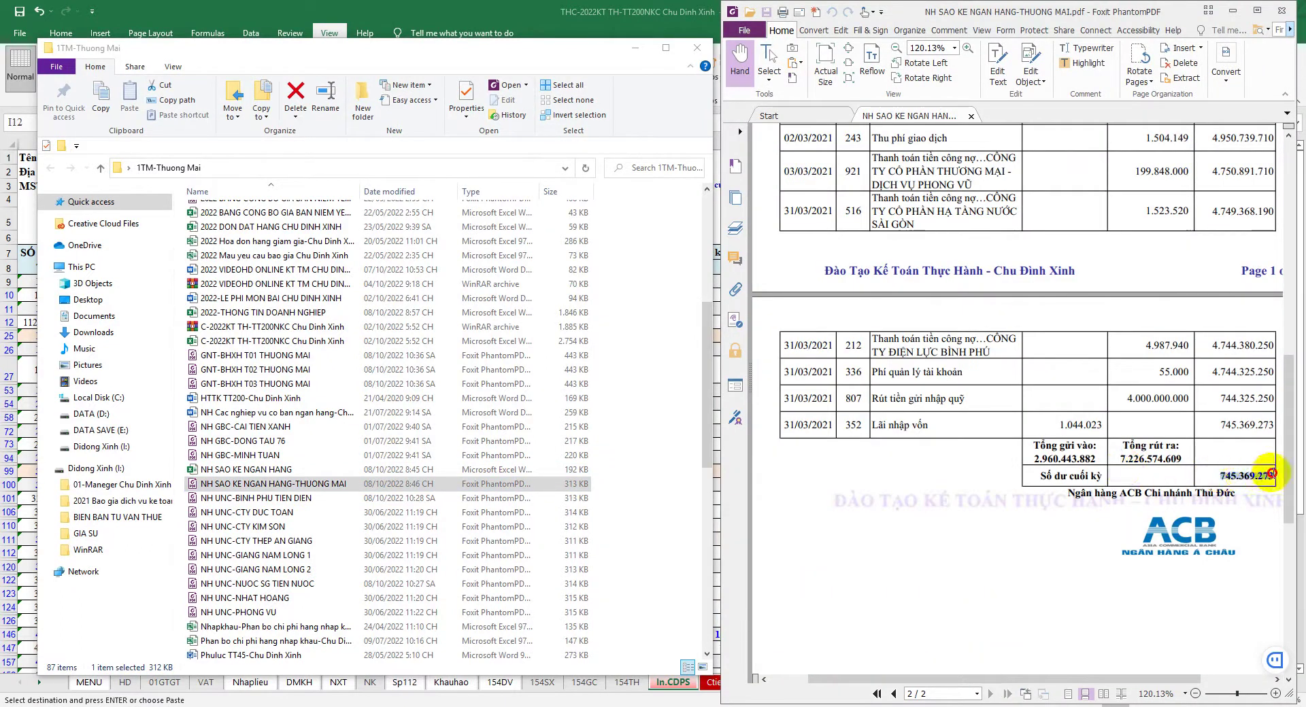
click(177, 703)
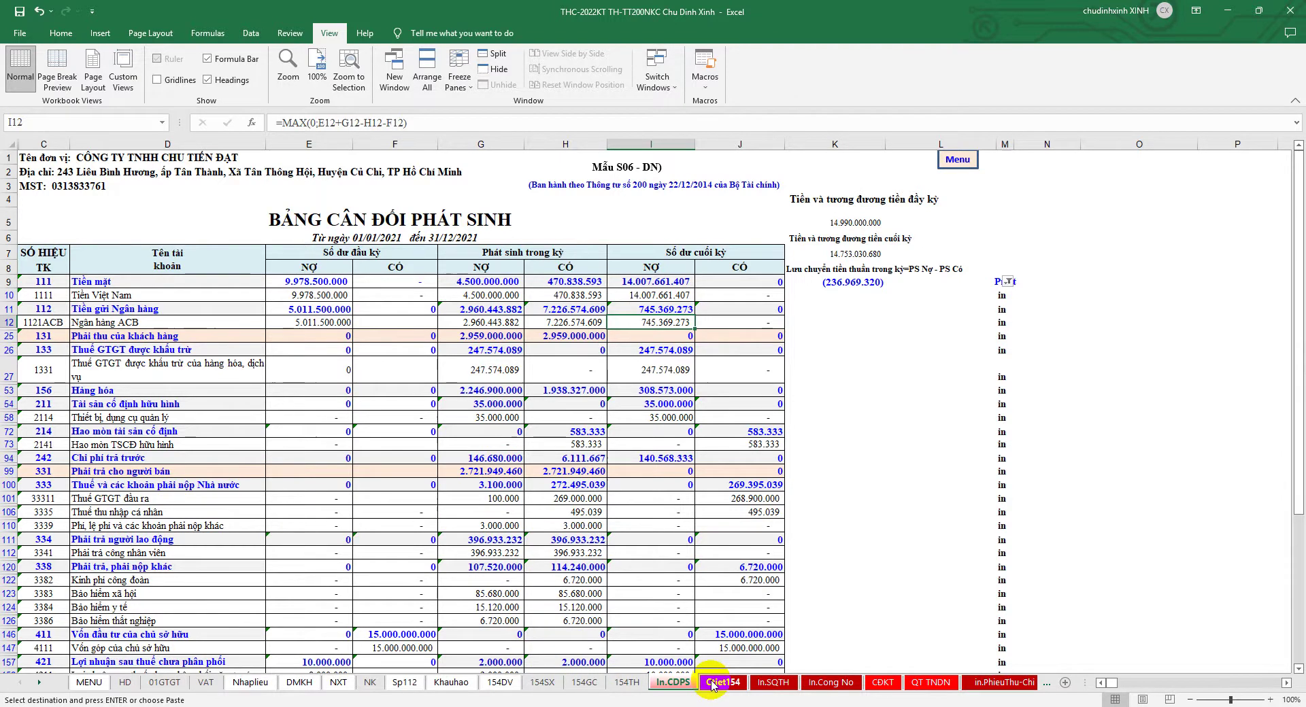
- Review the 331 supplier and 131 customer tables on the DMKH sheet
click(299, 682)
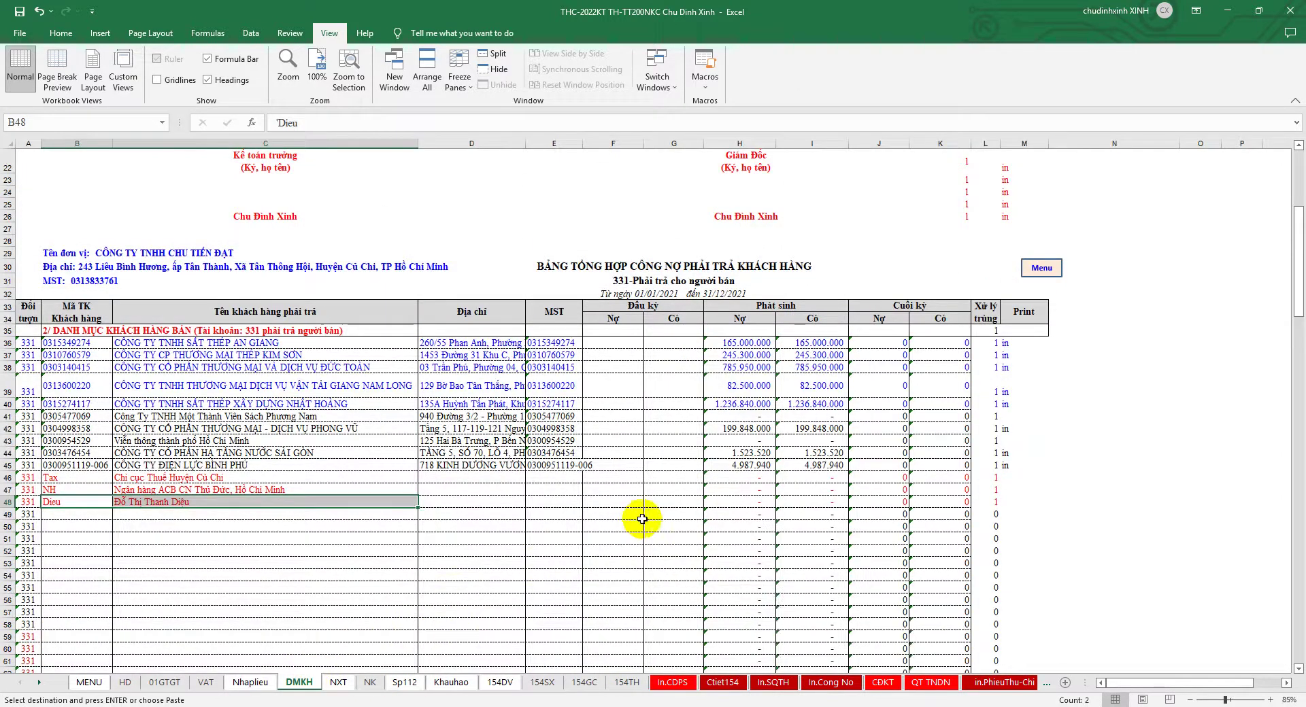
scroll(659, 513, up, 5)
scroll(658, 514, down, 4)
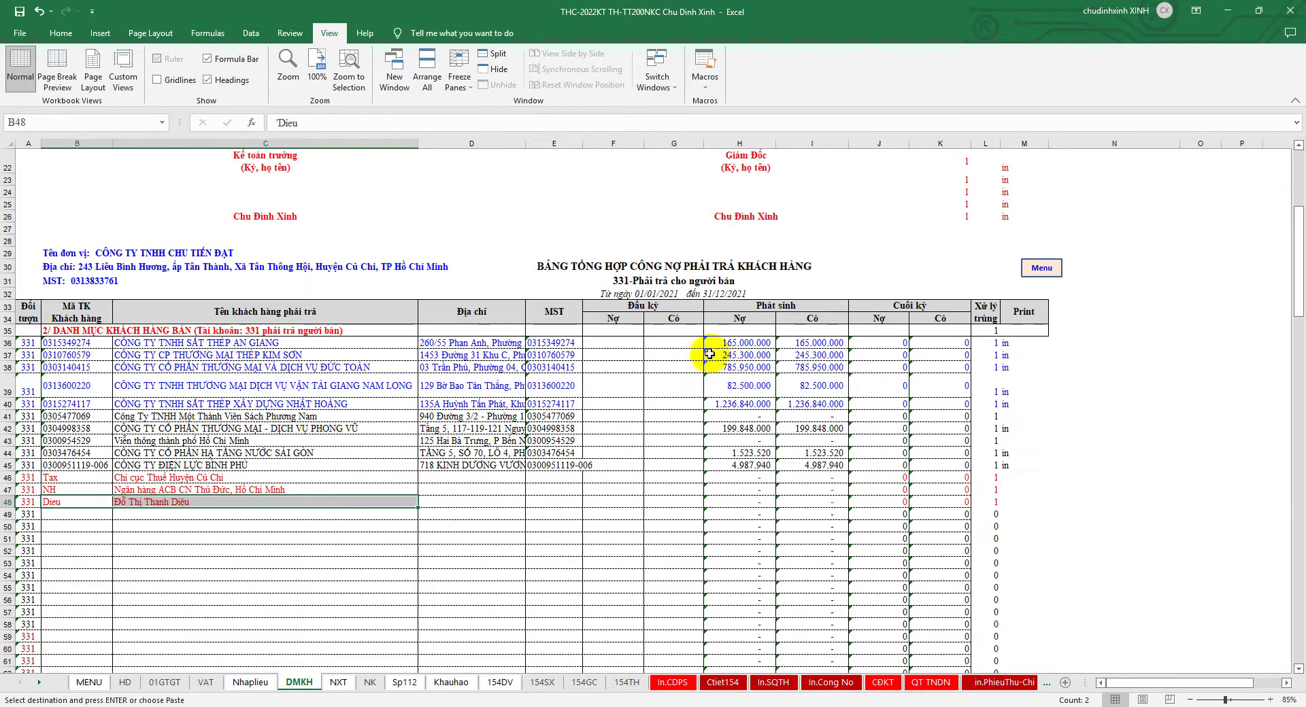
scroll(789, 411, down, 3)
scroll(827, 457, down, 3)
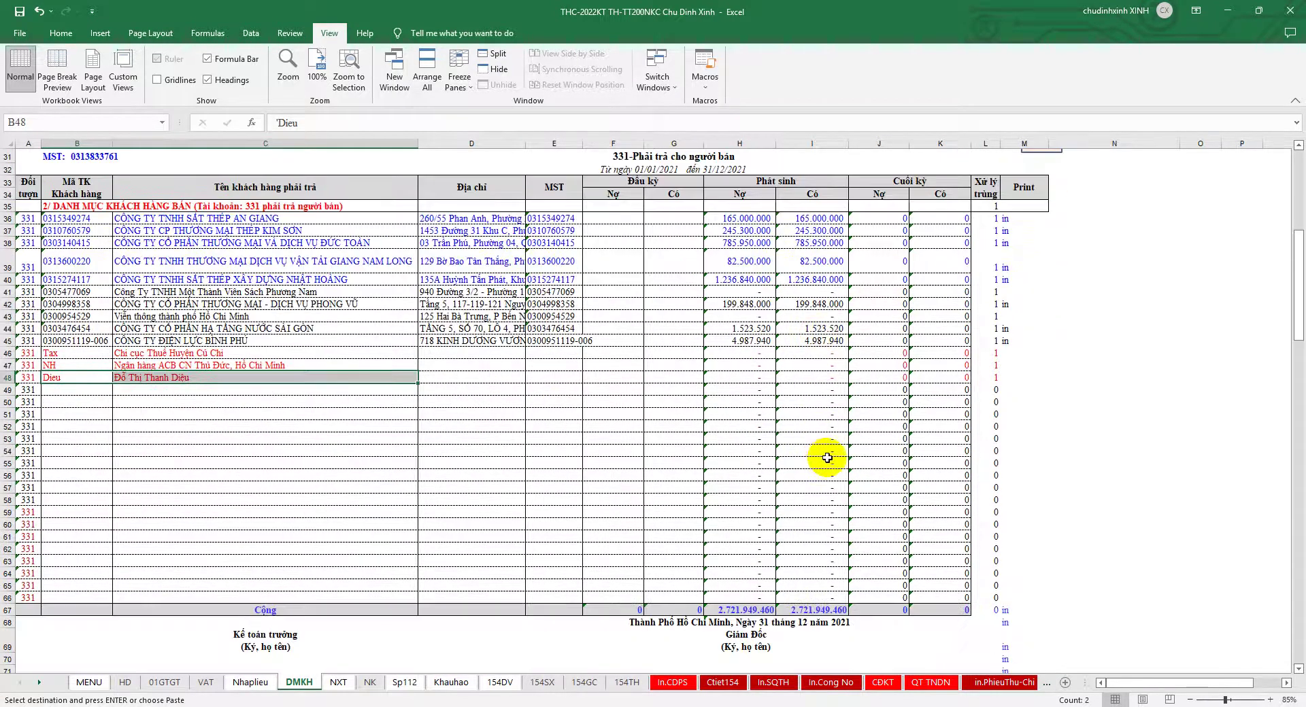
scroll(828, 457, down, 3)
scroll(817, 480, up, 11)
scroll(817, 480, up, 5)
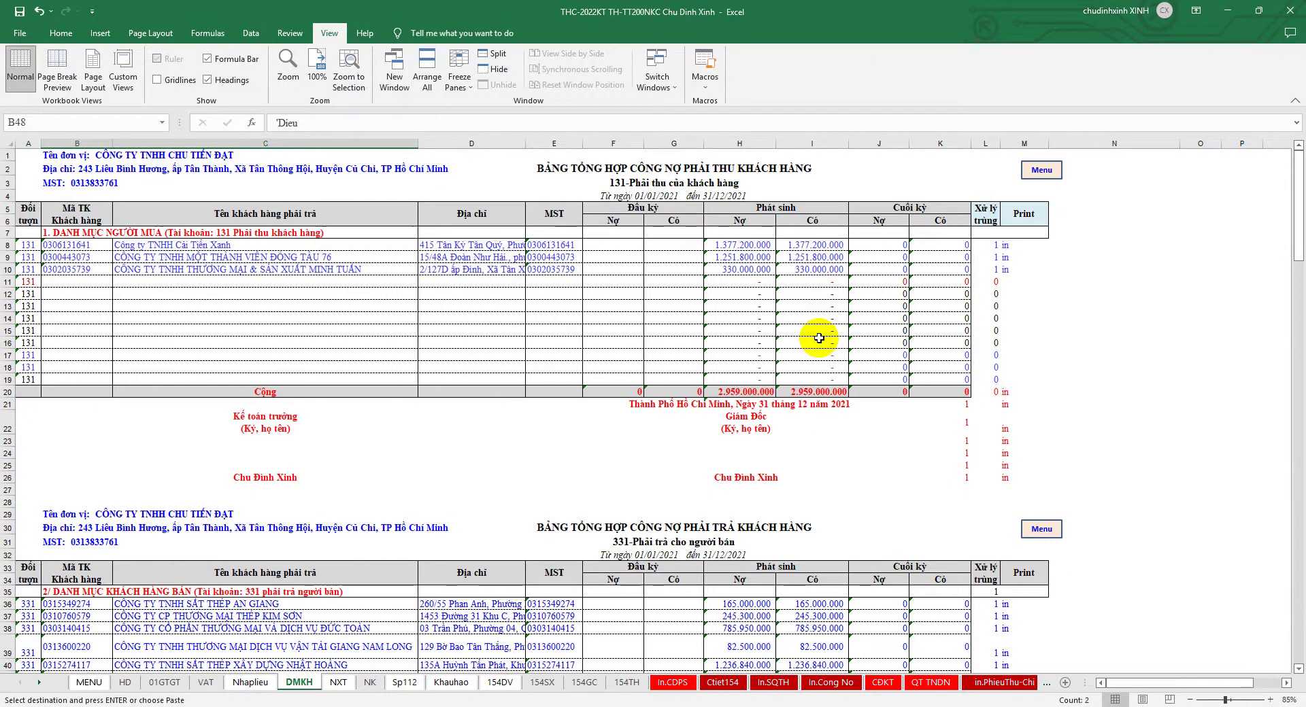
- Reapply the In.CDPS print-column filter, then show the Sp112 ACB ledger sheet
click(673, 682)
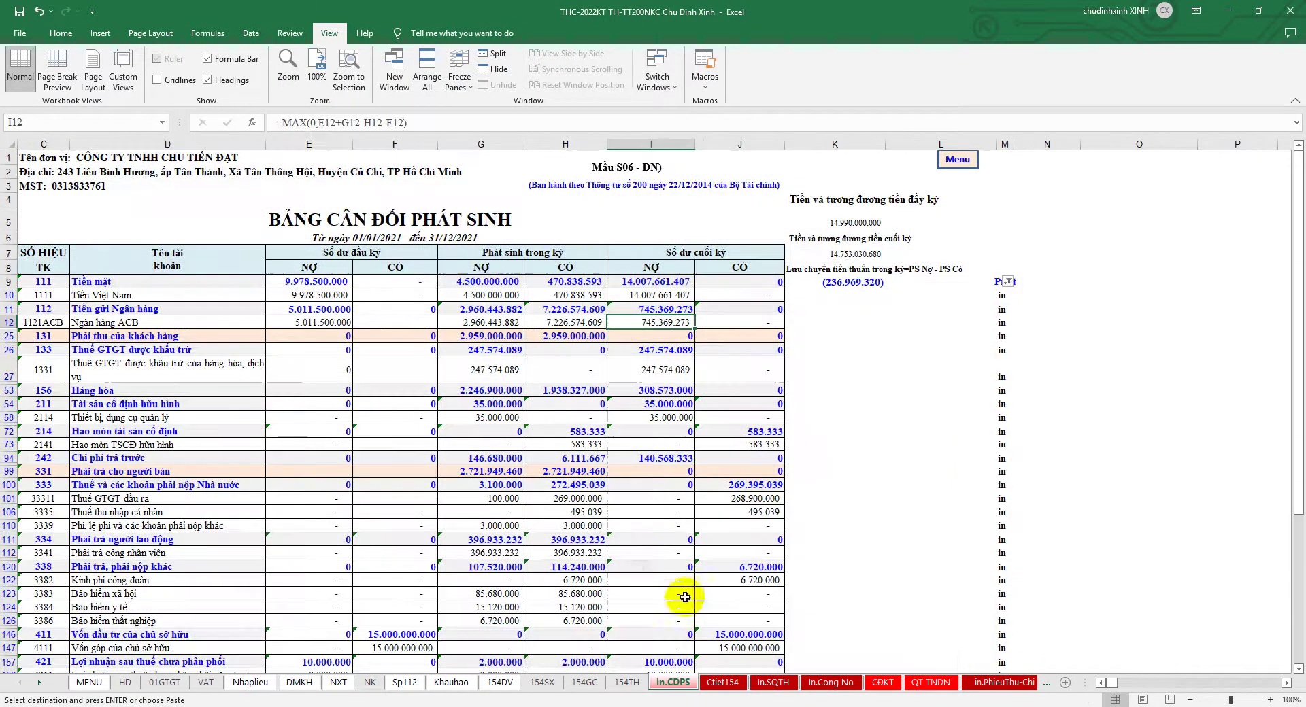
click(1007, 282)
click(933, 554)
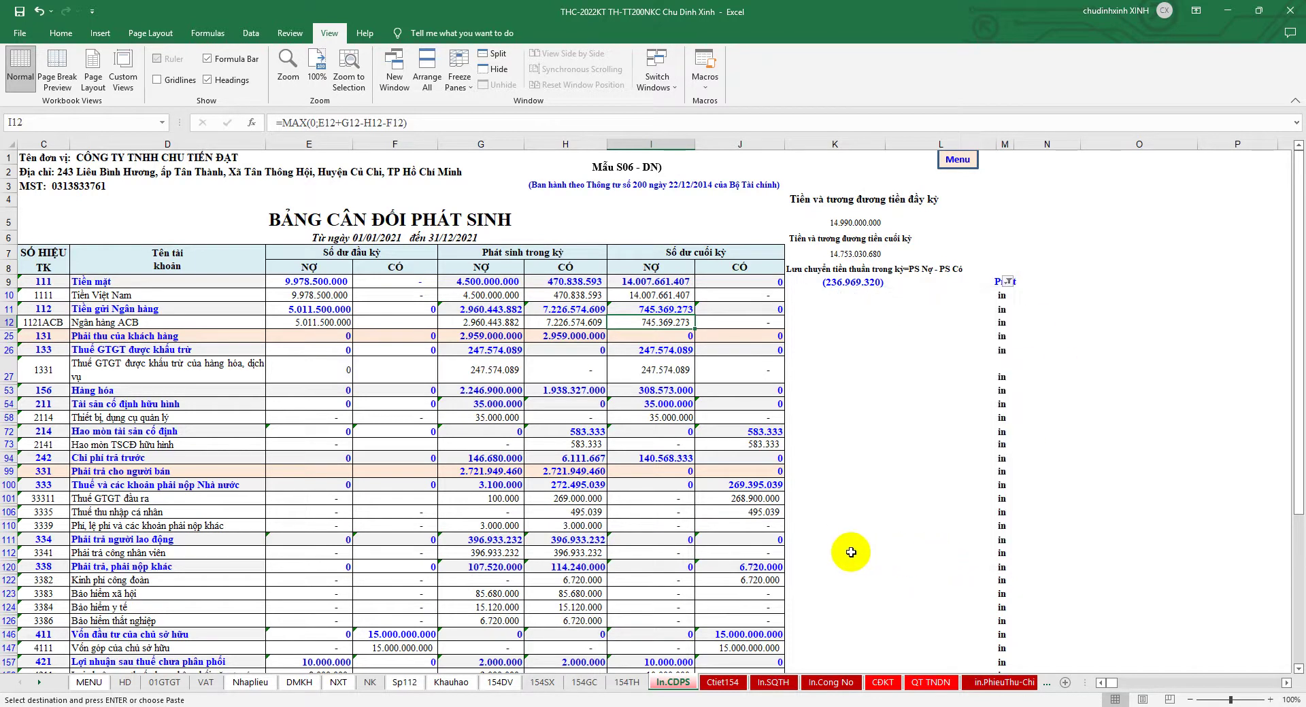
click(407, 682)
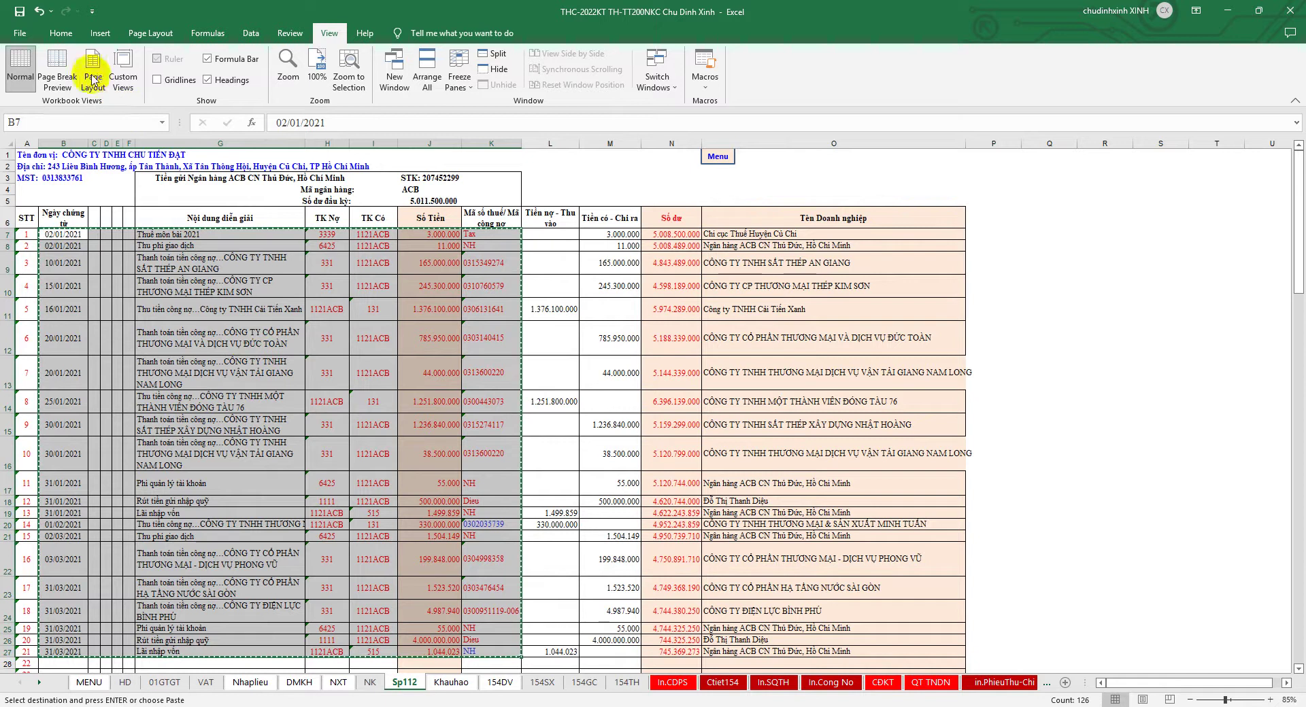
- Colour the merged ACB entries in the Nhaplieu journal blue
key(Escape)
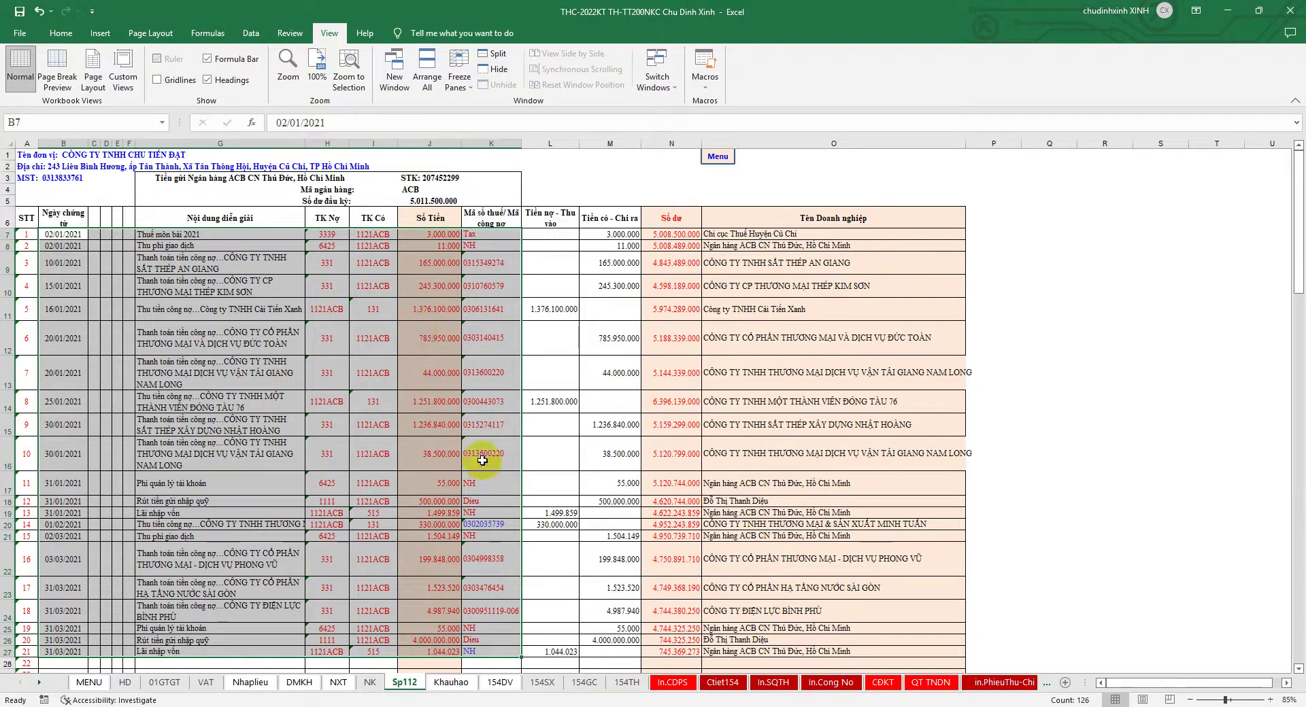
click(250, 682)
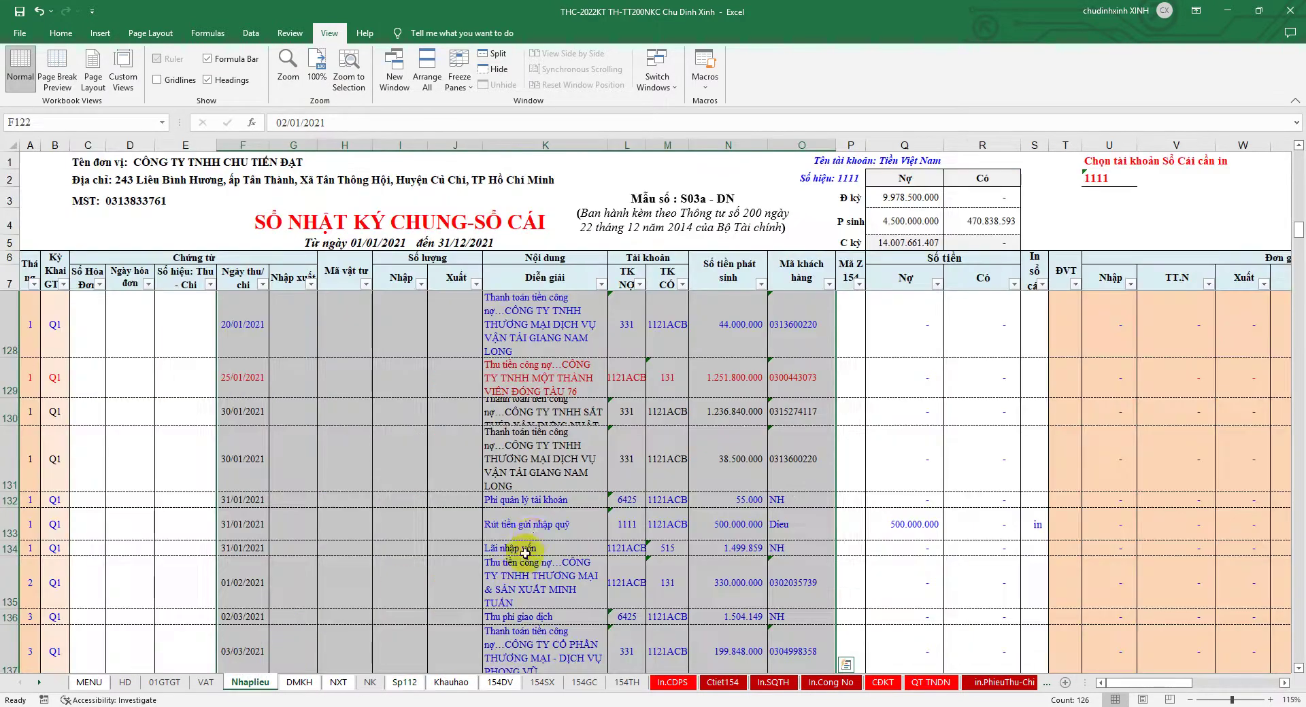
scroll(598, 445, up, 2)
scroll(585, 476, down, 1)
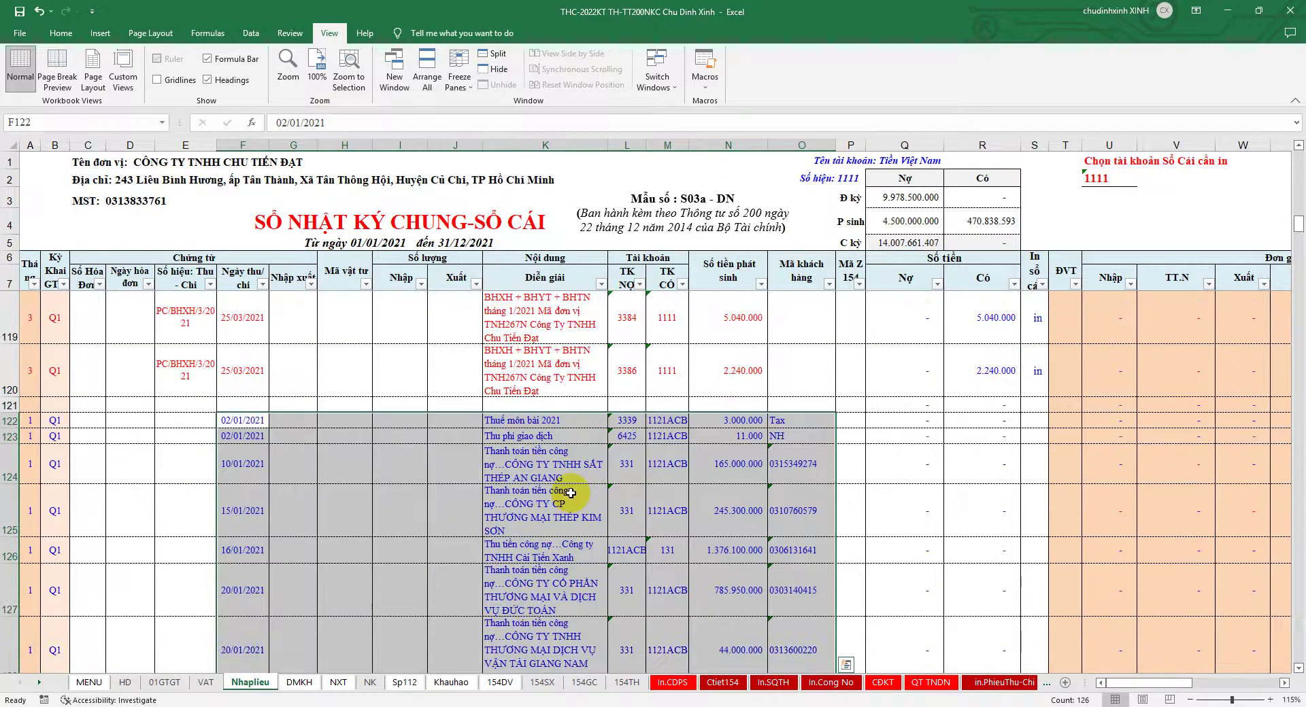
click(65, 33)
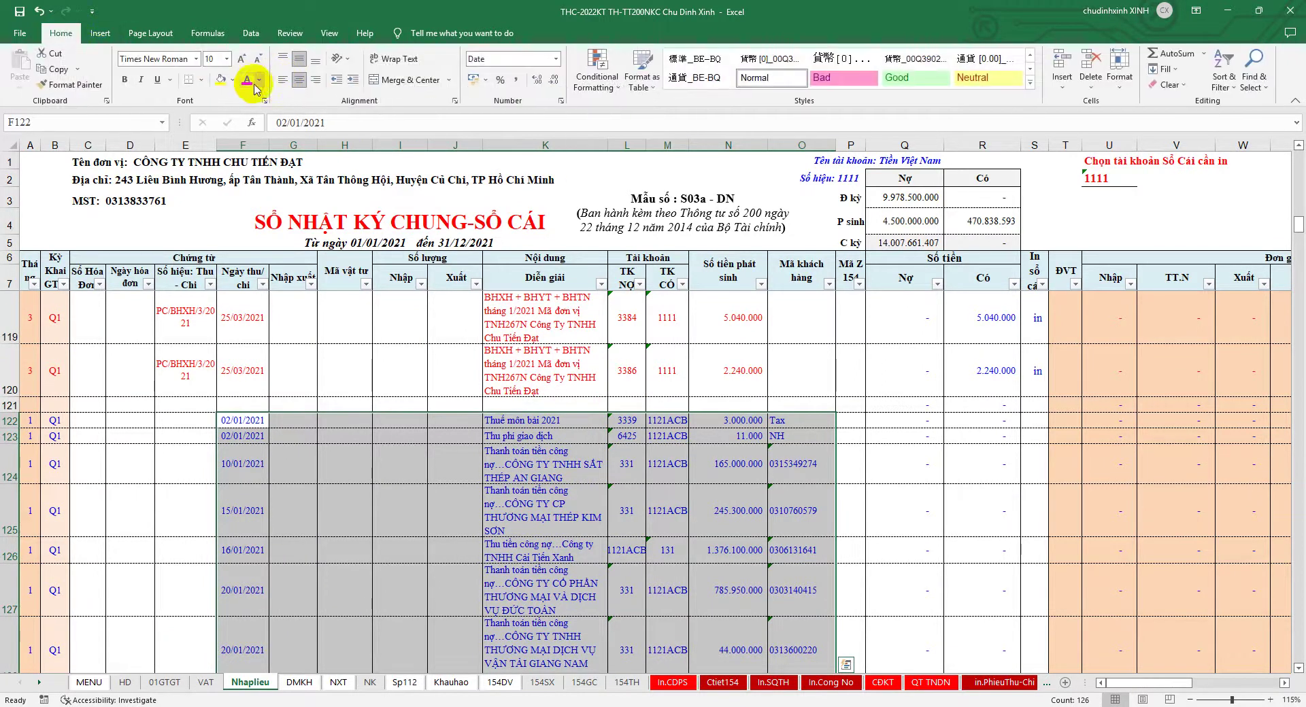
click(258, 80)
click(248, 220)
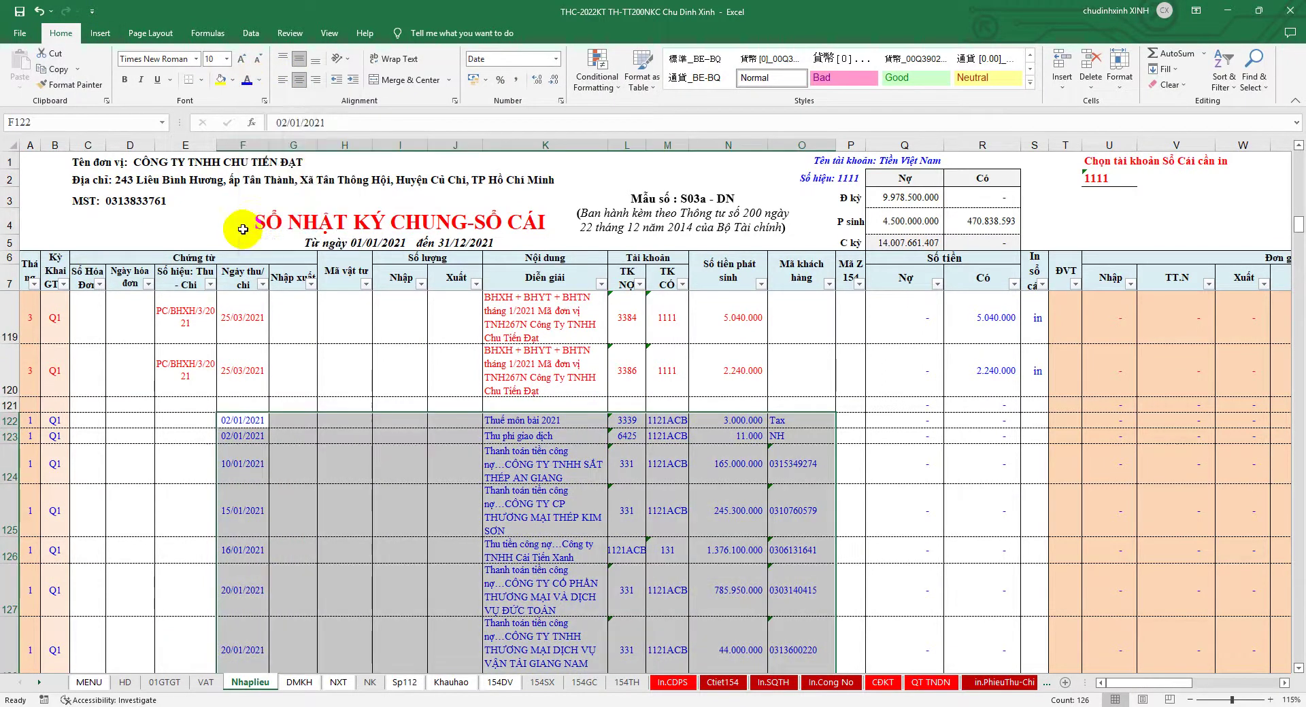
- Widen columns L, M and the Diễn giải column K so their contents fit
scroll(381, 338, down, 1)
scroll(408, 340, down, 2)
scroll(414, 337, down, 2)
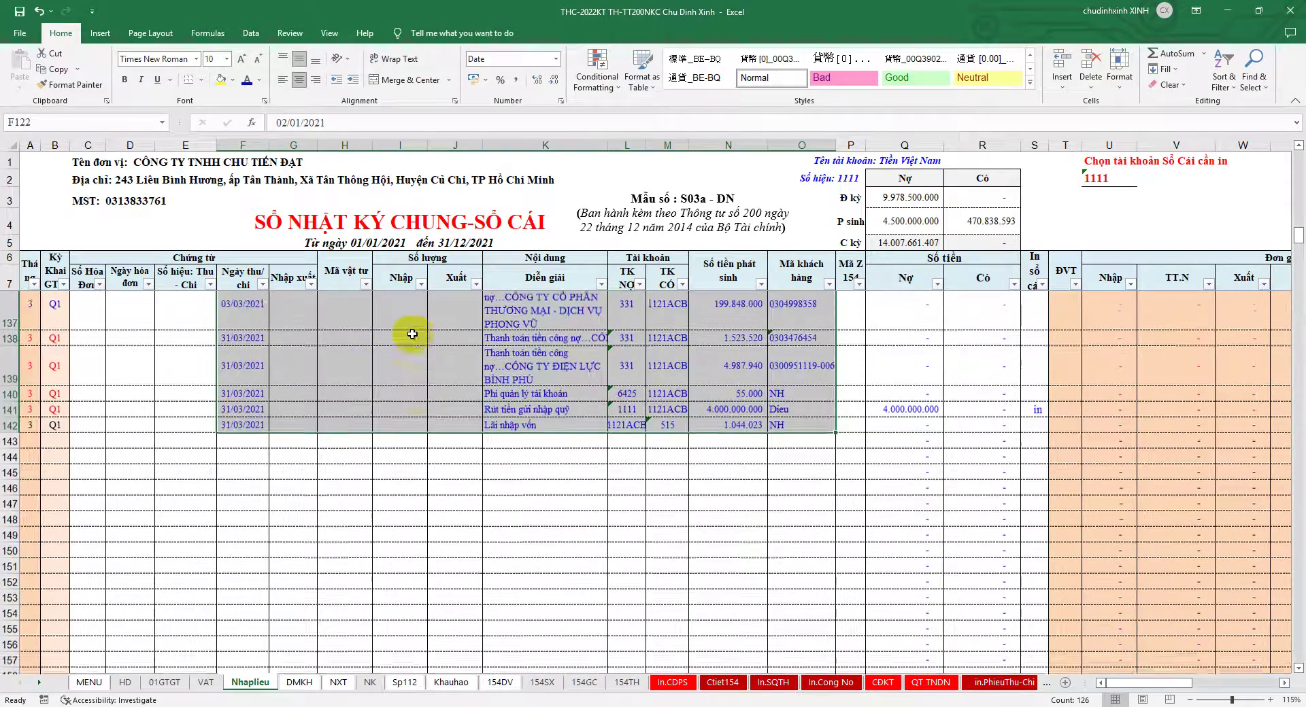
scroll(381, 381, down, 1)
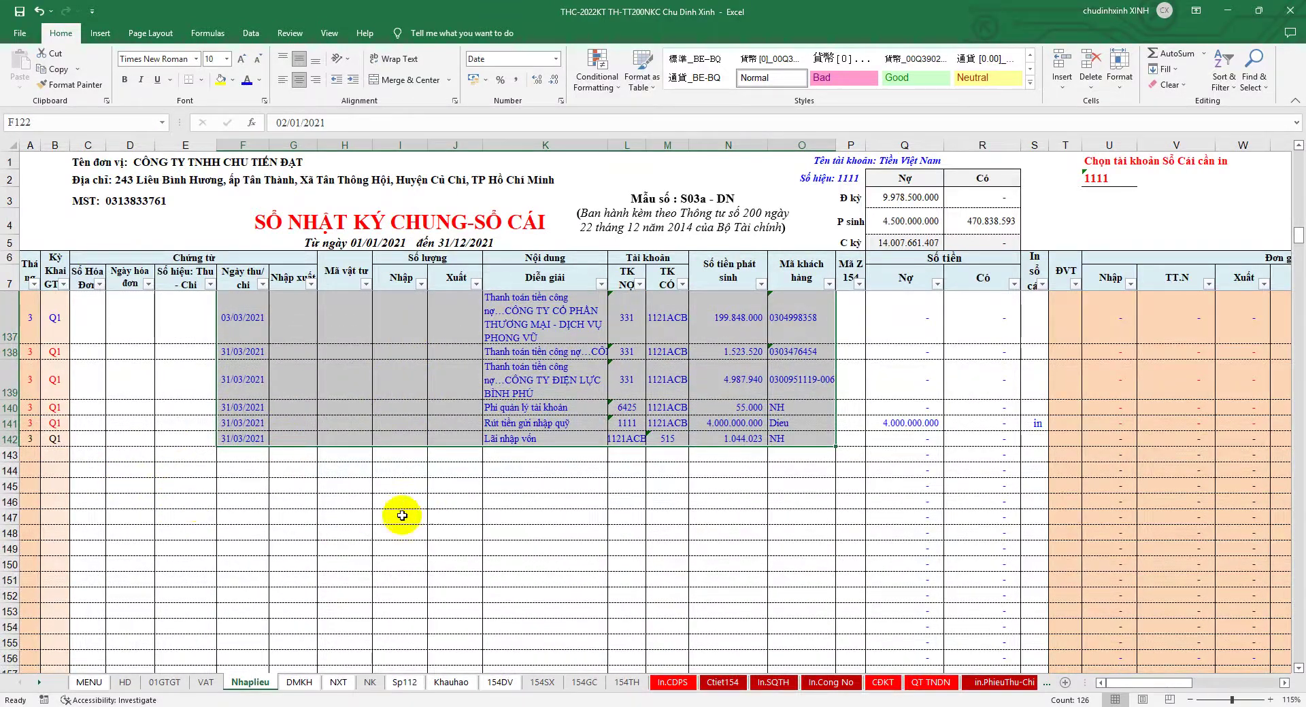
scroll(421, 512, up, 2)
scroll(476, 508, up, 1)
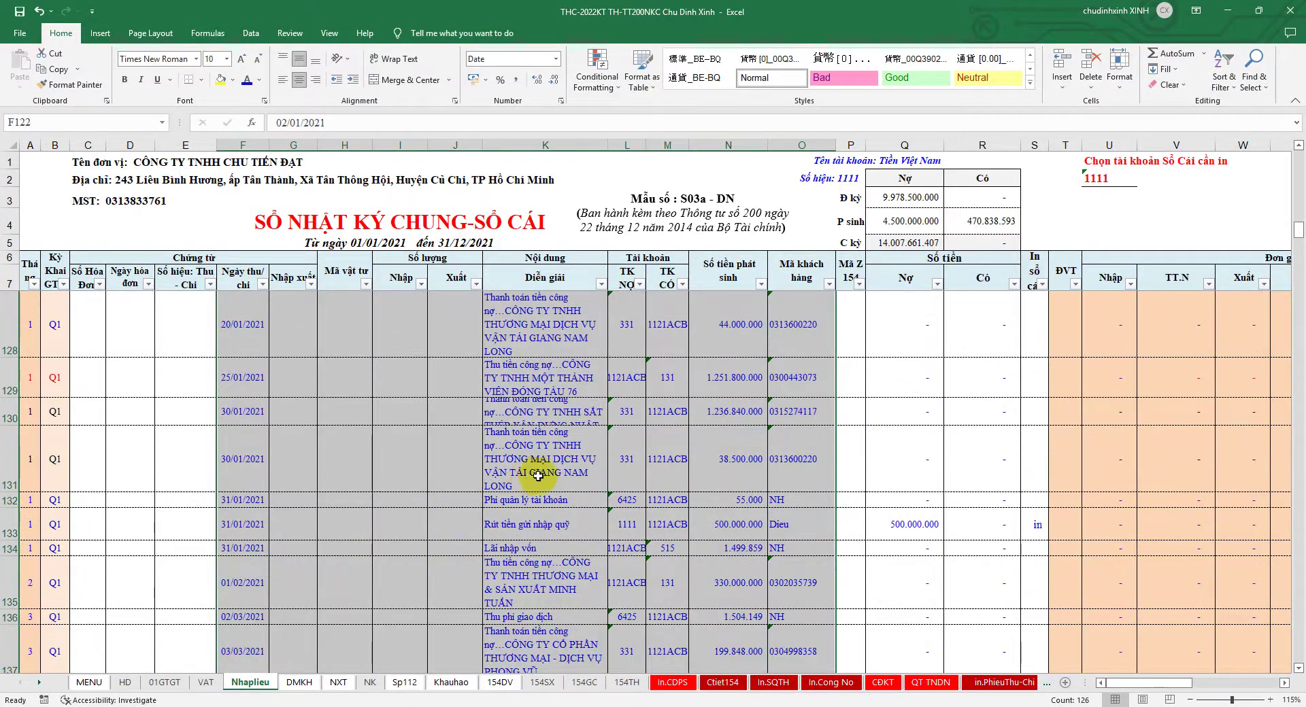
drag(646, 145, 699, 145)
click(715, 398)
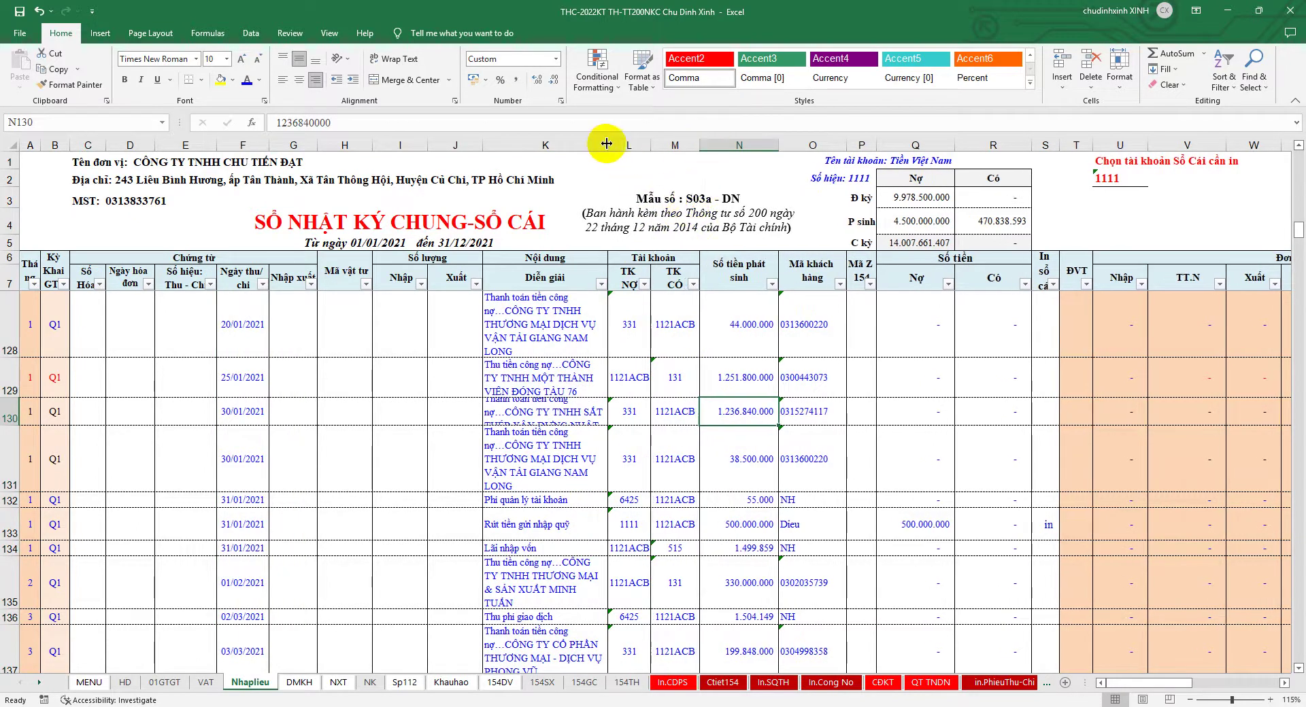
drag(606, 143, 619, 144)
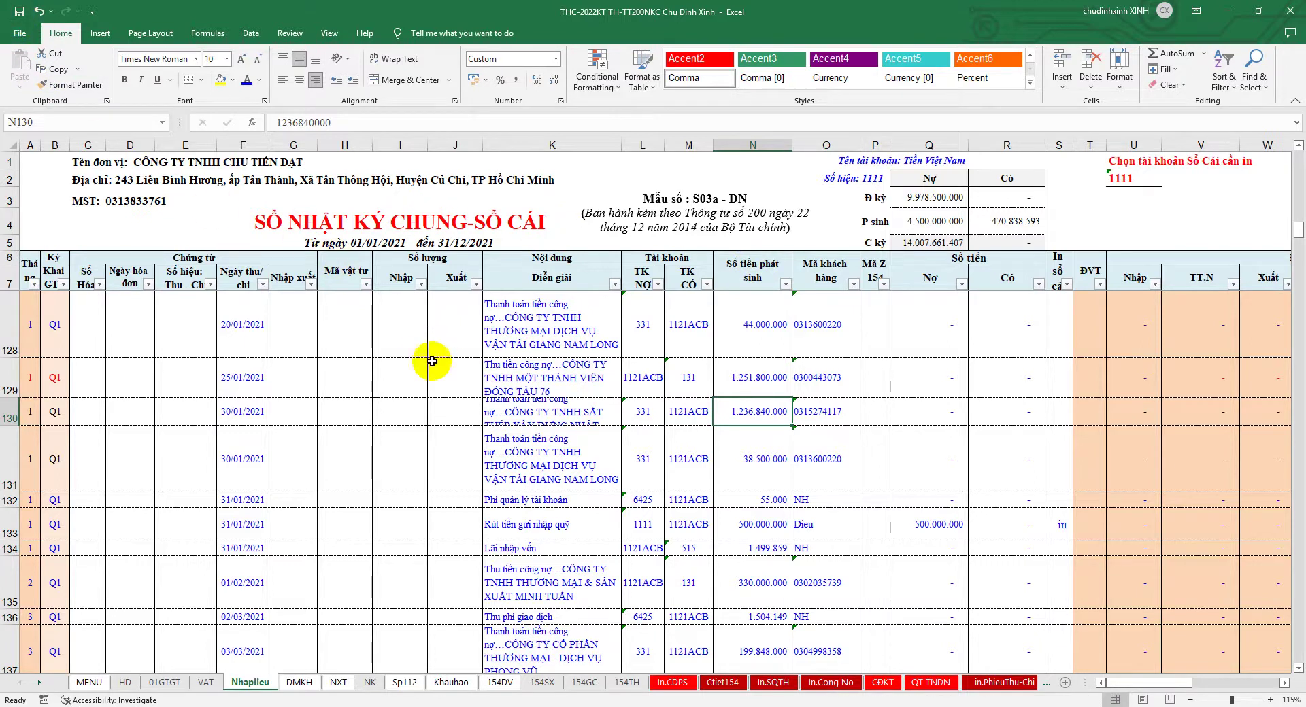
- Select journal rows 122–142 holding the ACB entries
scroll(432, 361, up, 2)
scroll(374, 428, up, 2)
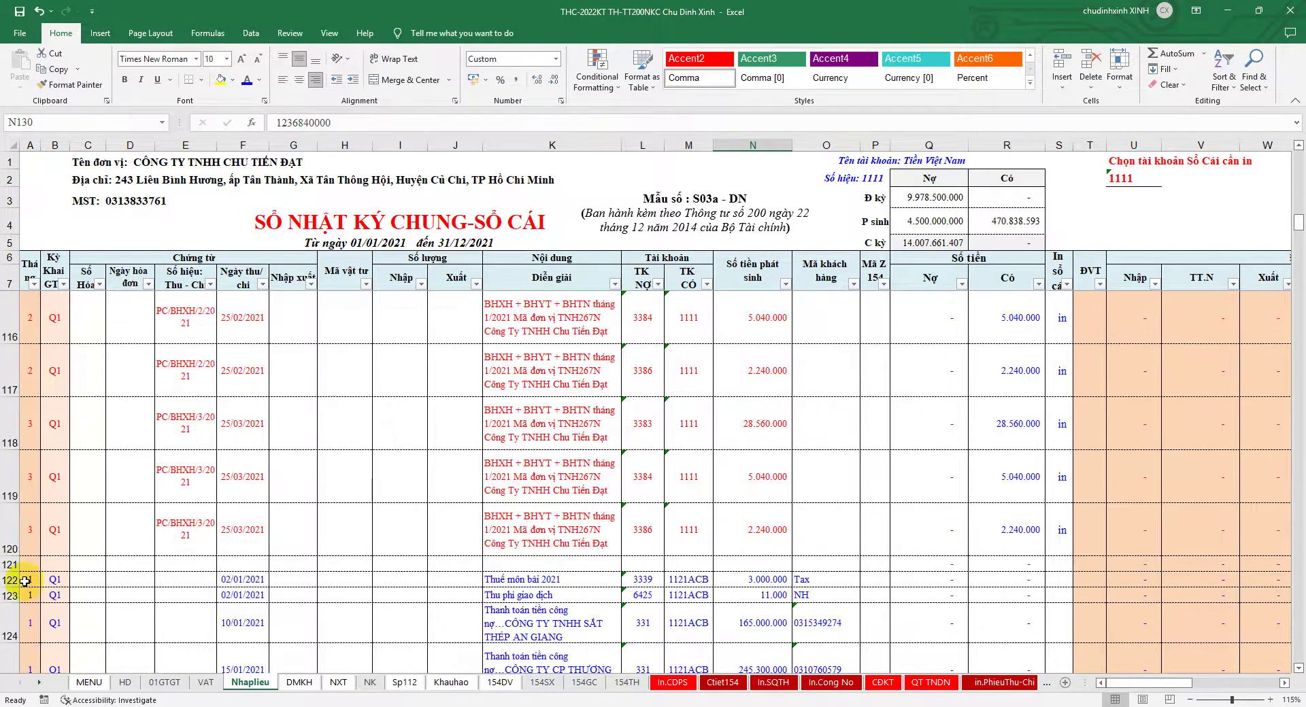
scroll(65, 541, up, 2)
drag(23, 379, 50, 653)
scroll(58, 617, down, 3)
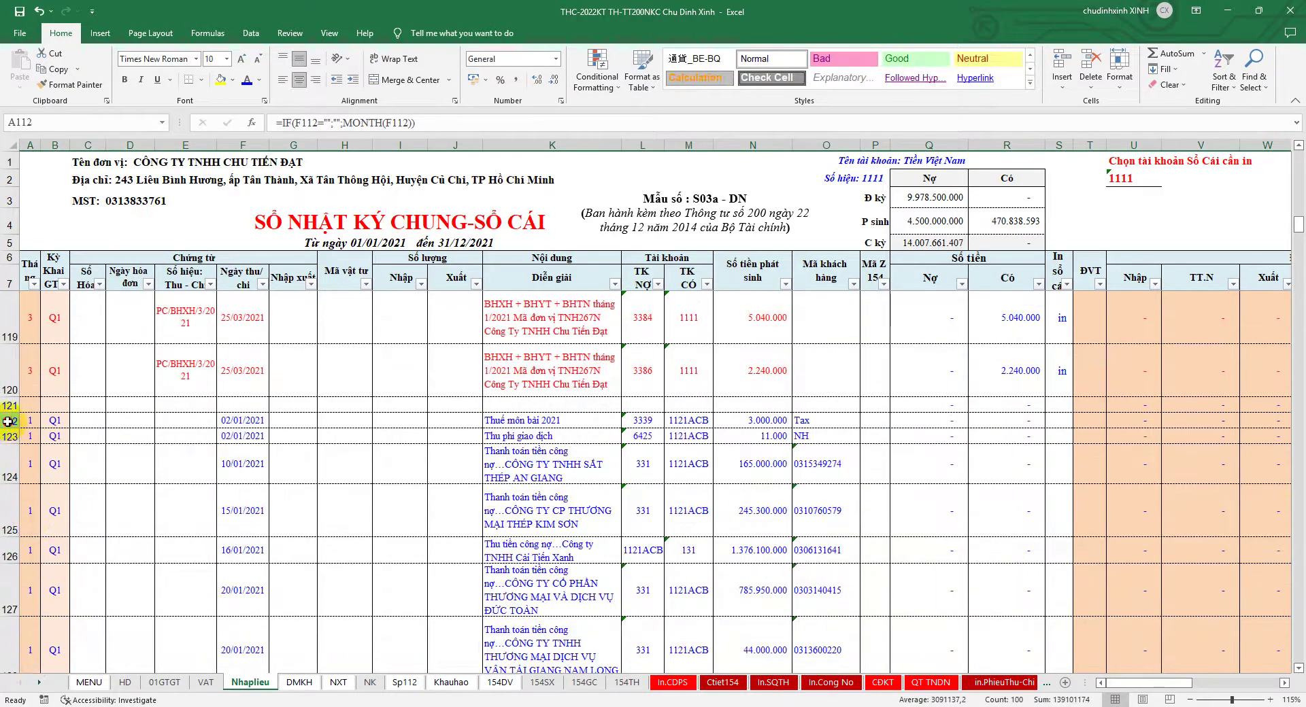
drag(8, 422, 151, 575)
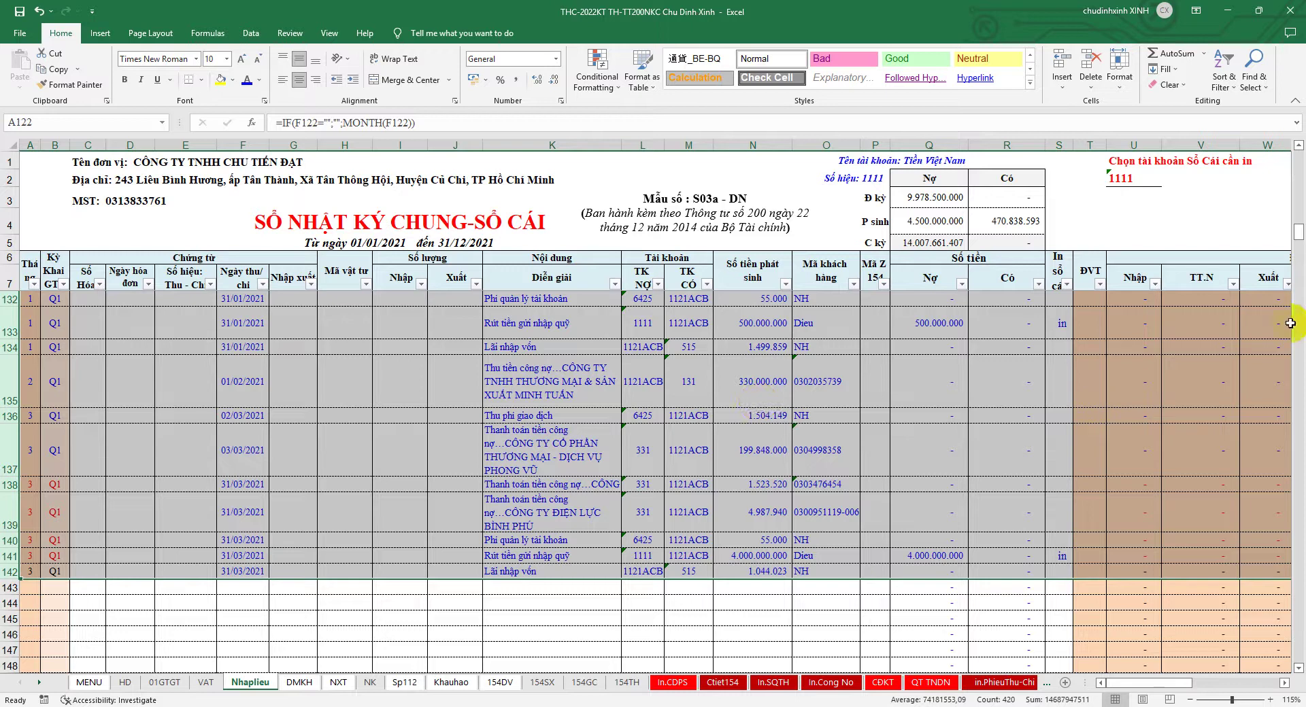
drag(1298, 238, 1298, 156)
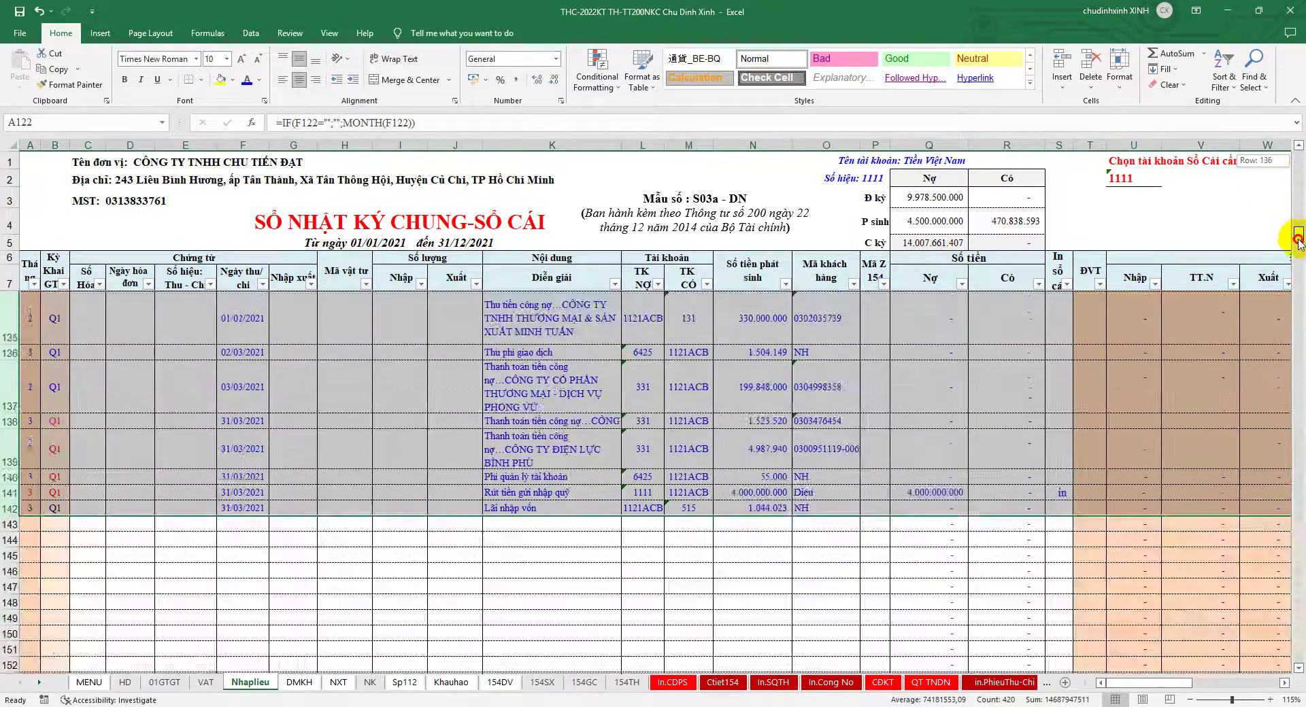
drag(1299, 163, 1297, 230)
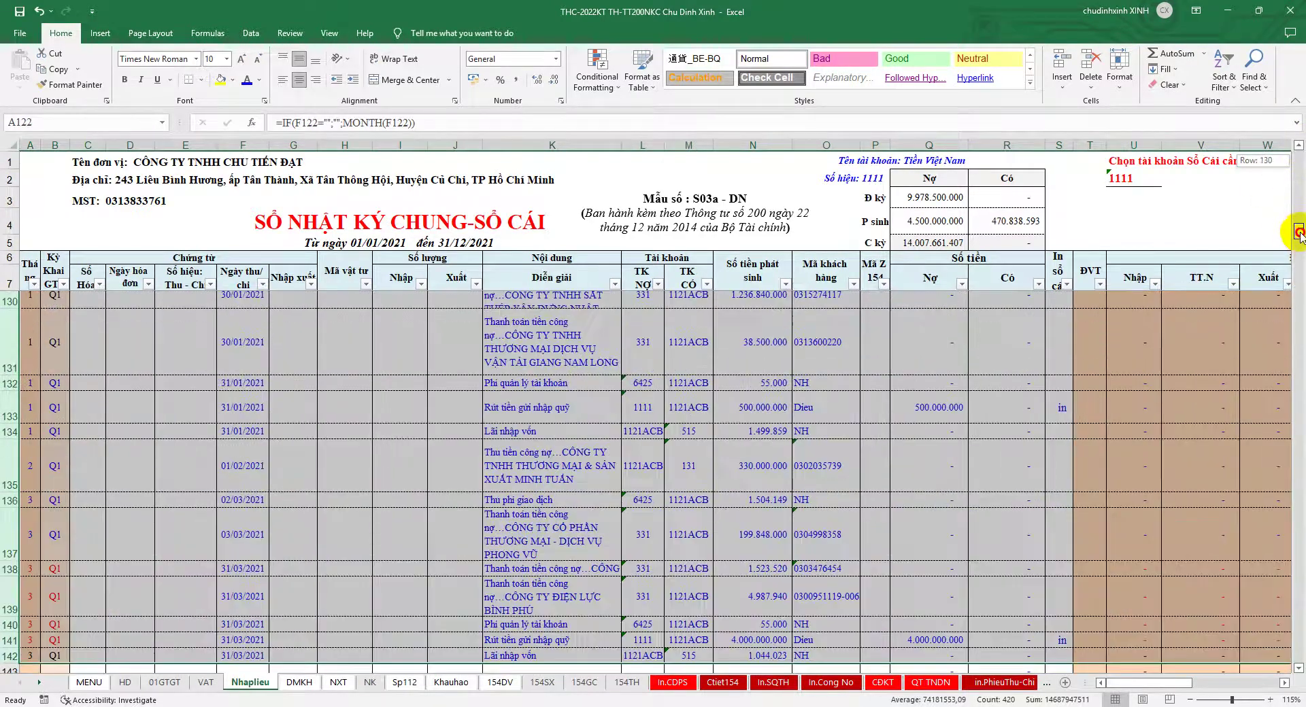
click(615, 411)
scroll(677, 450, up, 4)
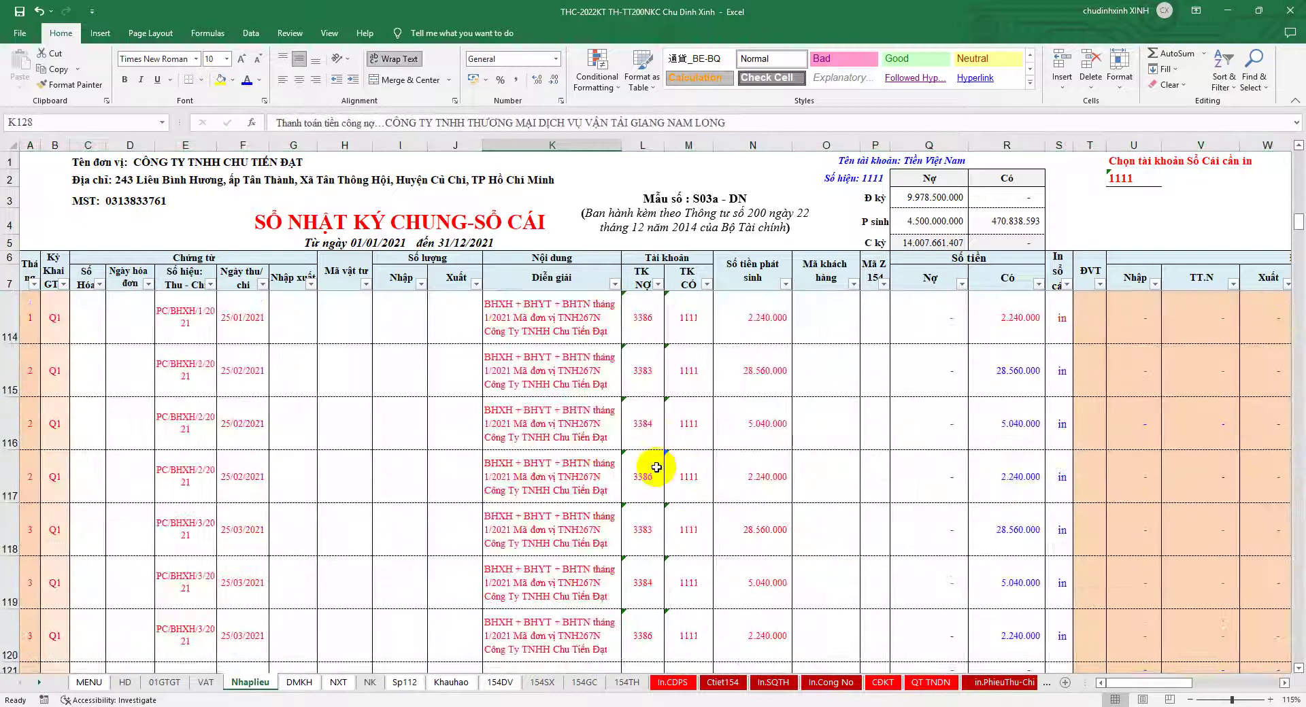
scroll(656, 467, down, 1)
drag(527, 320, 759, 443)
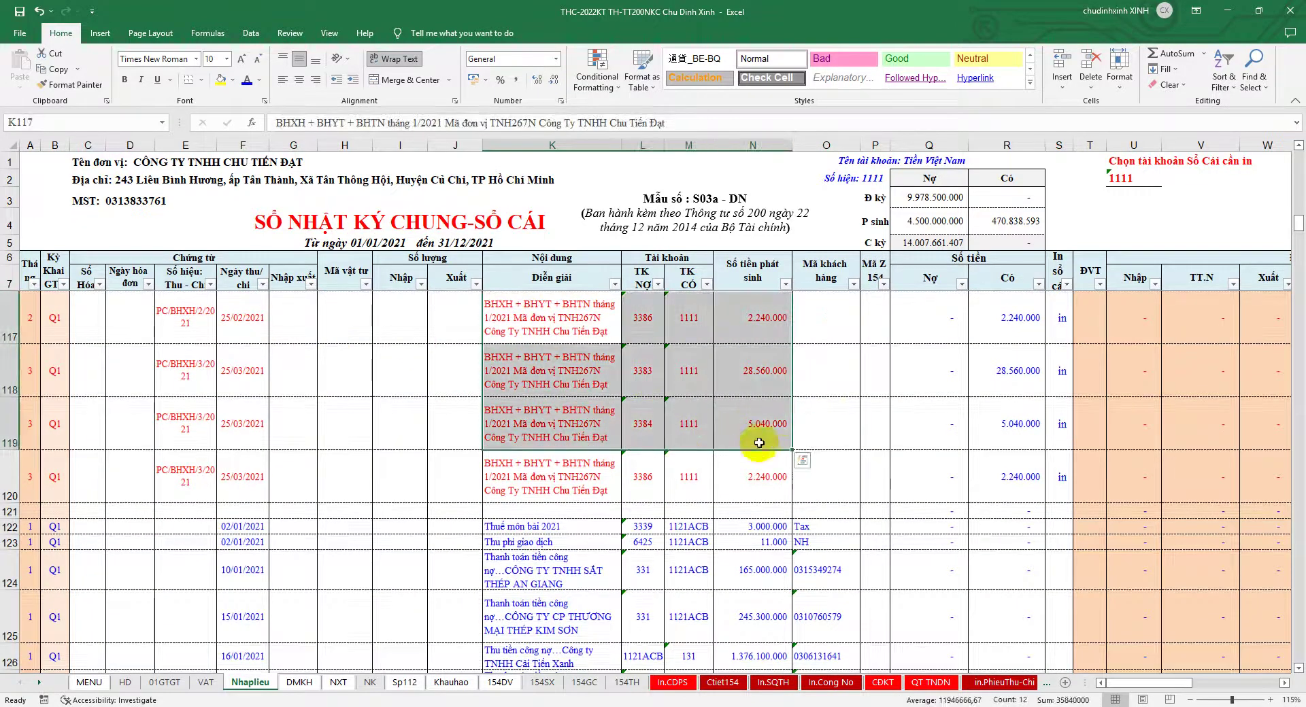
scroll(759, 442, up, 1)
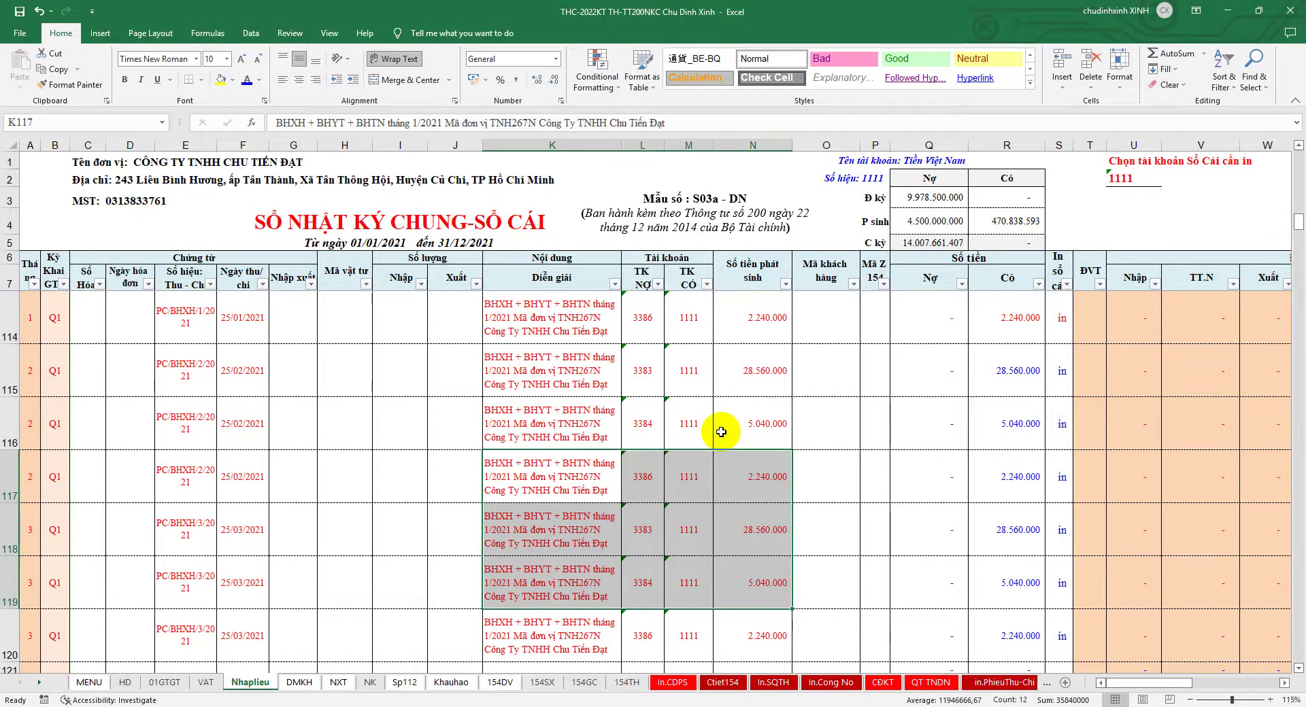
scroll(719, 442, up, 1)
scroll(719, 442, up, 1)
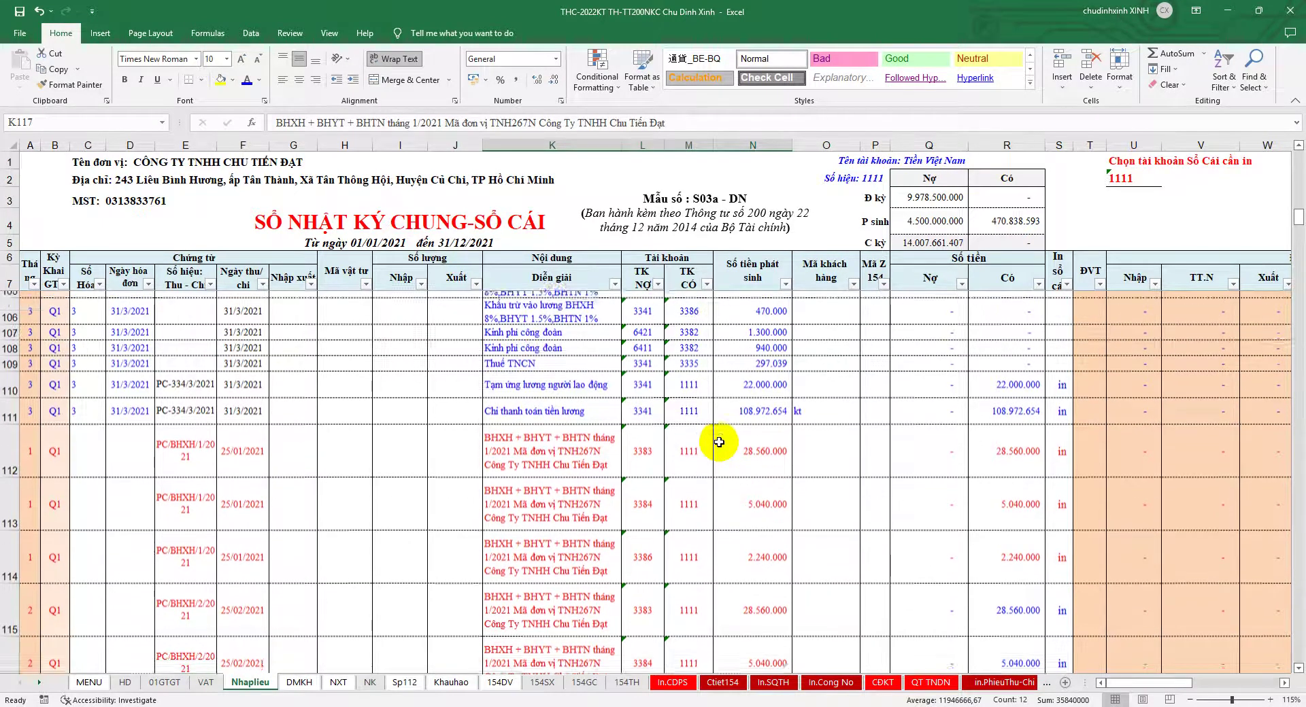
scroll(719, 442, up, 1)
scroll(718, 442, up, 1)
scroll(719, 442, up, 2)
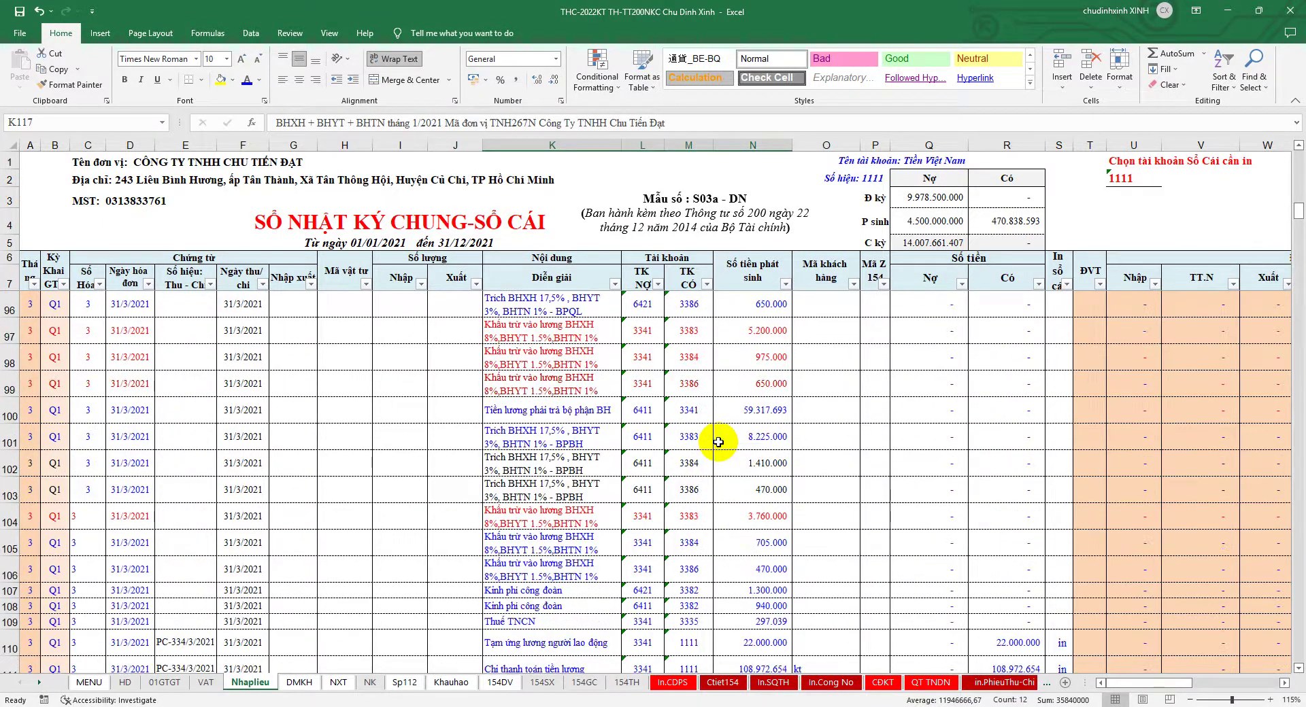
scroll(718, 442, up, 2)
scroll(699, 439, up, 2)
scroll(370, 445, up, 1)
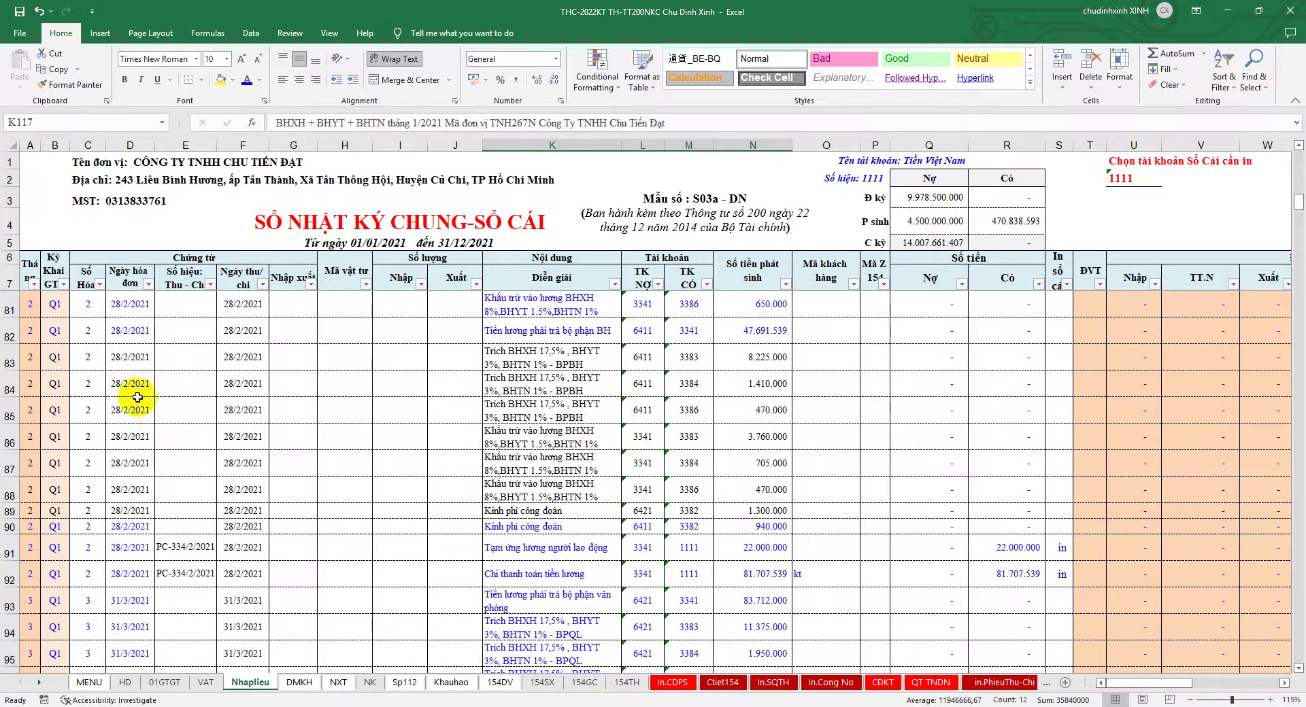
scroll(136, 397, up, 1)
scroll(144, 422, up, 2)
scroll(154, 442, up, 1)
scroll(156, 452, up, 2)
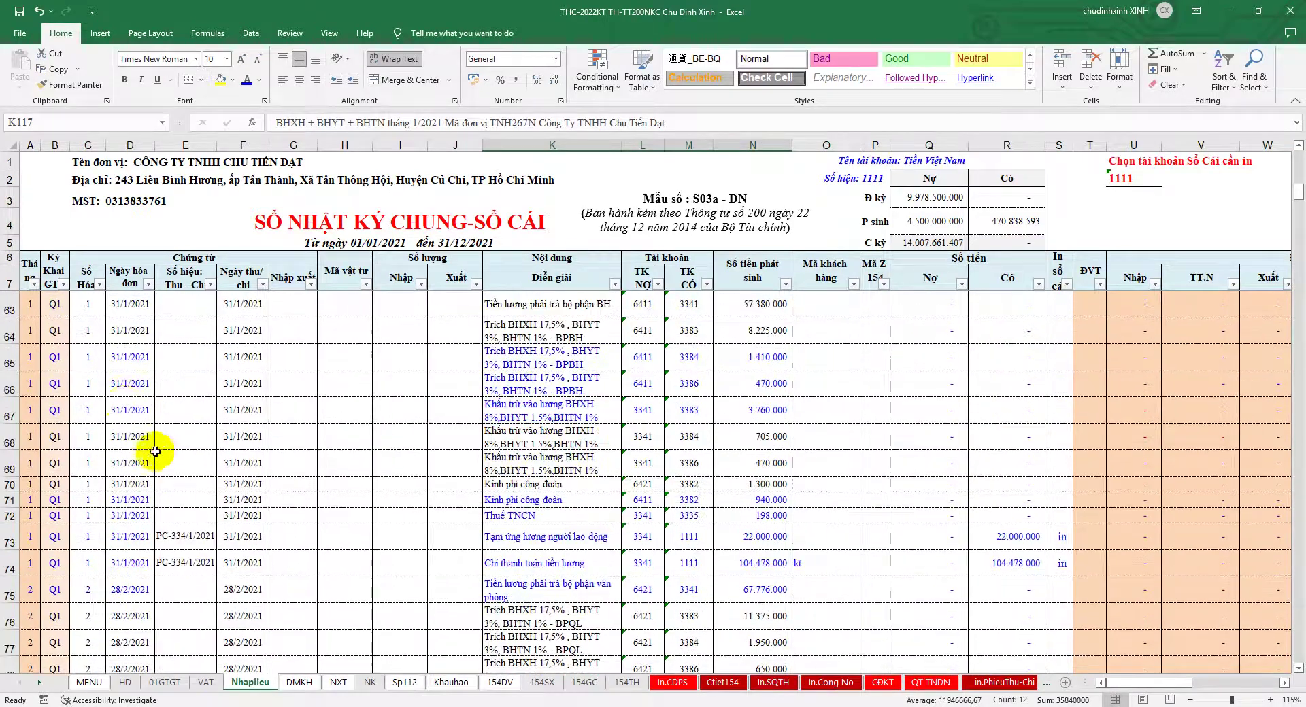
scroll(109, 408, up, 2)
mouse_move(94, 326)
mouse_down()
mouse_move(656, 422)
mouse_move(764, 569)
mouse_move(787, 667)
mouse_move(787, 656)
mouse_up()
scroll(775, 640, down, 1)
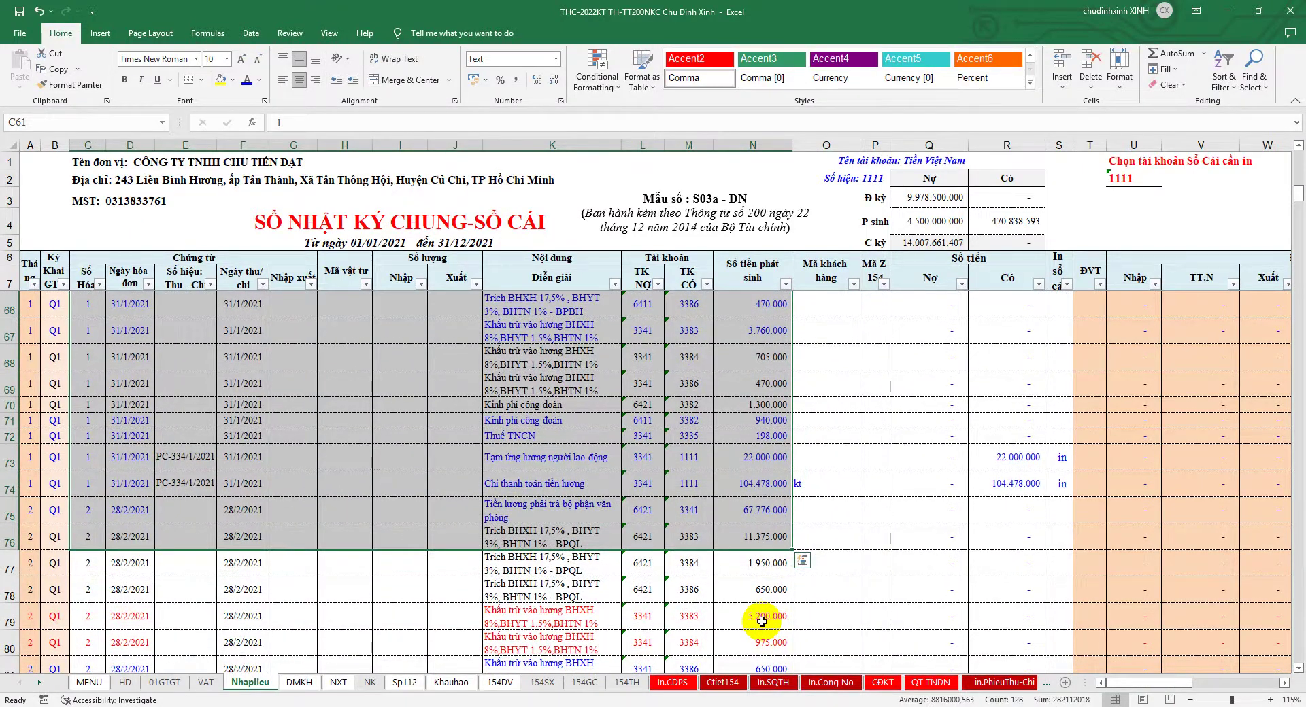
scroll(770, 616, down, 4)
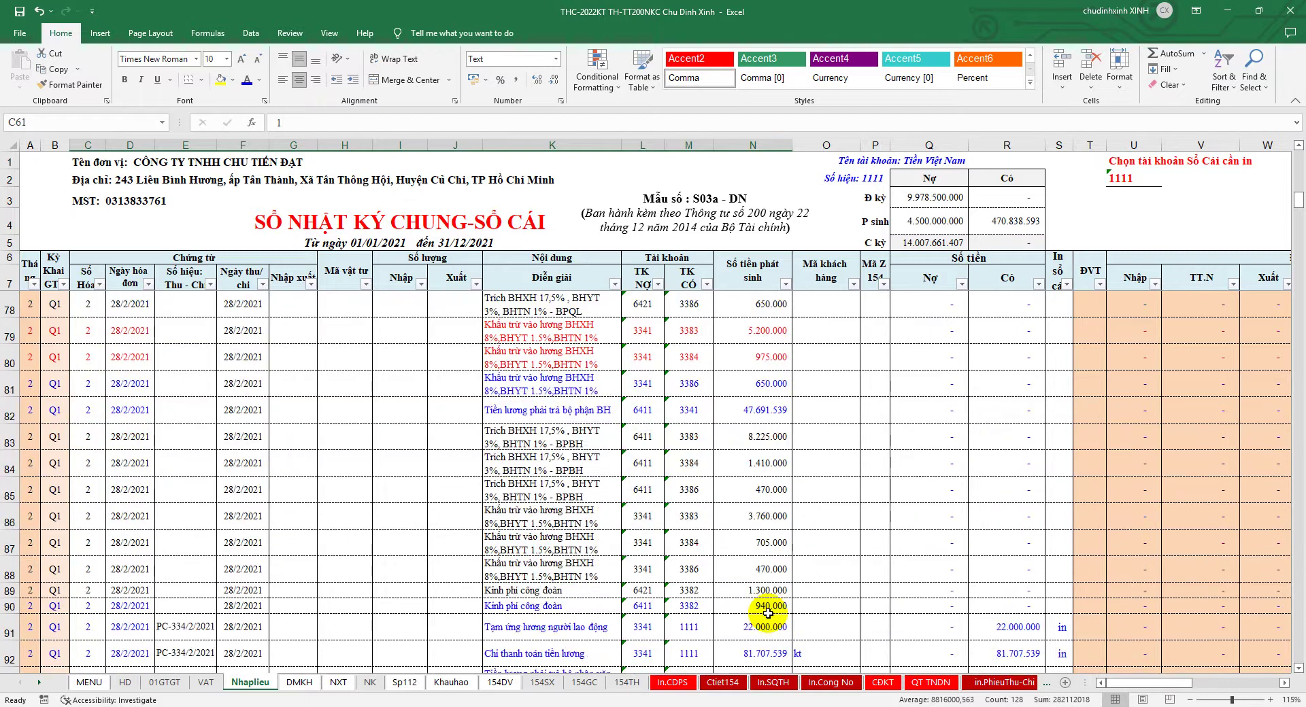
scroll(769, 612, down, 1)
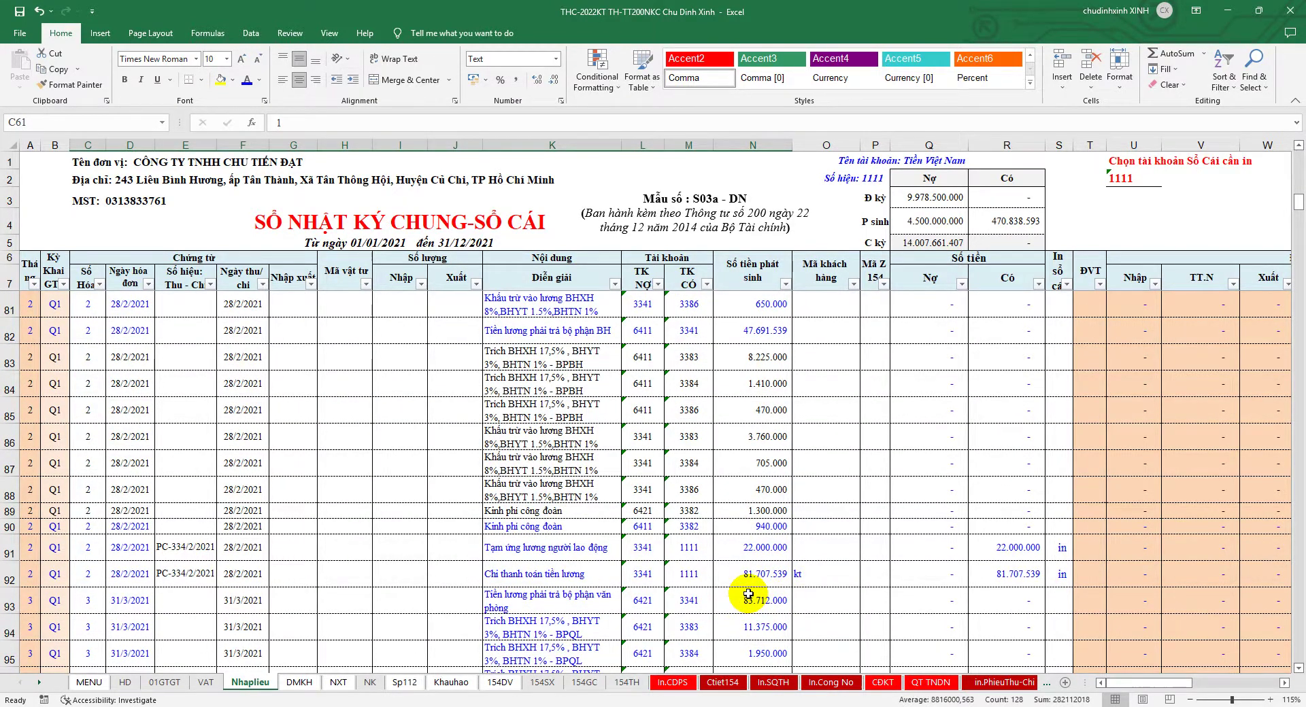
drag(1298, 203, 1296, 155)
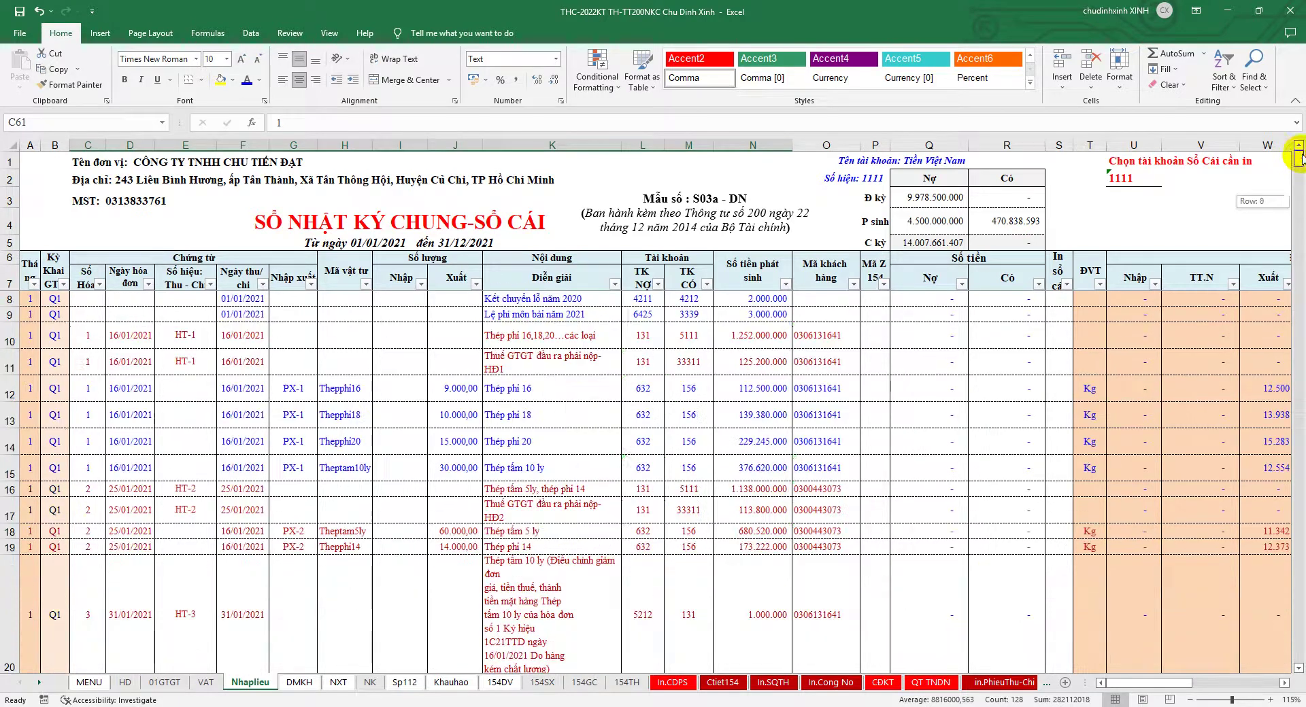
drag(20, 300, 13, 532)
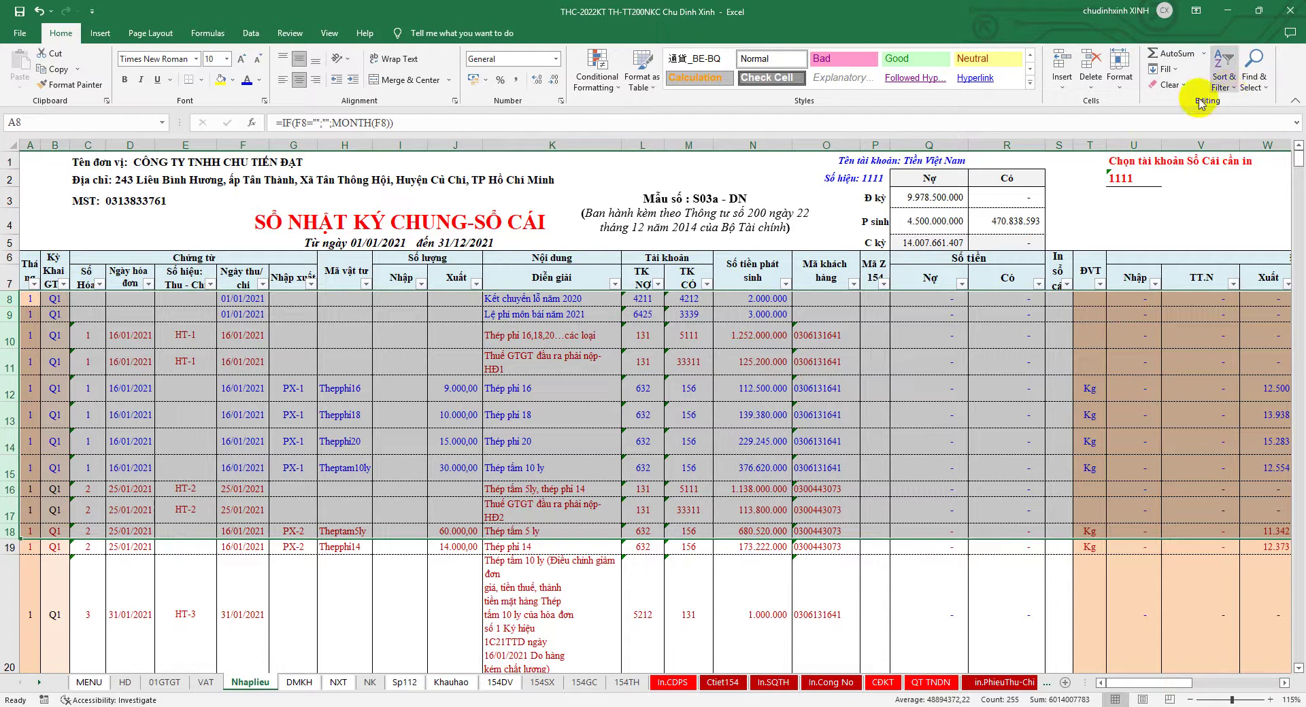
drag(8, 299, 8, 633)
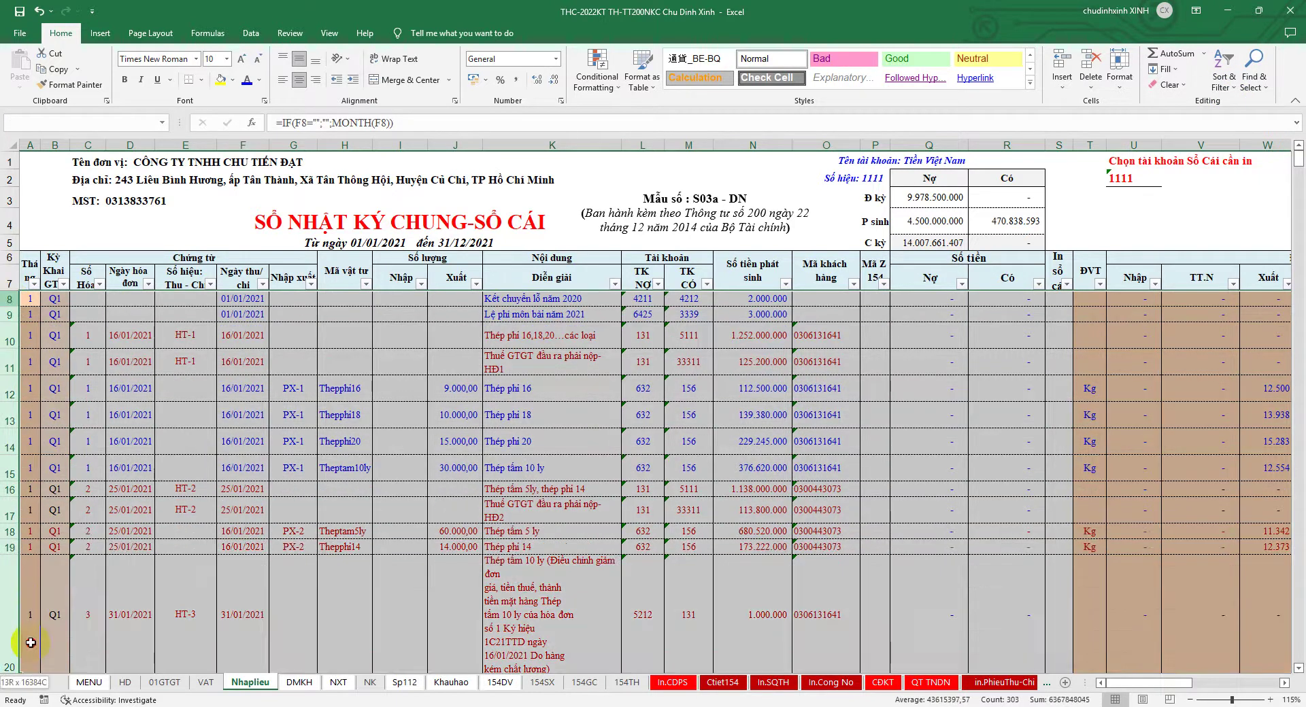
click(1222, 89)
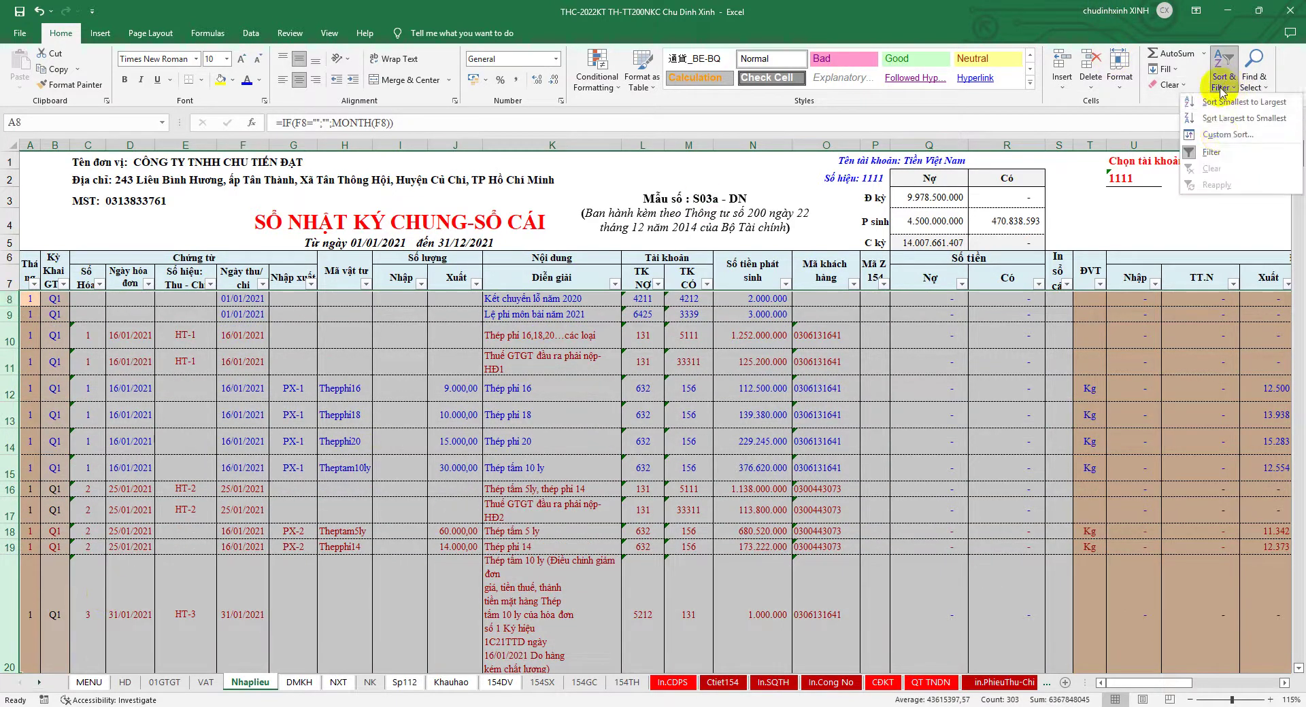
click(1222, 136)
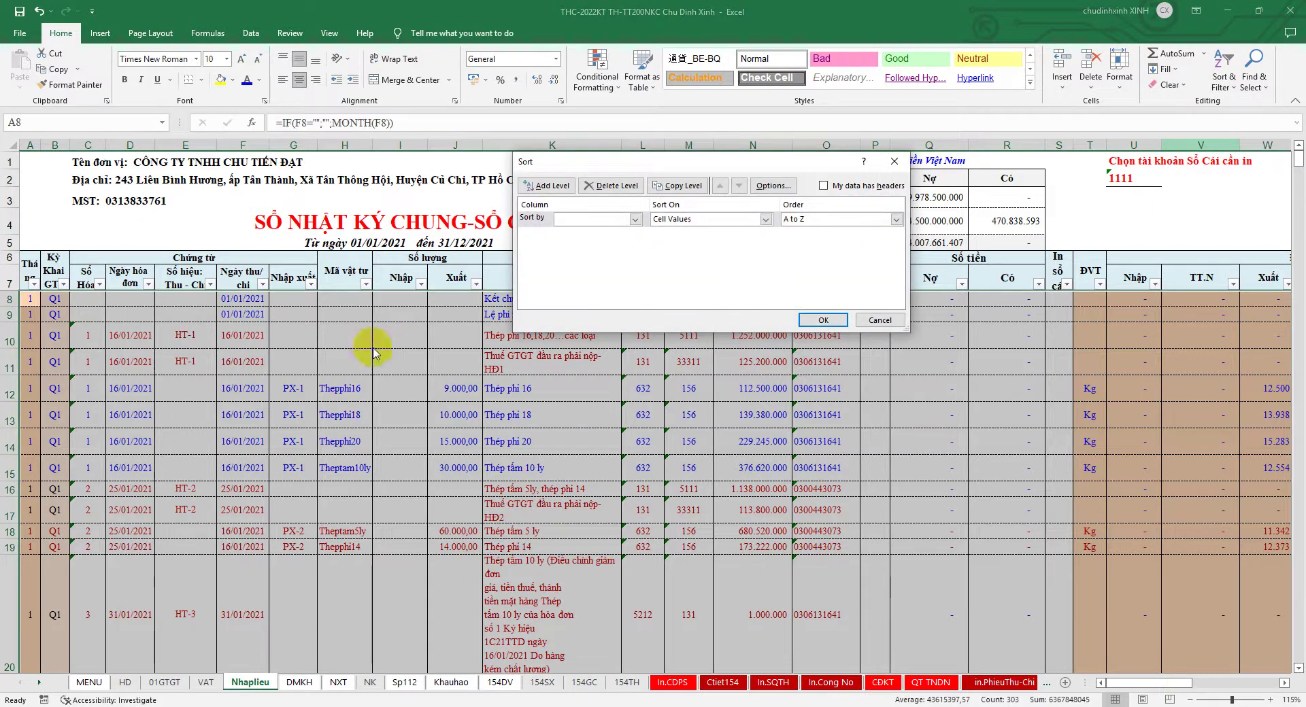
click(635, 219)
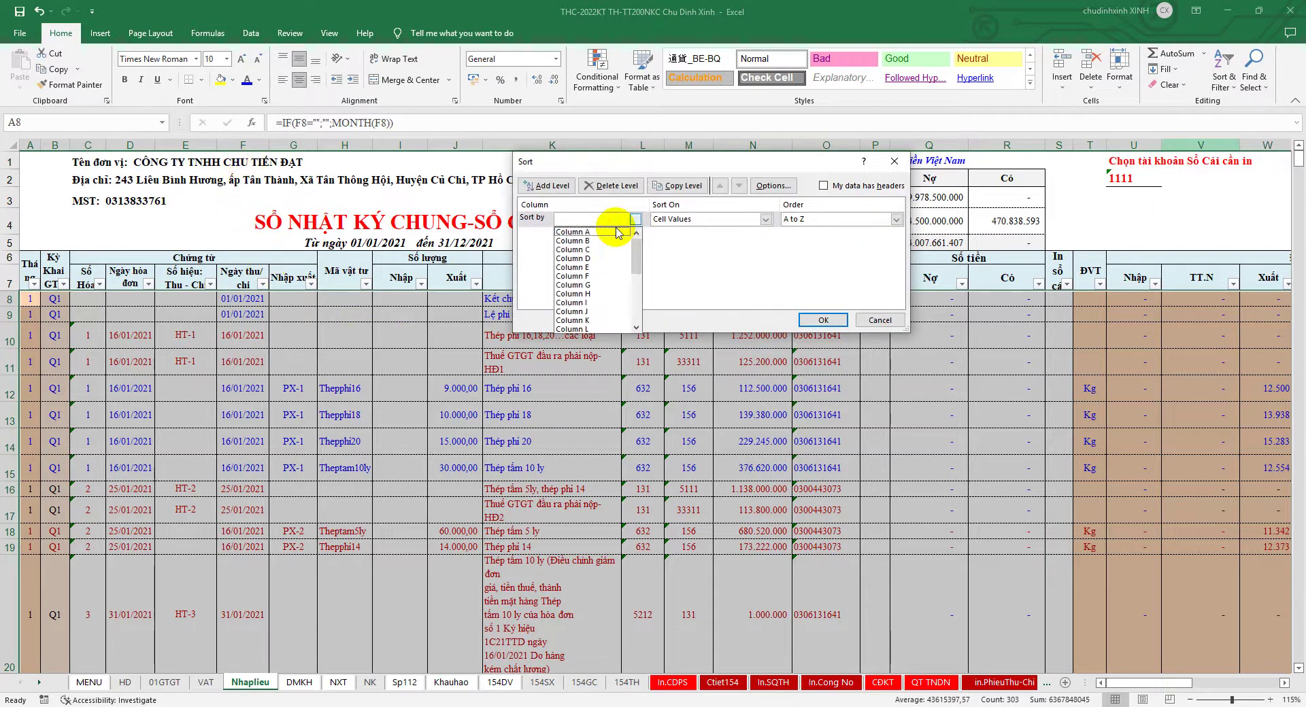
click(589, 276)
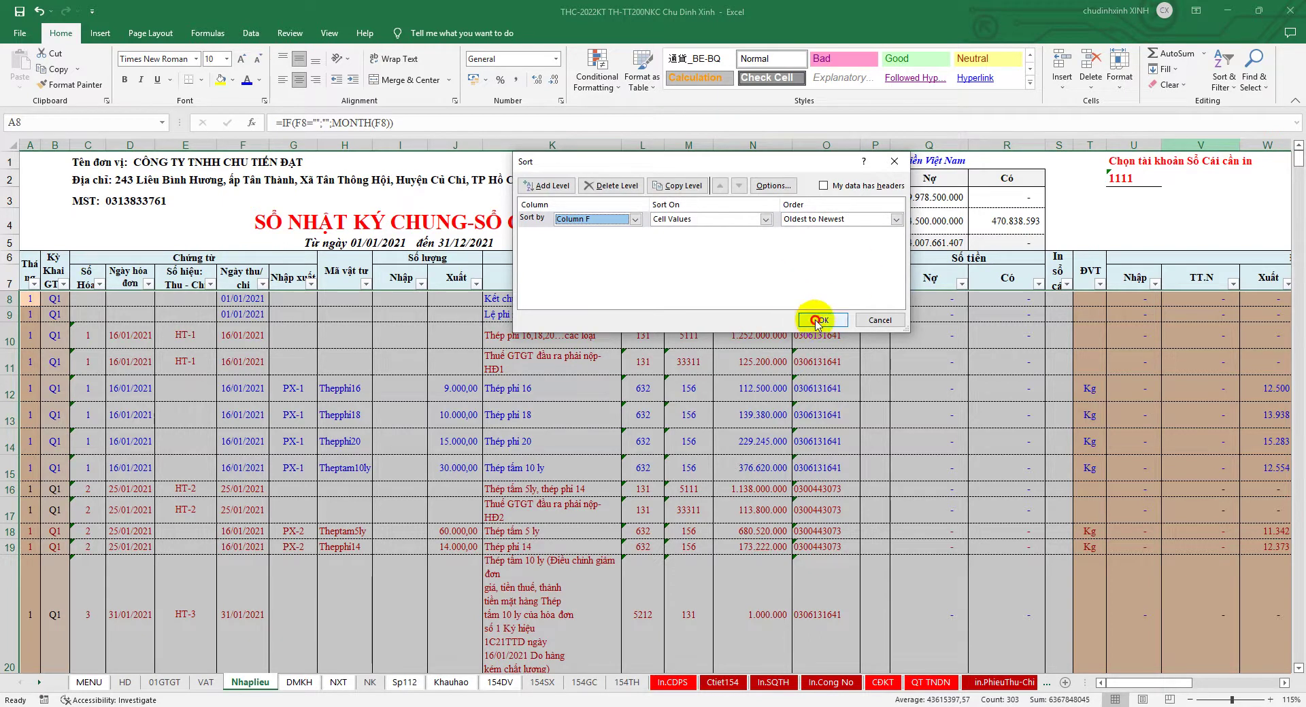
click(816, 321)
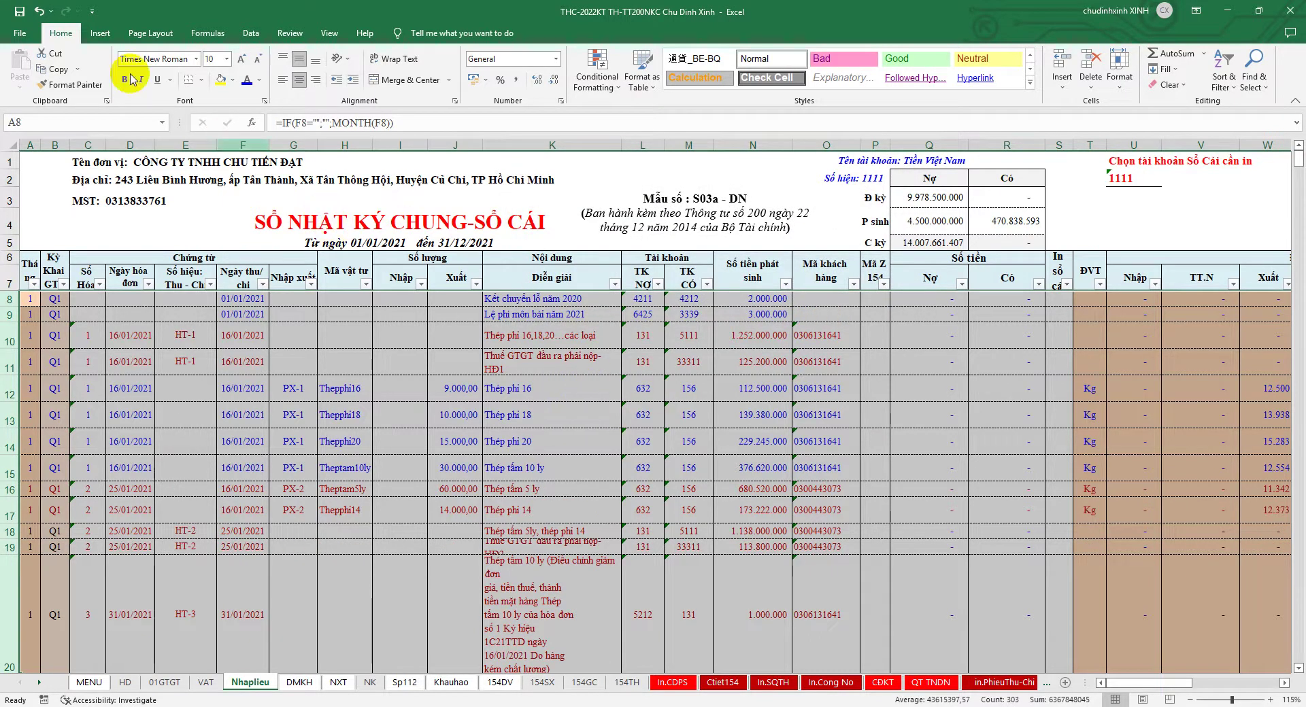
click(38, 11)
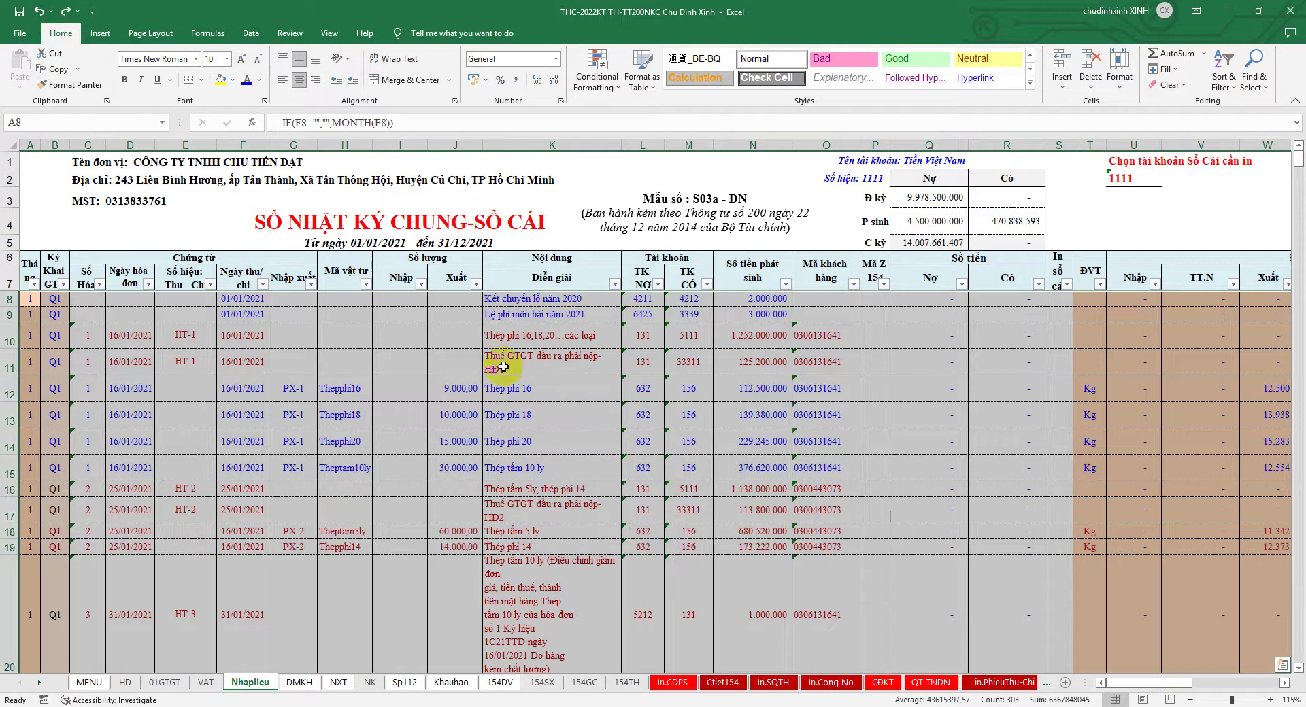
click(527, 372)
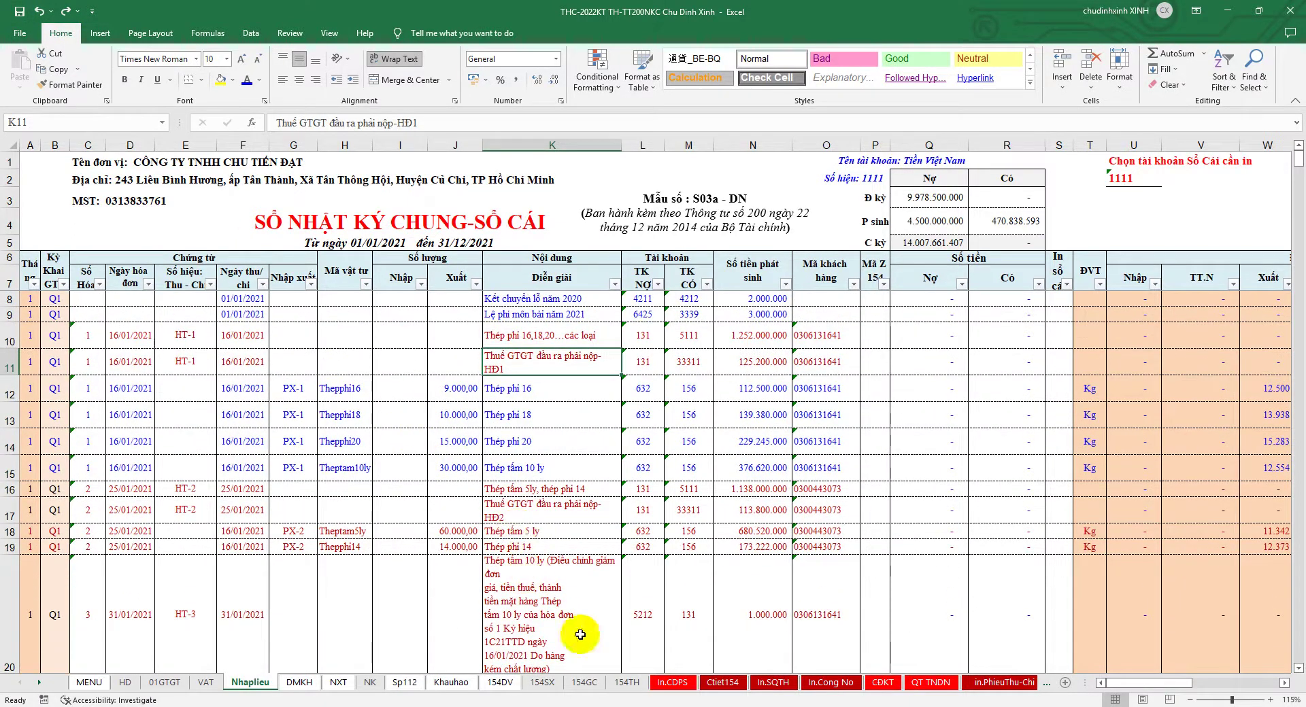
- Glance over the Sp112 and In.CDPS sheets and compare with the Foxit bank statement
click(406, 683)
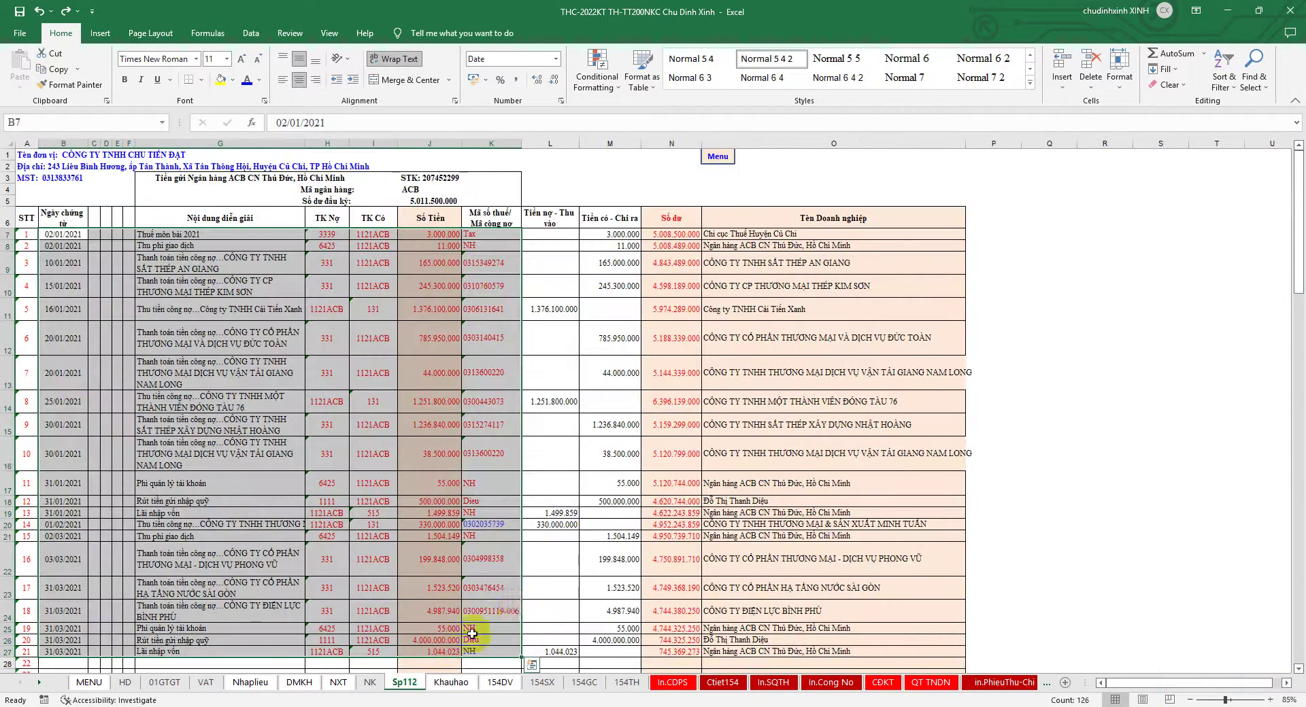
click(672, 682)
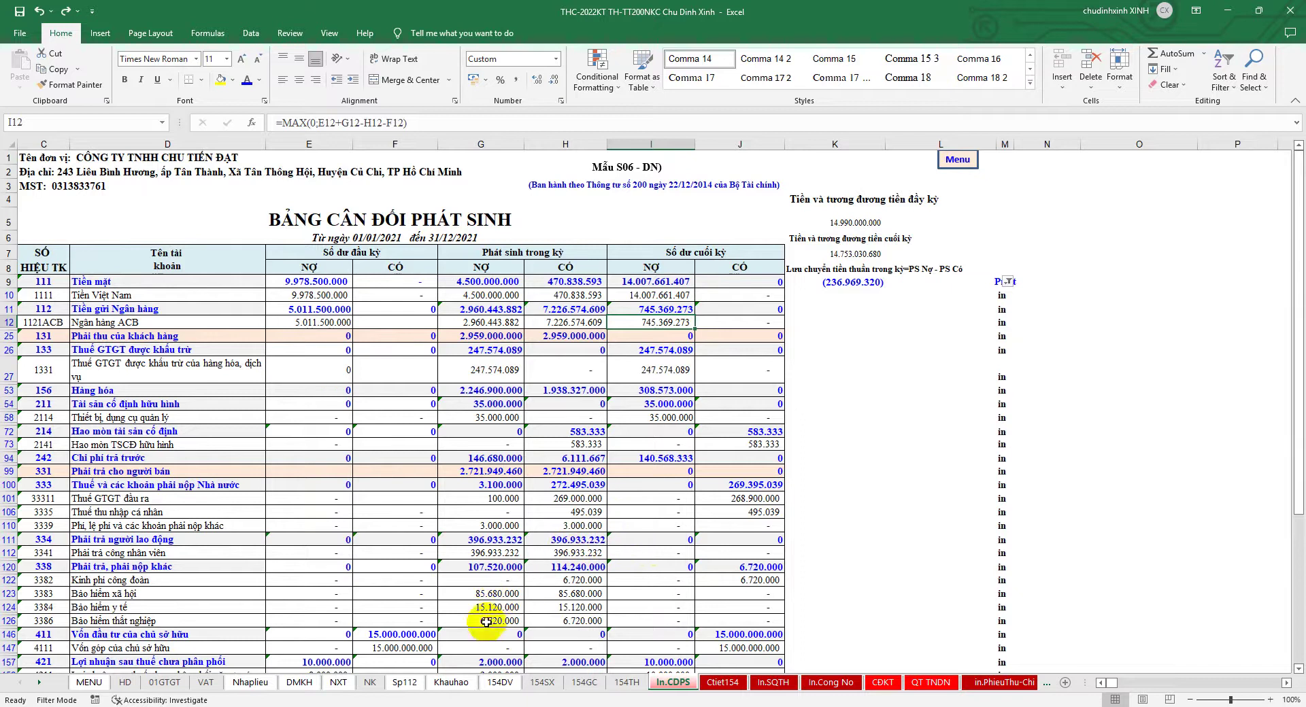
key(alt+Tab)
scroll(910, 427, up, 5)
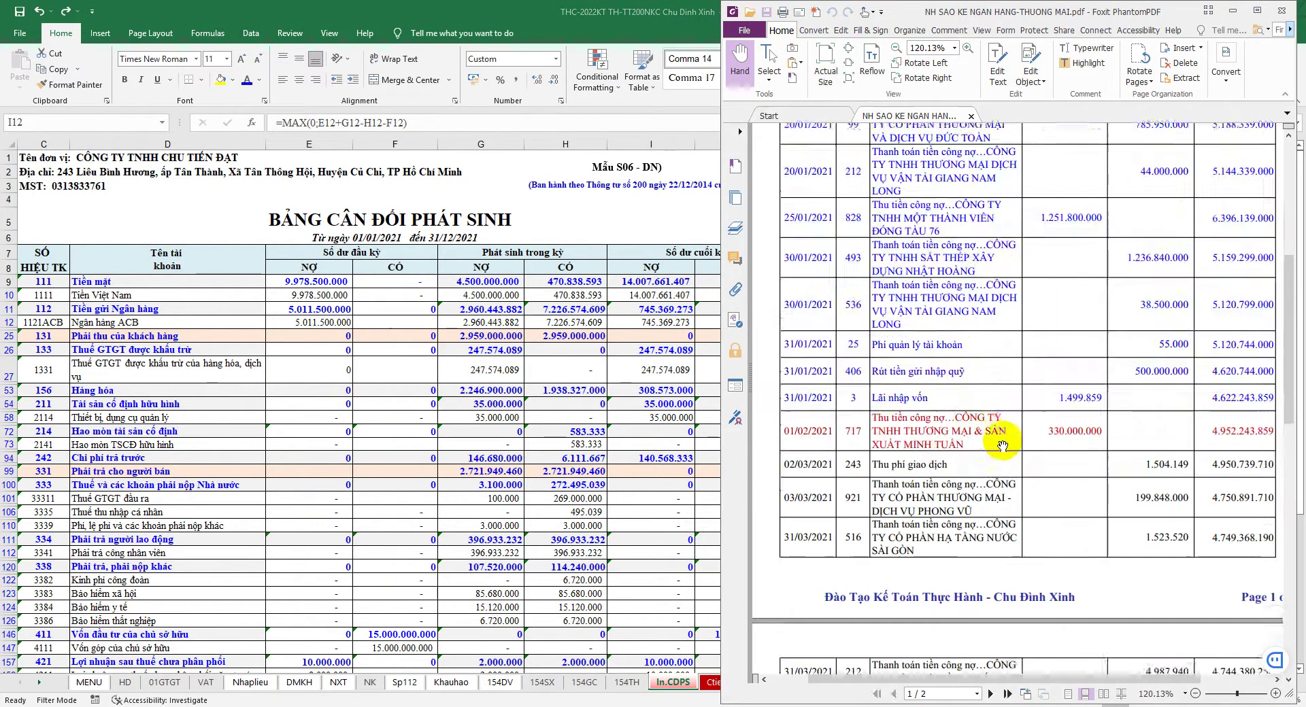
scroll(1008, 439, up, 5)
scroll(1009, 438, up, 3)
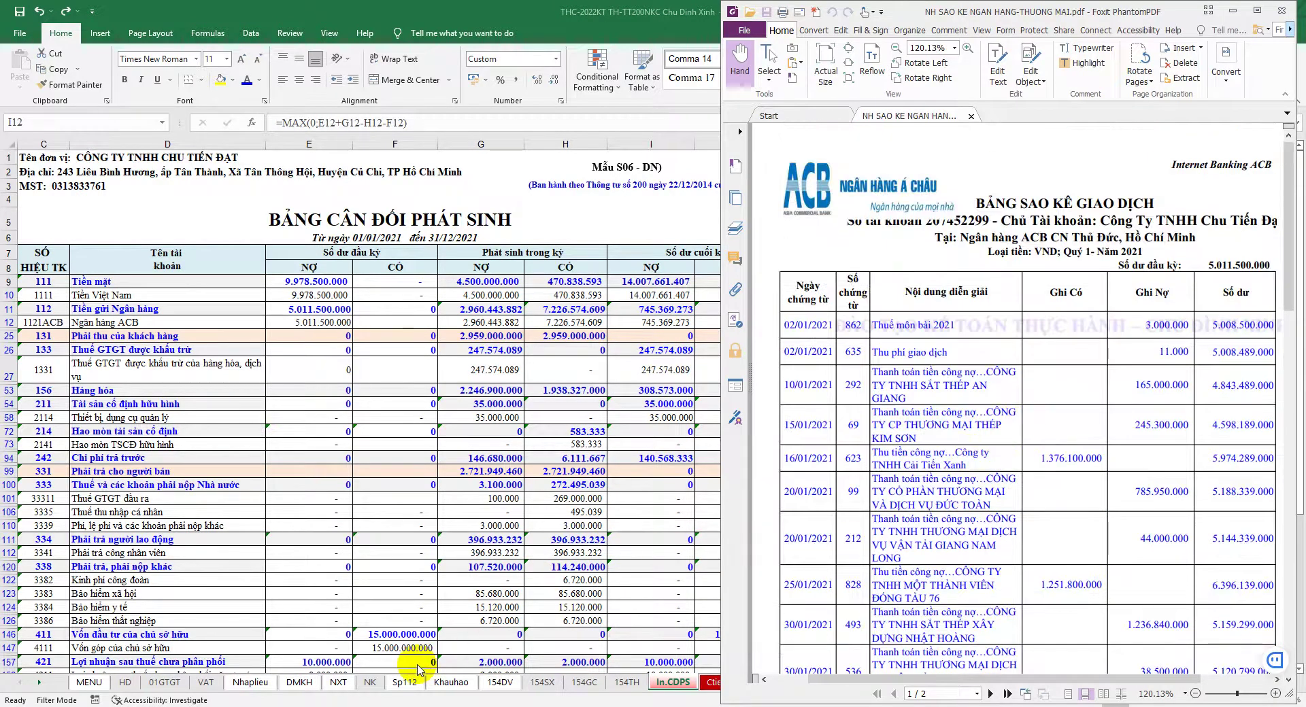
key(alt+Tab)
- Show the DMKH sheet's 331 supplier-payables summary down to rows 46–48
click(298, 682)
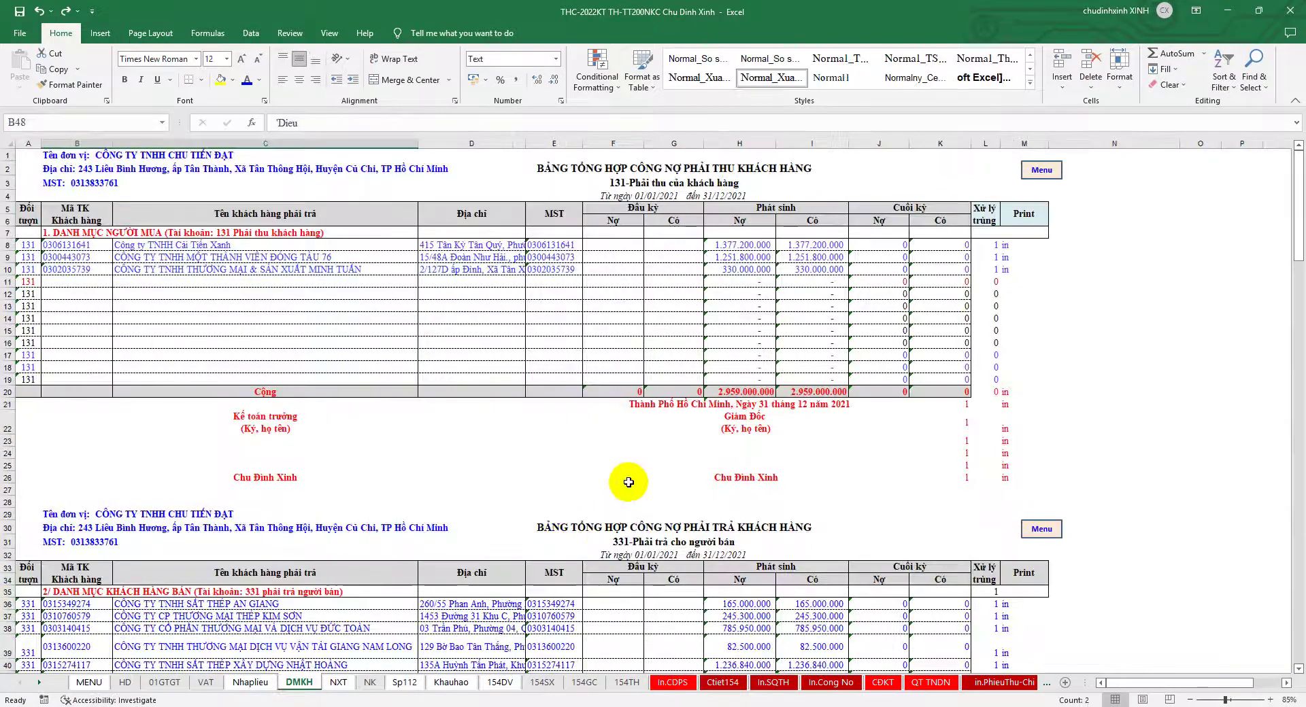
scroll(628, 482, down, 4)
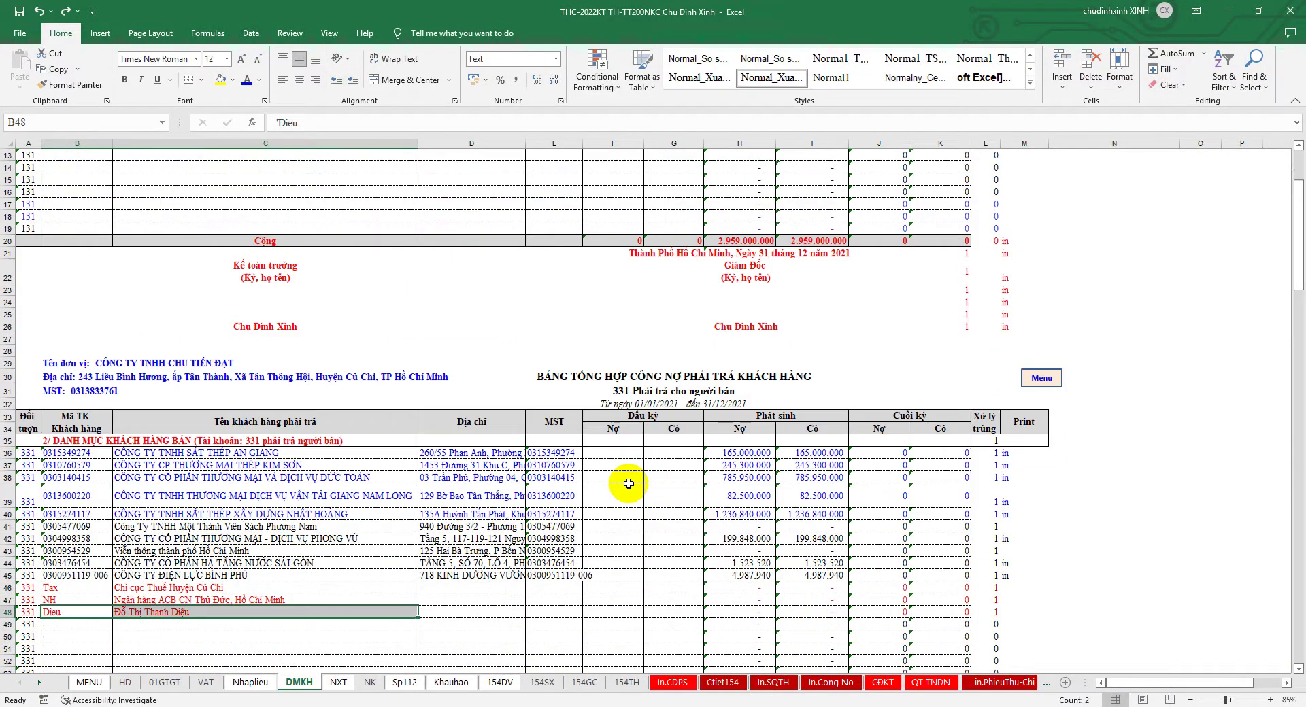
scroll(628, 483, down, 3)
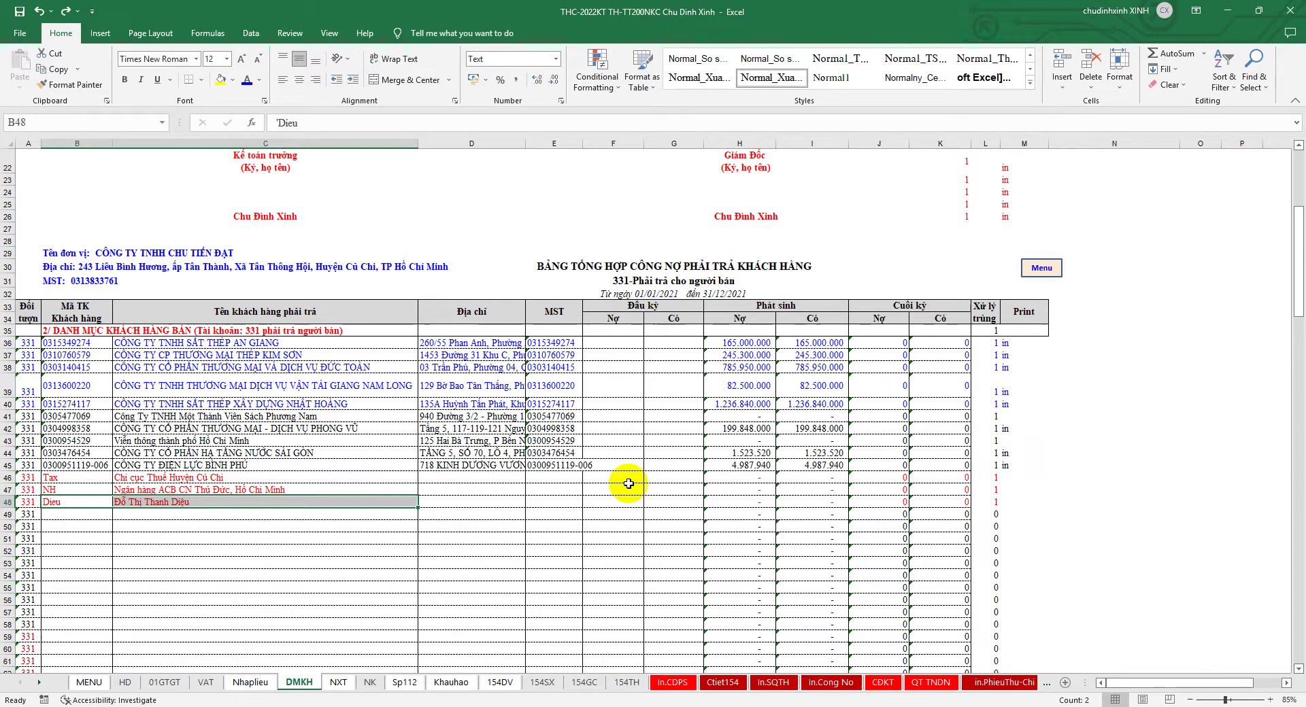